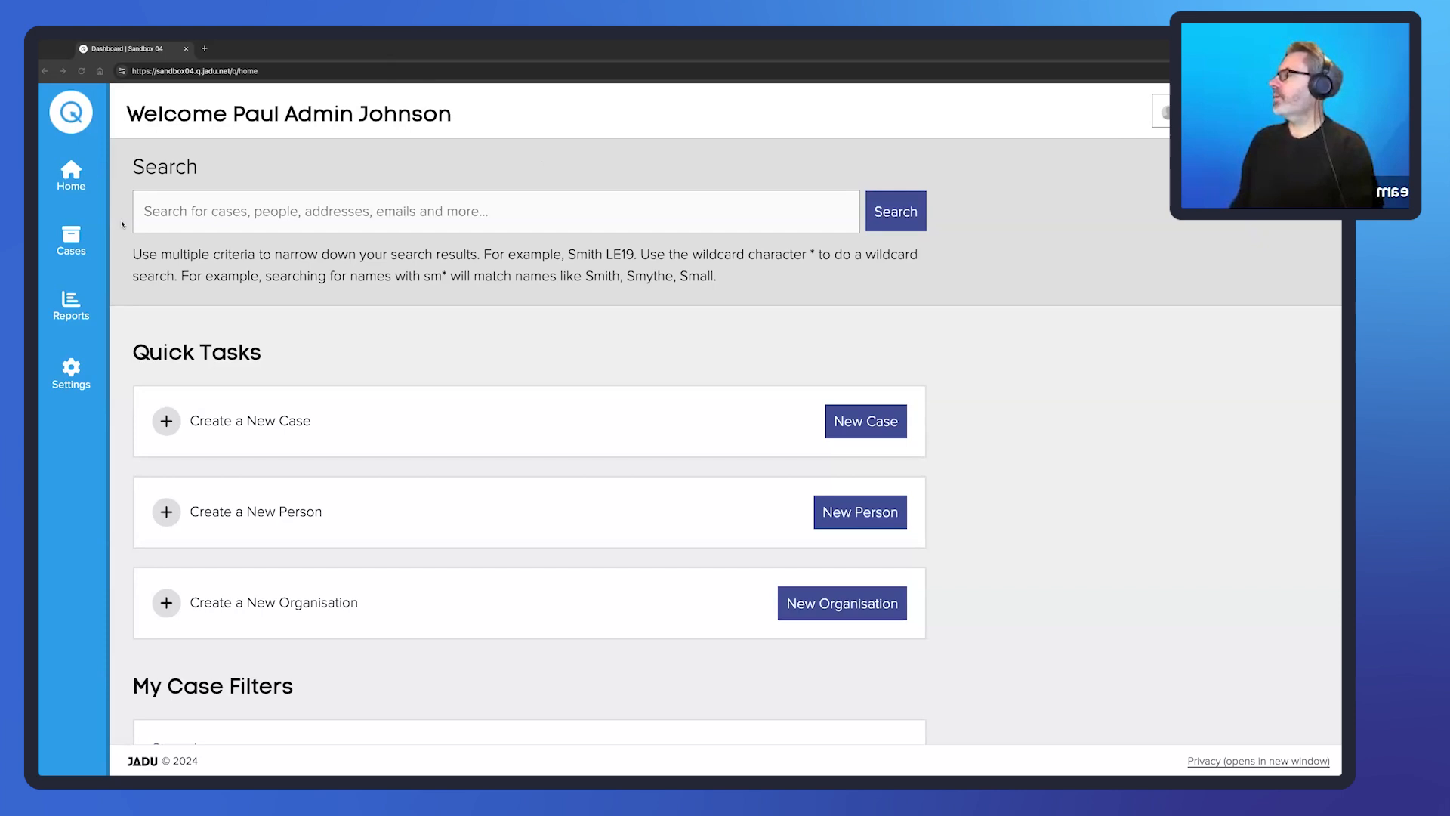
- Remove the Business Enquiries: All and Business Enquiries: Pending filters from the case filter subscriptions and save
click(72, 248)
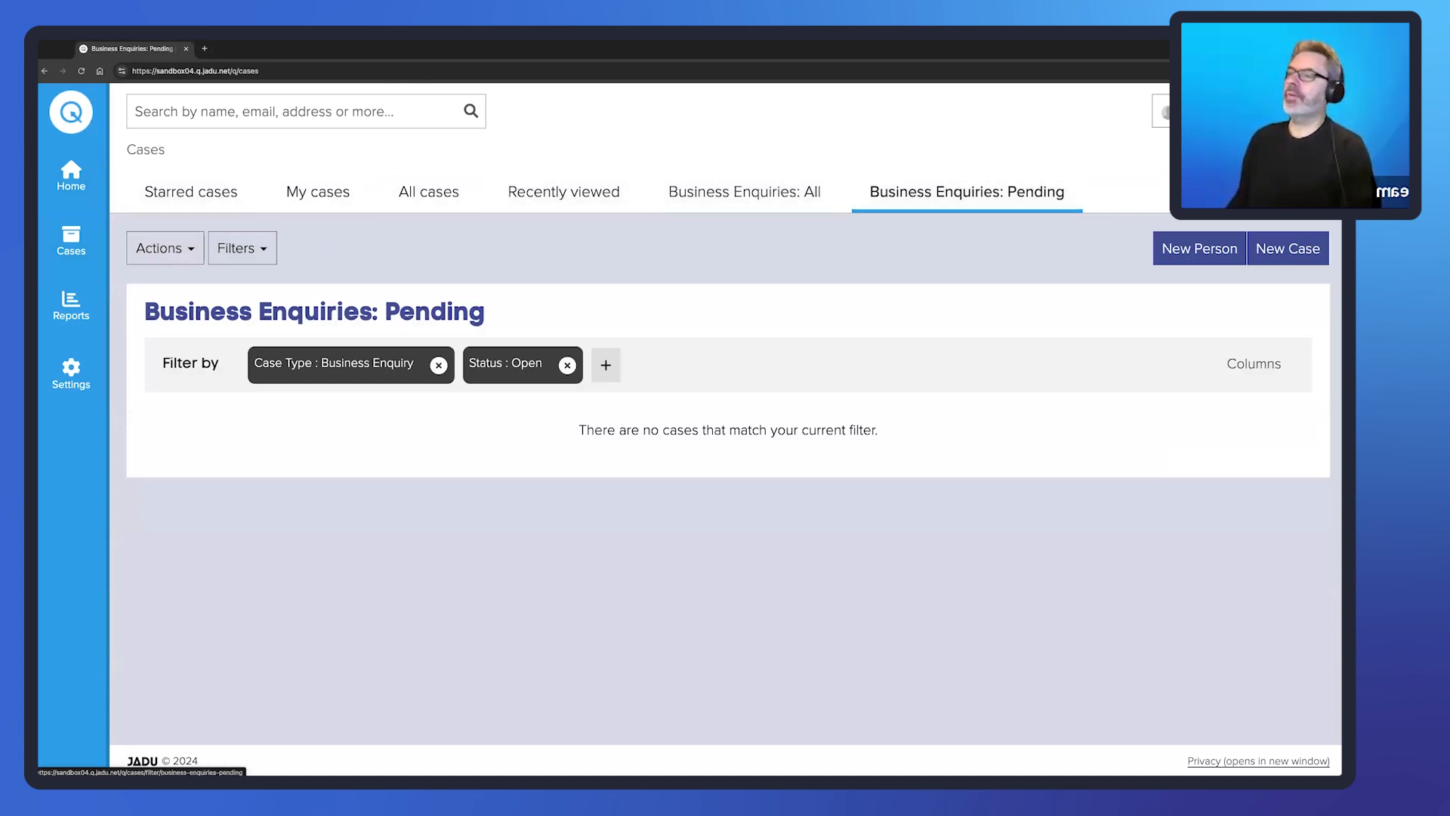
click(1312, 192)
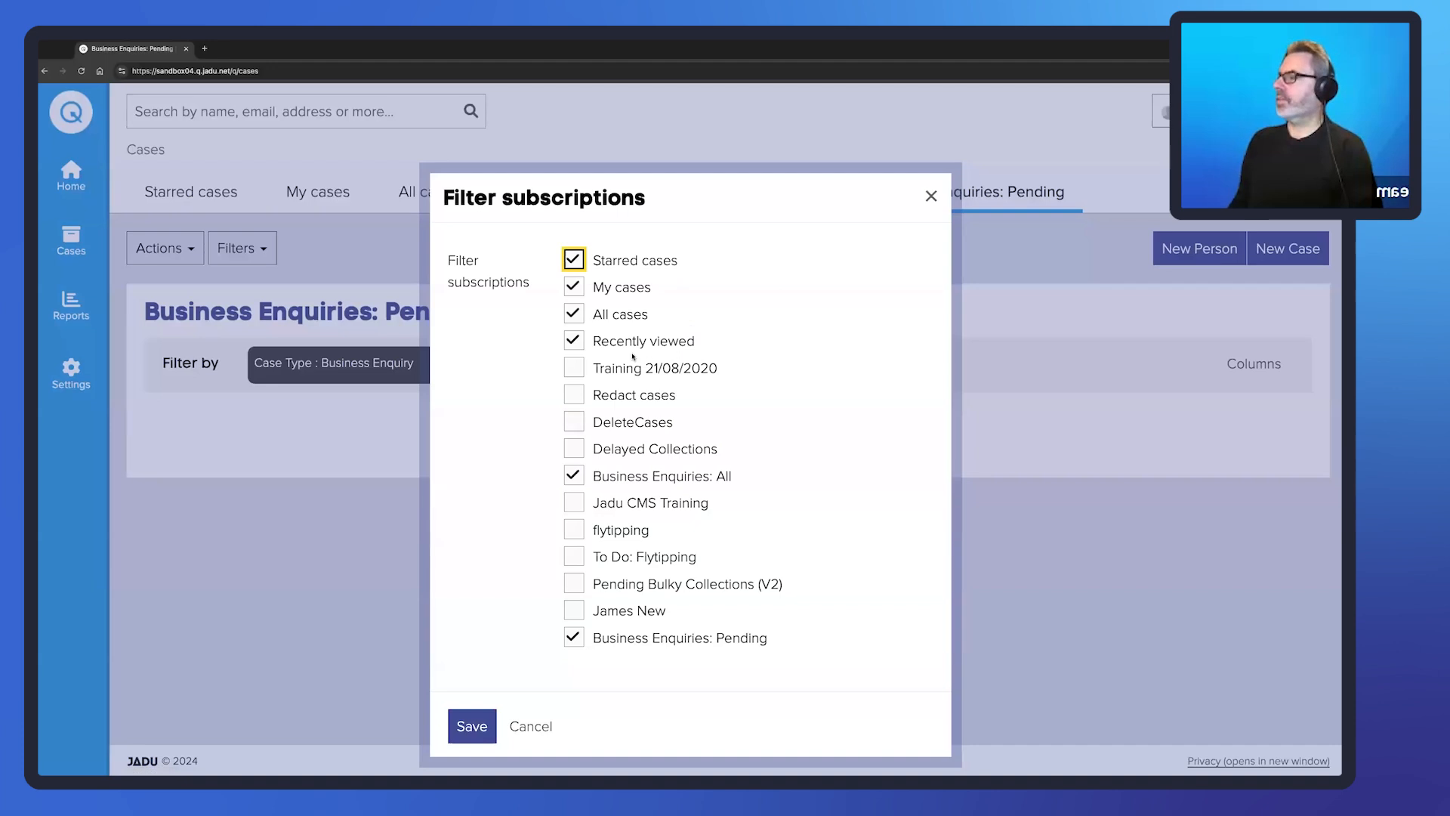
click(576, 477)
click(573, 638)
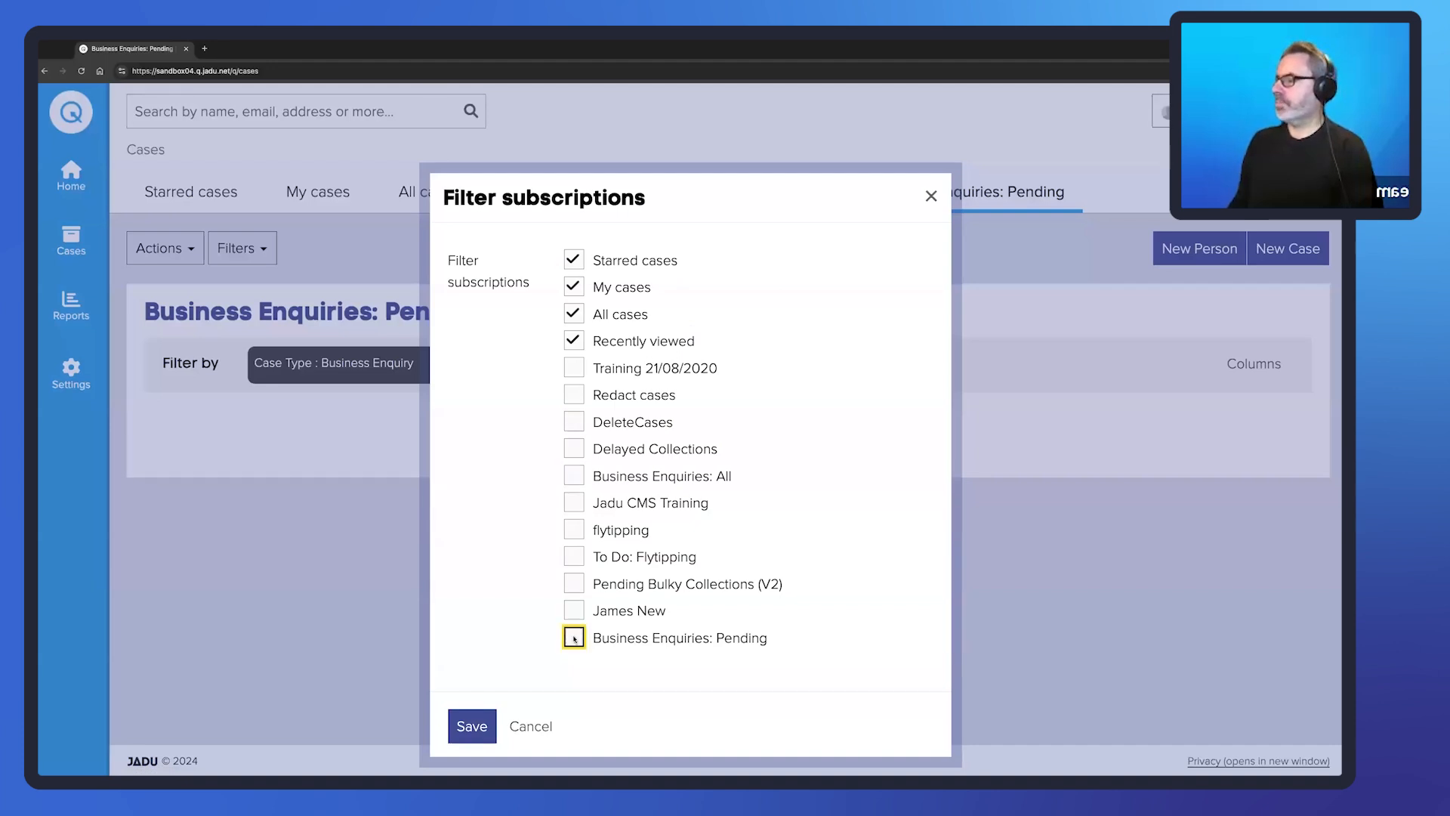
click(476, 725)
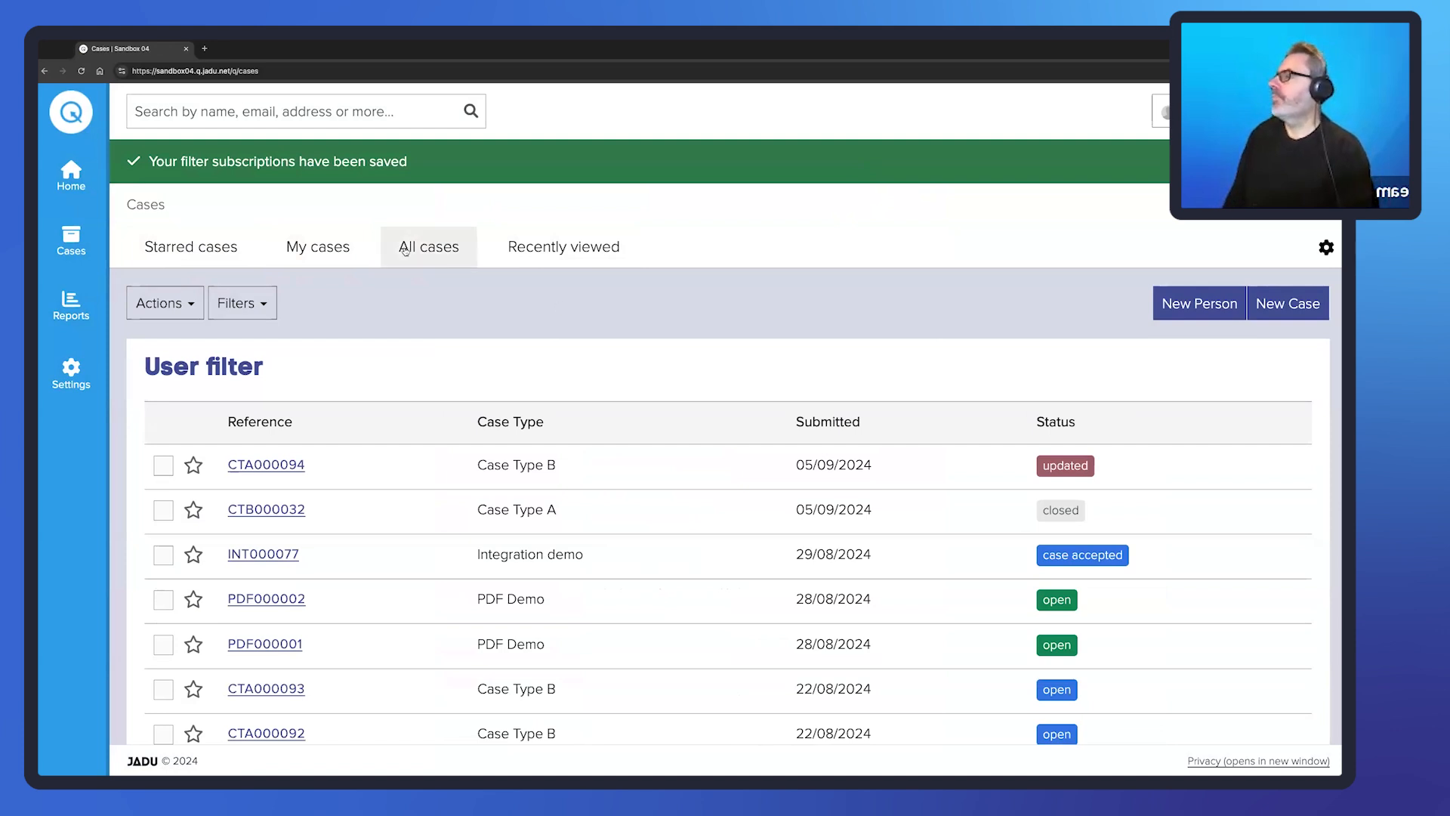
- Review the case lists under the All cases, My cases and Starred cases filters
click(465, 252)
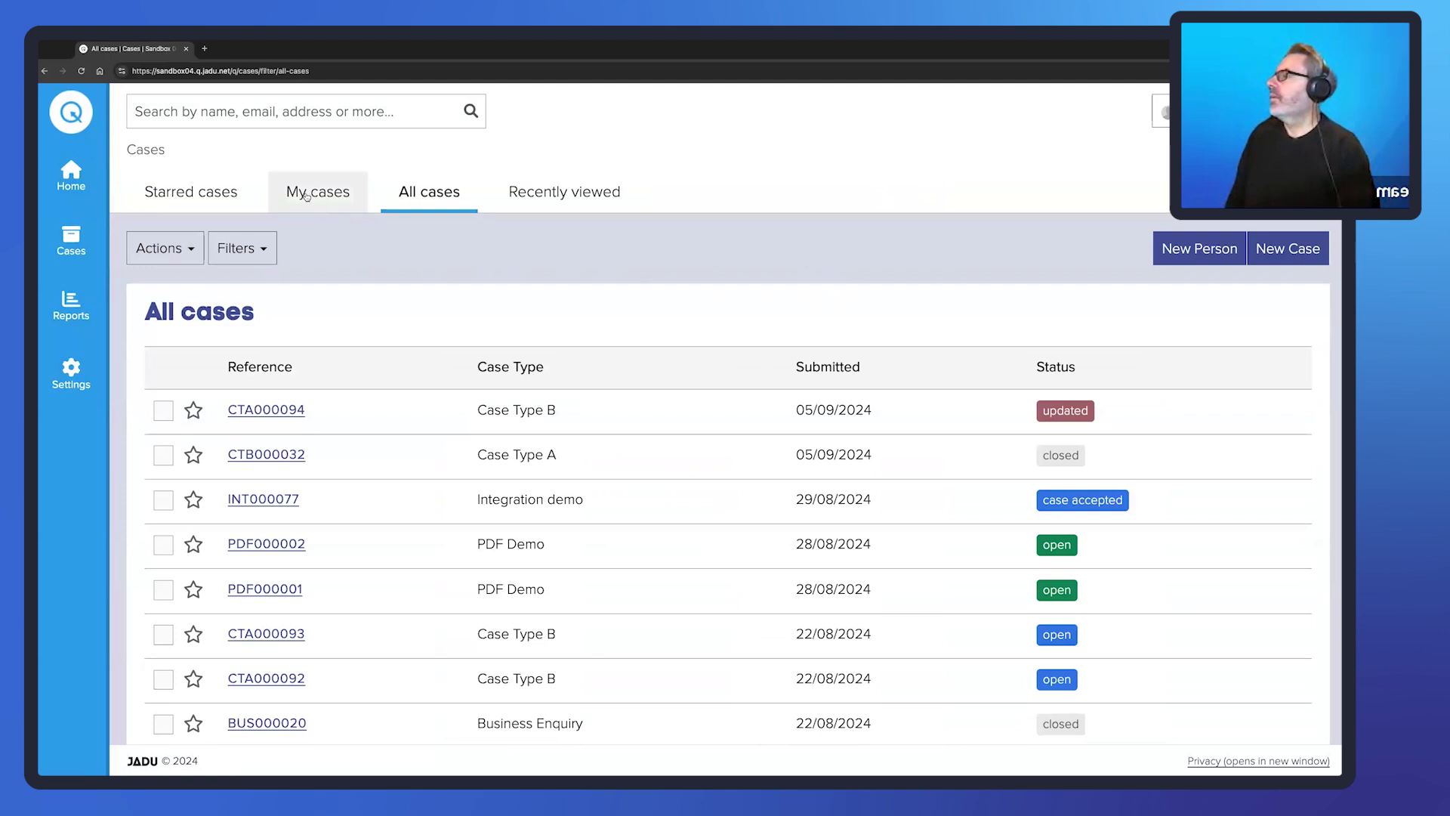
click(332, 198)
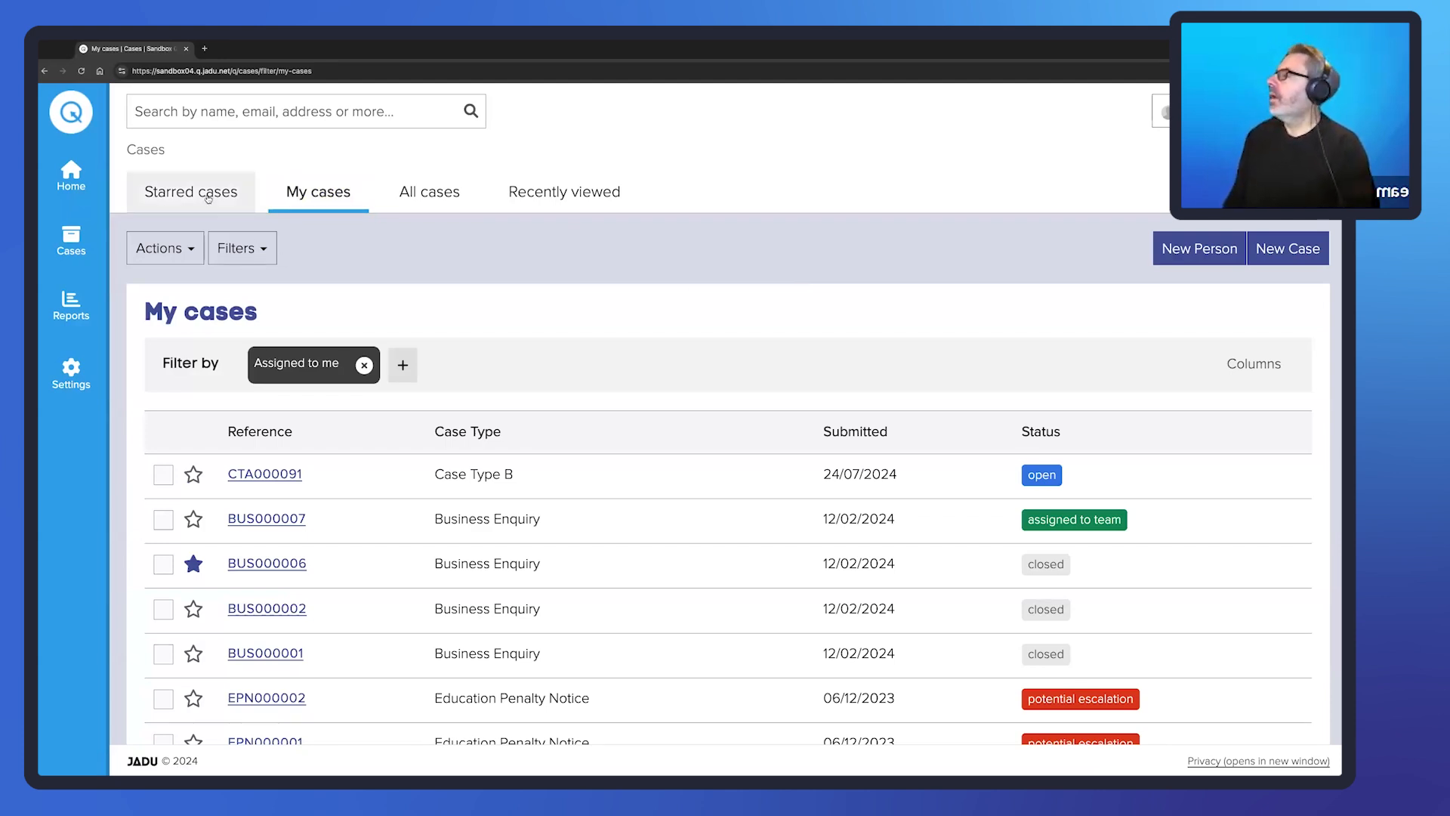
click(209, 196)
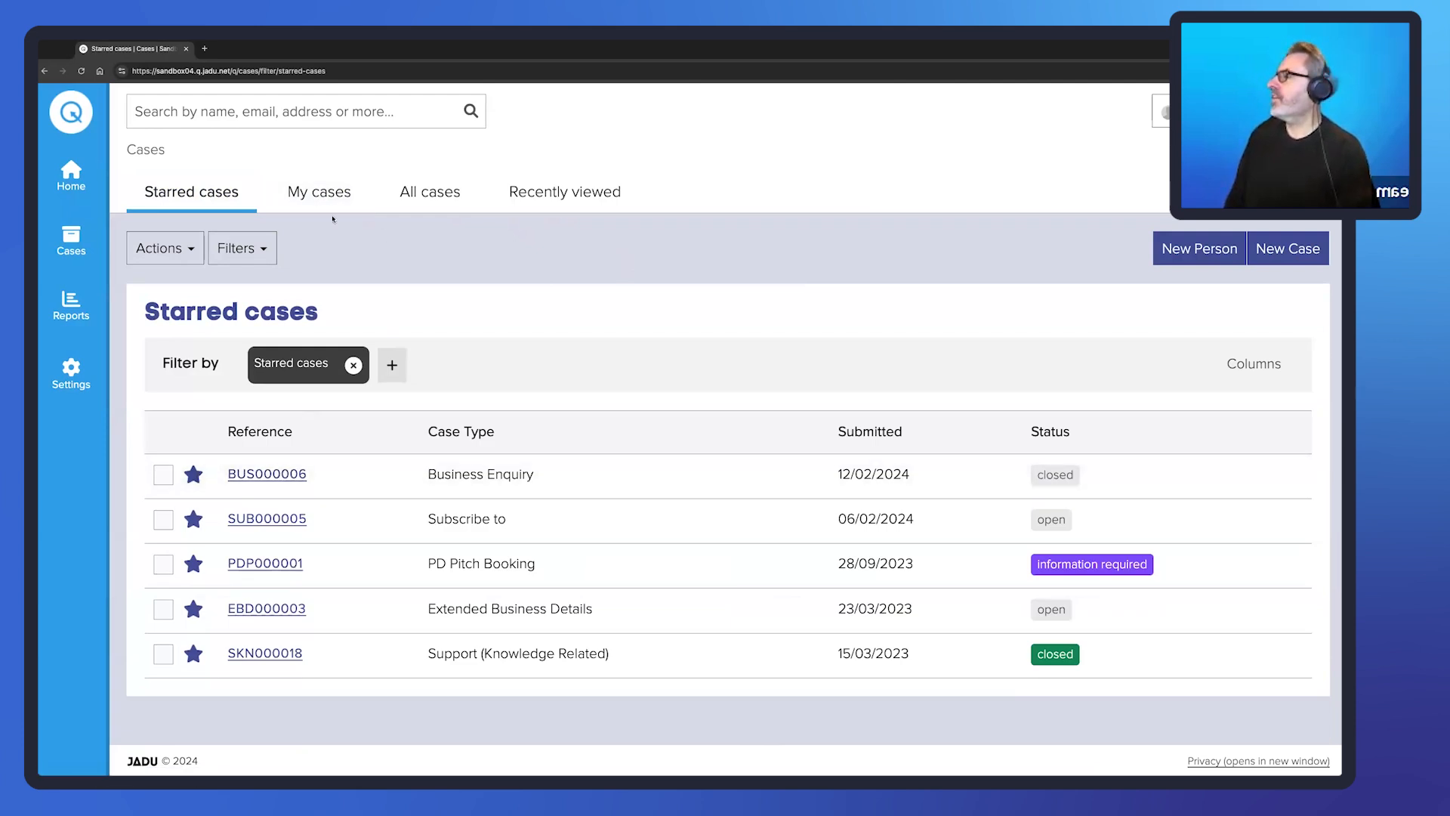
- Open the open Case Type B case from the My cases filter and star it
click(339, 197)
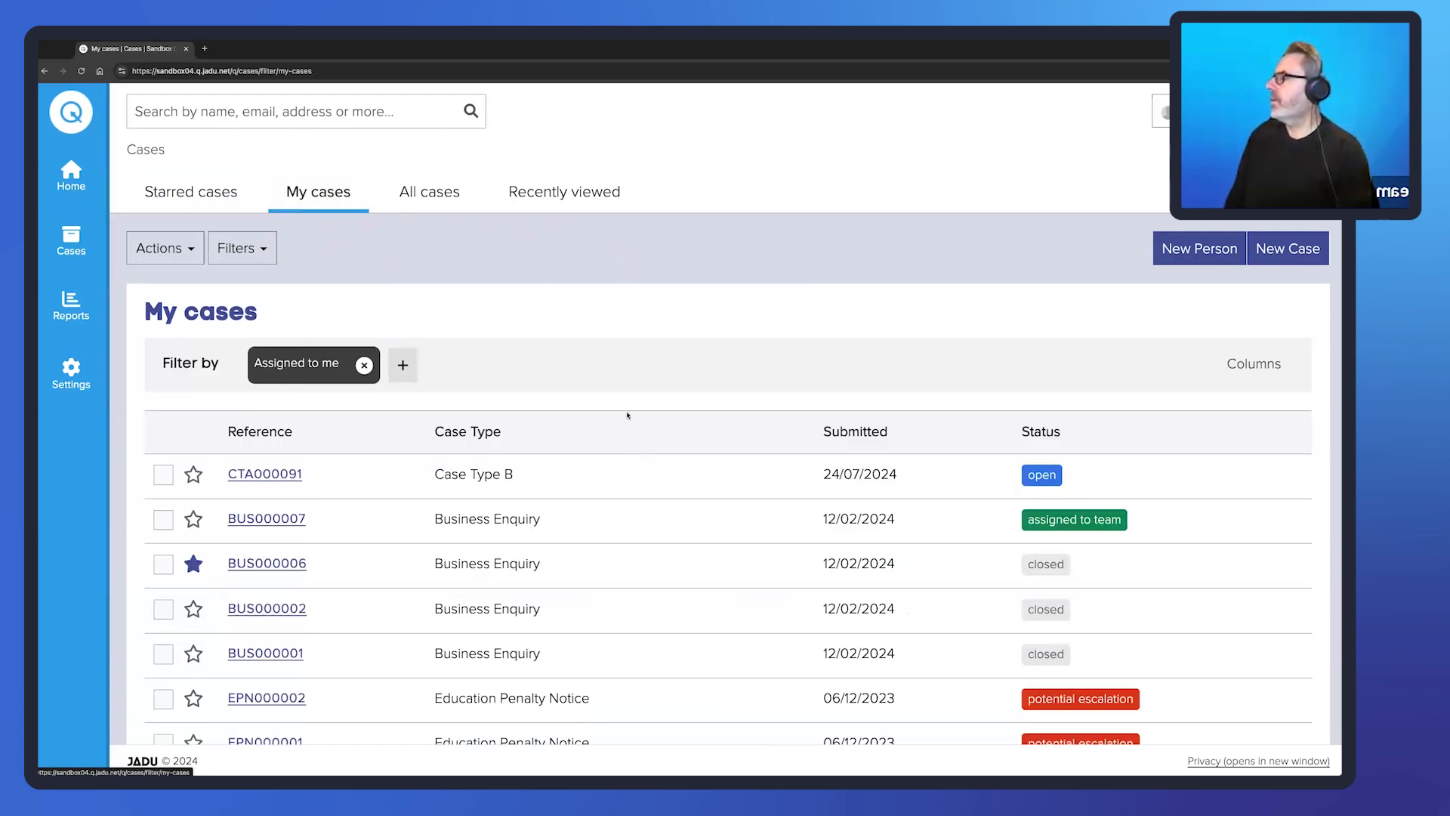
click(264, 474)
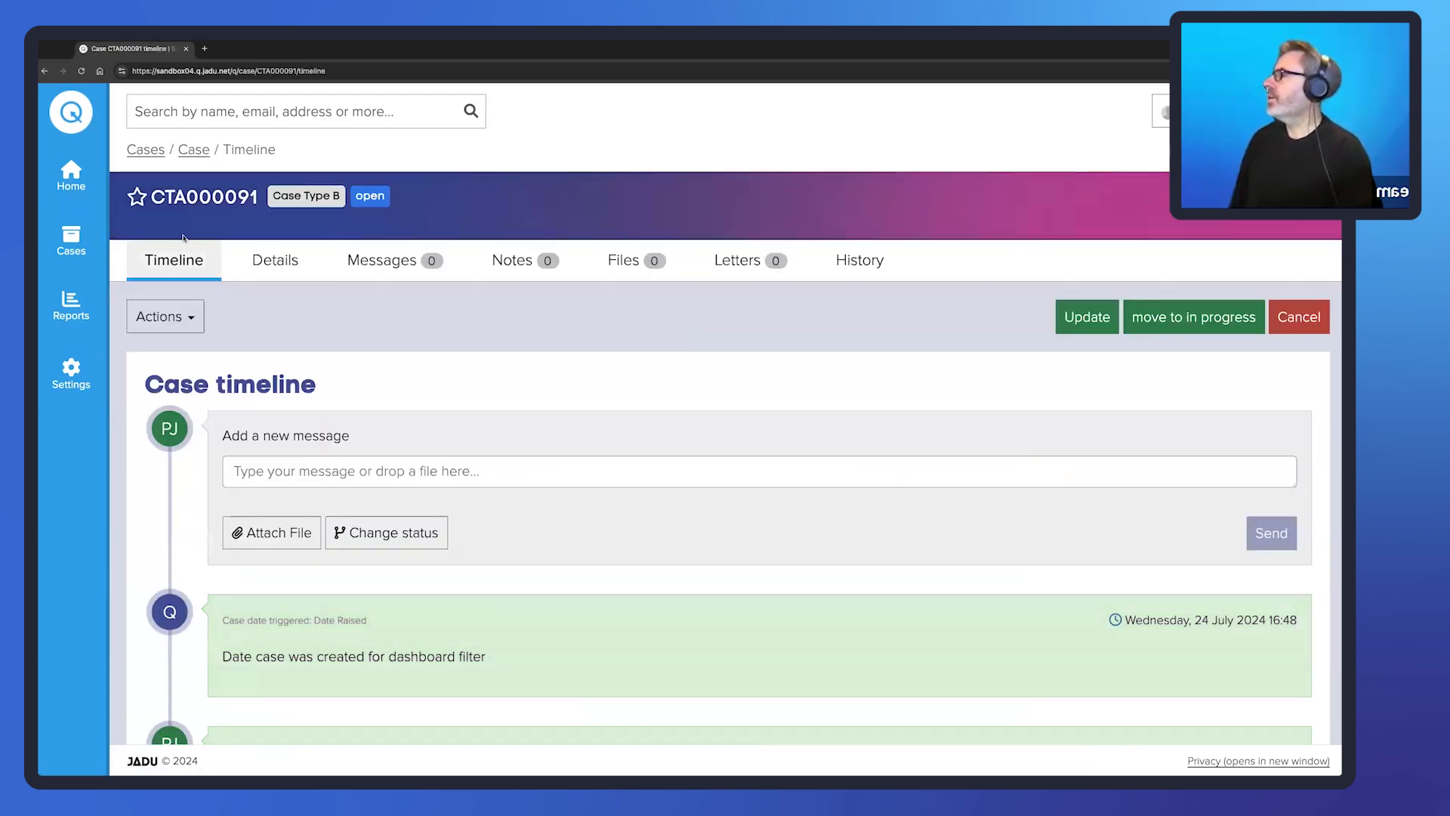
click(136, 198)
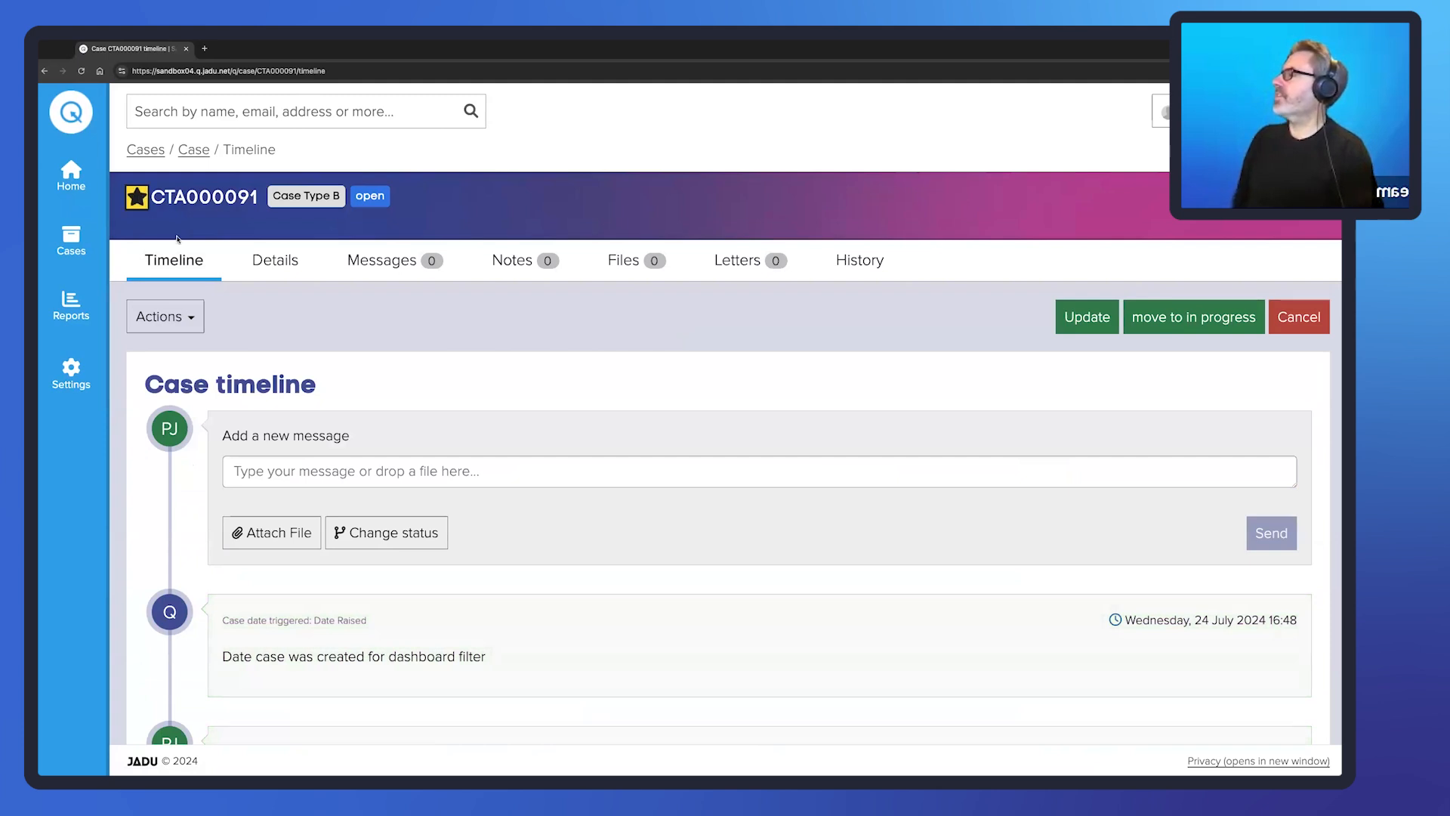
- Check the newly starred case in the Starred cases list and examine the Recently viewed cases
click(71, 242)
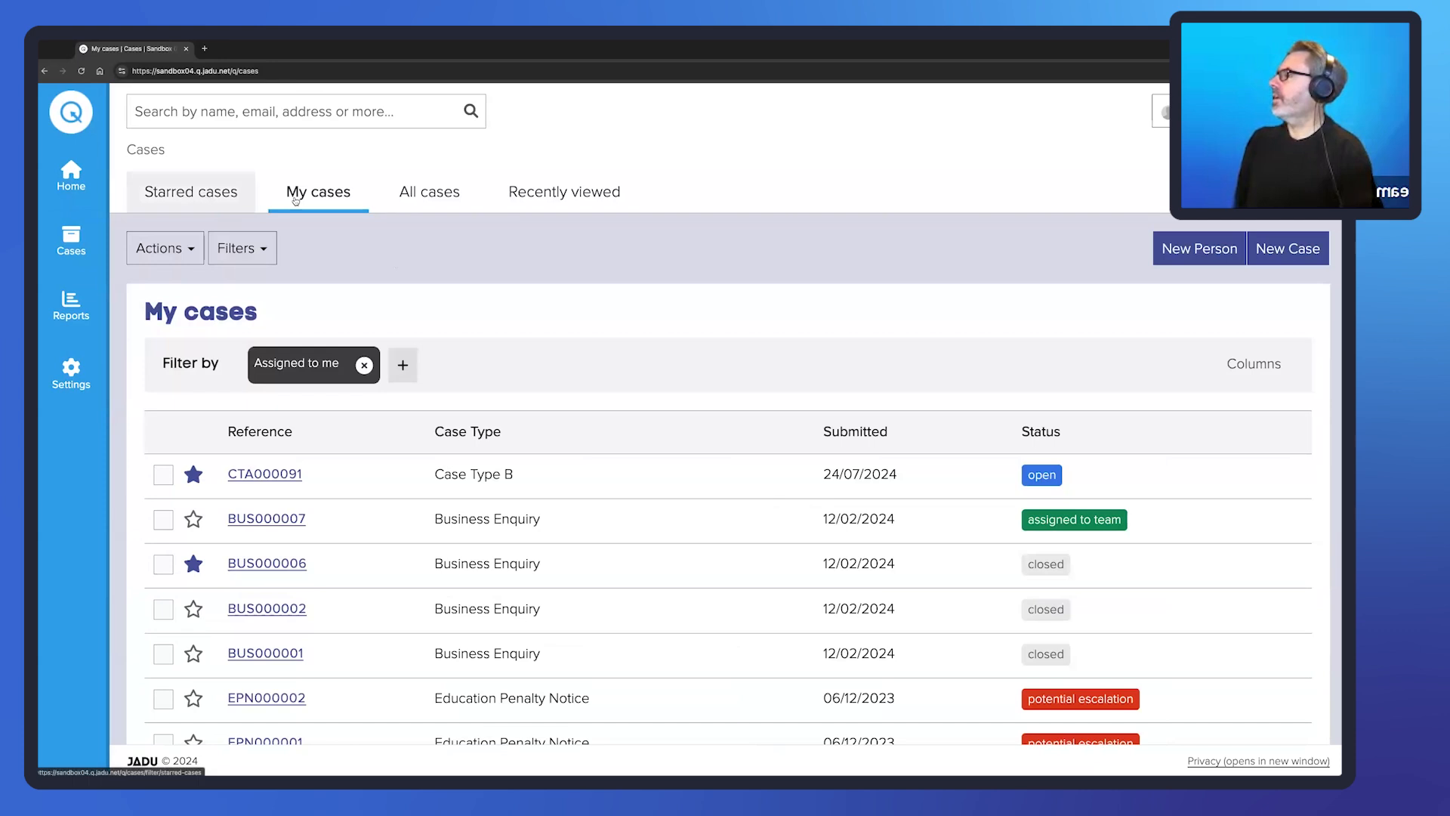
click(214, 198)
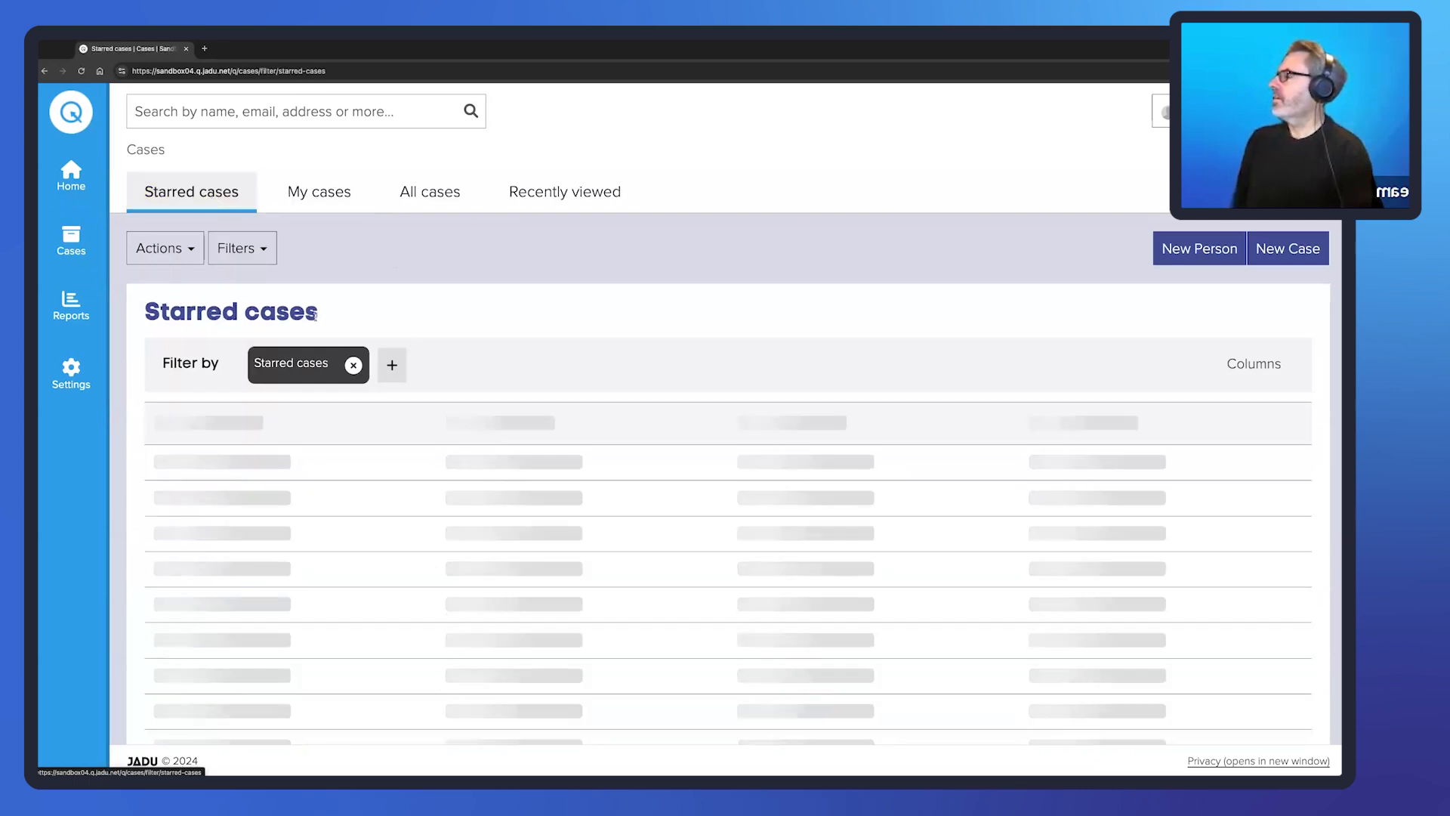
drag(305, 474, 226, 475)
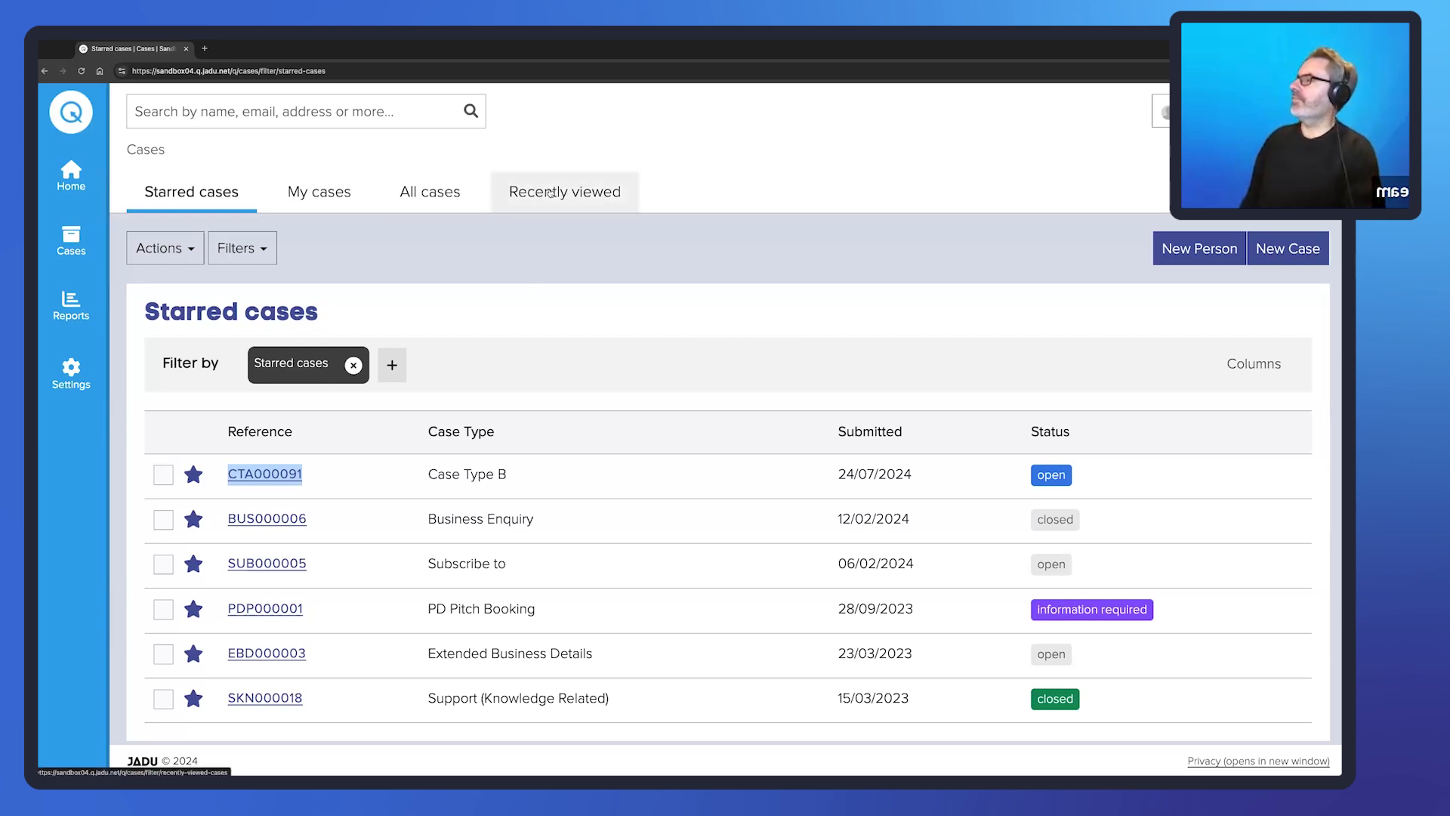
click(550, 194)
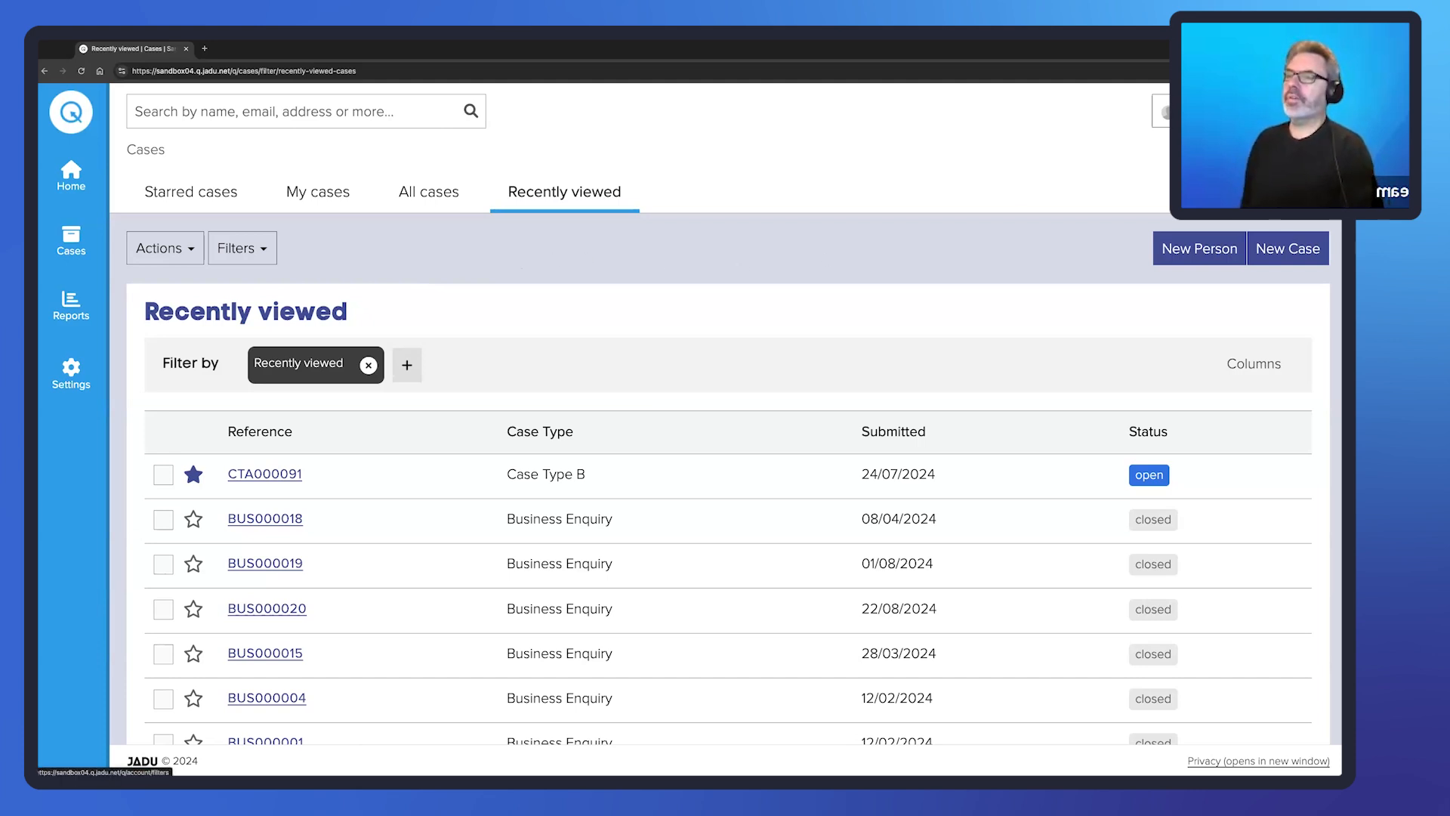
- Subscribe to the Business Enquiries: All and Business Enquiries: Pending filters and save the subscriptions
click(1311, 192)
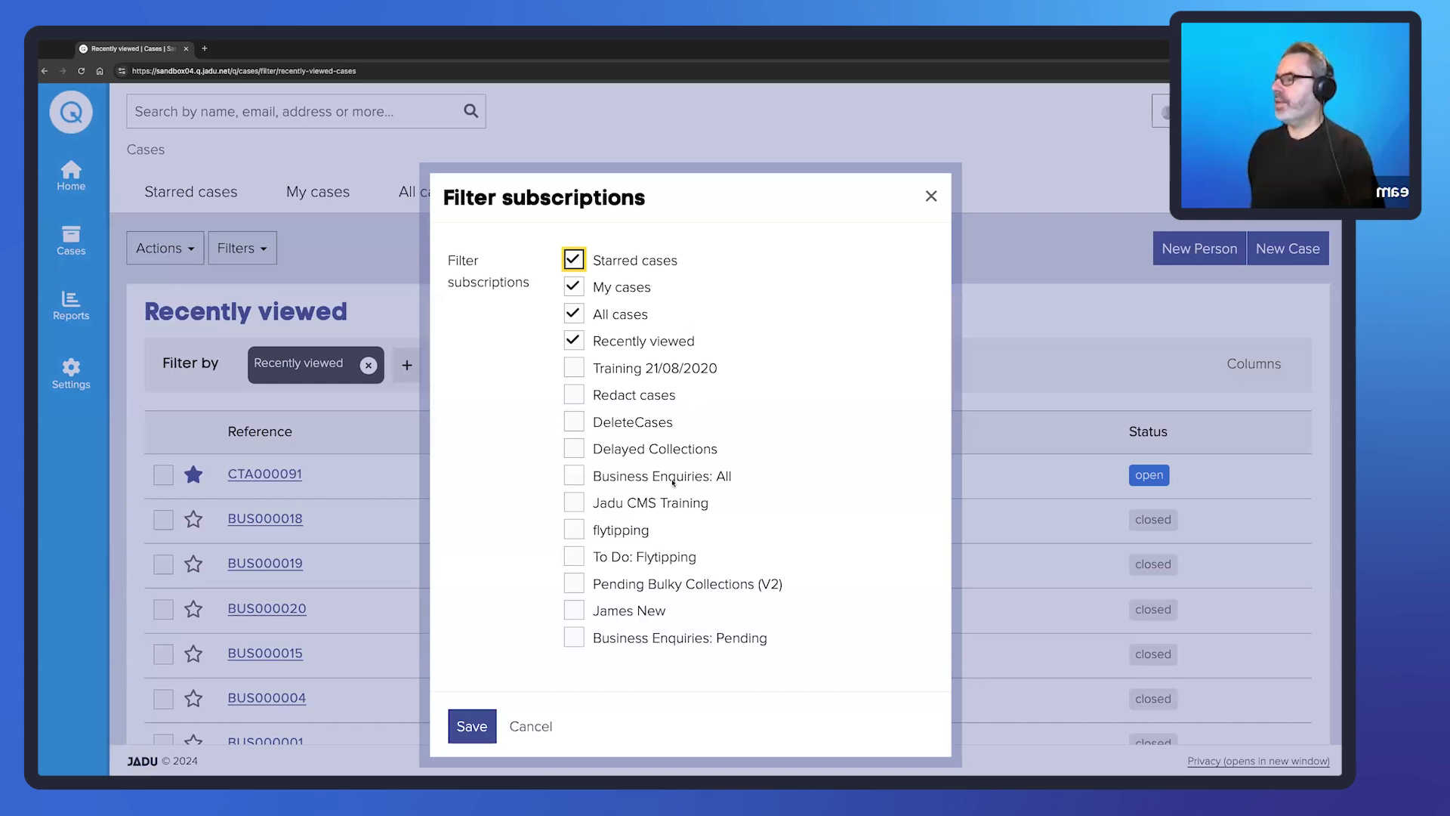
click(576, 474)
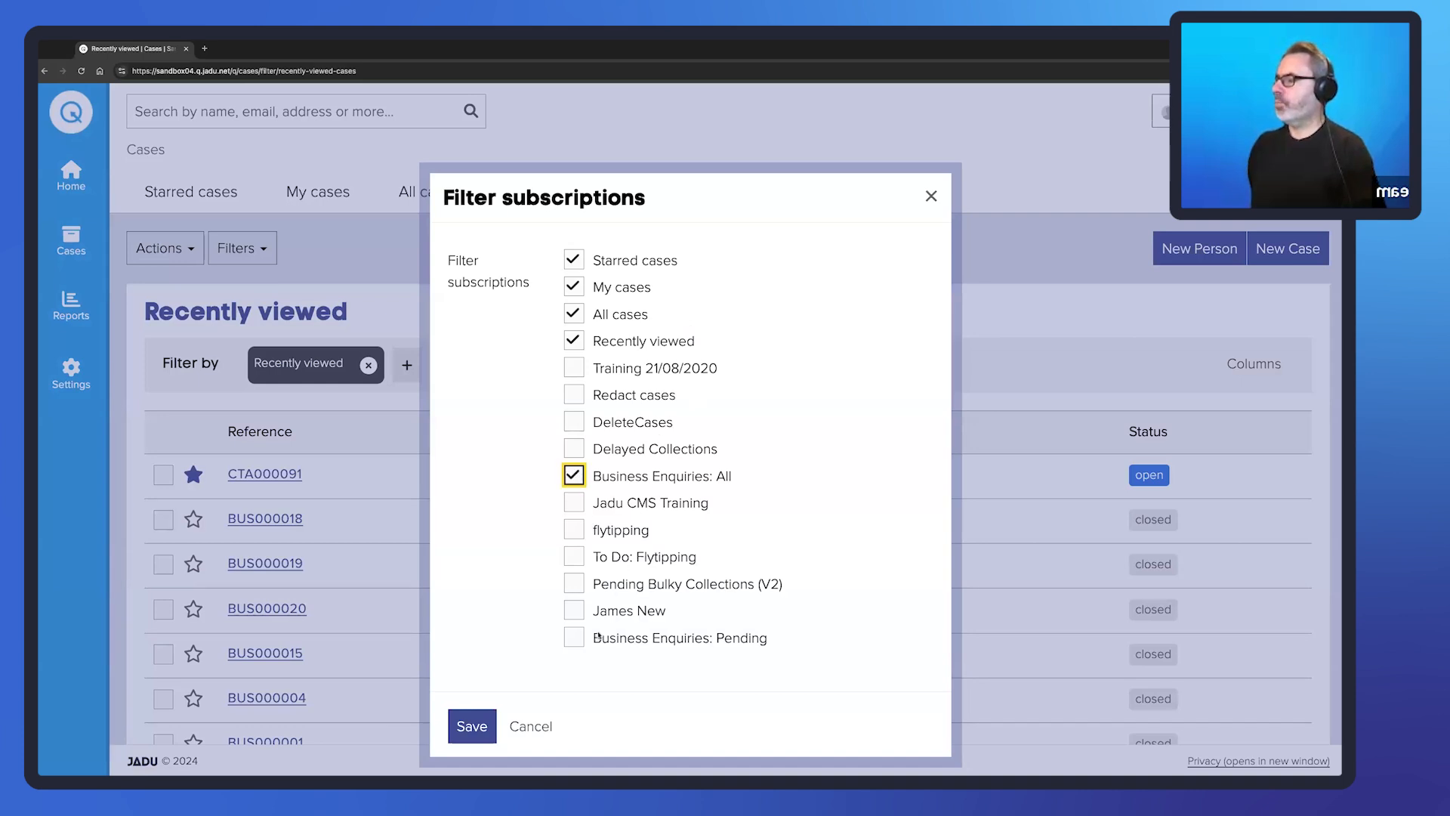
click(574, 638)
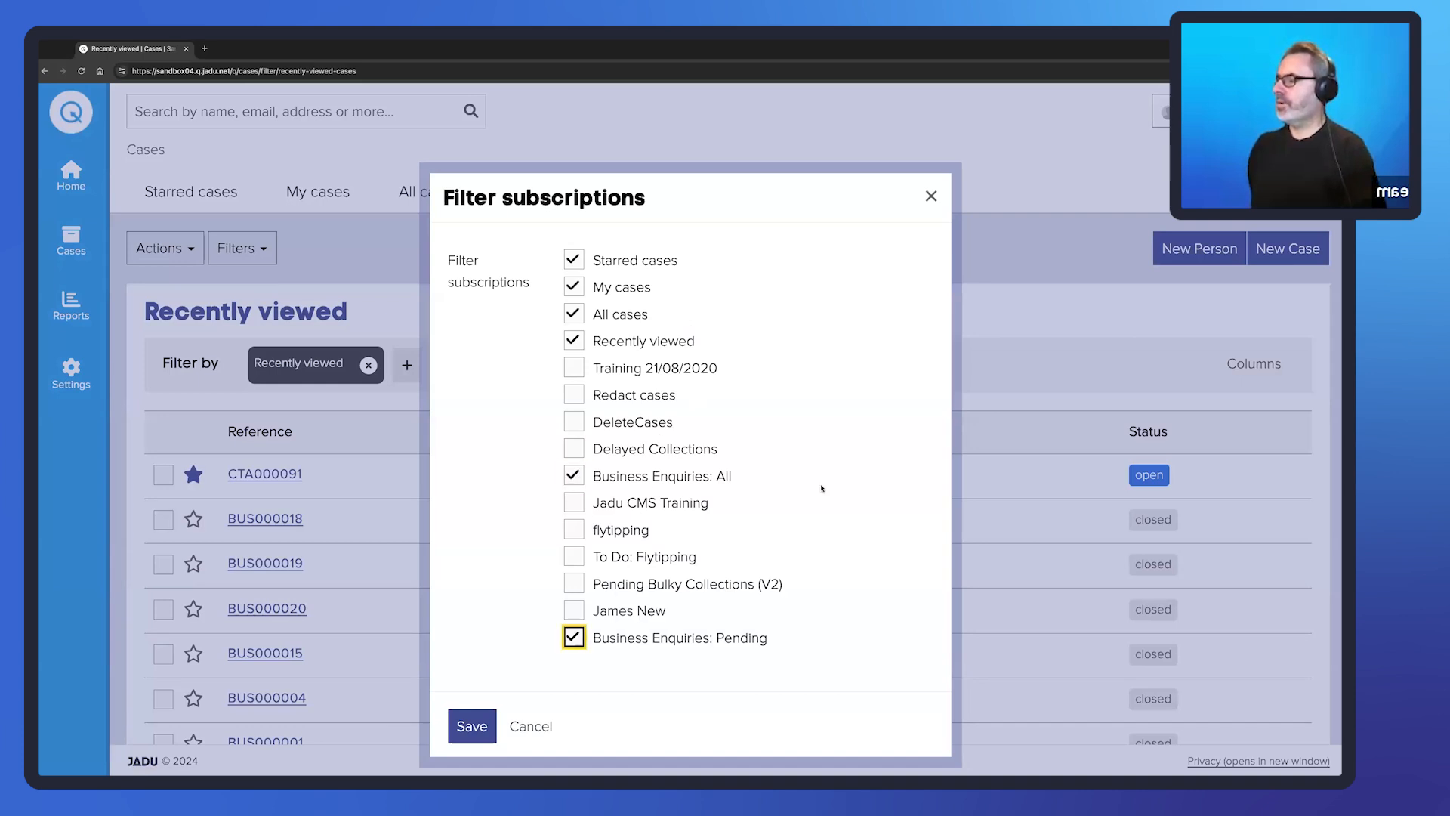
click(472, 726)
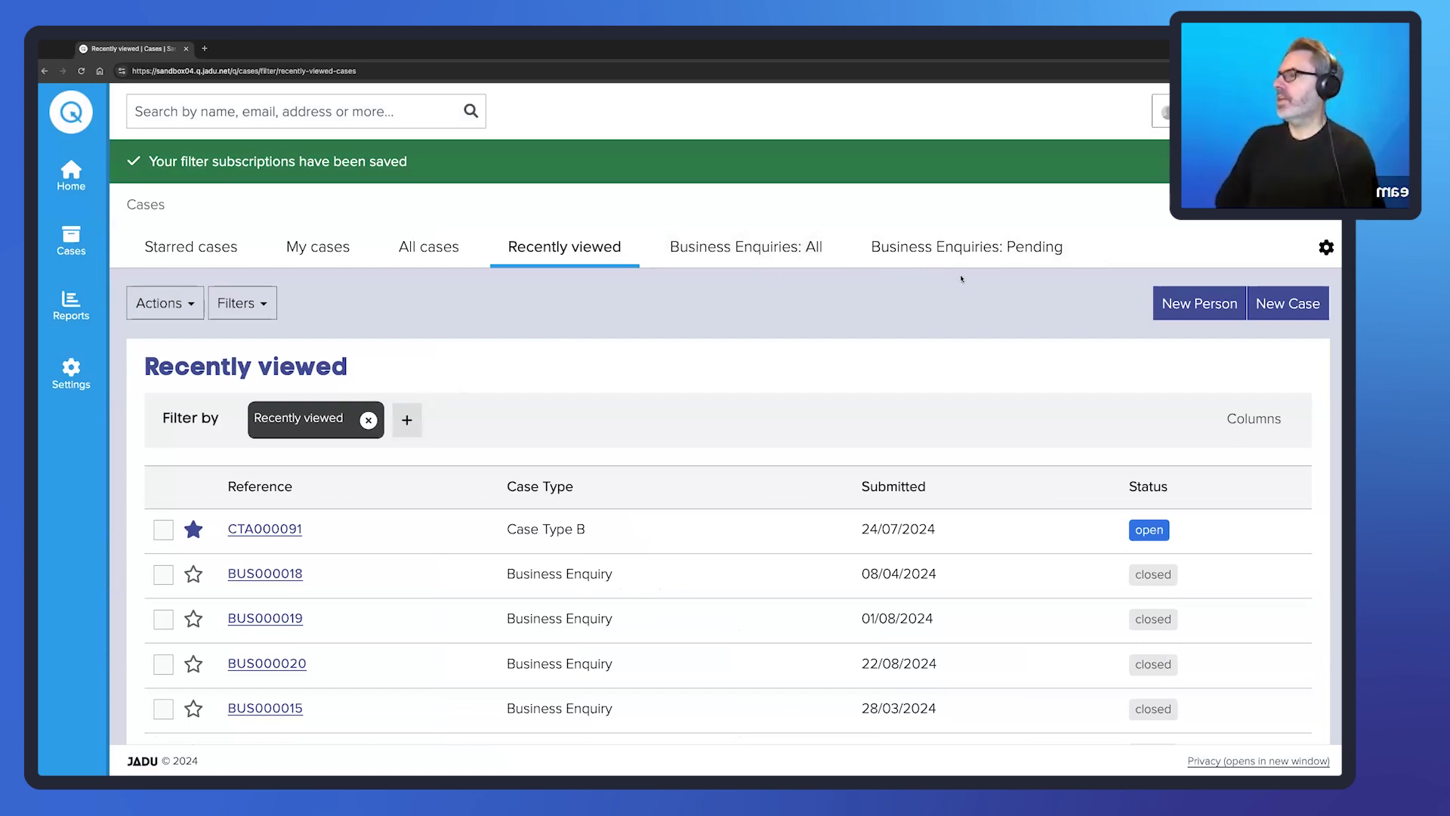
- Examine the case type and status criteria used by the Business Enquiries: All and Business Enquiries: Pending filters
click(756, 248)
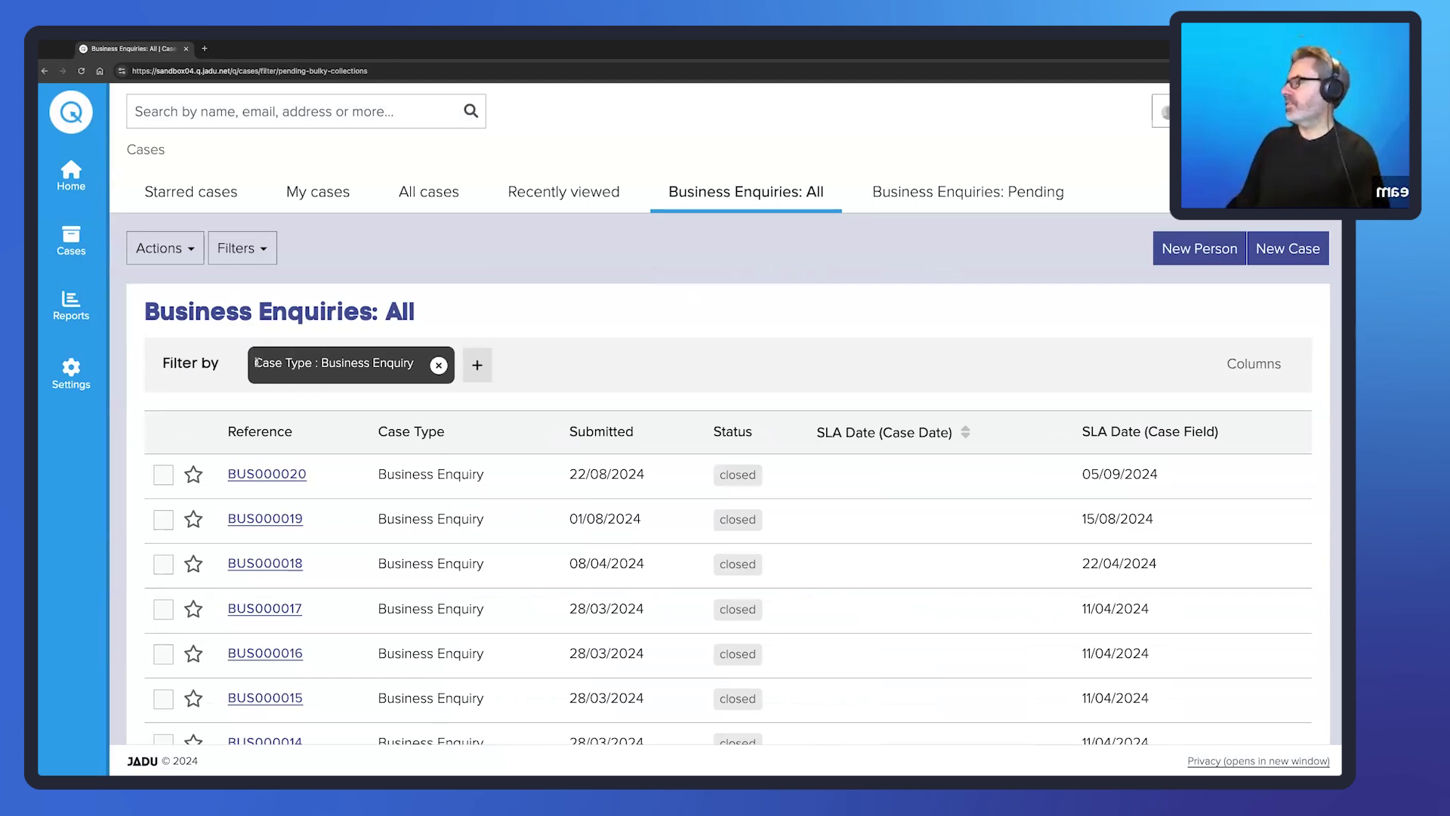
drag(255, 363, 309, 360)
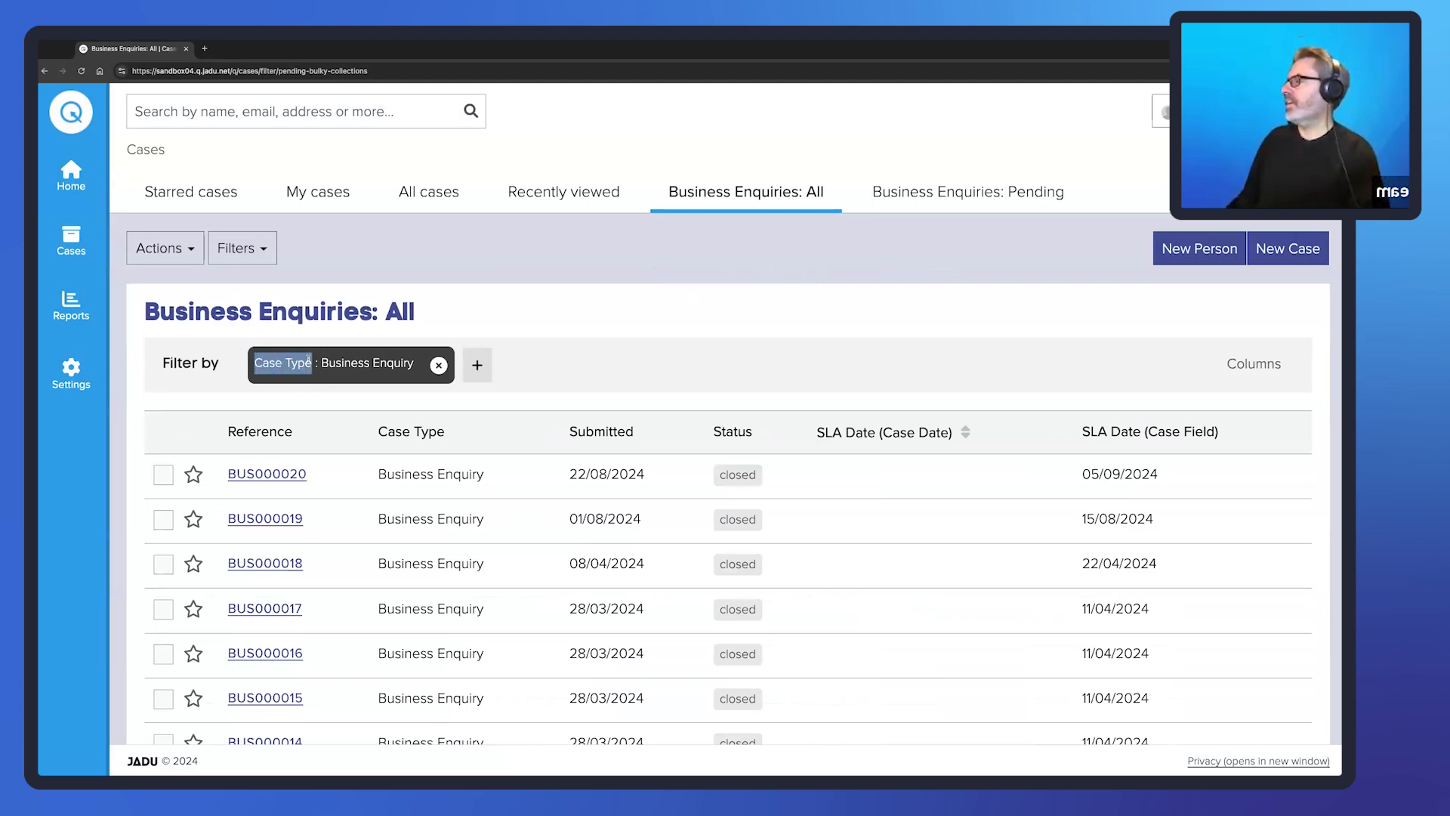
click(1042, 312)
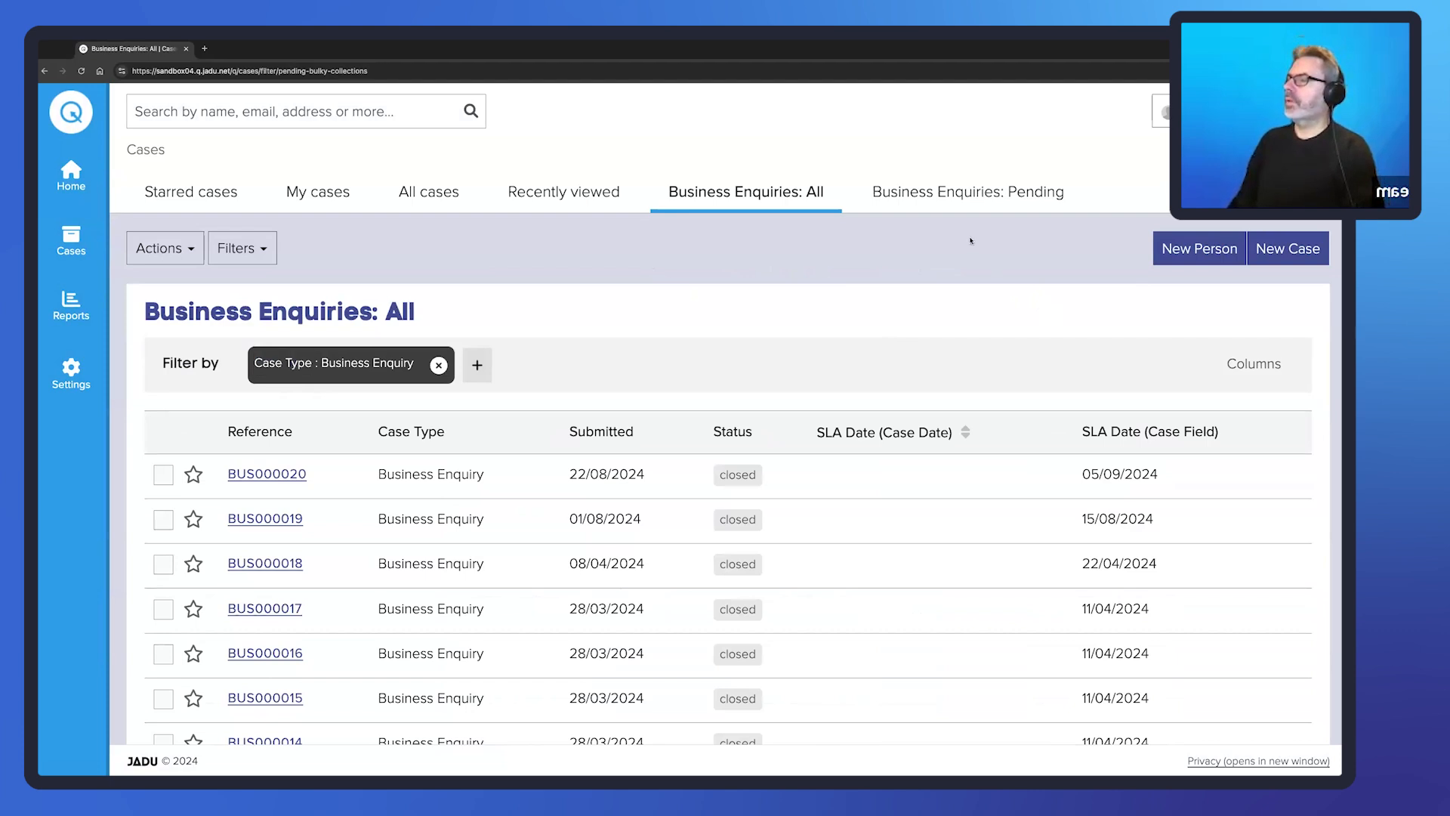
click(962, 198)
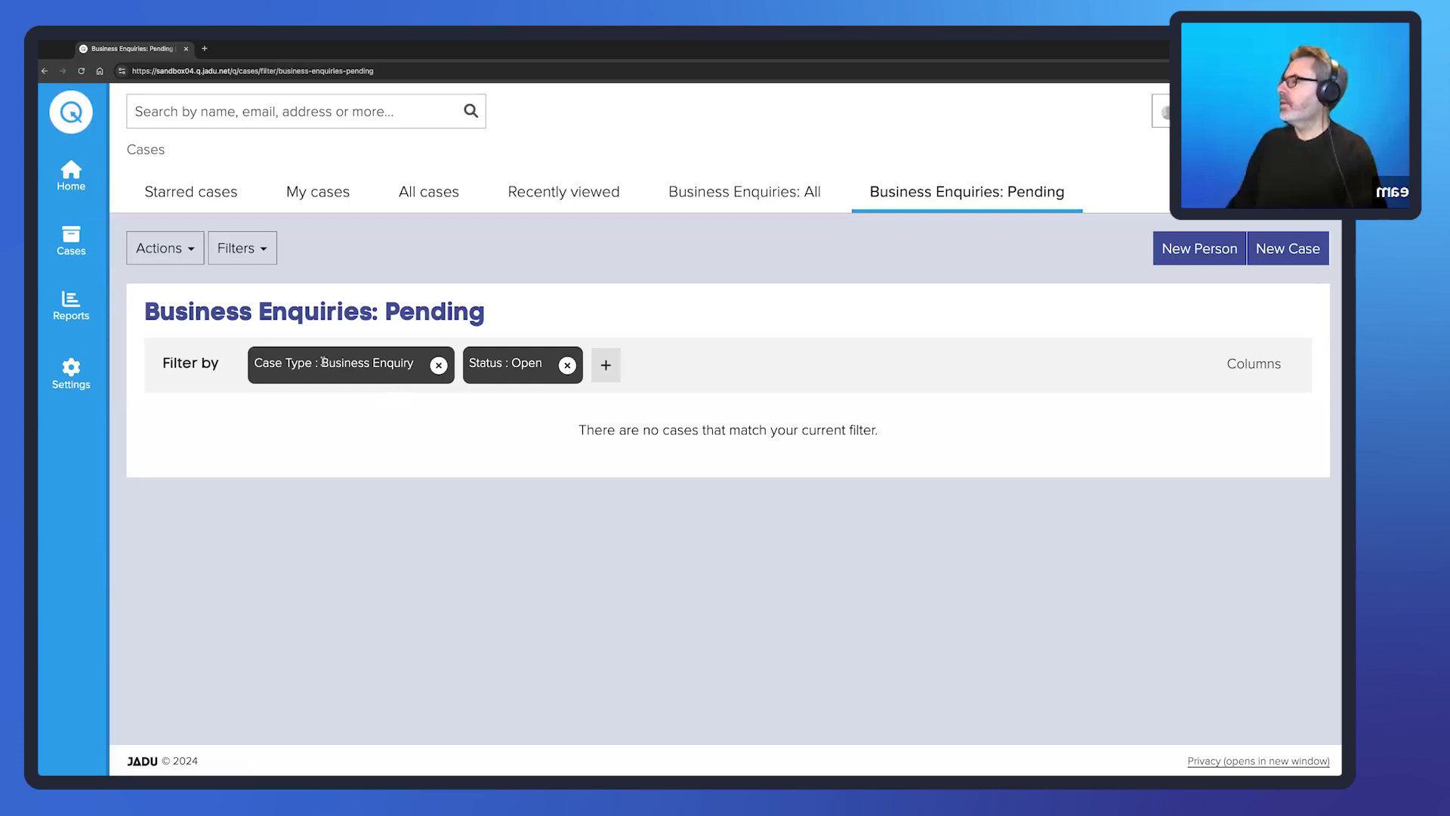
drag(323, 363, 420, 363)
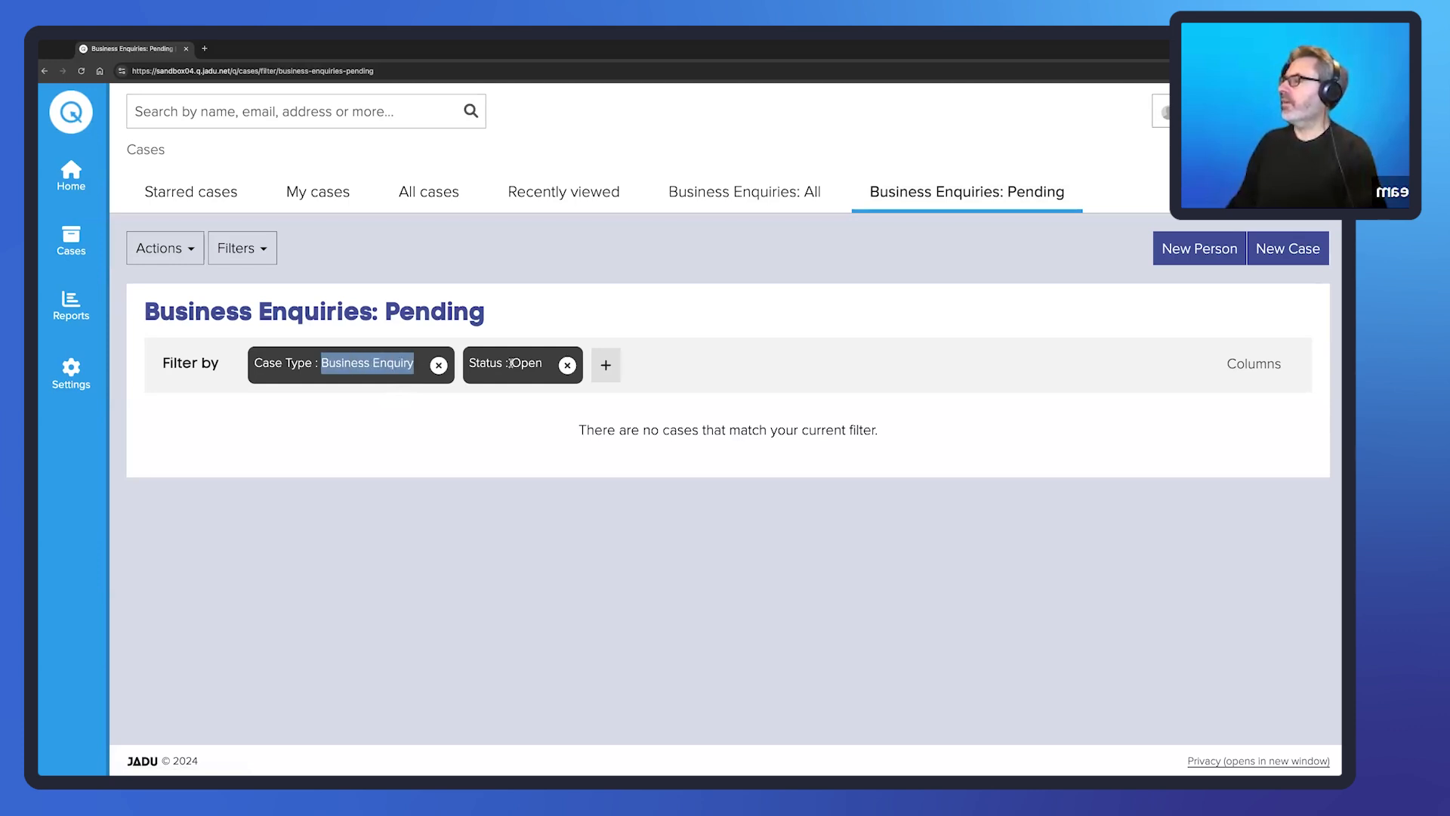
drag(510, 364, 541, 362)
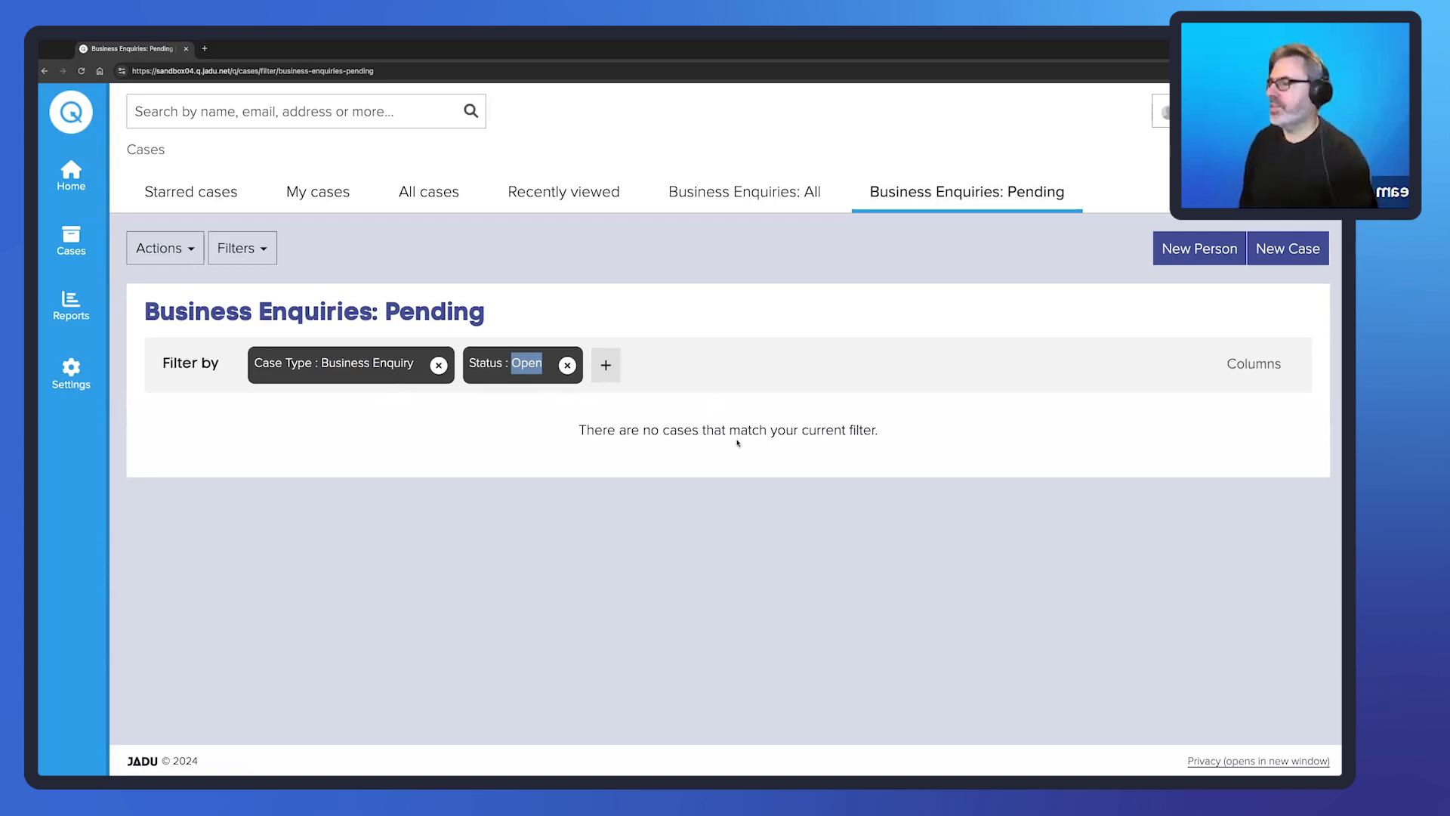
click(654, 321)
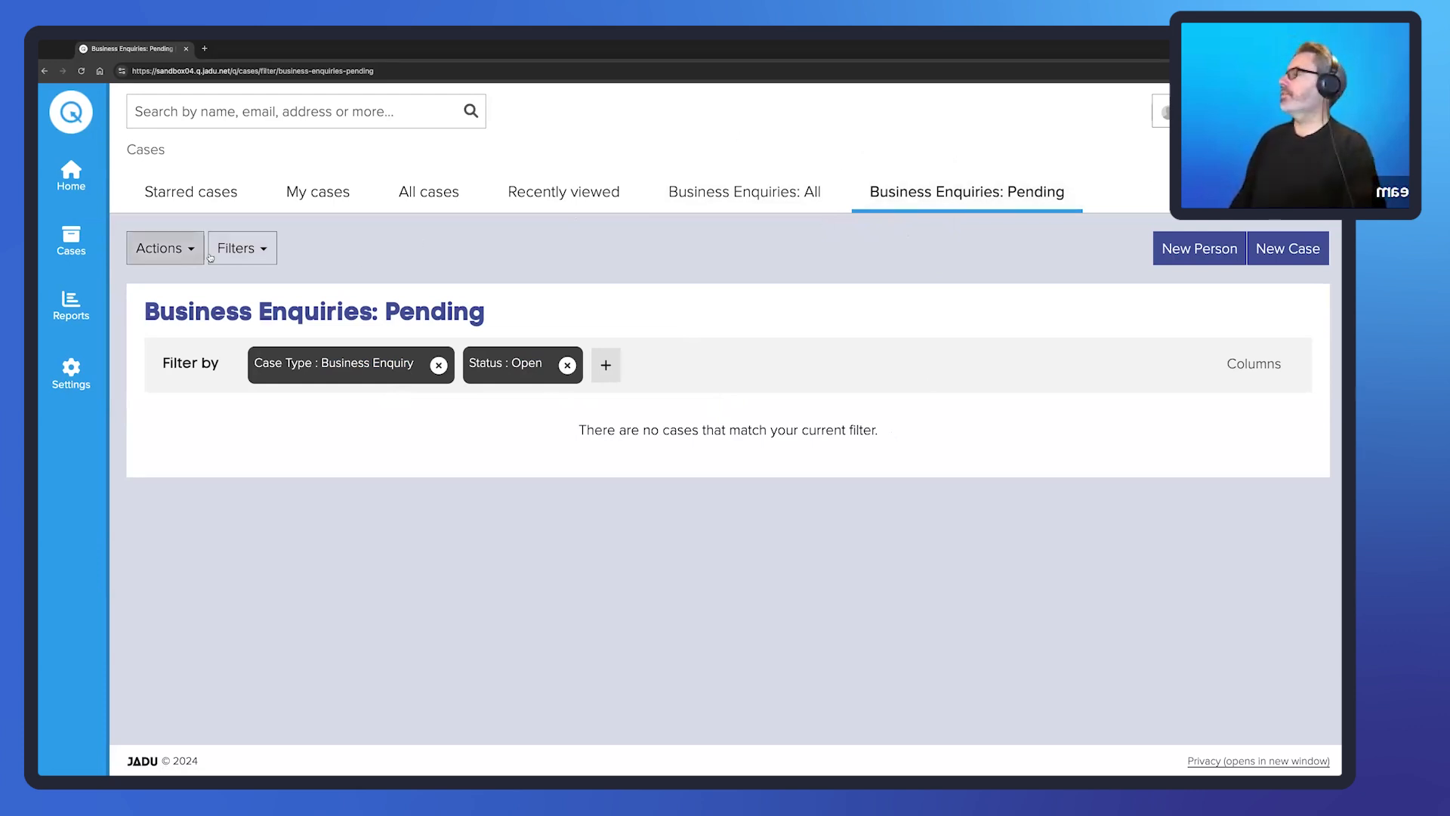
- Start a new case filter and highlight its Filter by label
click(263, 252)
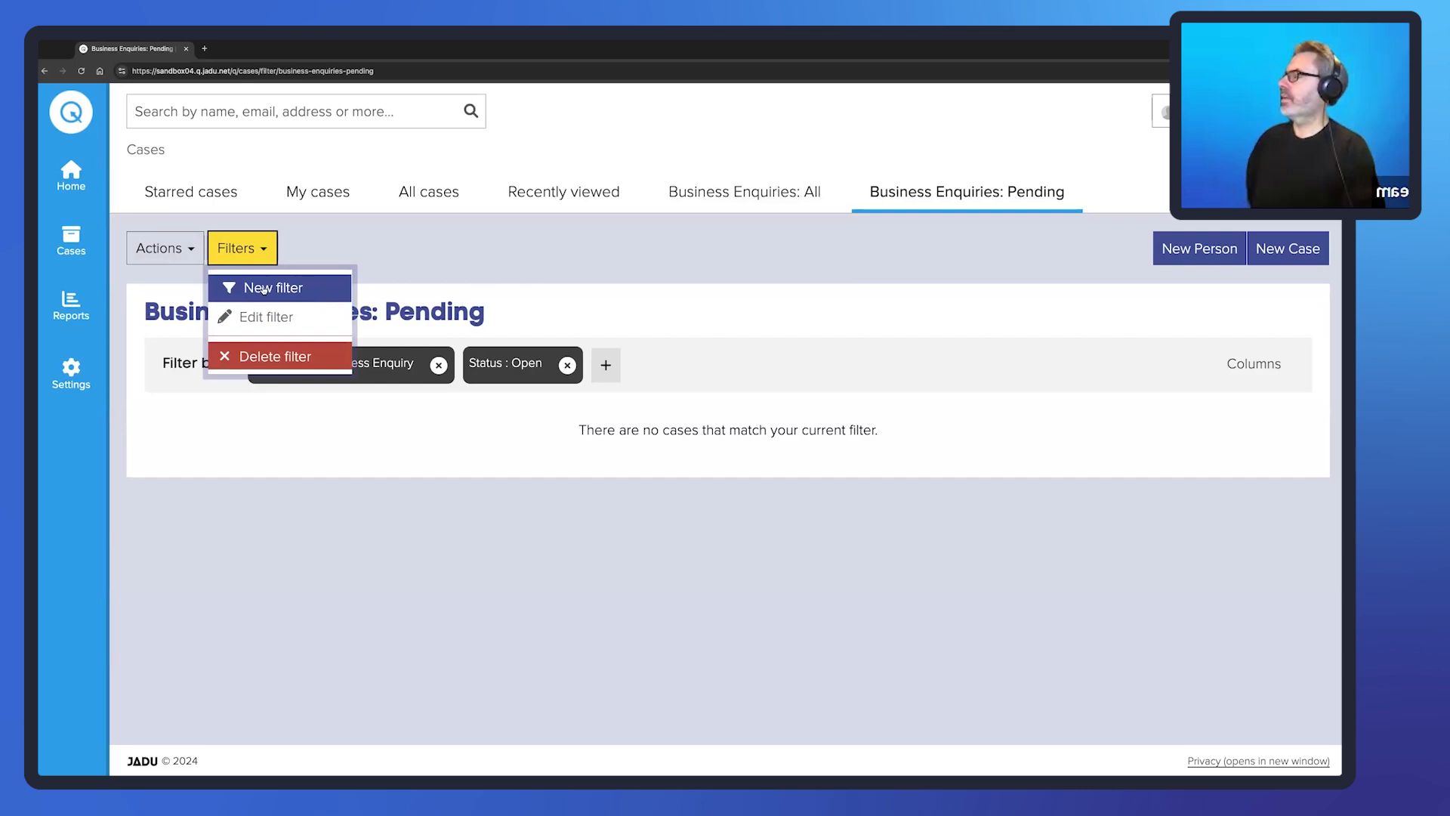
click(263, 289)
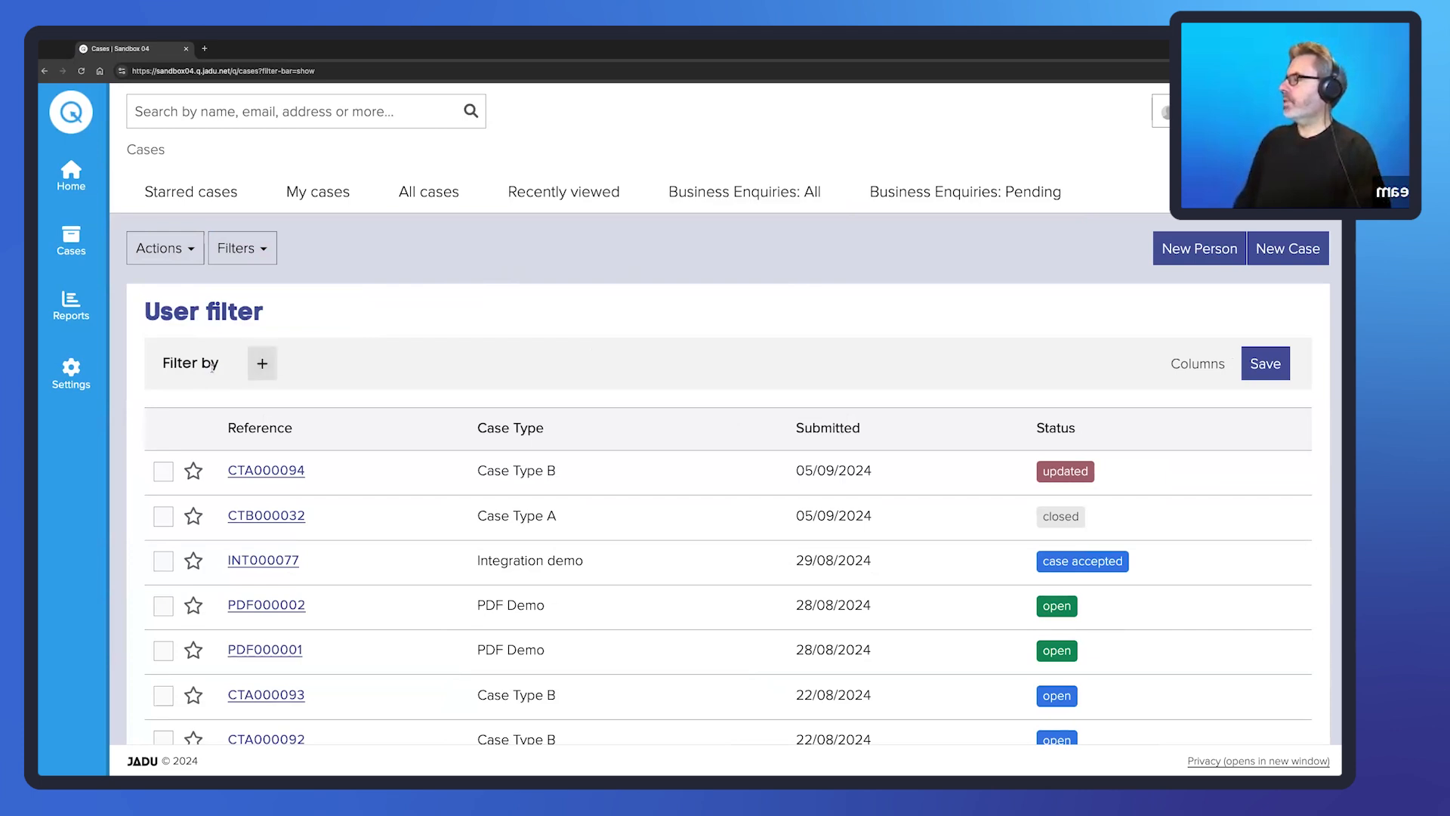
drag(220, 363, 163, 363)
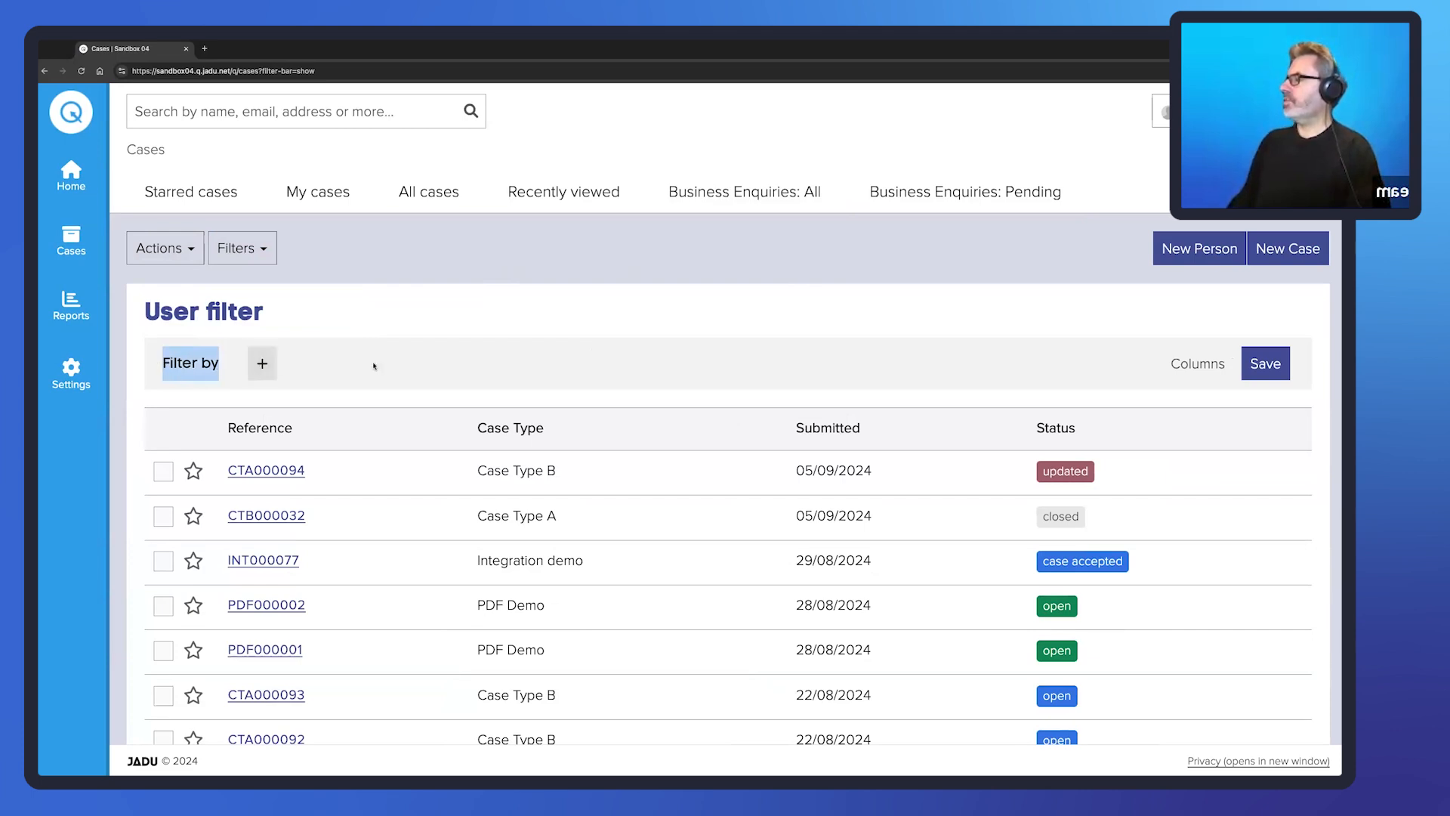
- Browse the criteria available for the new filter and search them for SLA
click(262, 363)
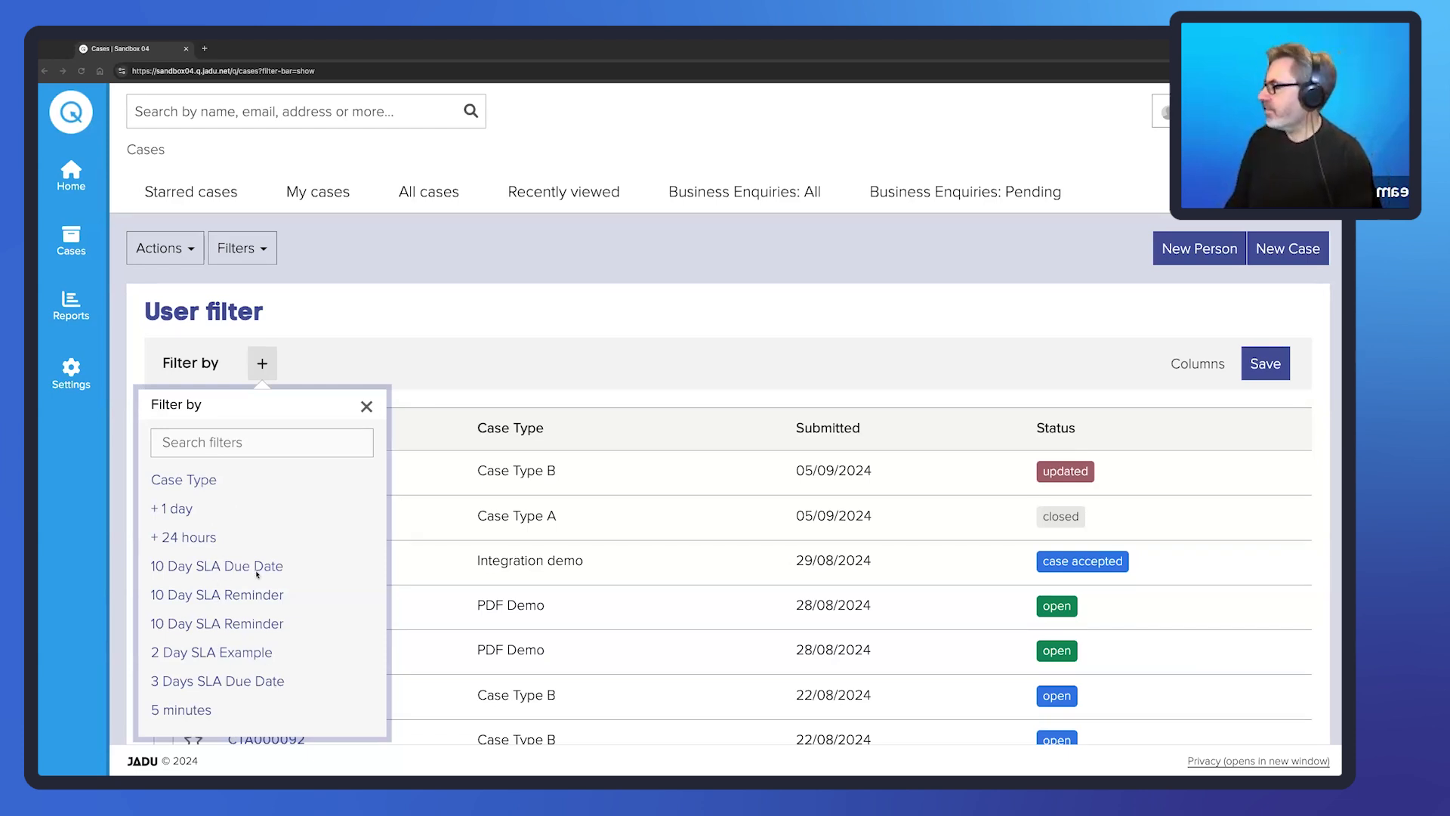
scroll(257, 574, down, 5)
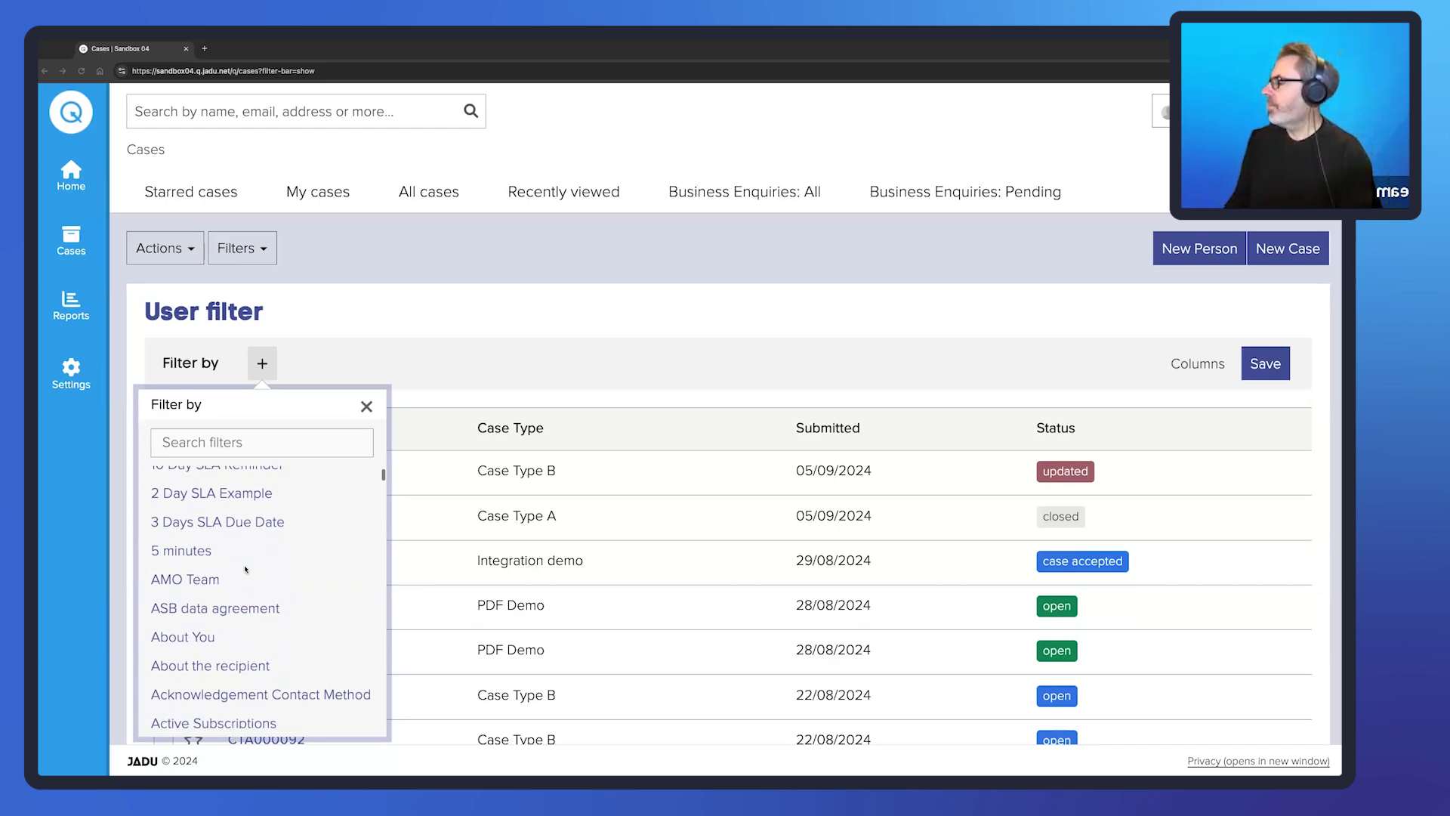
scroll(246, 569, down, 2)
scroll(245, 569, up, 3)
click(228, 444)
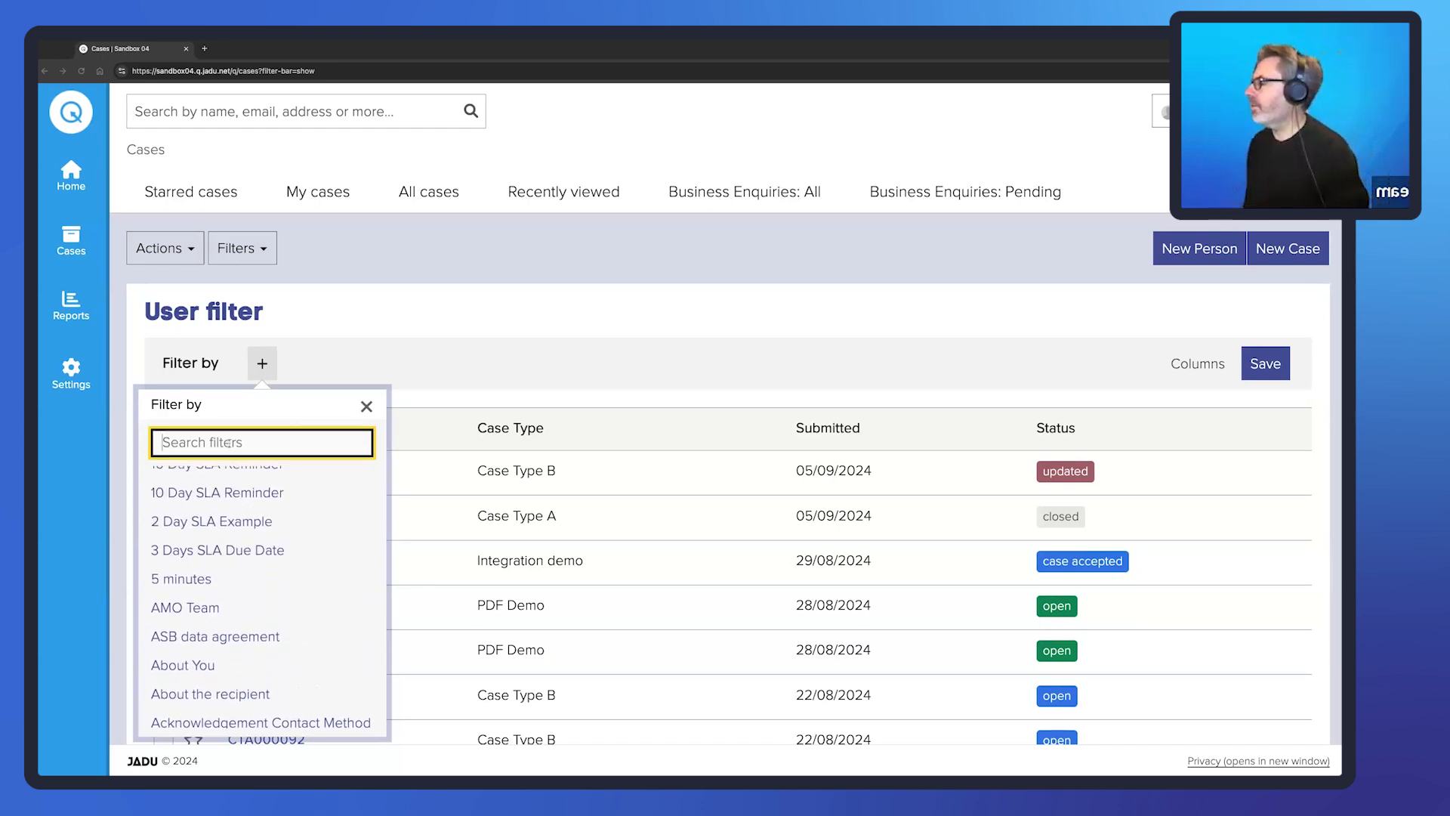
text(SLA)
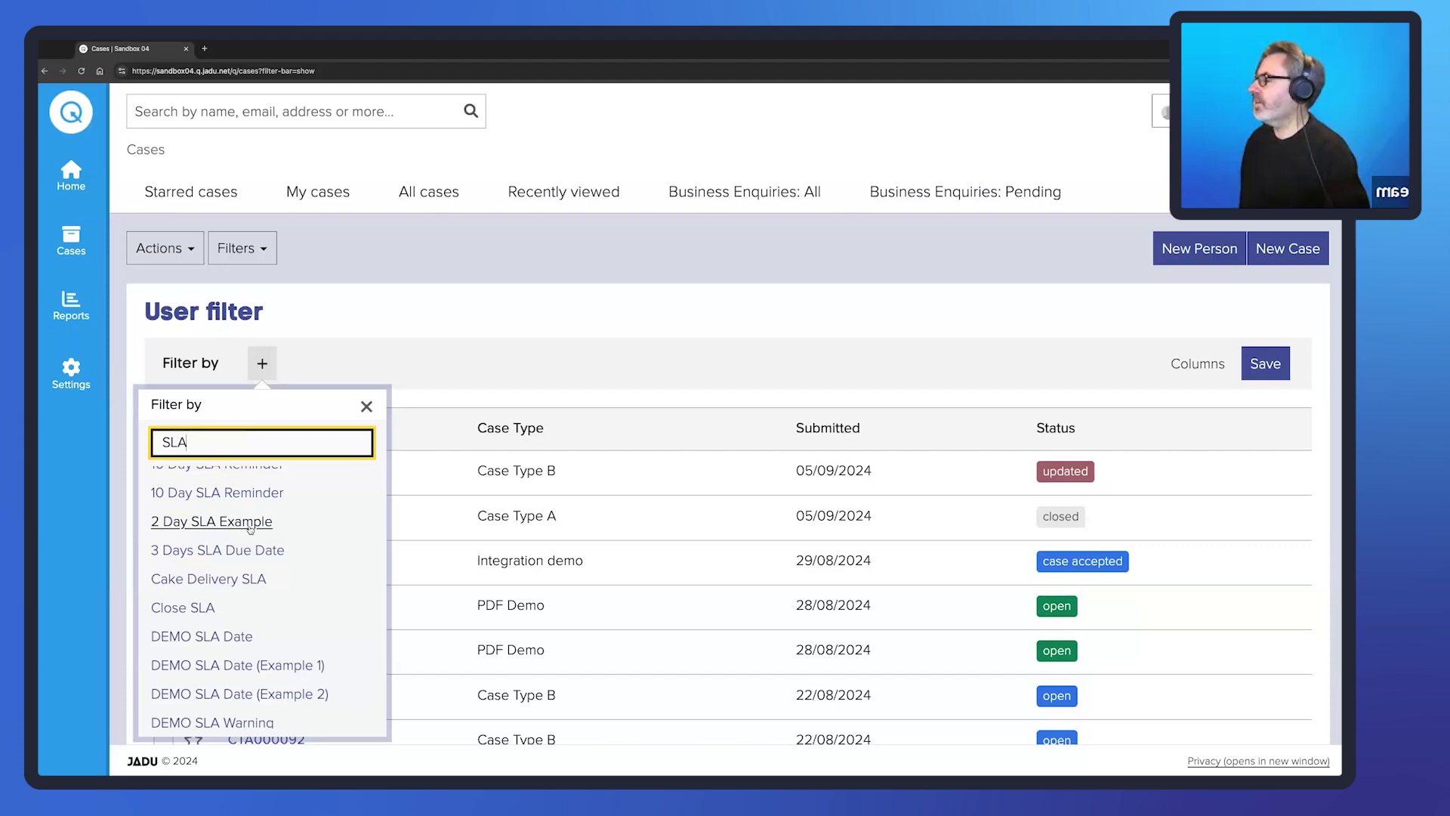
scroll(249, 525, down, 5)
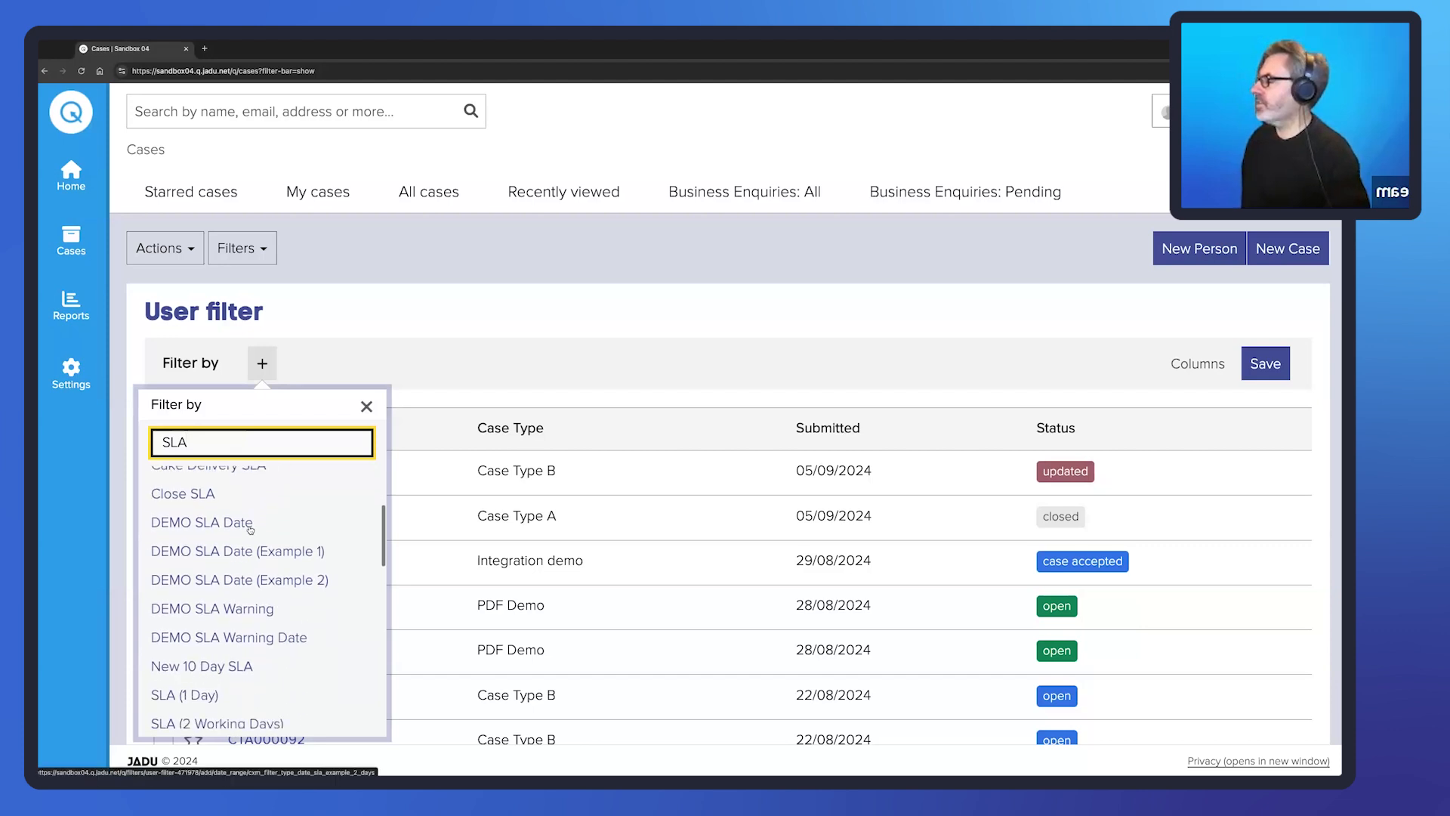
scroll(250, 531, down, 4)
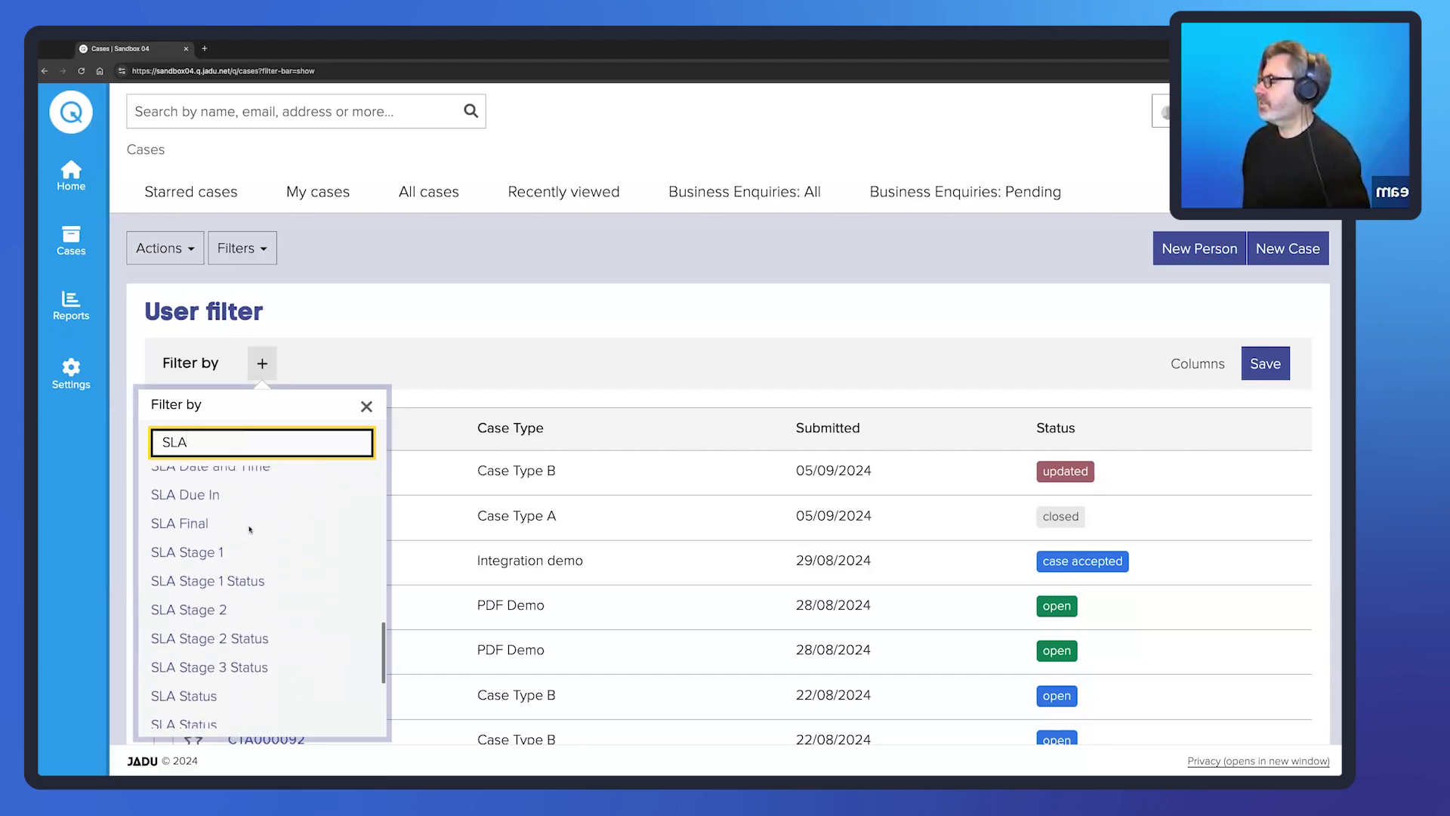
scroll(250, 529, down, 2)
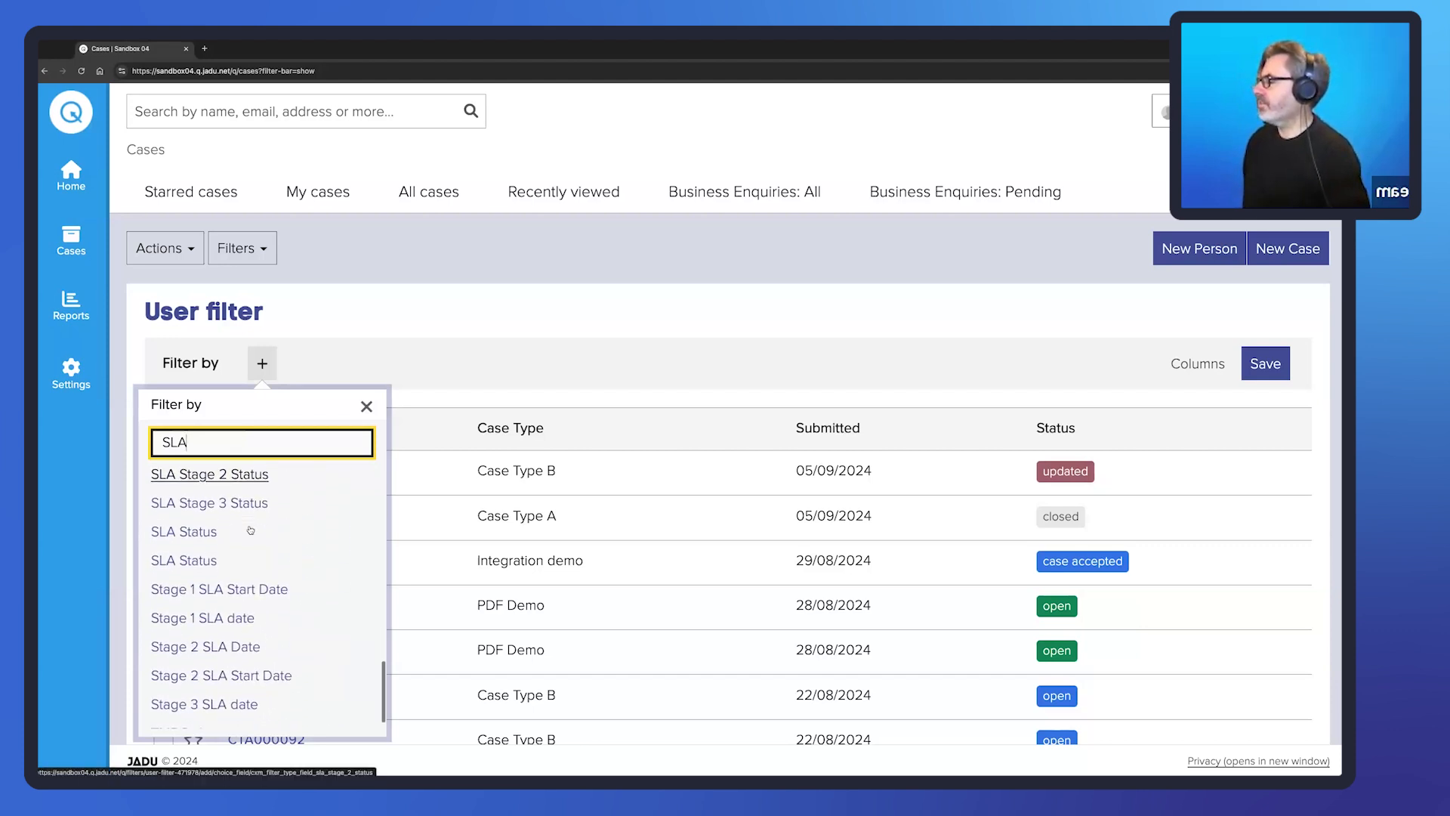
- Examine the value options of the SLA Status criterion without adding it to the filter
click(200, 530)
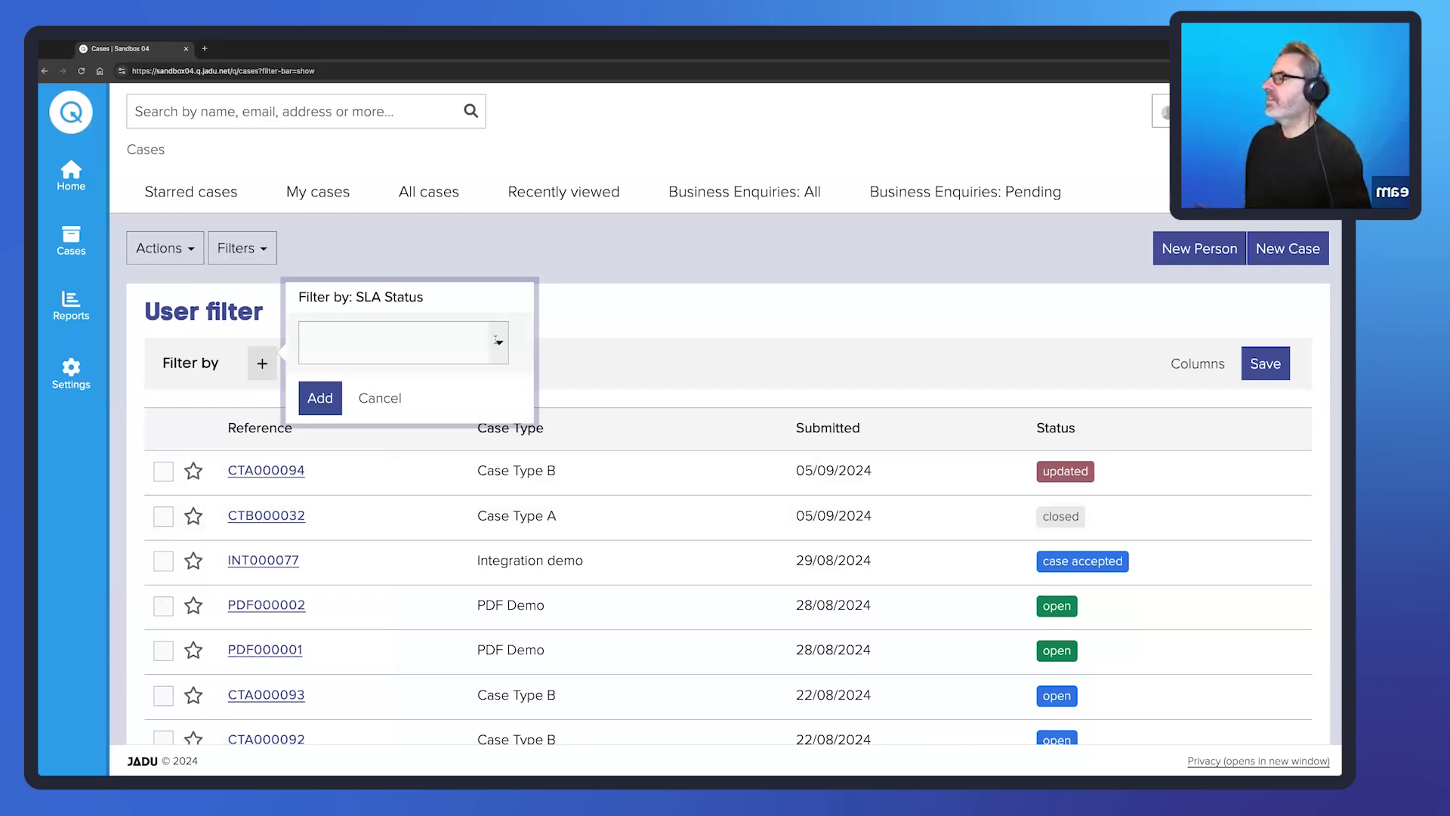
click(497, 340)
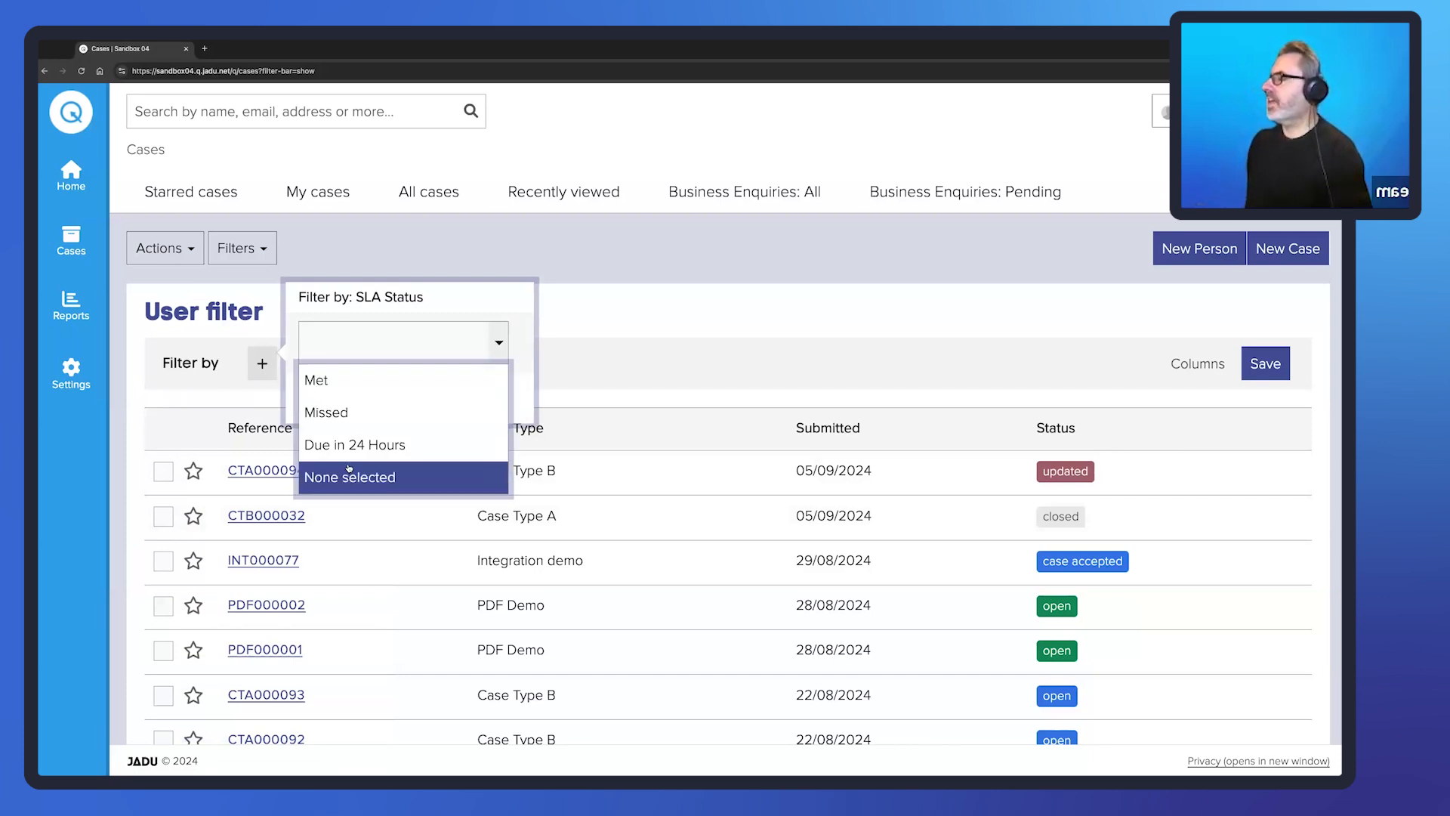
click(630, 335)
click(380, 398)
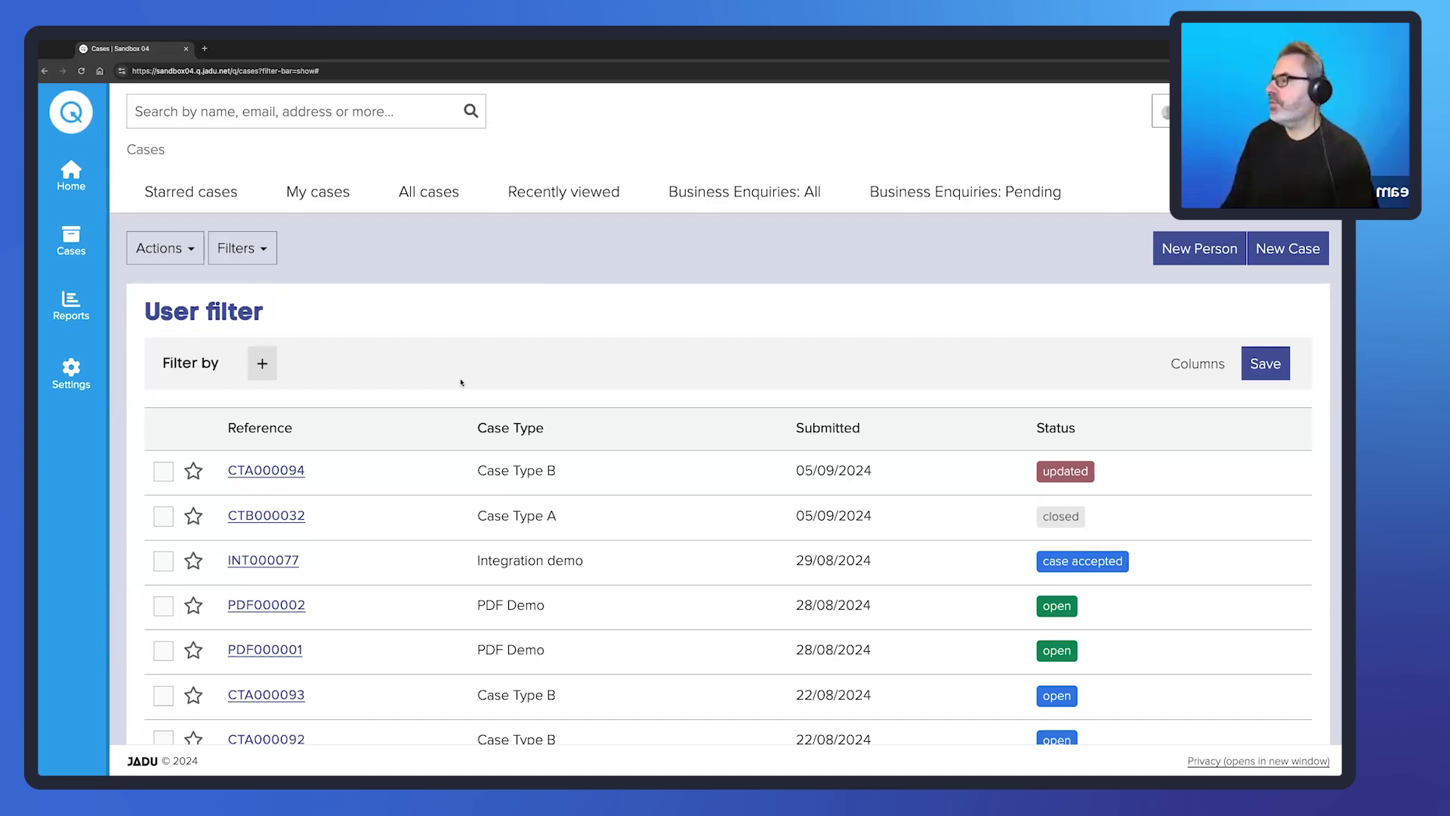
- Add a Case Type criterion of Business Enquiry to the filter and review the matching cases
click(263, 364)
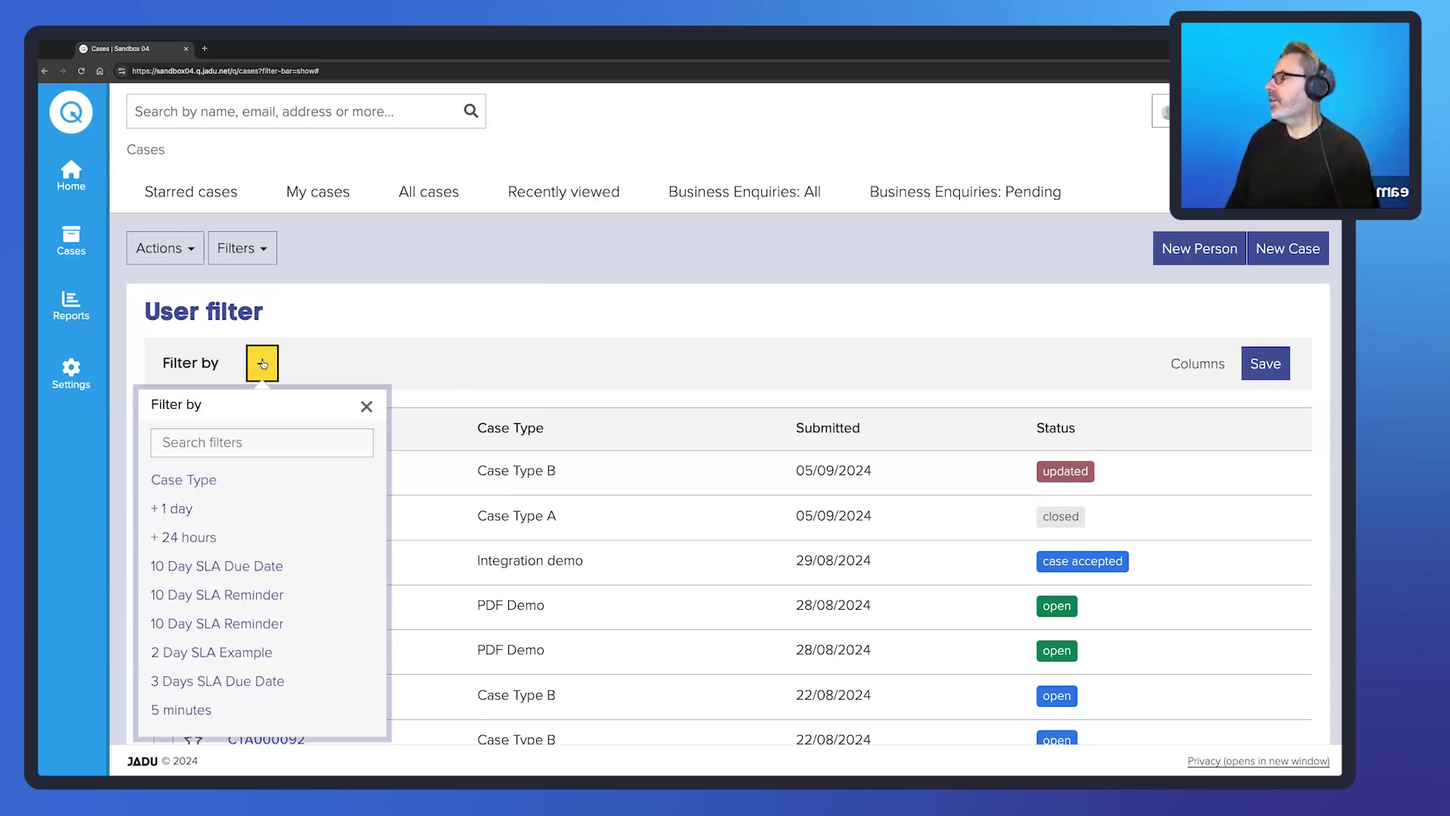
click(191, 481)
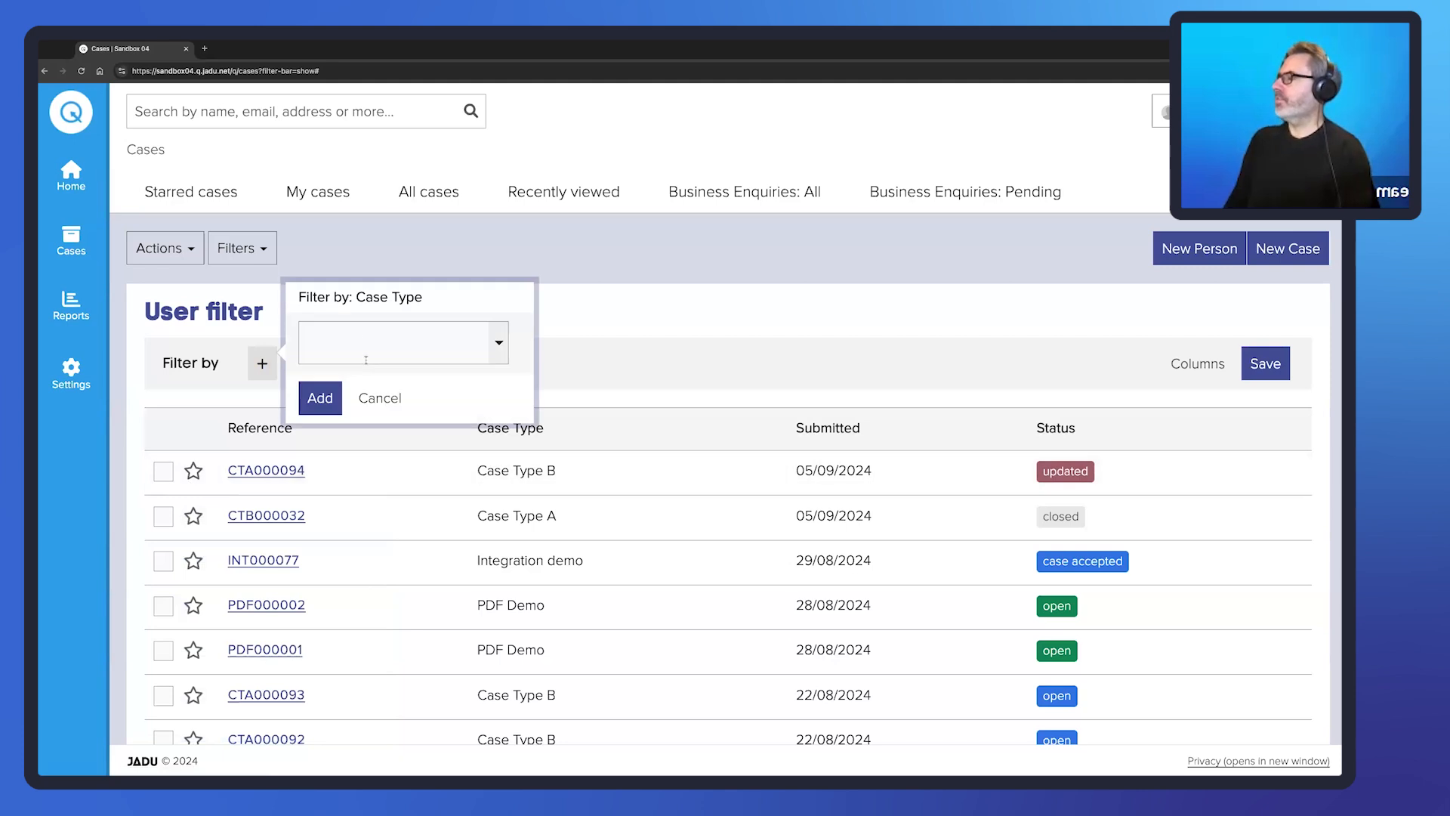
click(365, 347)
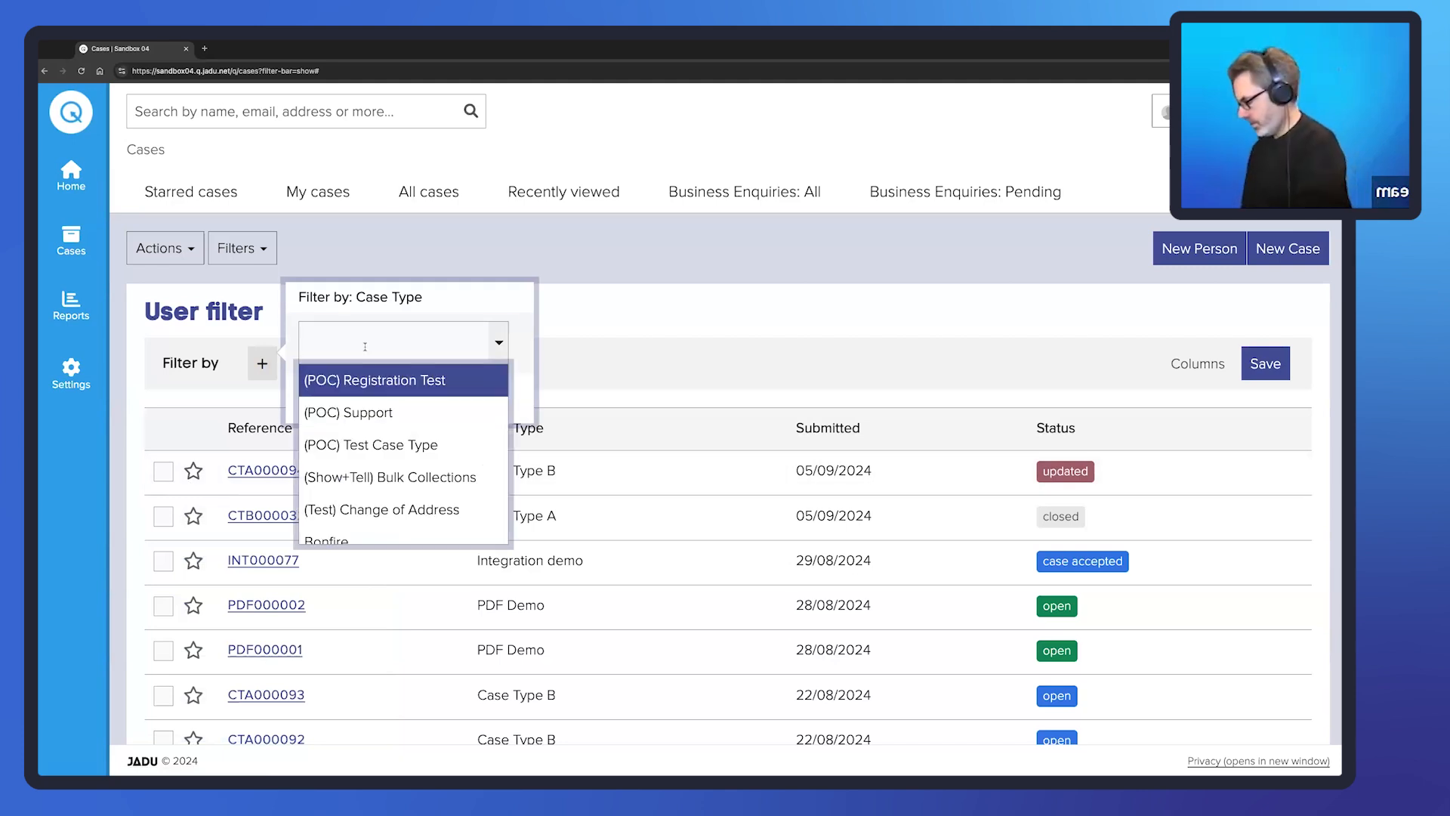
text(Bus)
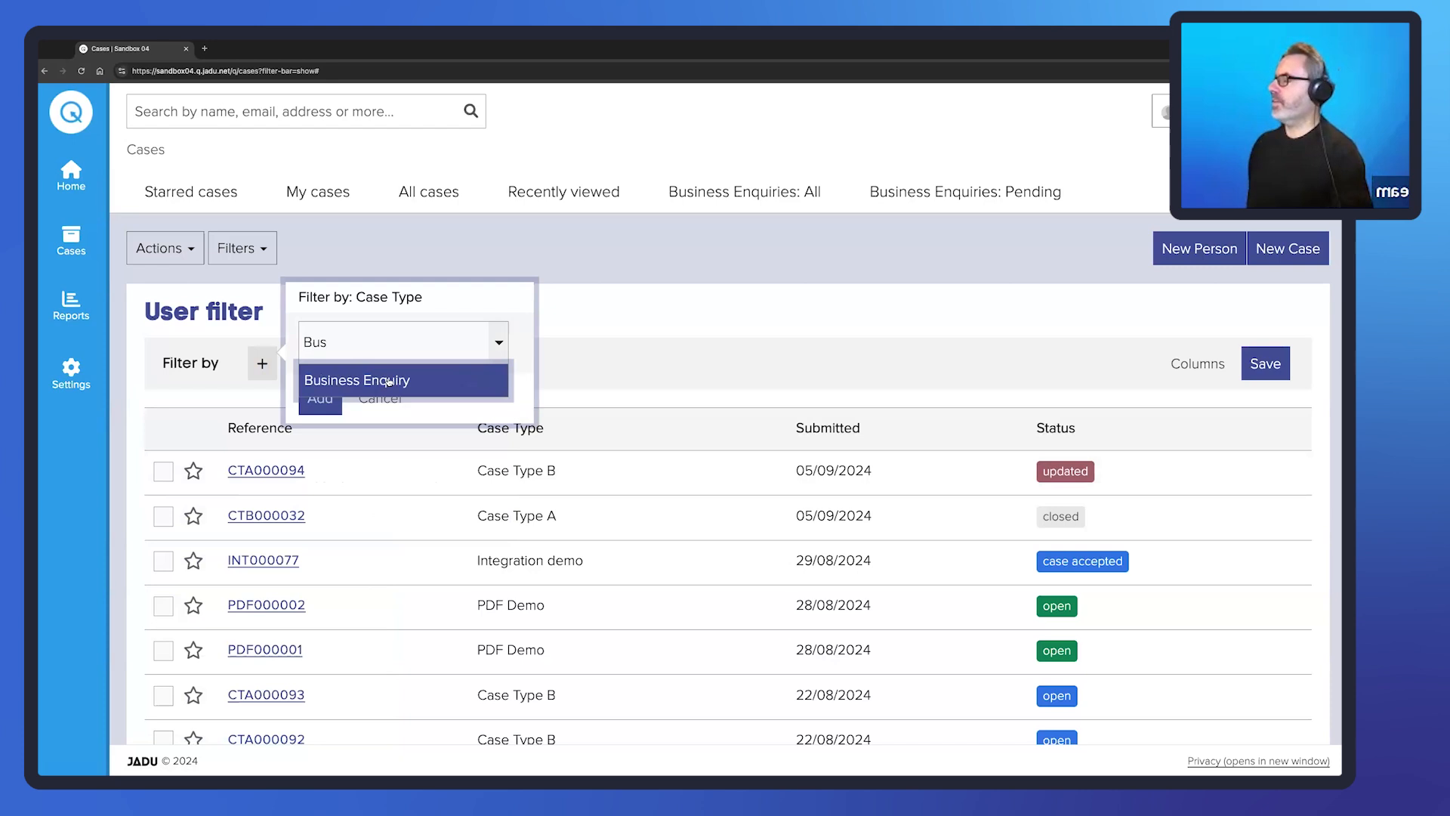
click(341, 378)
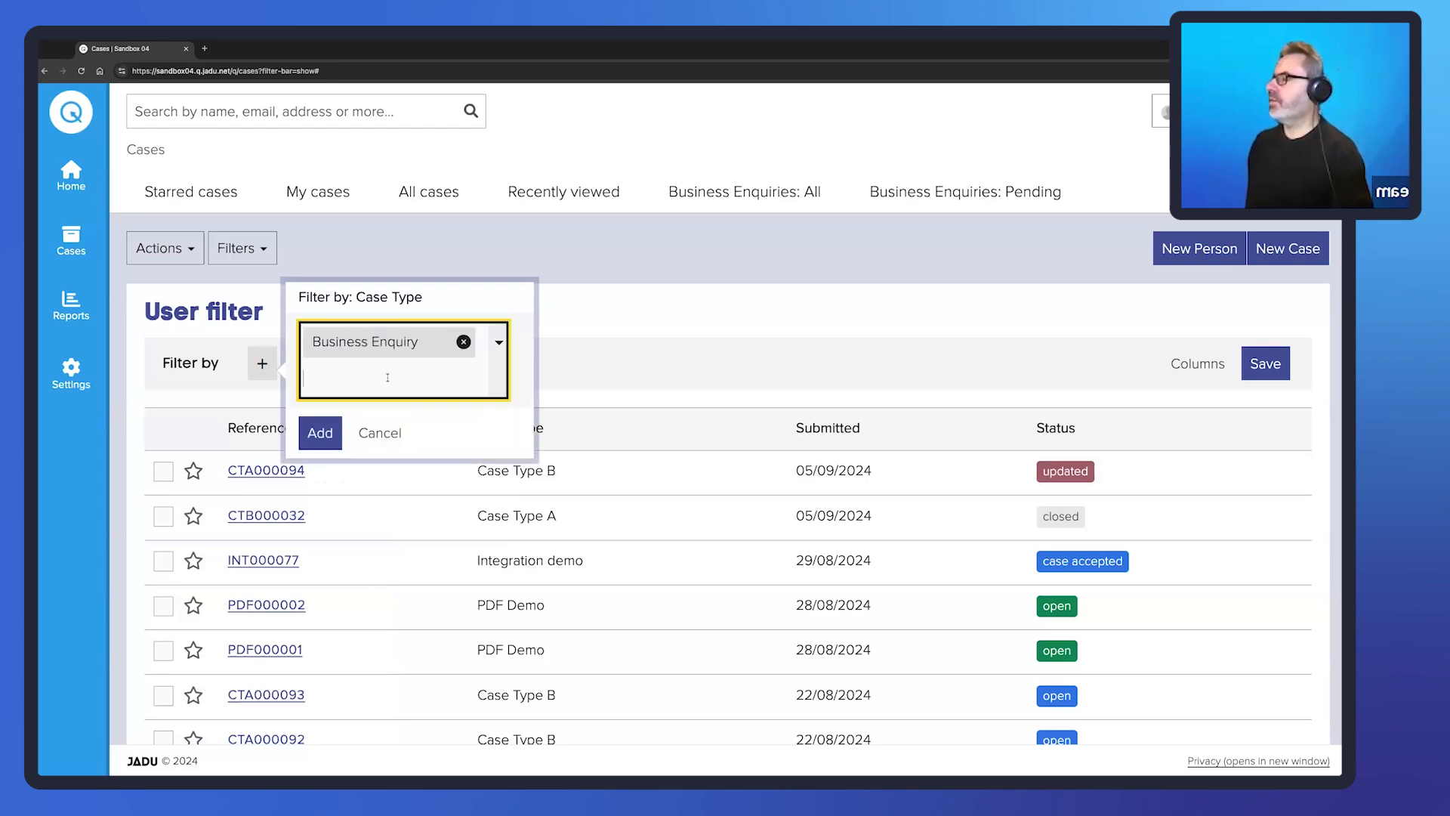
click(321, 433)
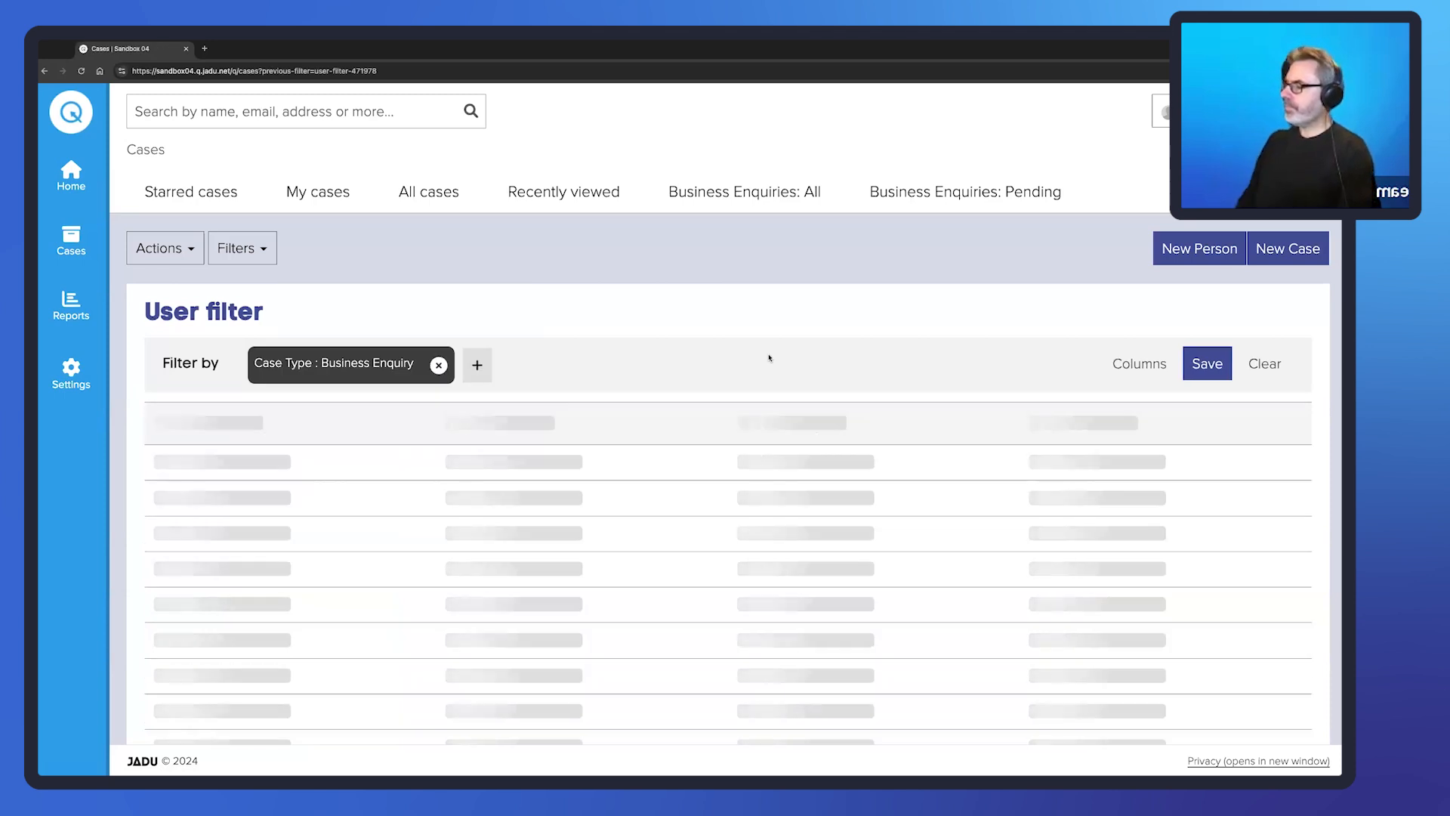
scroll(786, 456, down, 3)
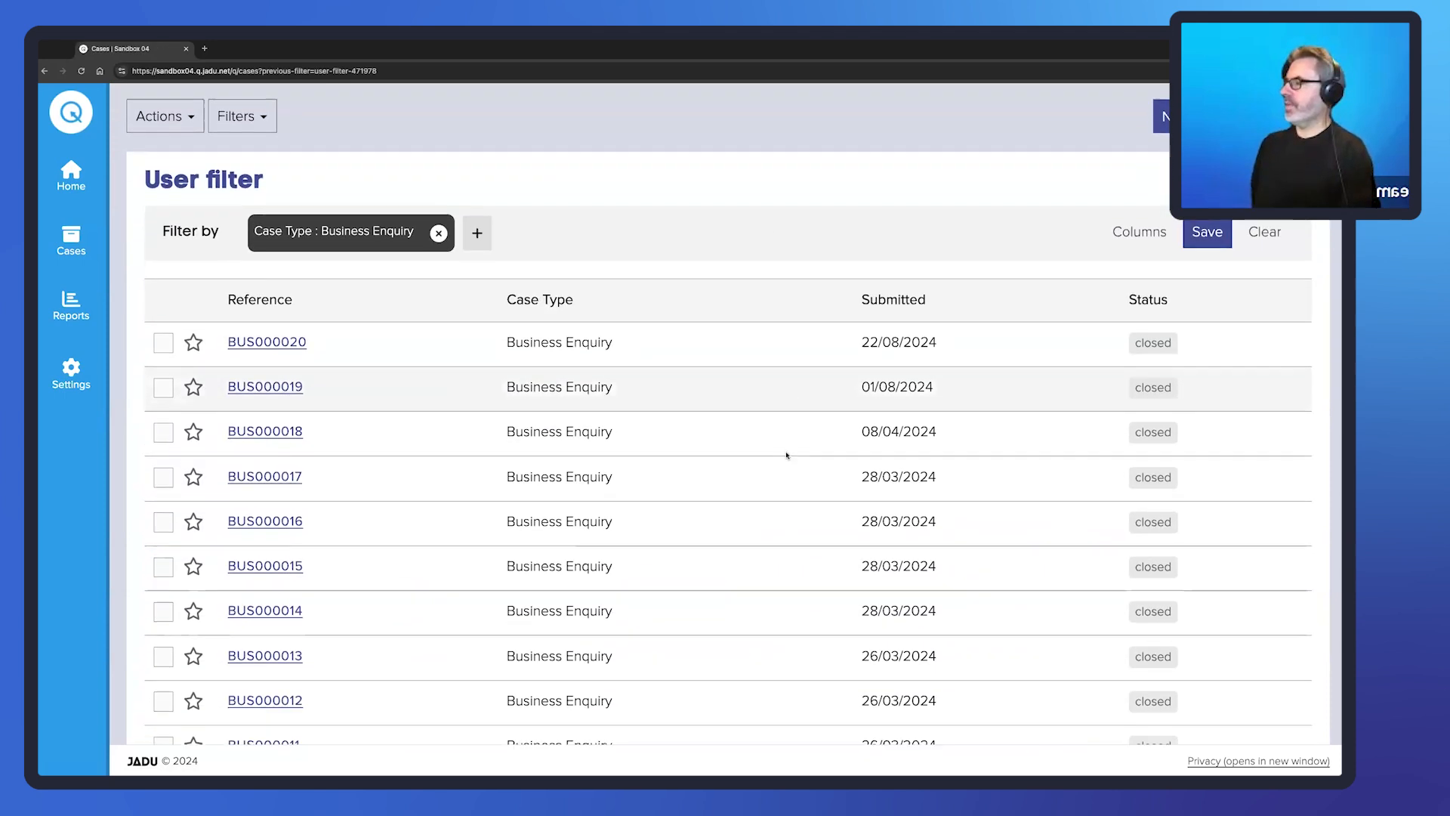
scroll(786, 456, up, 2)
scroll(786, 455, up, 2)
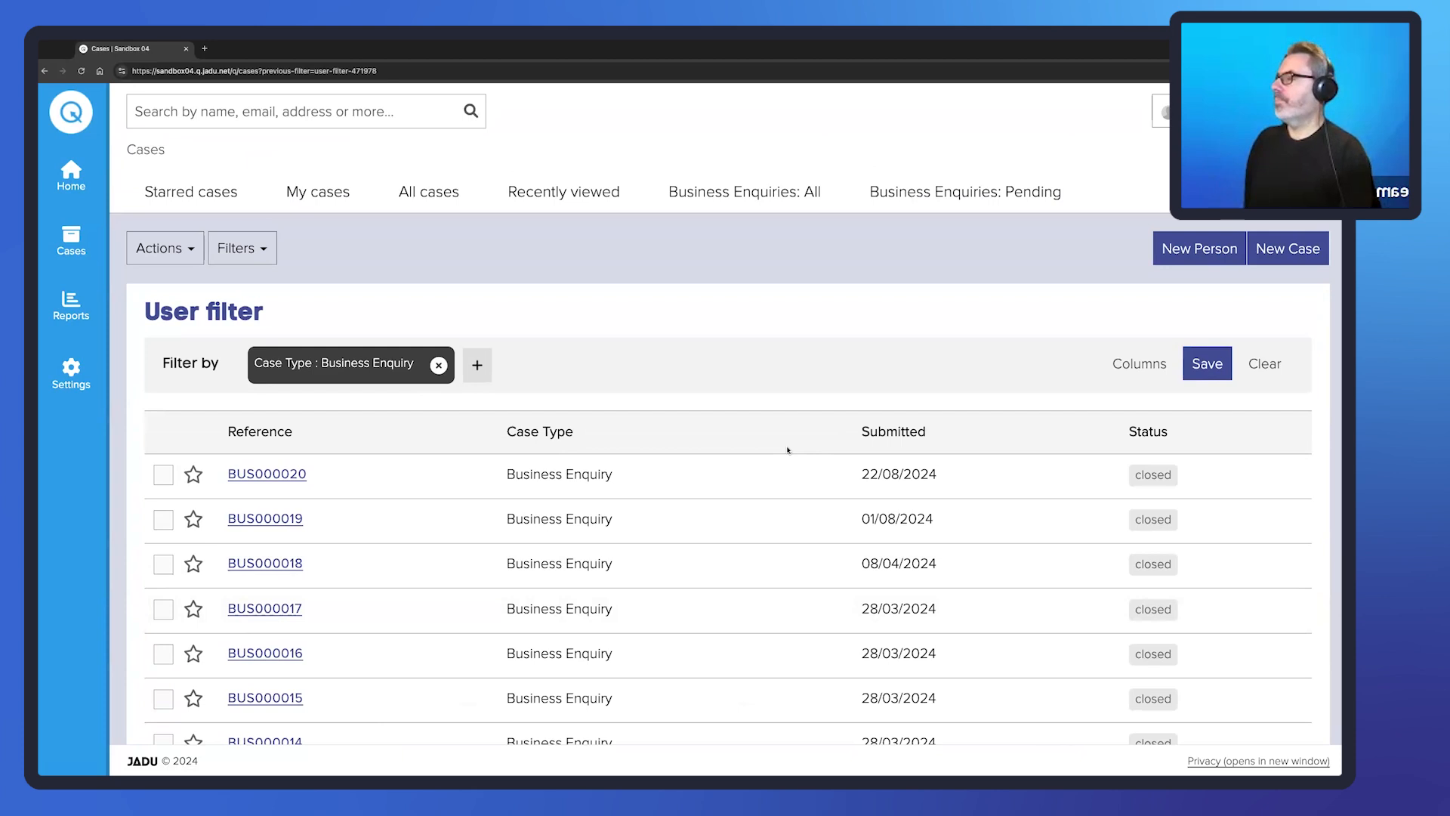
- Add an SLA Status criterion of Met to the filter and review the matching cases
click(478, 367)
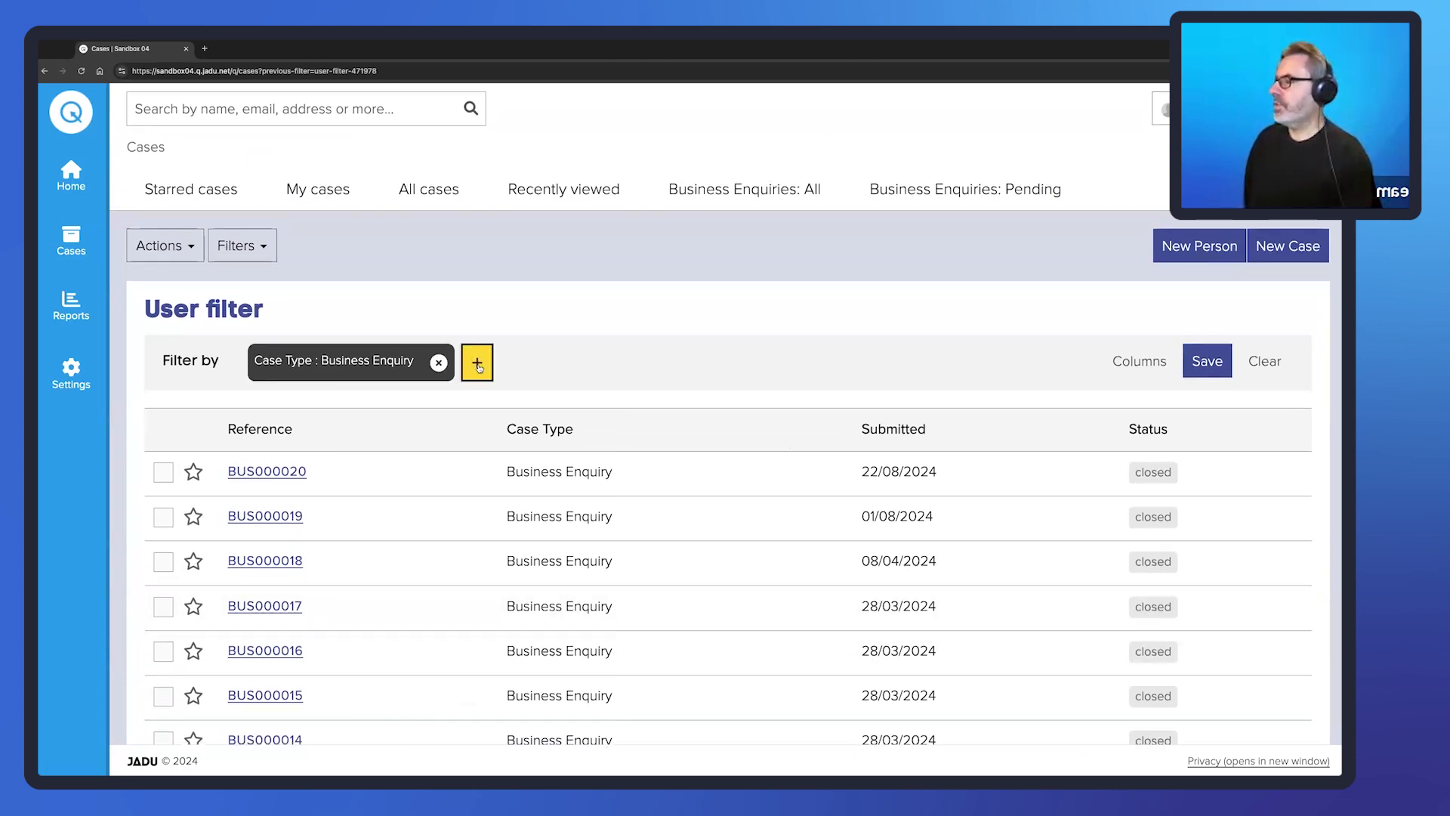
text(SLA)
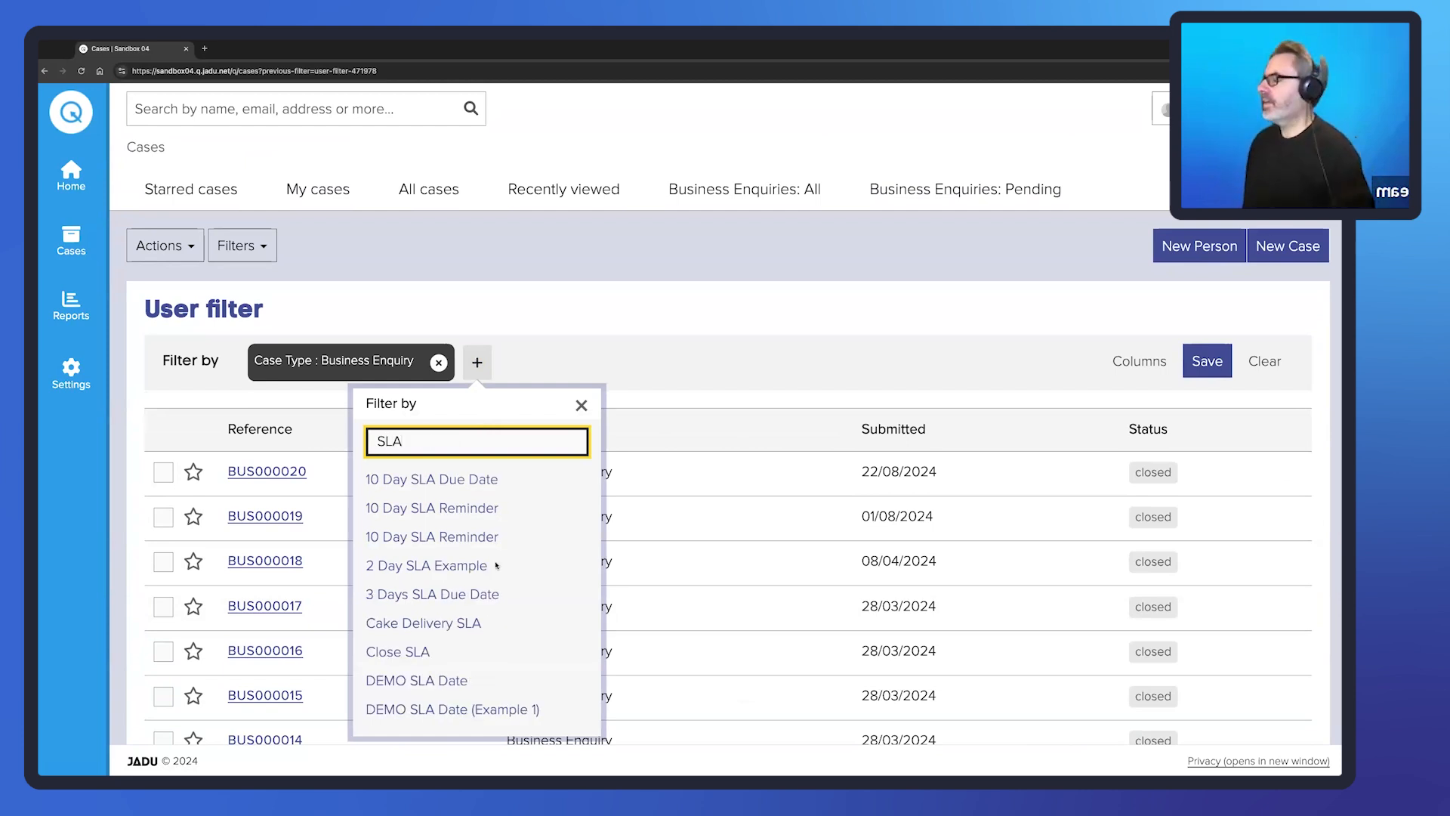
scroll(528, 528, down, 3)
scroll(528, 528, down, 5)
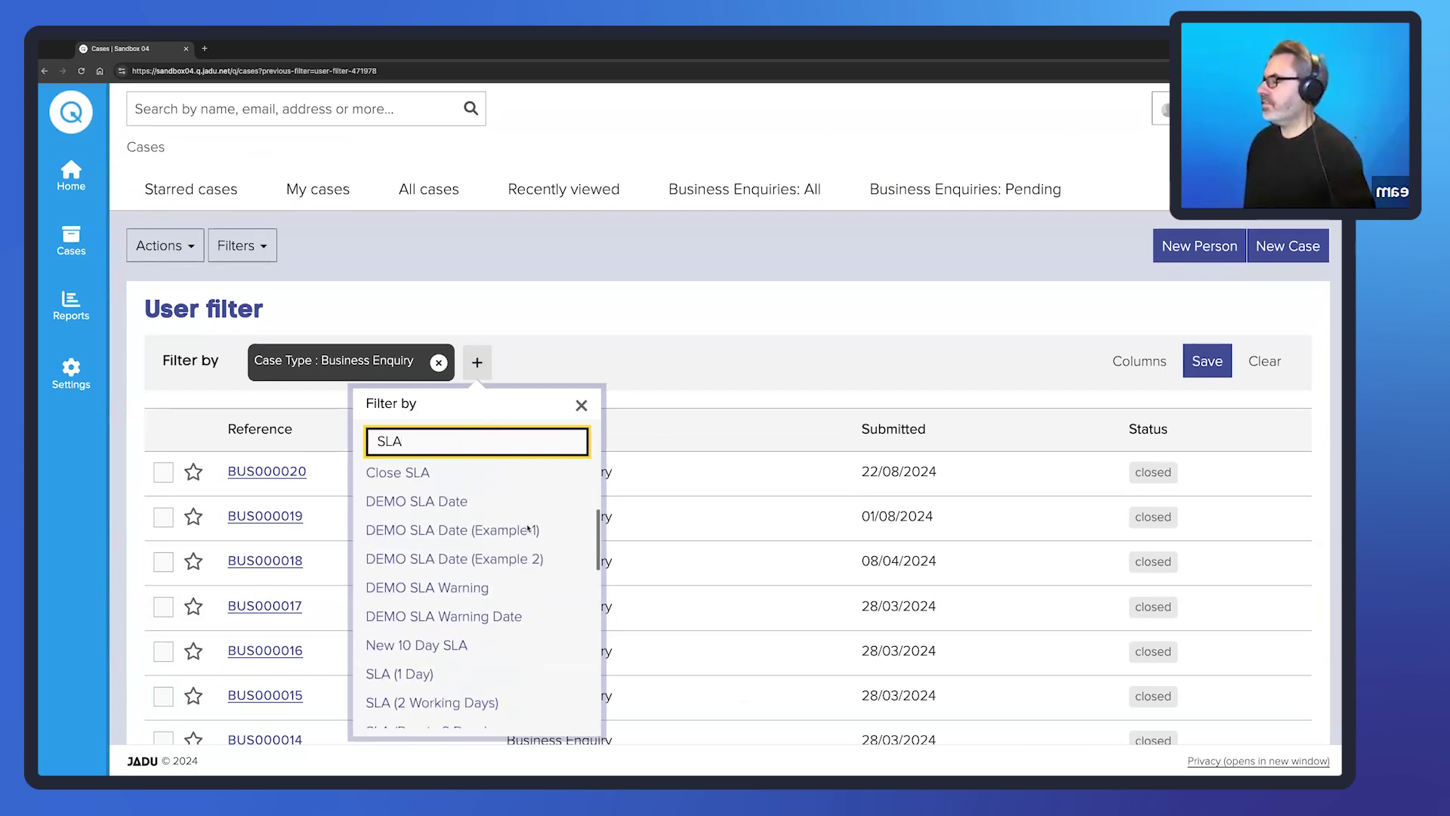
scroll(510, 552, down, 5)
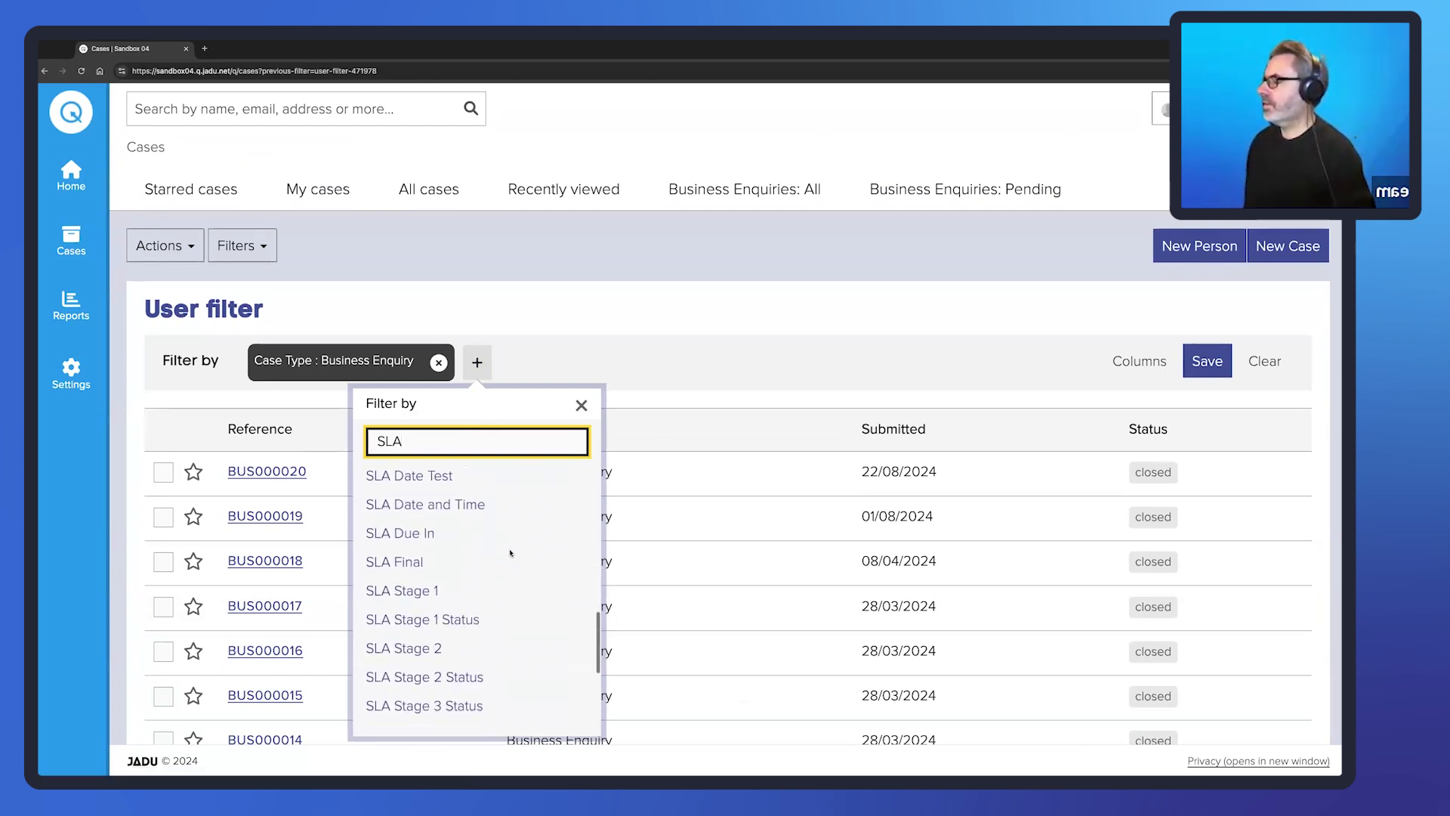
click(401, 511)
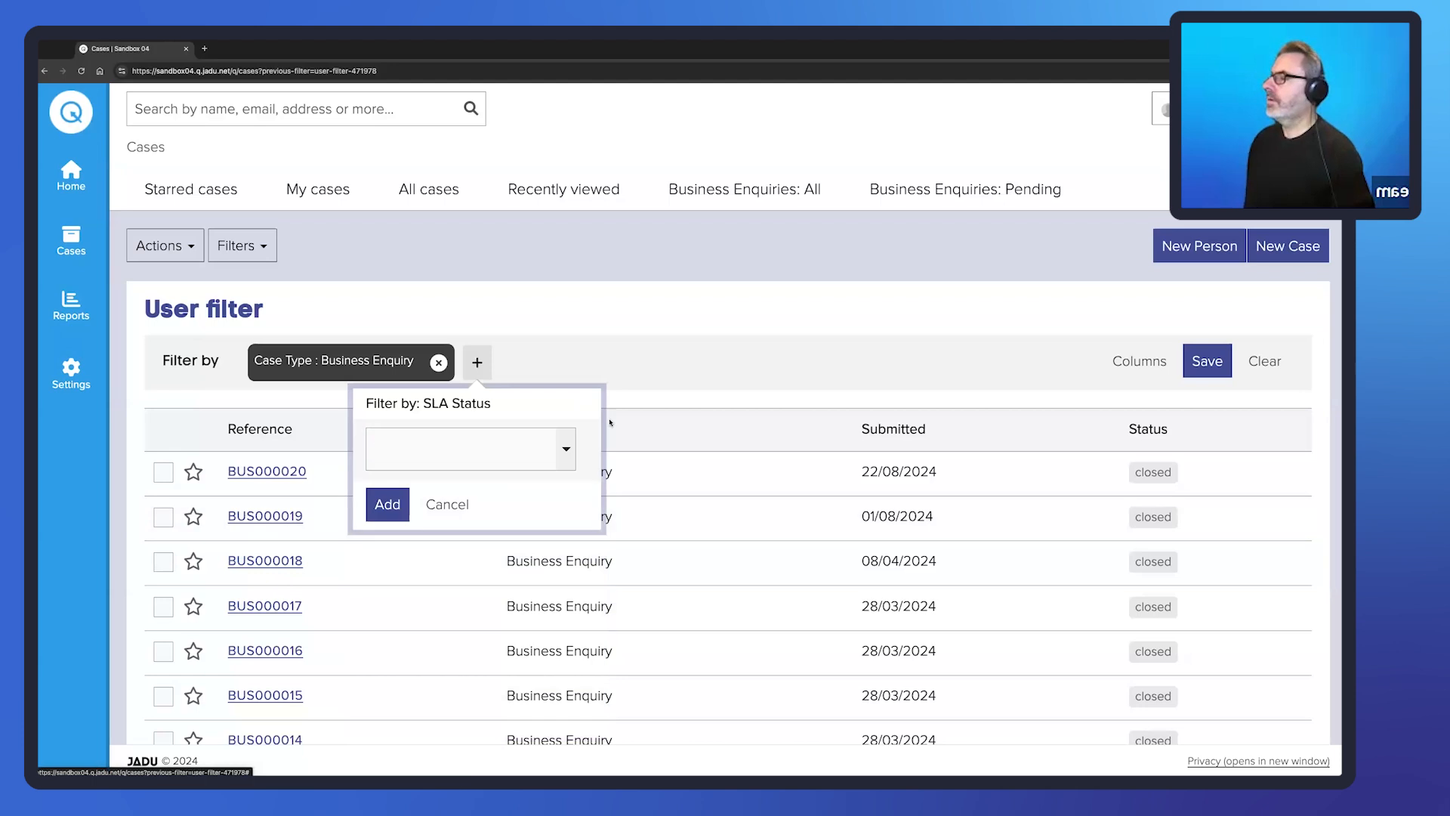
click(568, 447)
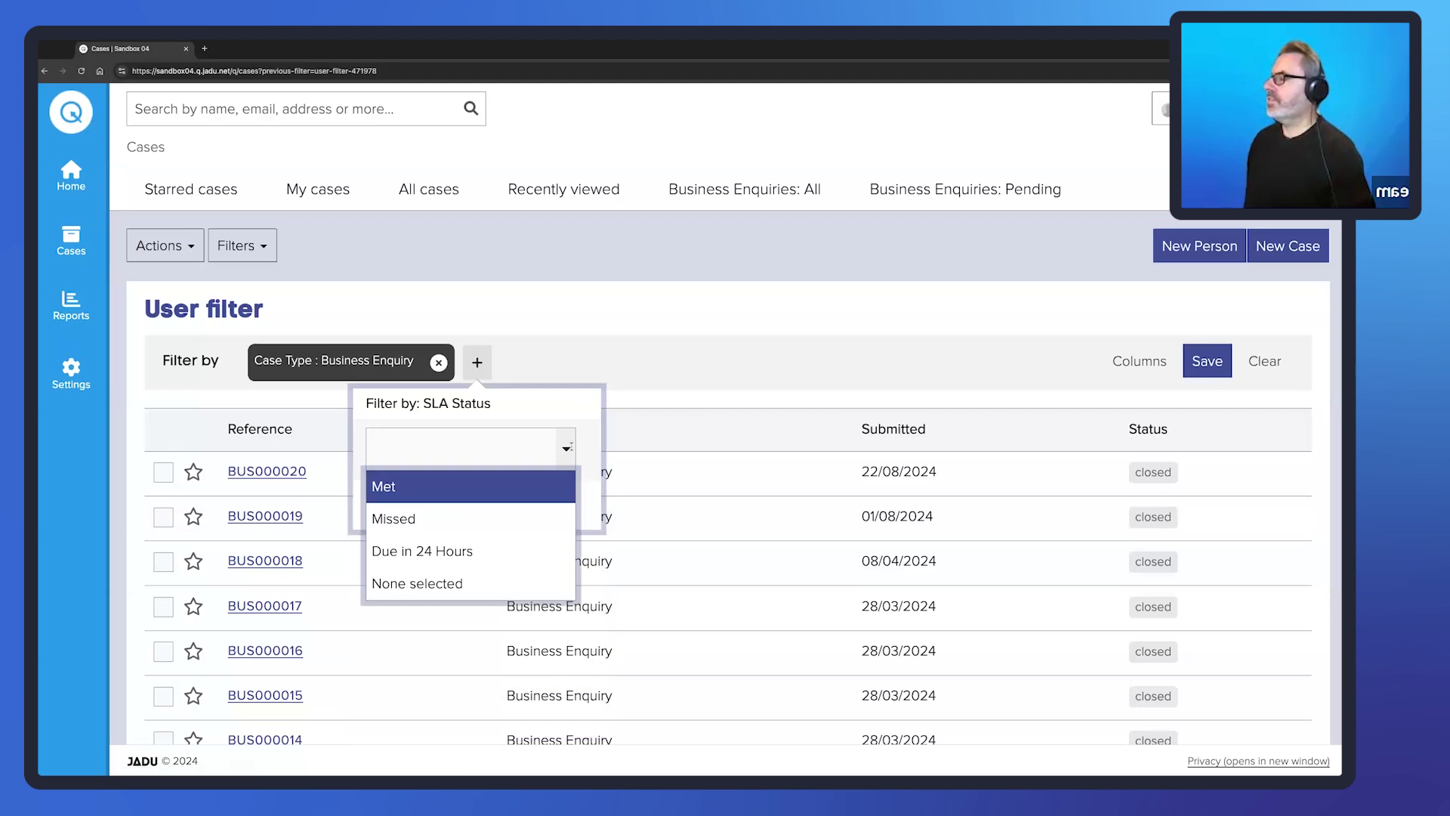
click(396, 491)
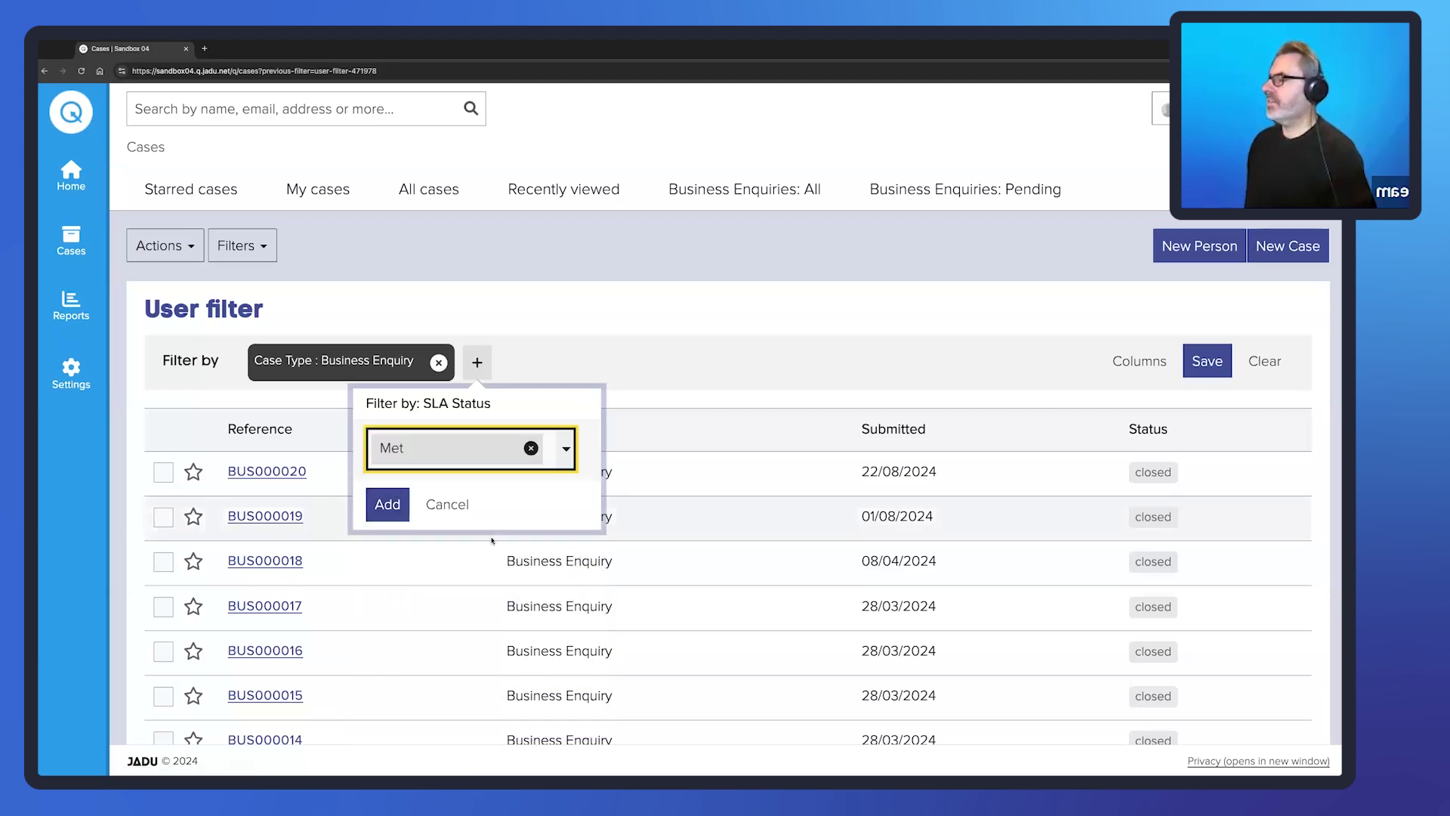
click(385, 503)
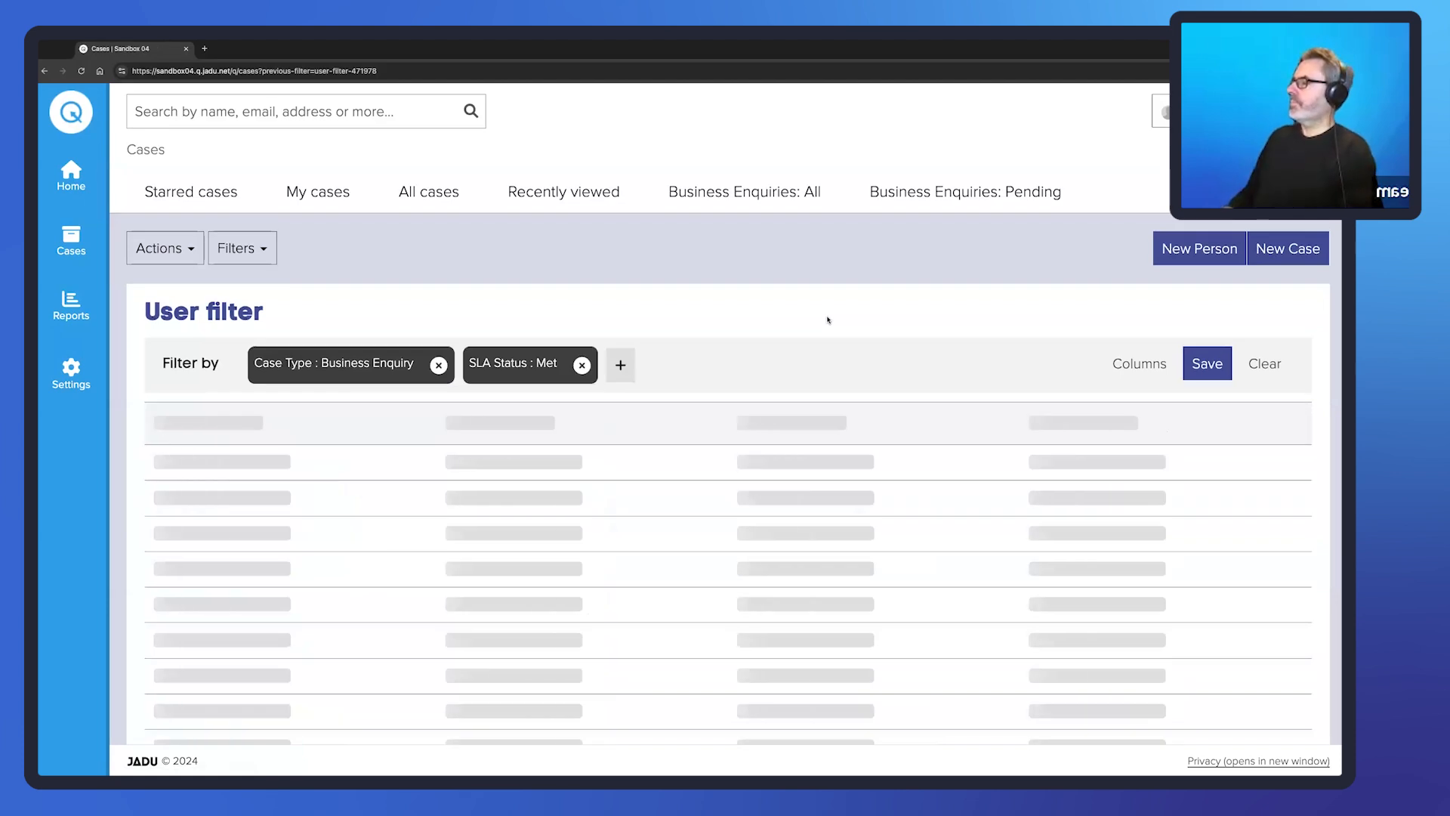
scroll(1102, 474, down, 1)
scroll(1102, 474, down, 5)
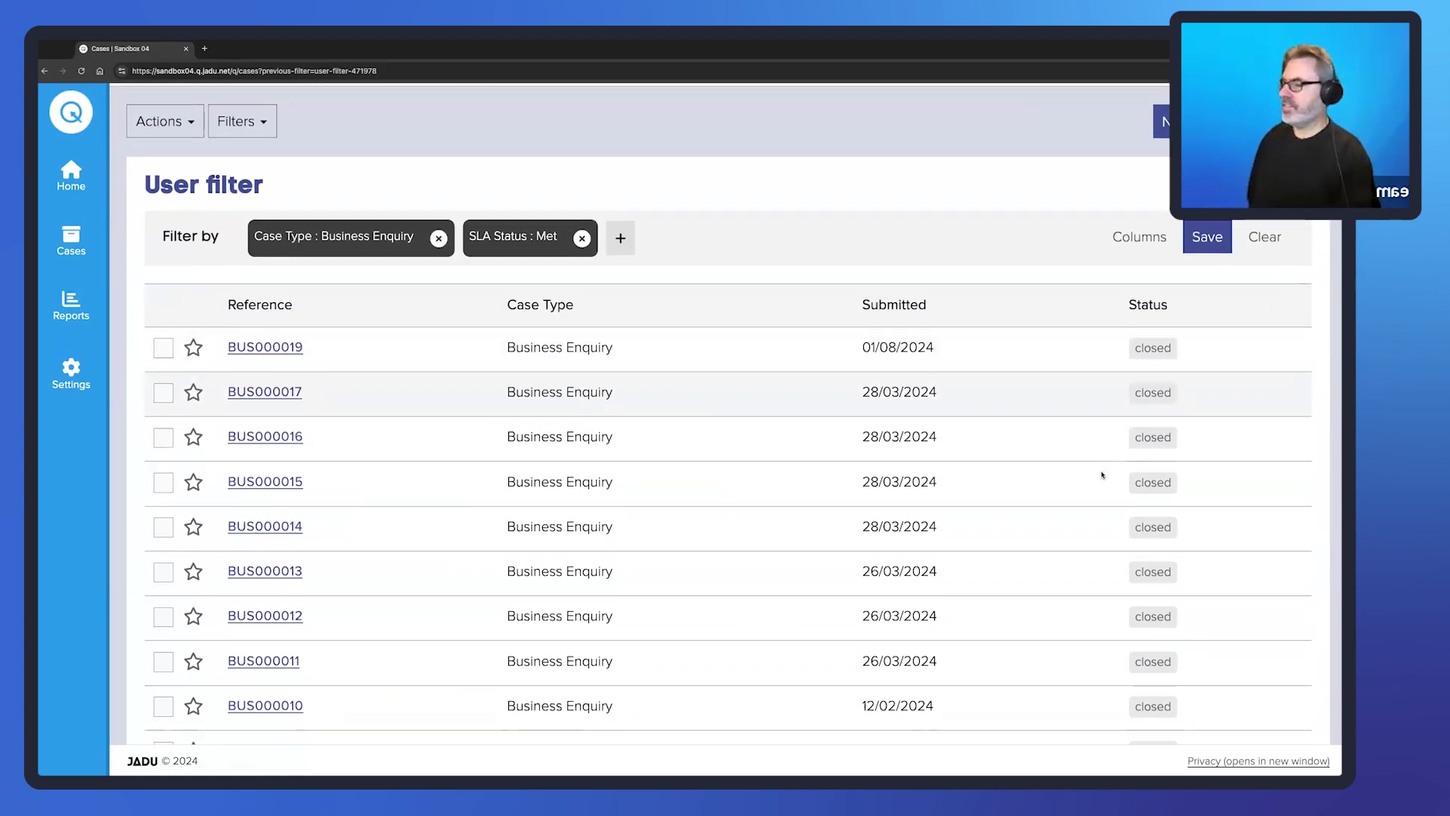
scroll(1102, 475, up, 4)
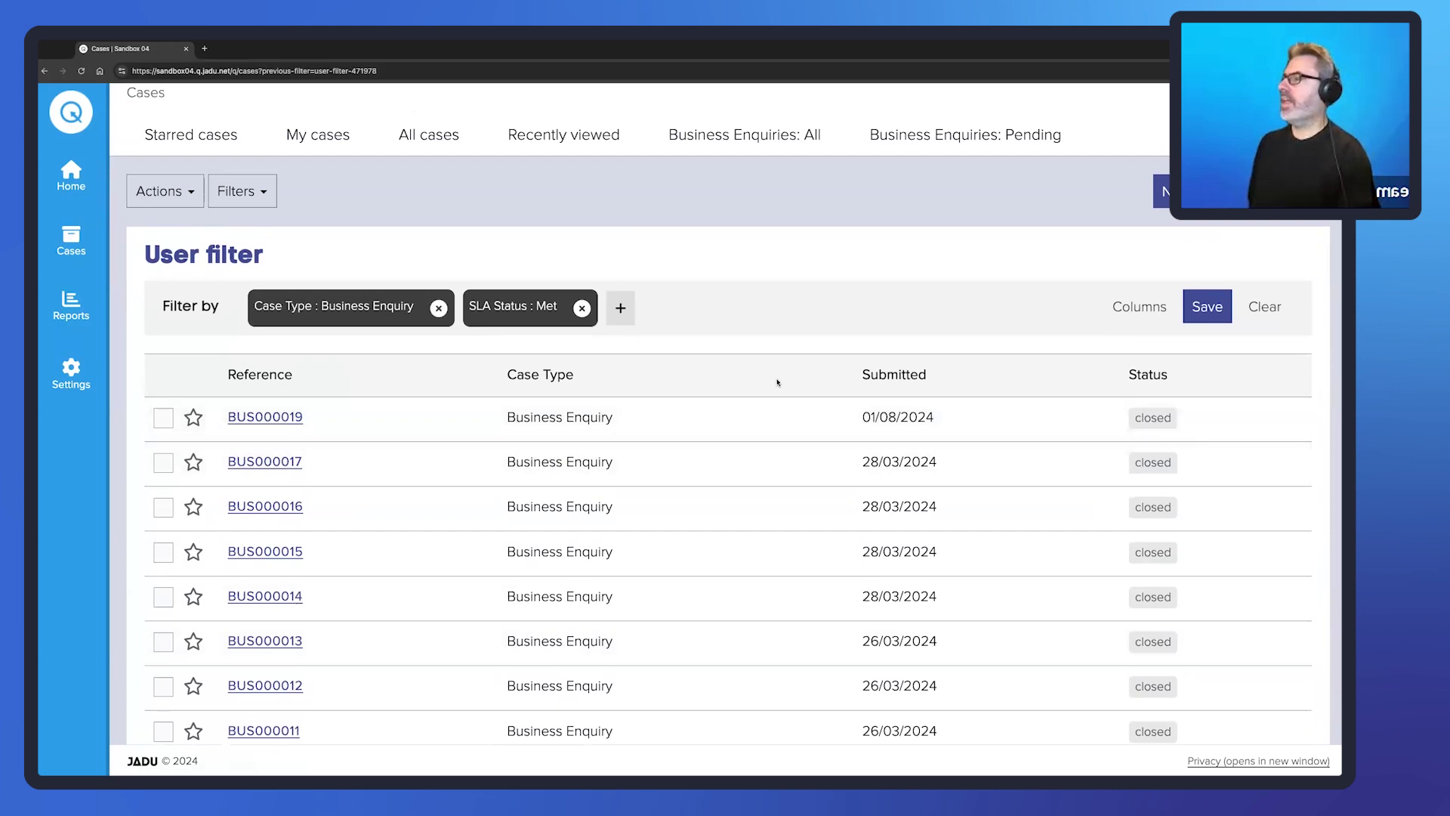
- Replace the SLA Status criterion of Met with an SLA Status criterion of Missed
click(582, 308)
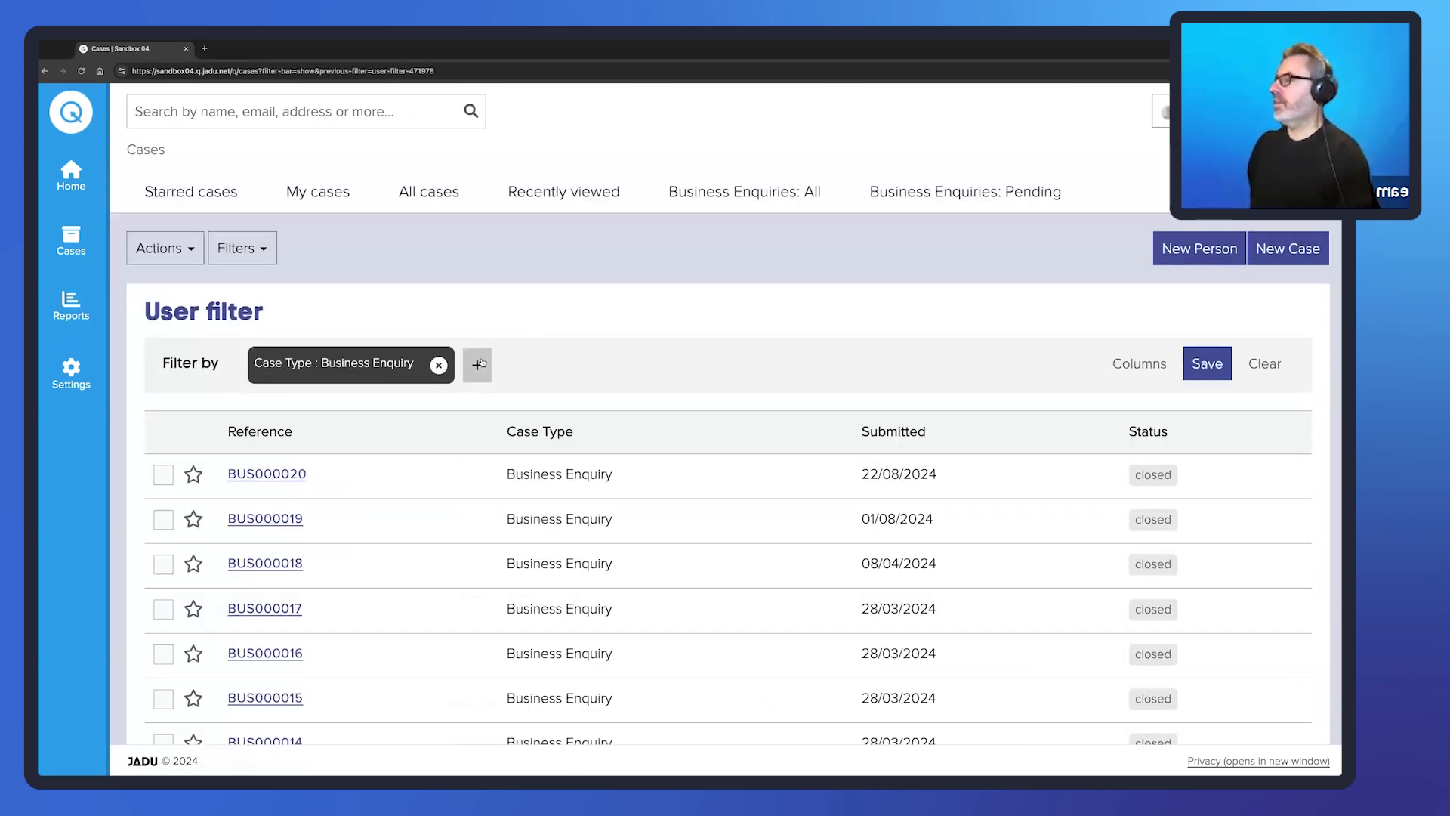
click(477, 365)
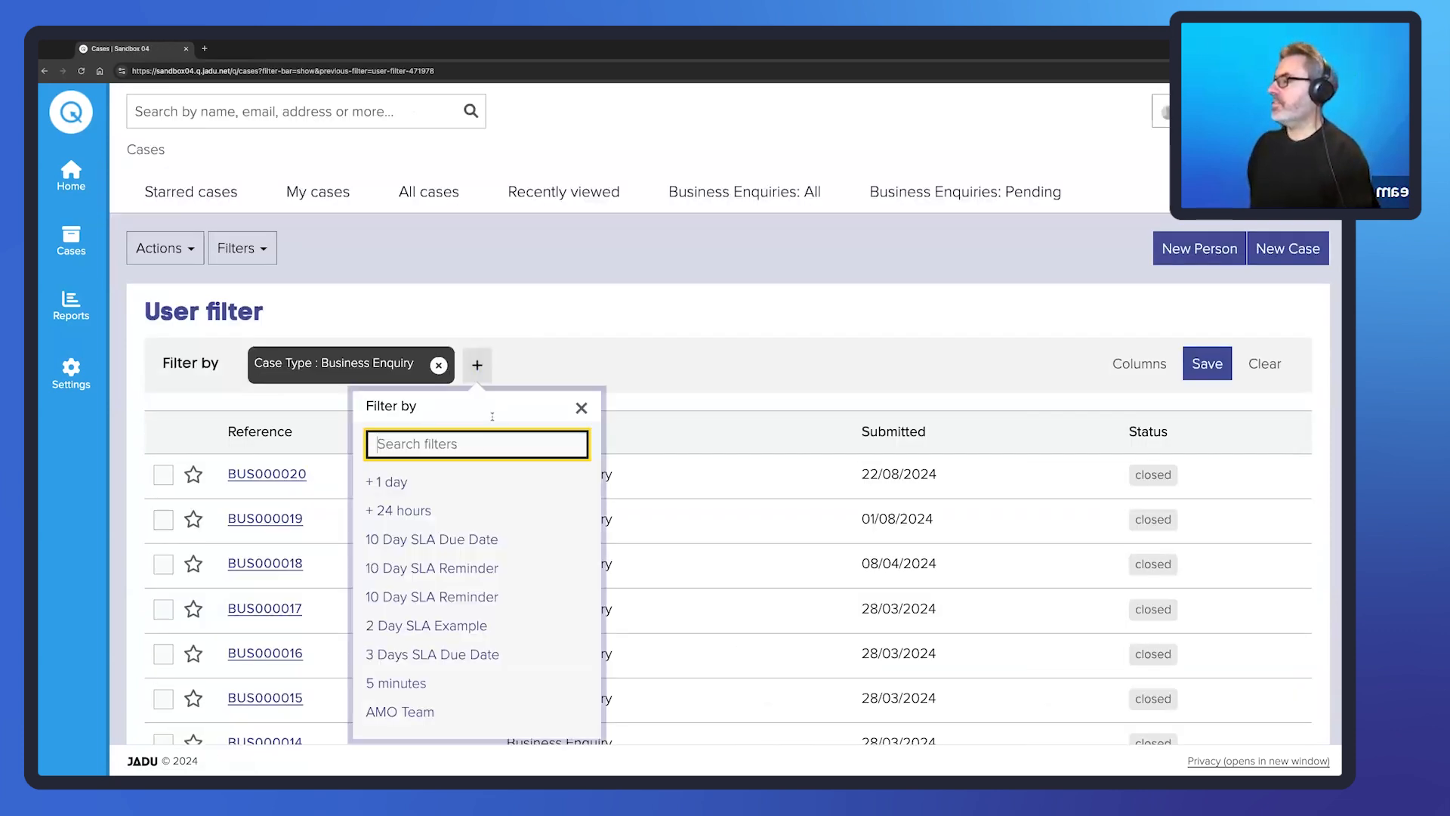
text(SLA)
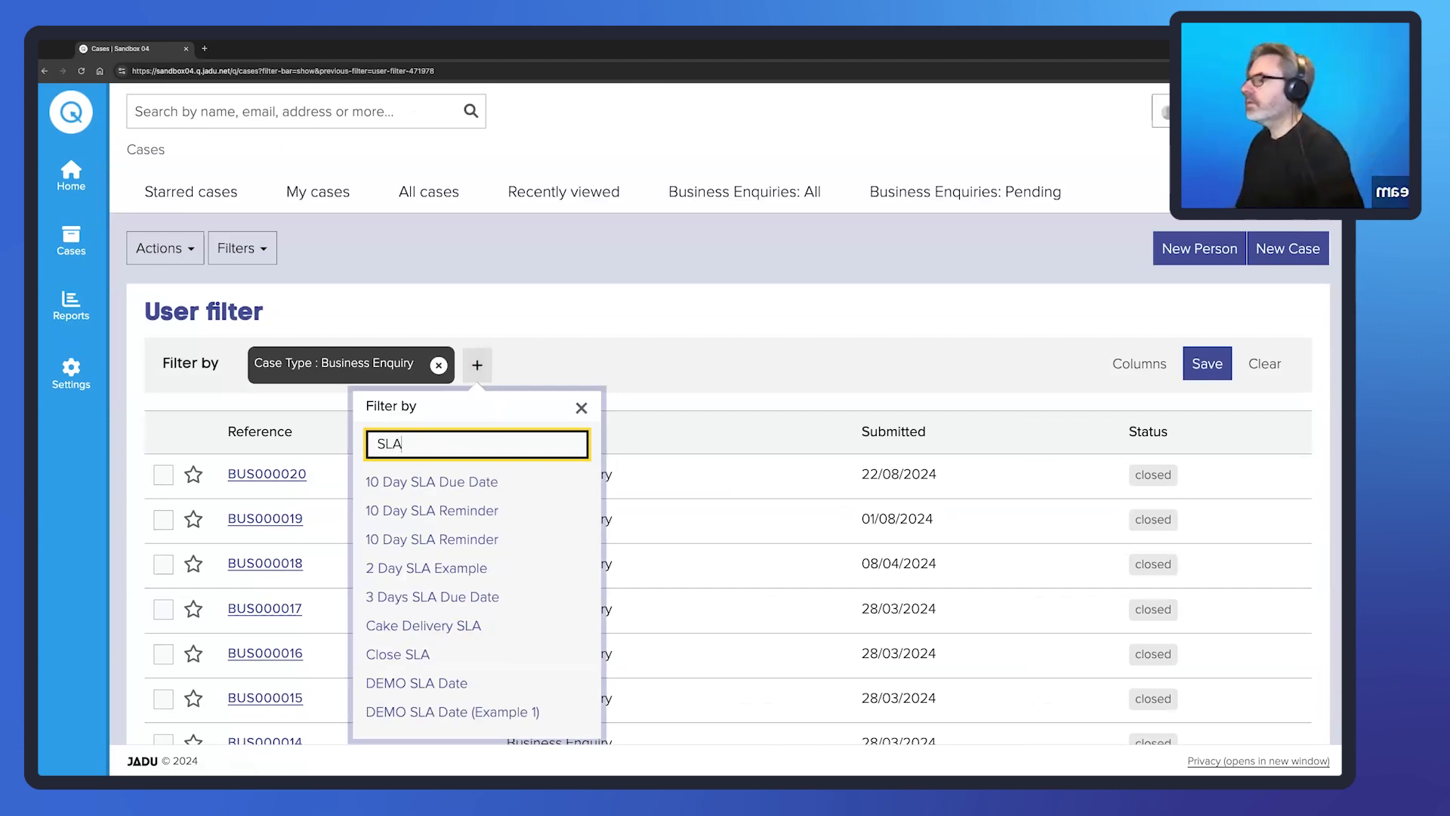
scroll(495, 474, down, 10)
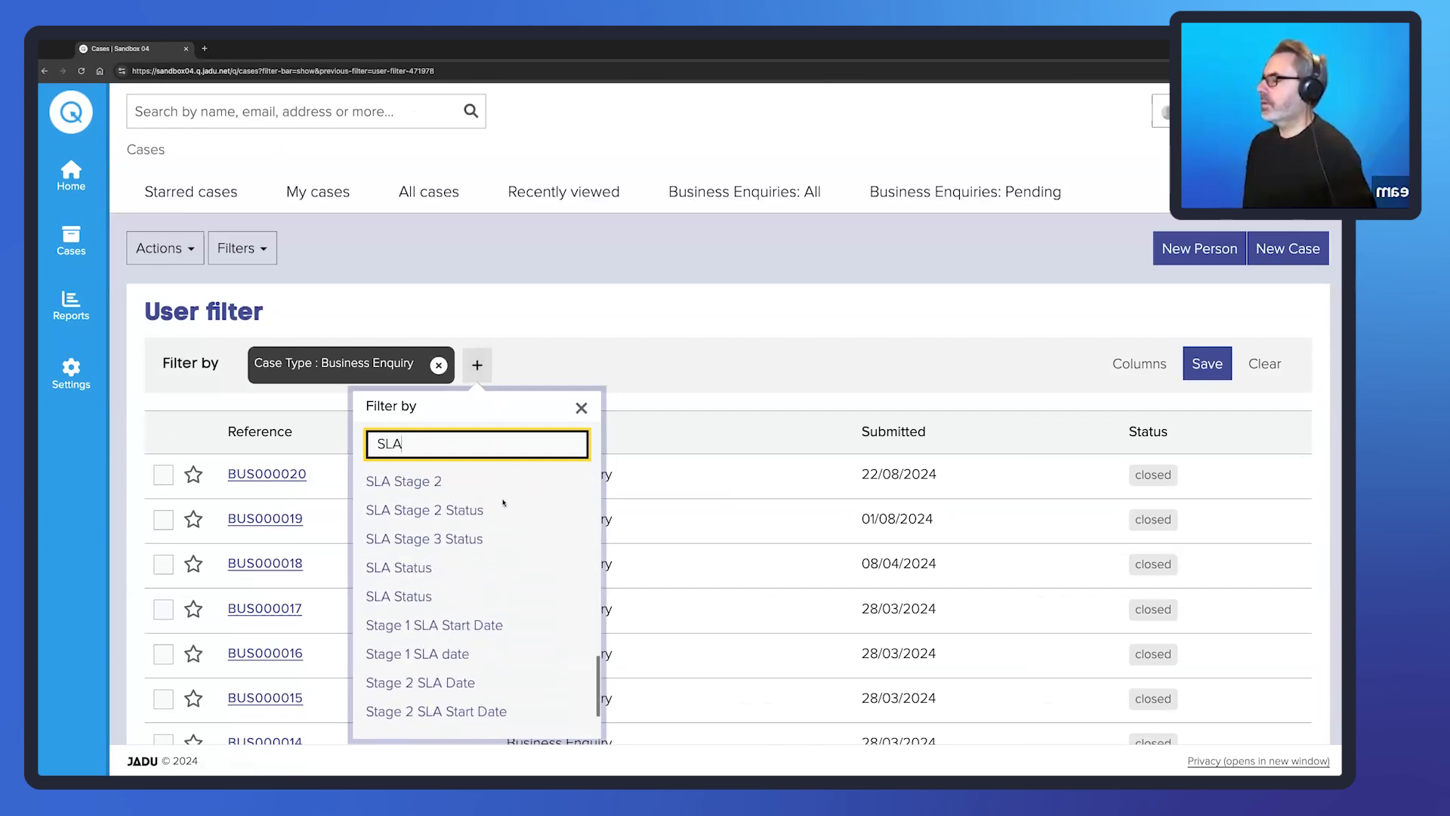
click(499, 514)
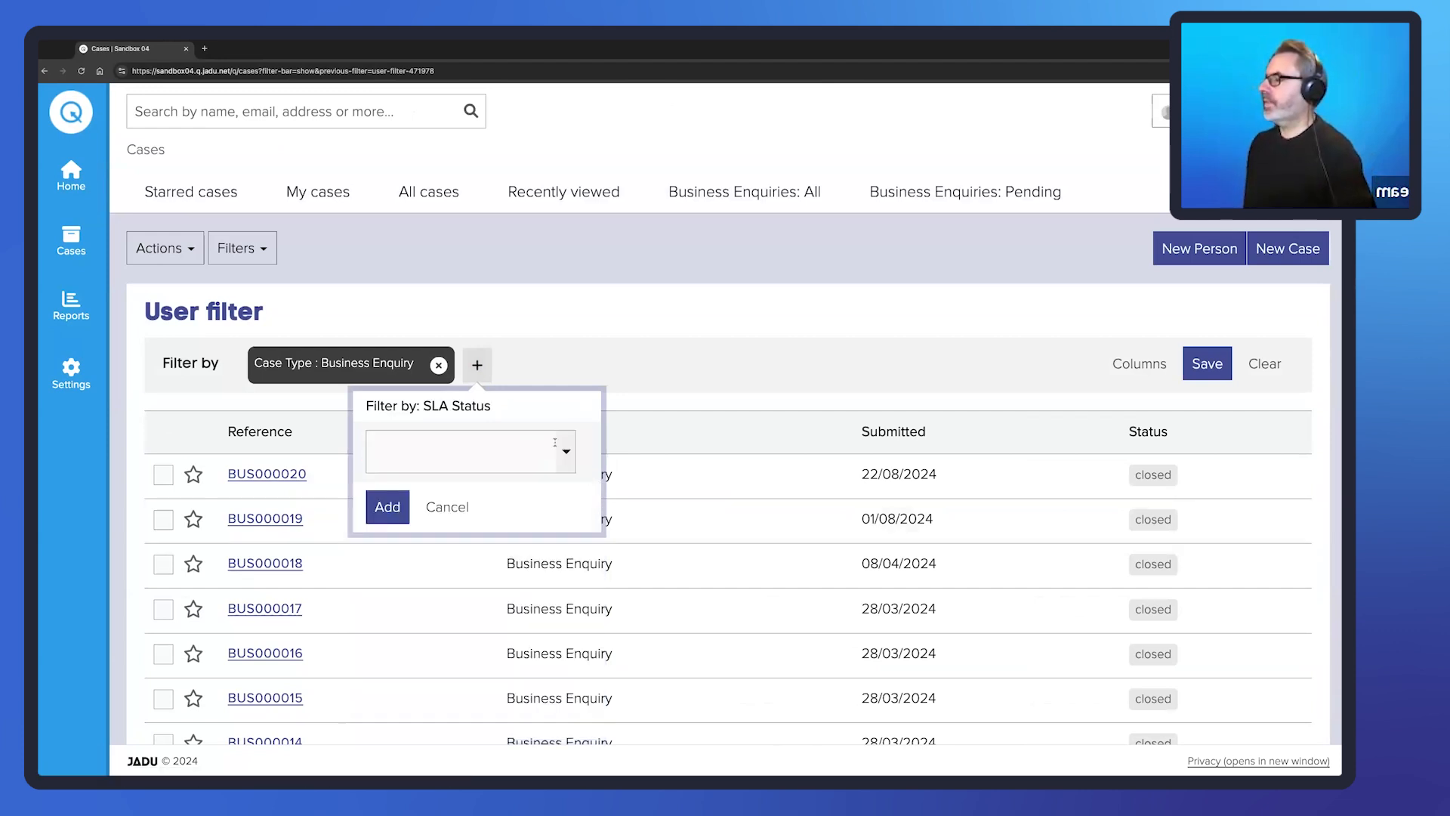
click(565, 447)
click(454, 521)
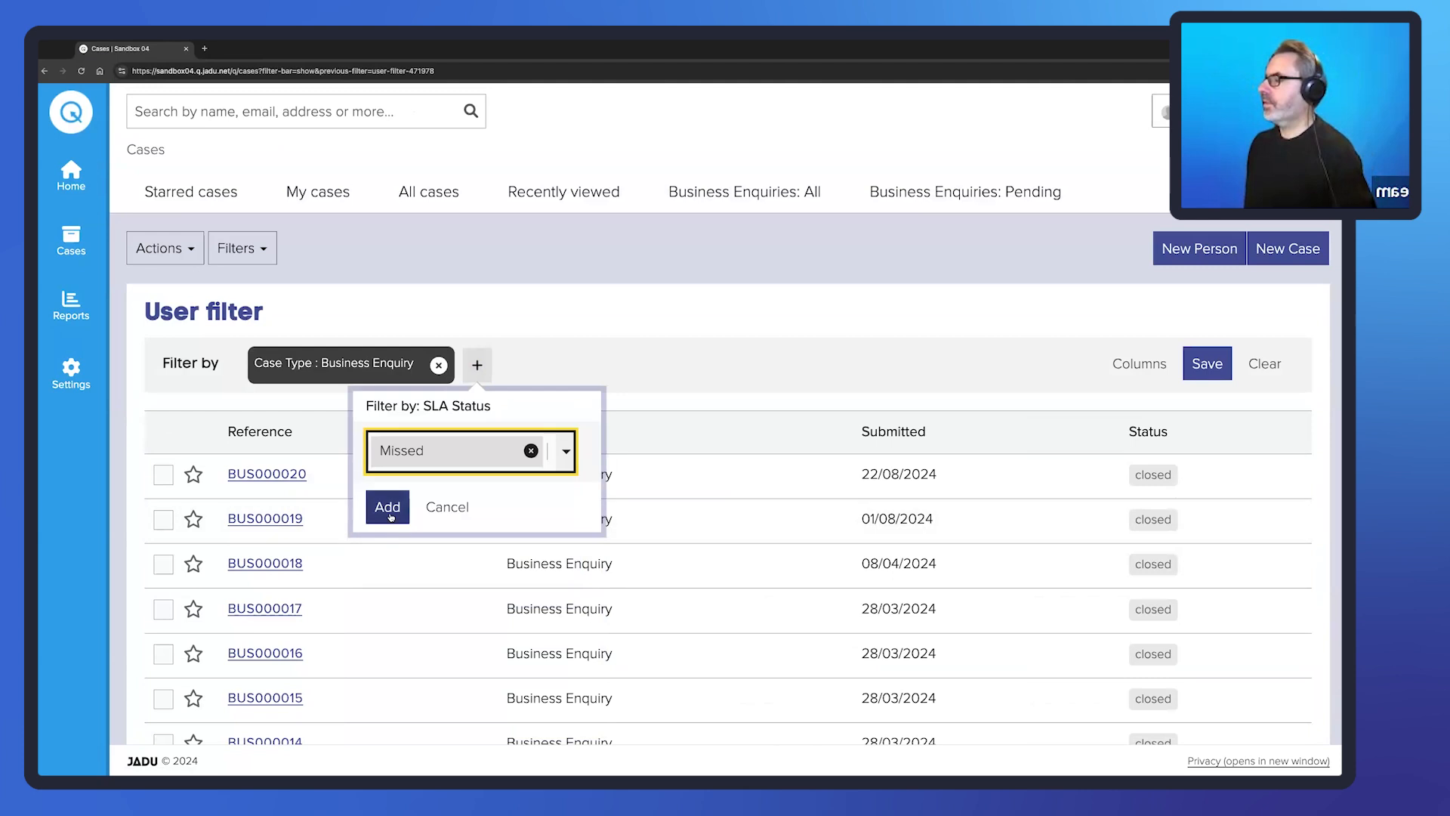
click(388, 507)
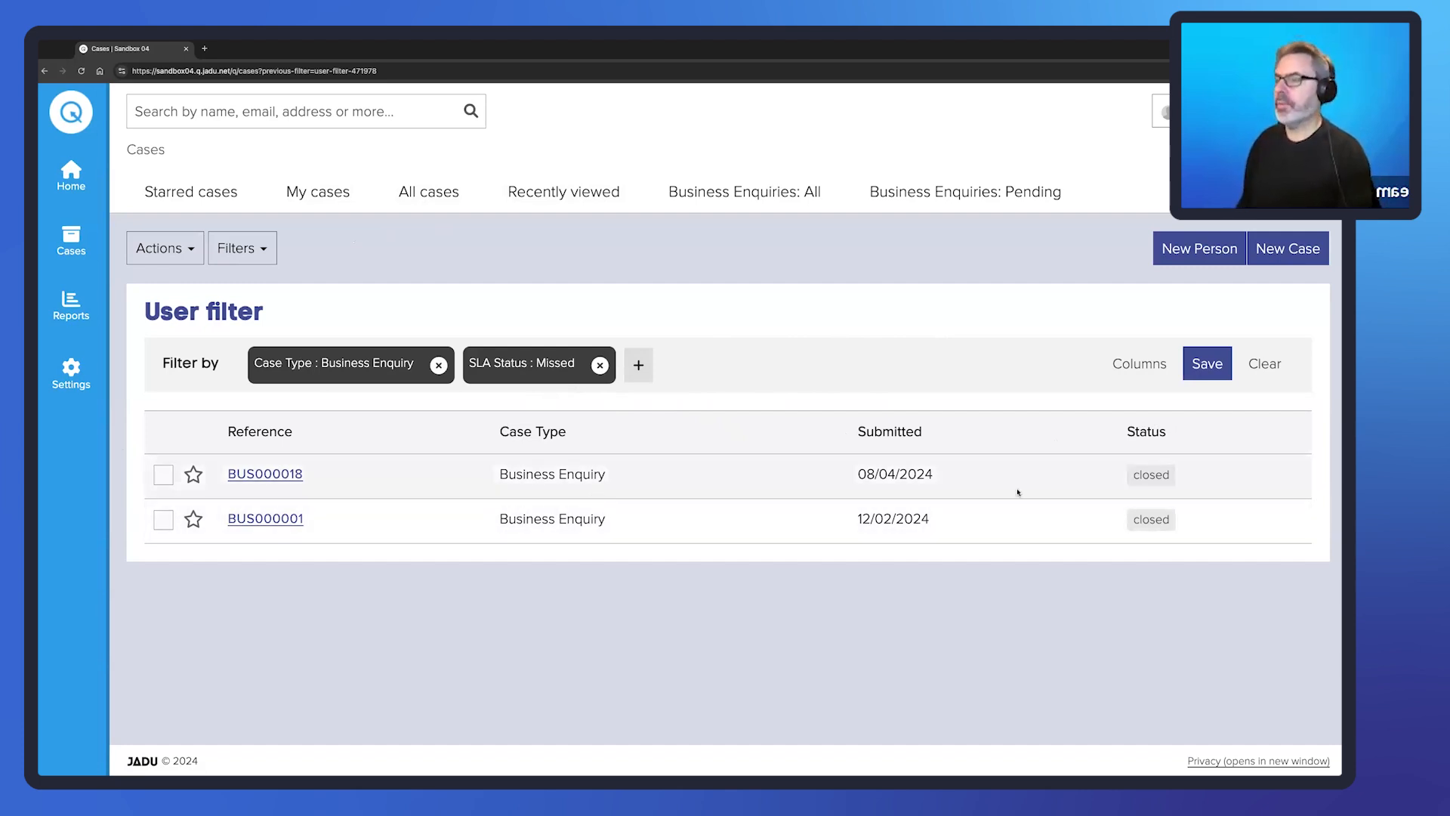
- Add the SLA Date (Case Date) column to the user filter's case list and save the column selection
click(1140, 365)
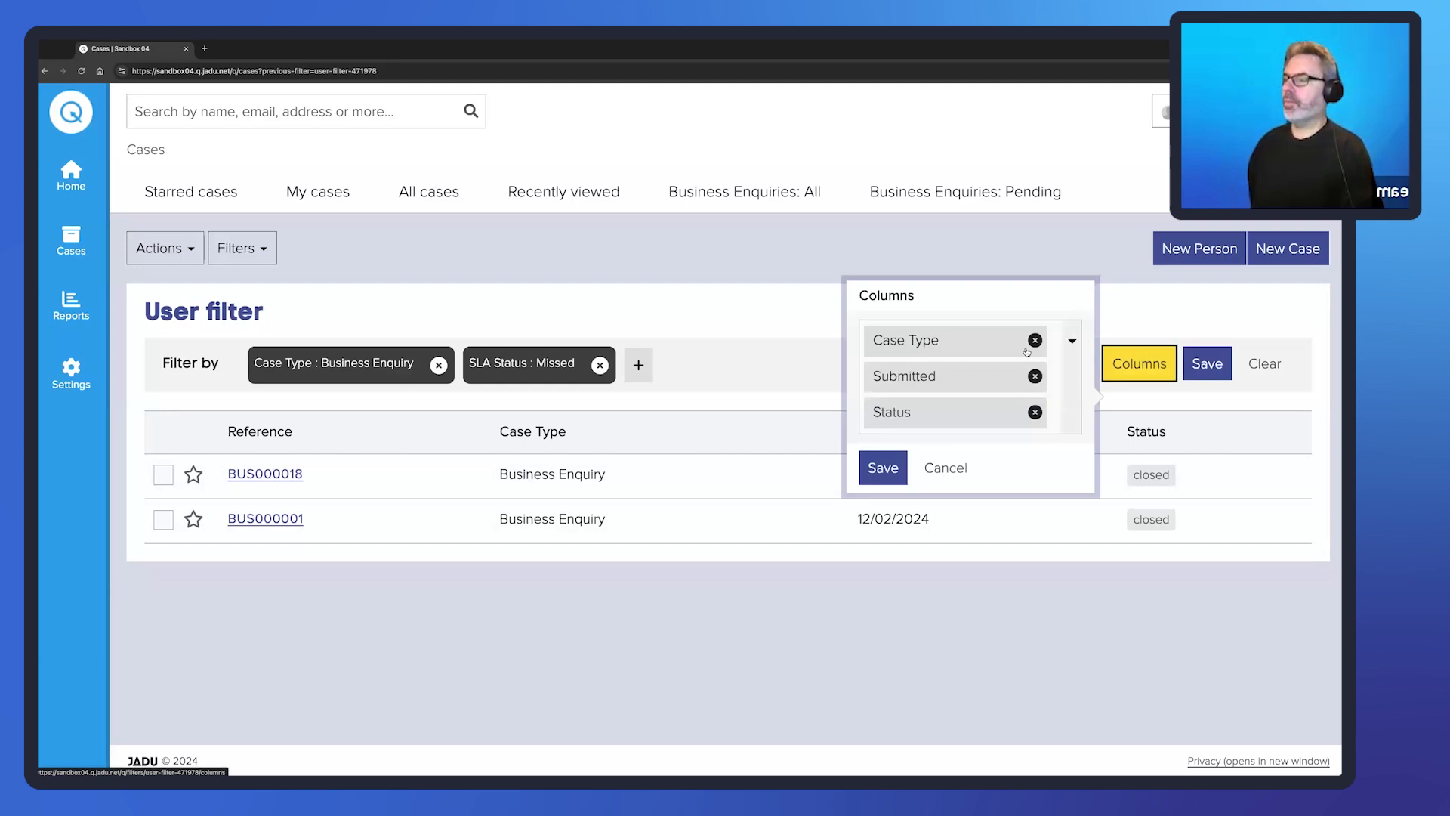
click(1055, 400)
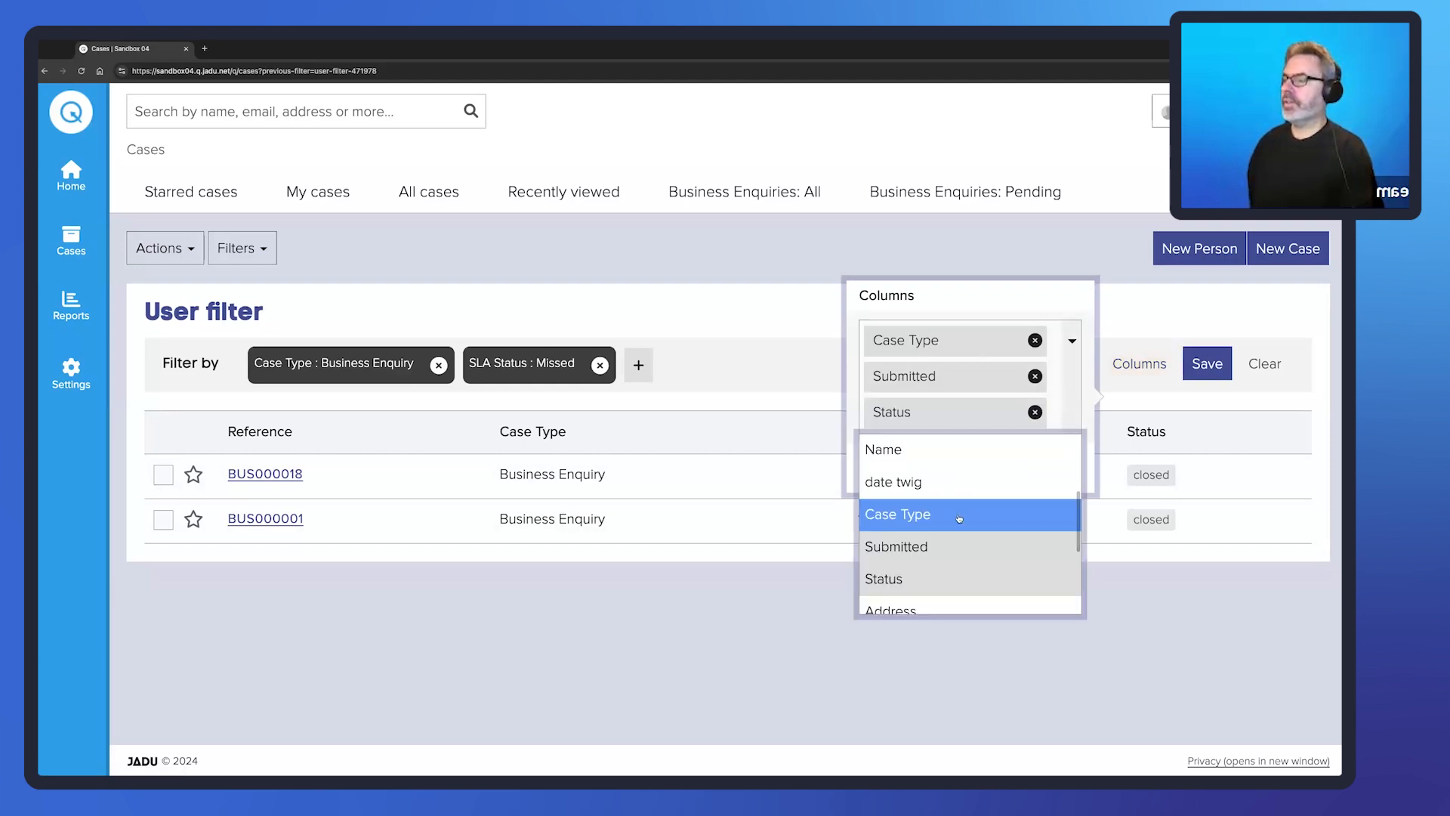
scroll(963, 510, down, 3)
scroll(960, 519, down, 1)
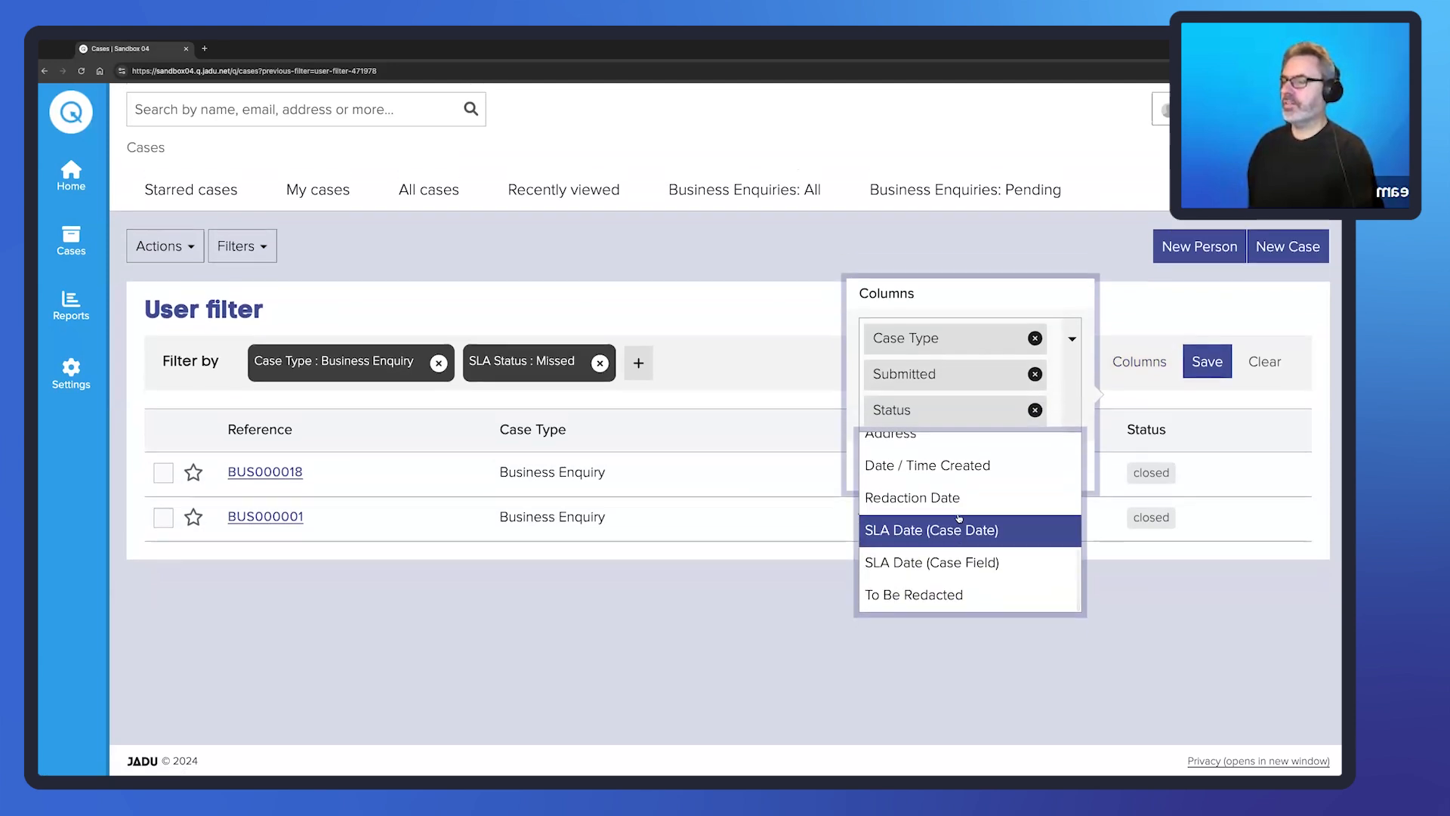
scroll(959, 519, up, 1)
scroll(959, 519, up, 2)
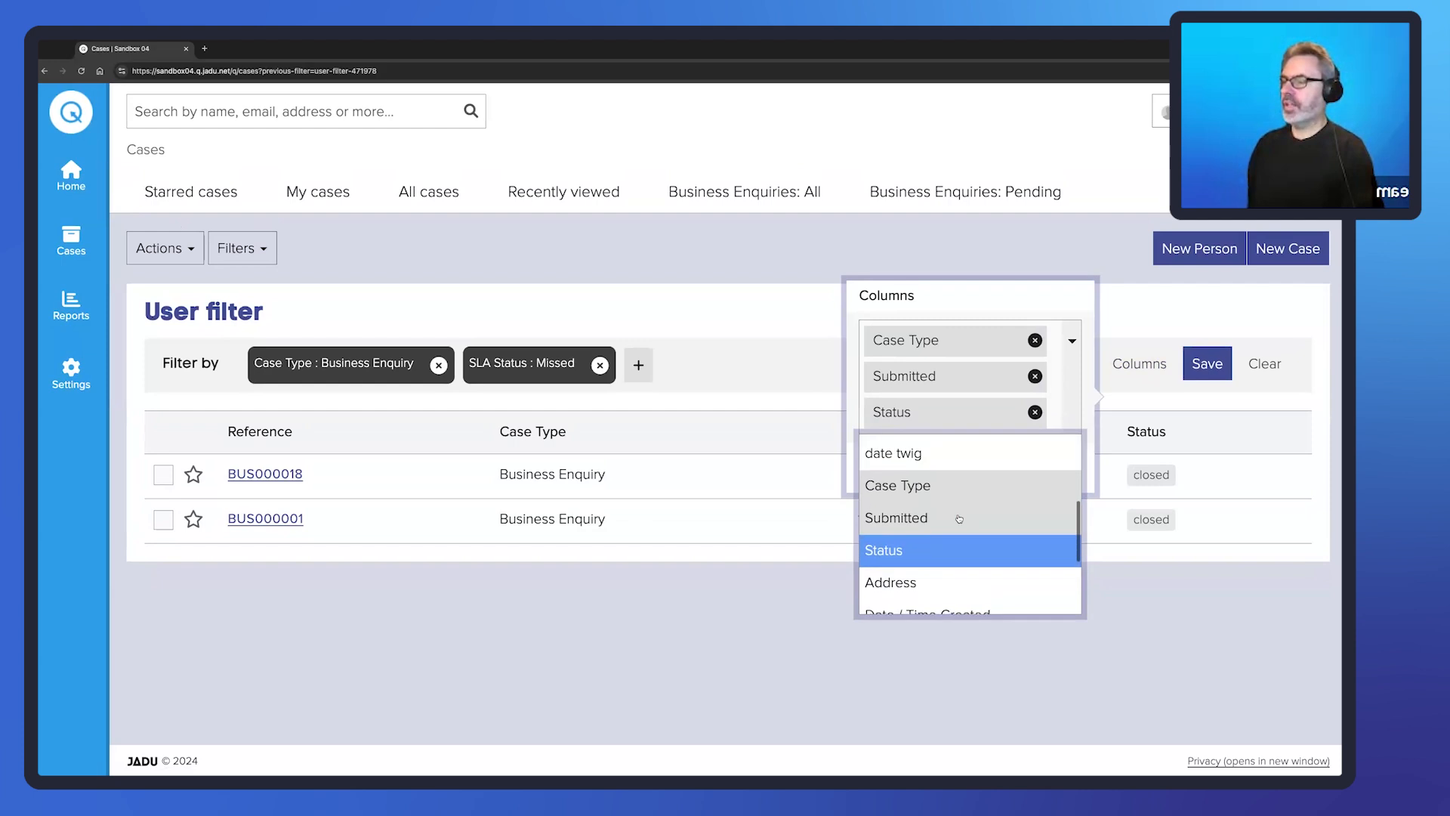
scroll(959, 518, down, 3)
scroll(959, 518, up, 2)
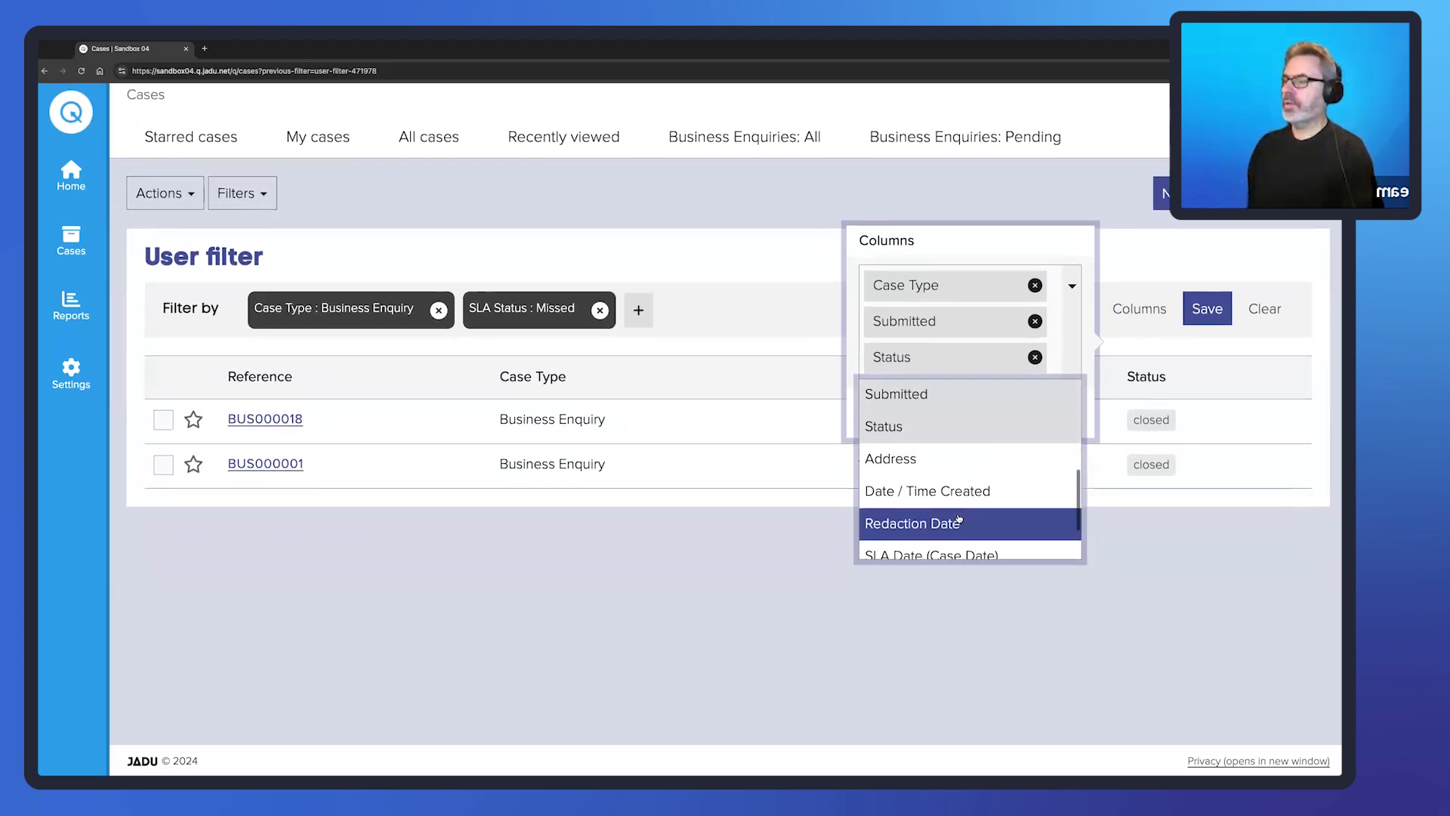
scroll(960, 517, down, 2)
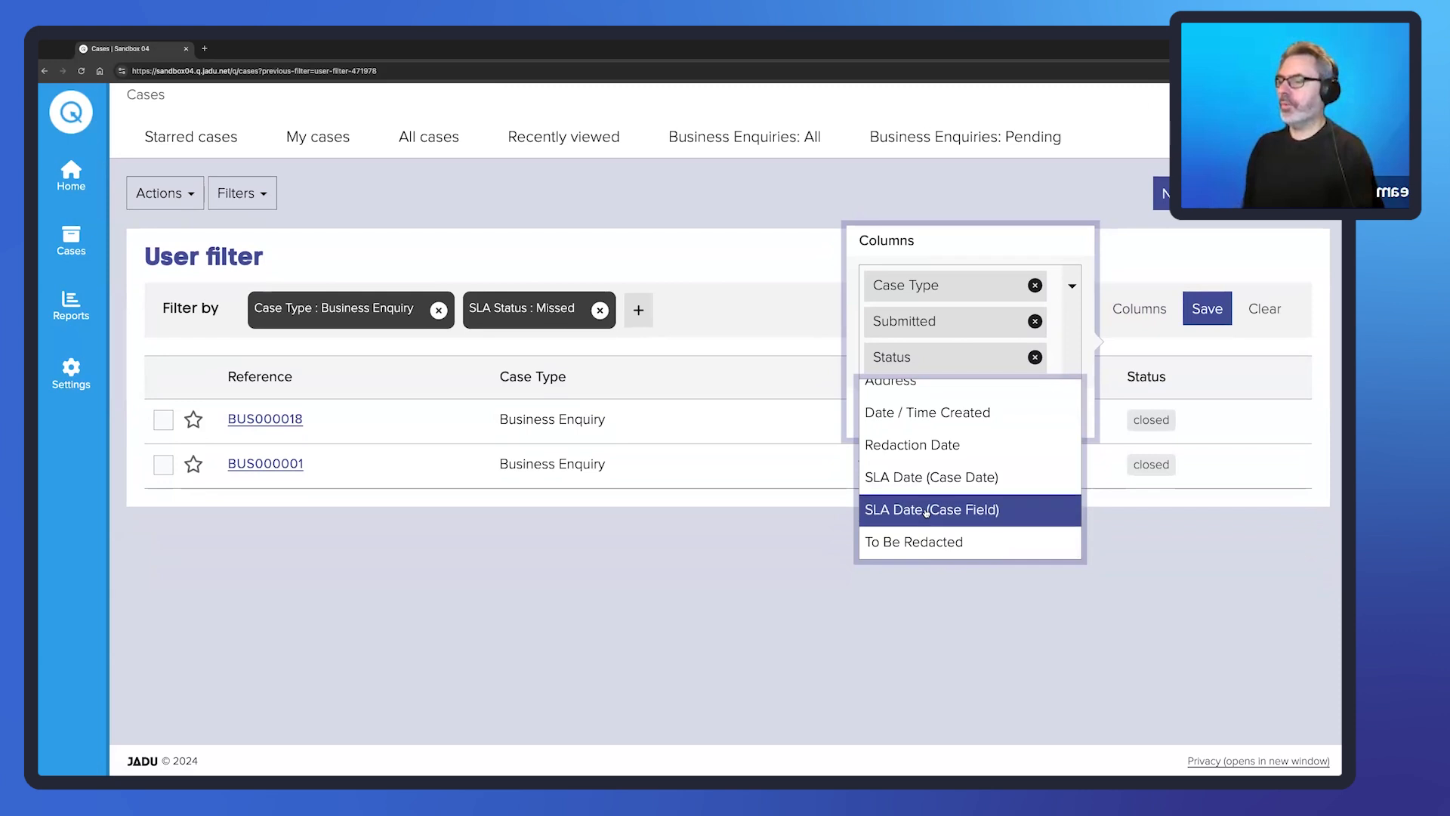
click(948, 478)
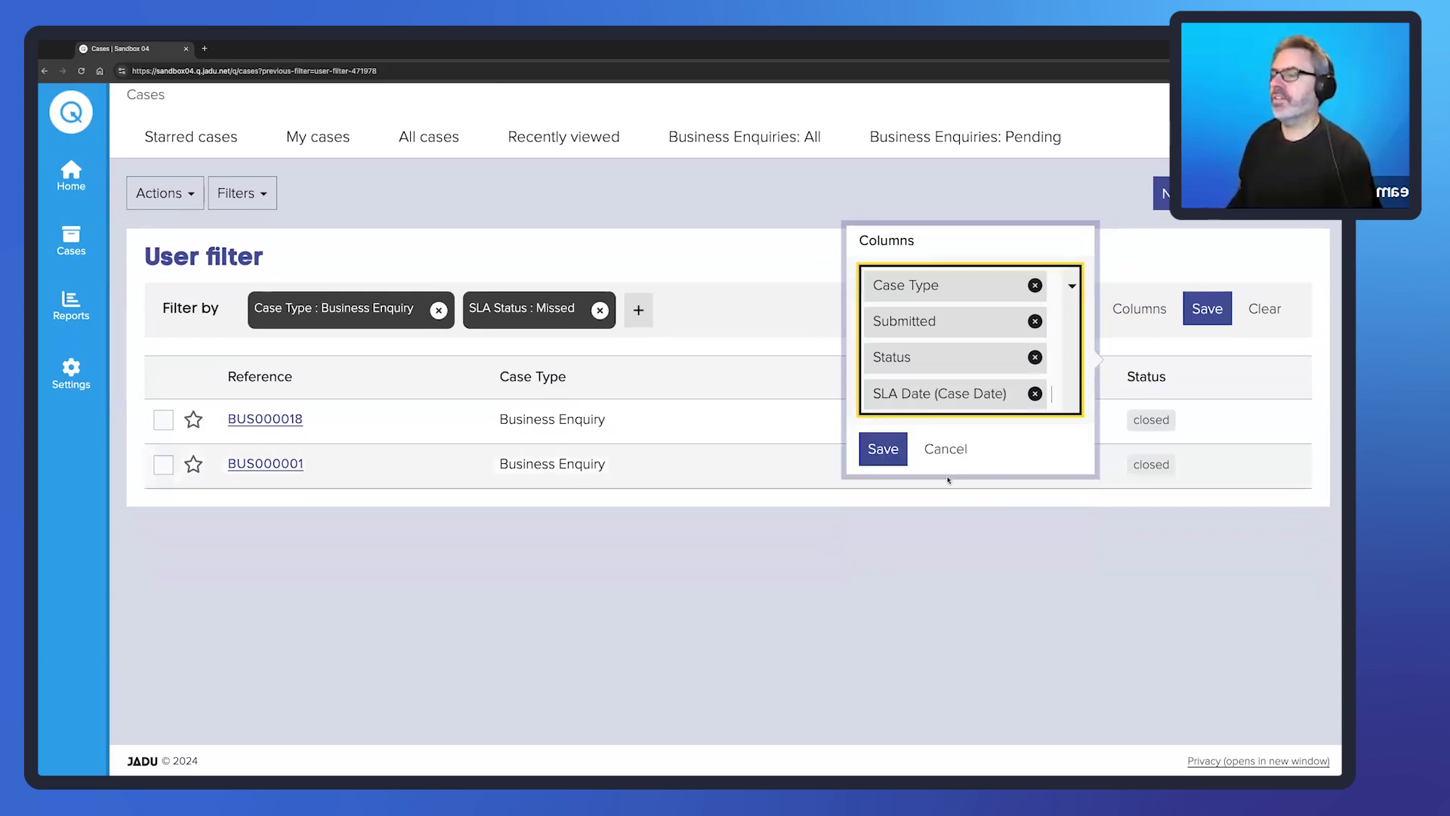
click(884, 450)
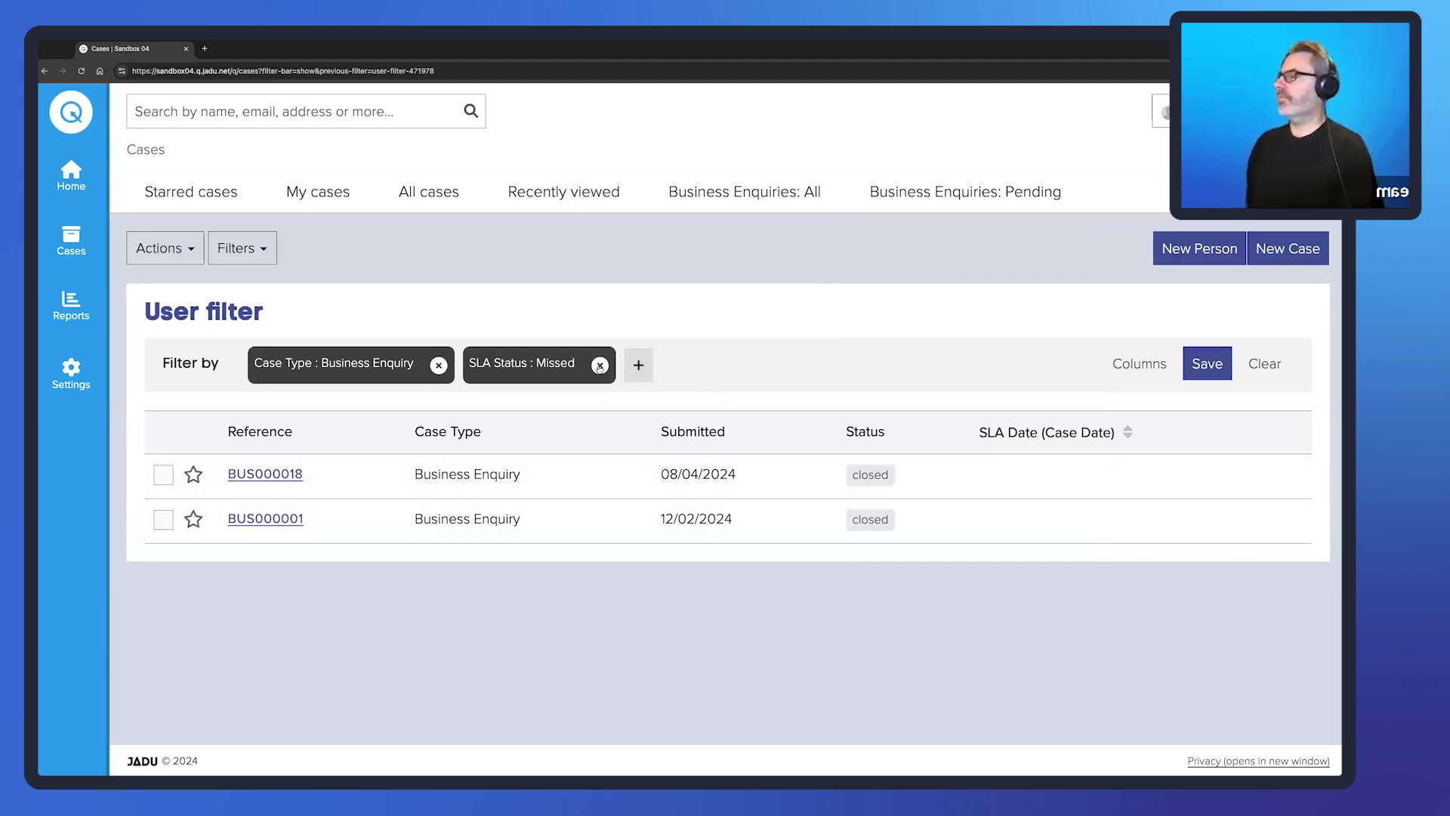
- Remove the SLA Status criterion from the filter, and search the available criteria for SLA without adding one
click(600, 364)
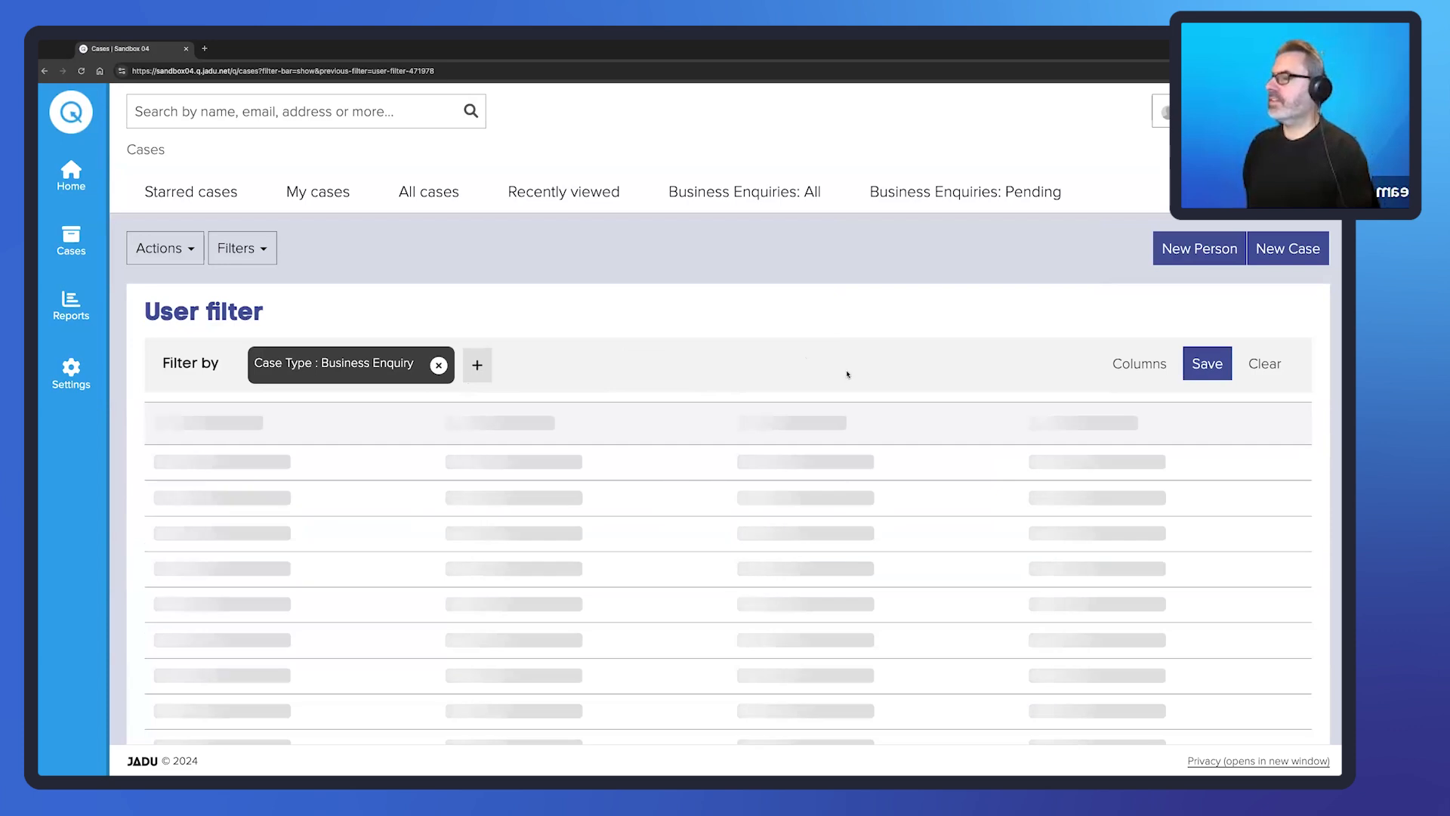
click(477, 365)
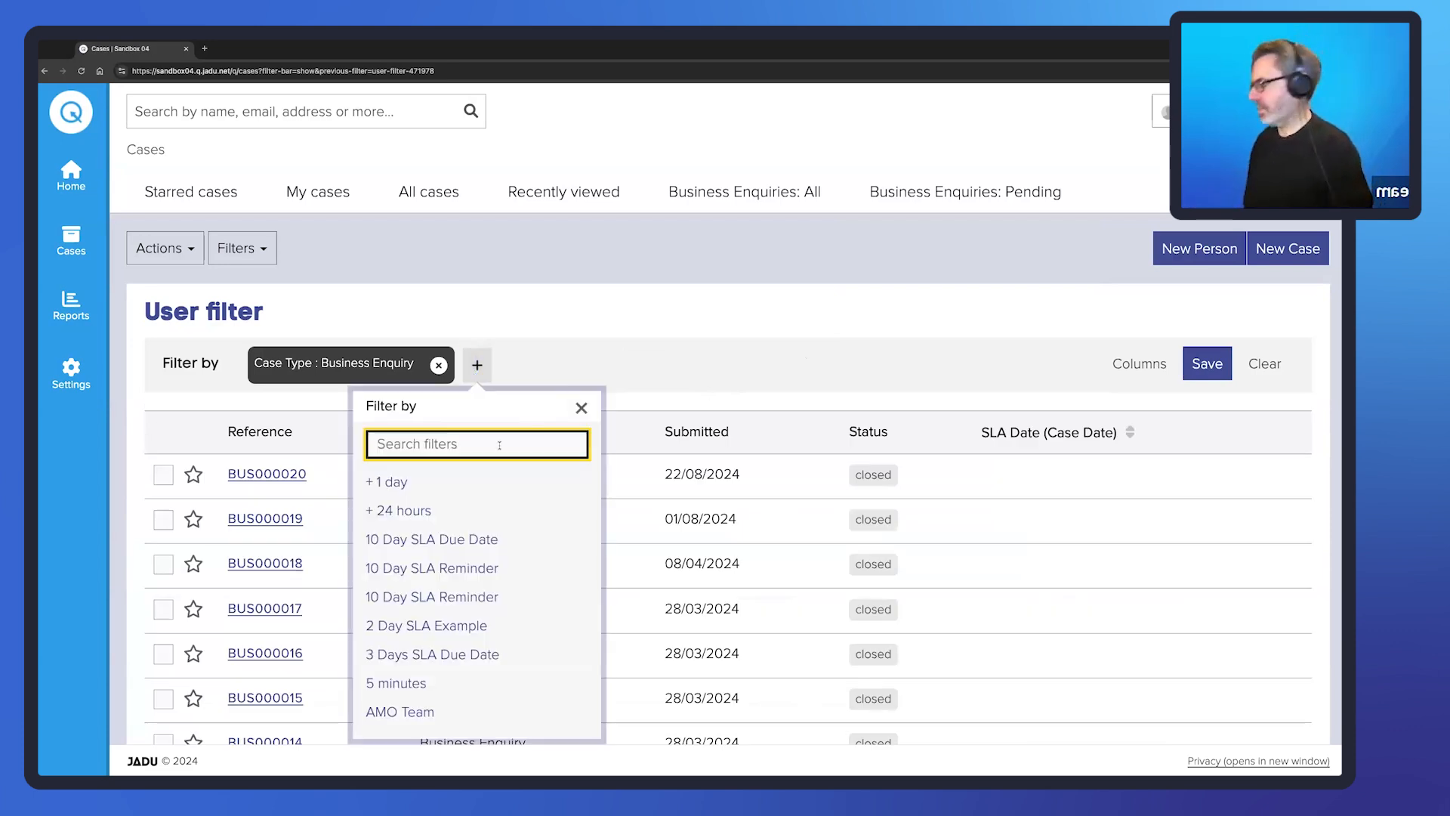
text(SLA)
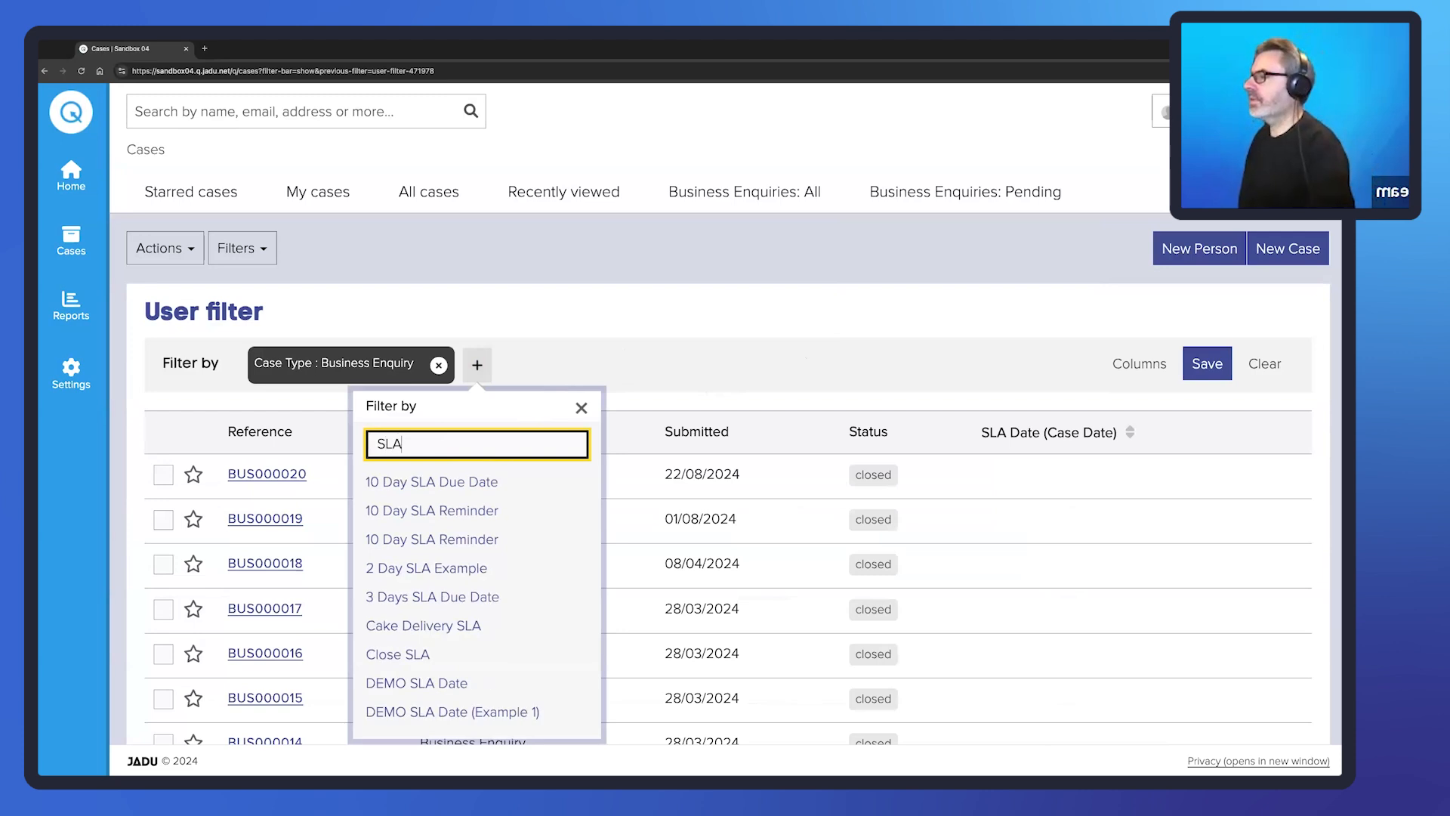
scroll(501, 571, down, 10)
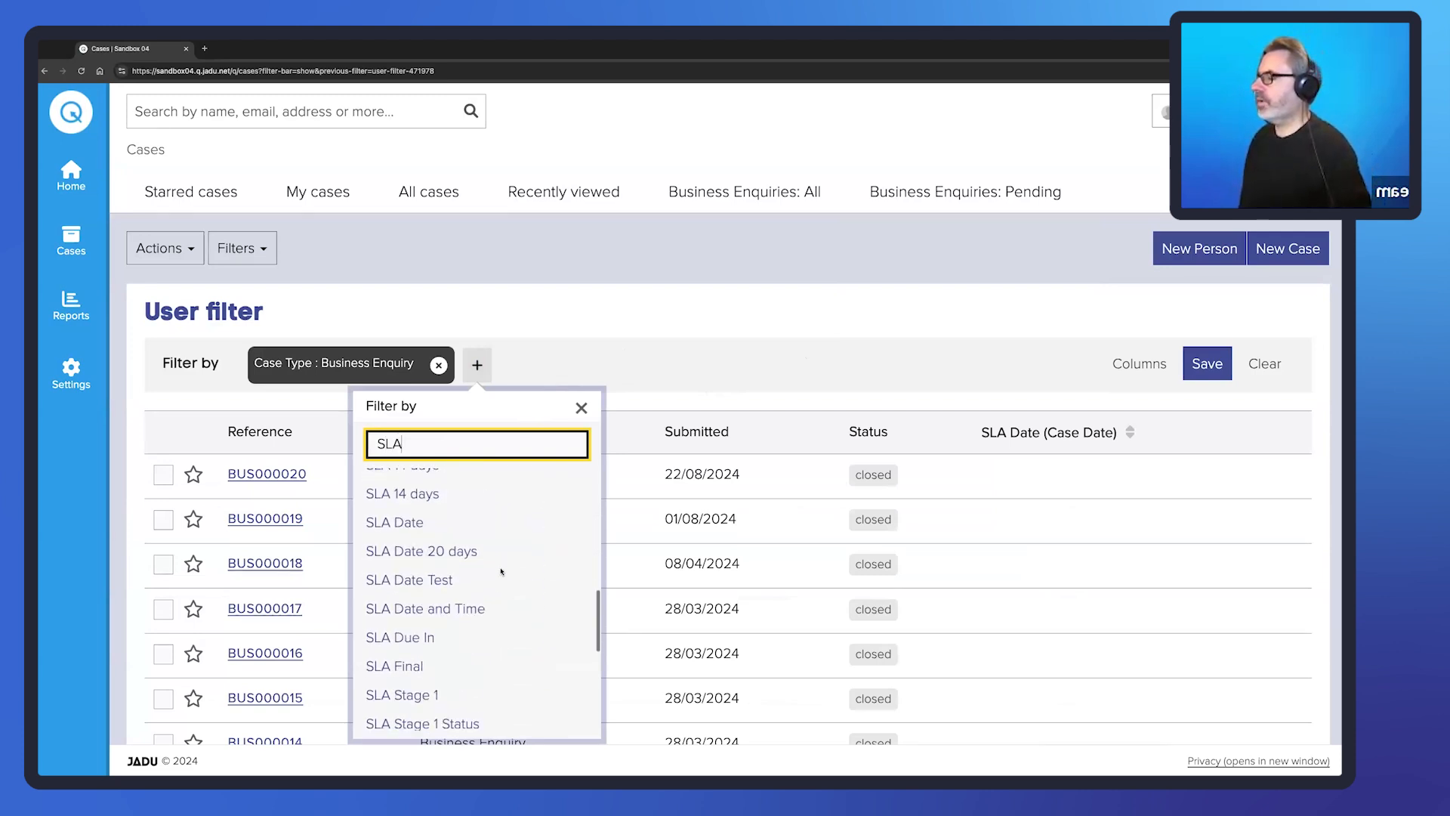
scroll(501, 572, down, 2)
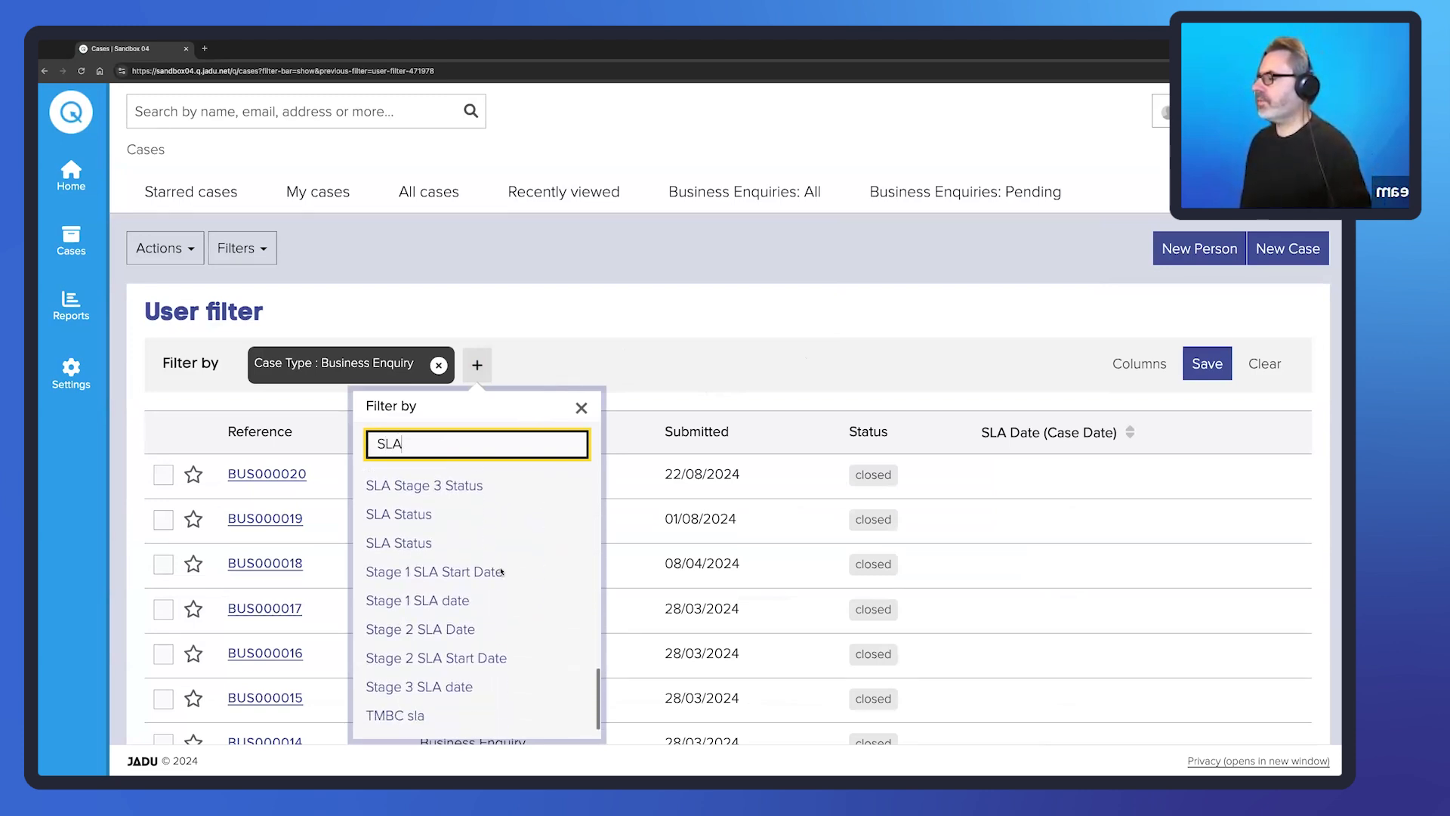
scroll(501, 571, up, 3)
scroll(501, 572, down, 2)
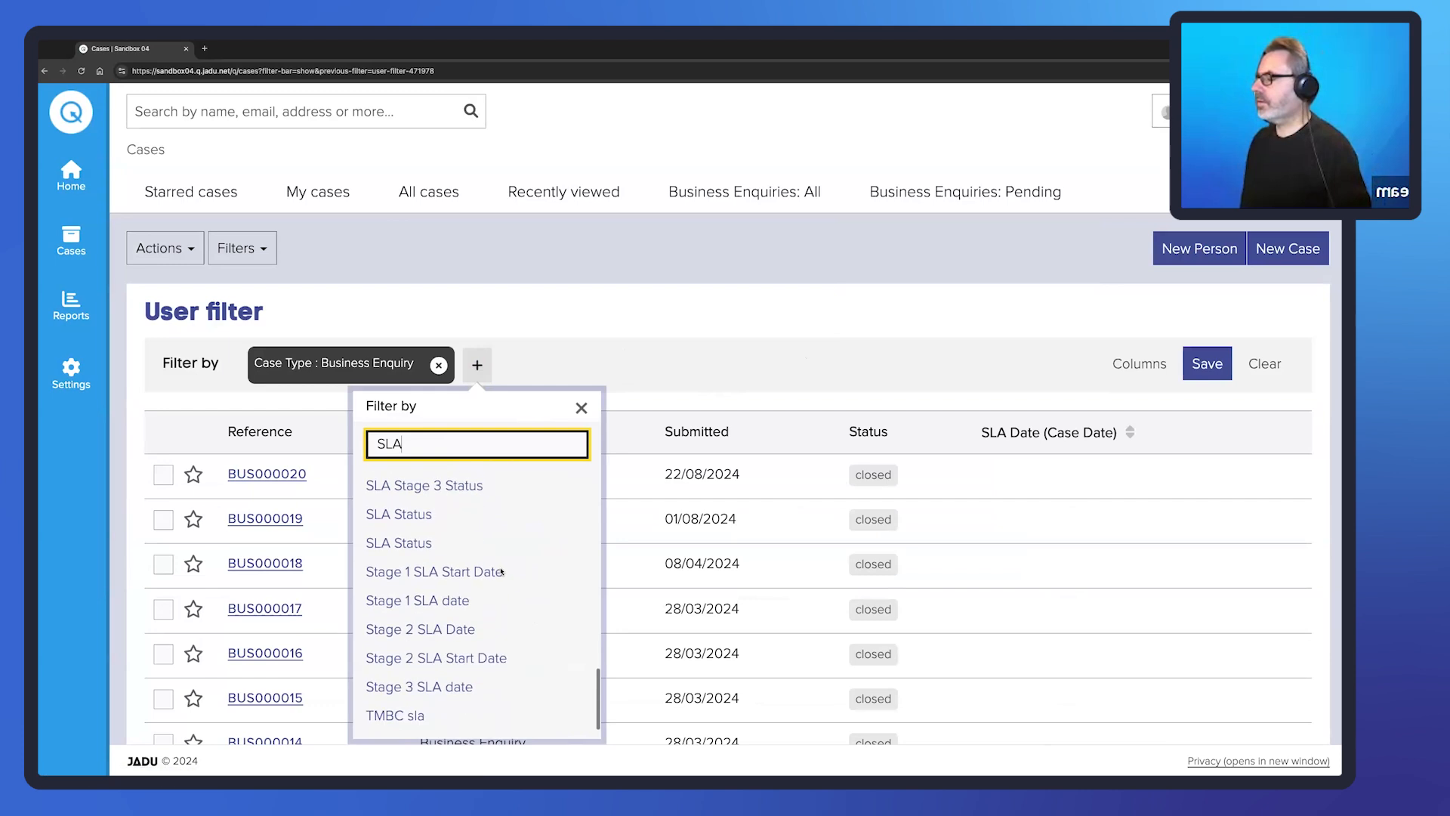
scroll(501, 571, up, 3)
scroll(501, 572, up, 5)
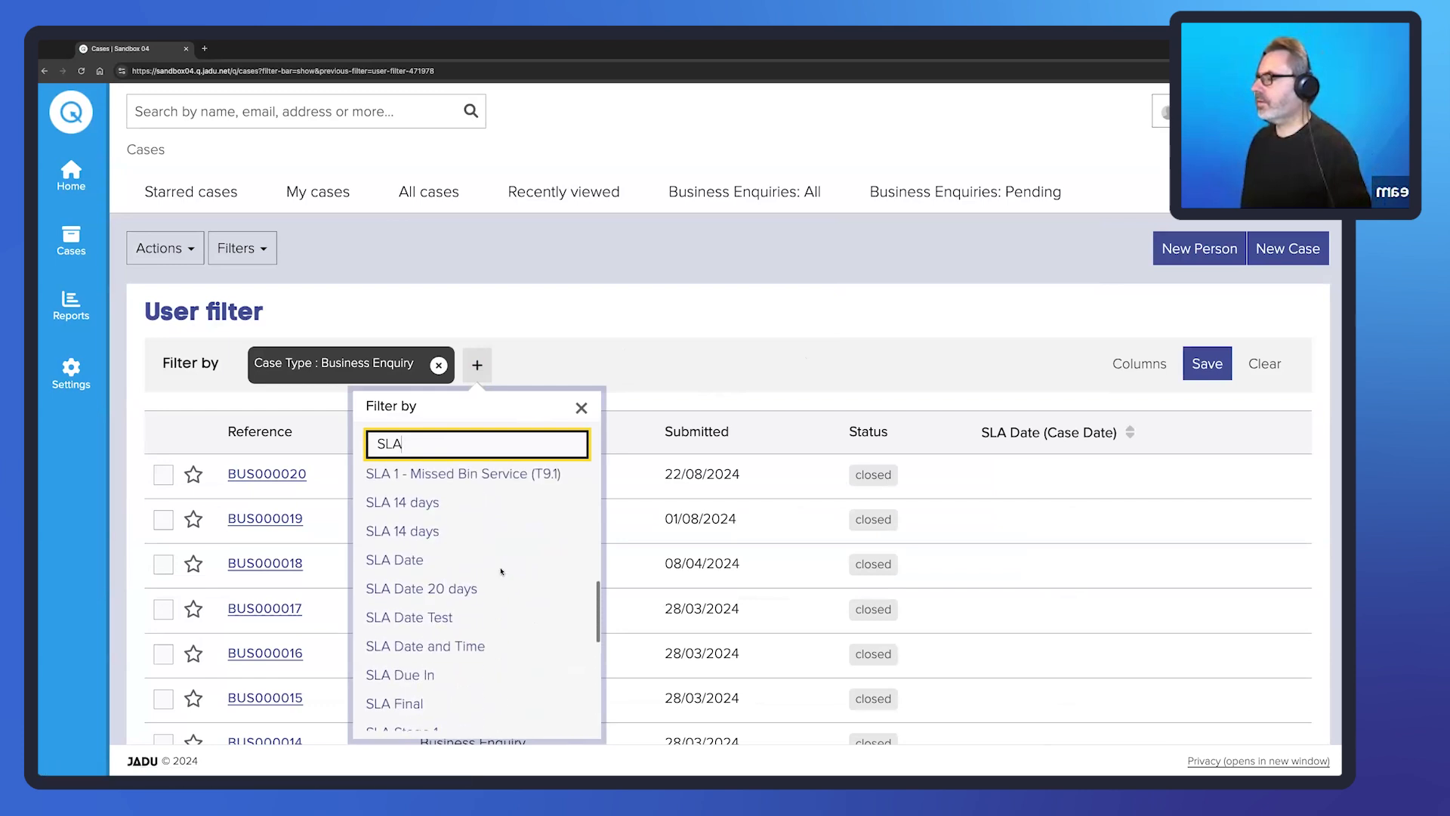
scroll(501, 572, up, 1)
scroll(500, 571, down, 2)
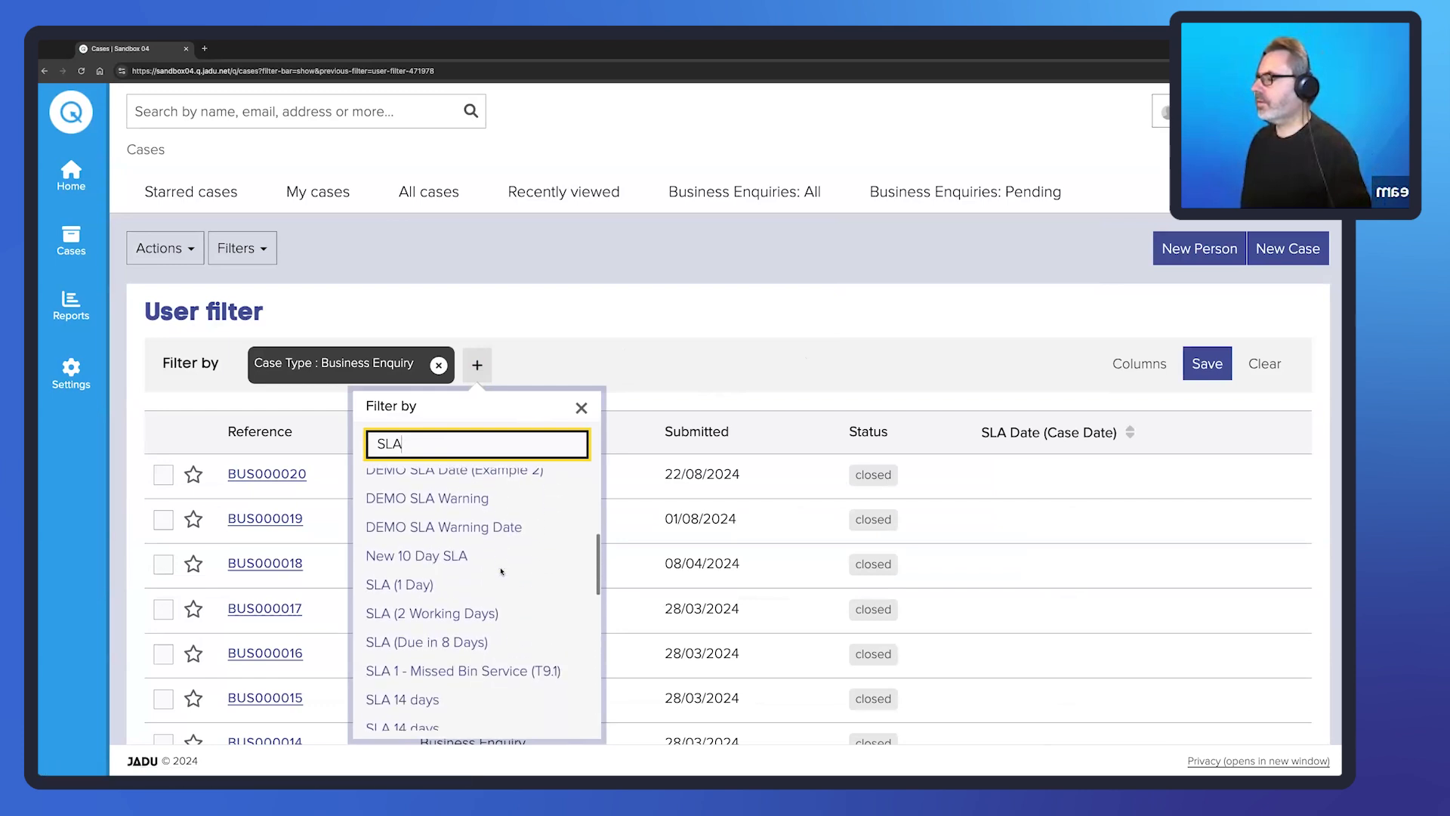
scroll(502, 586, down, 5)
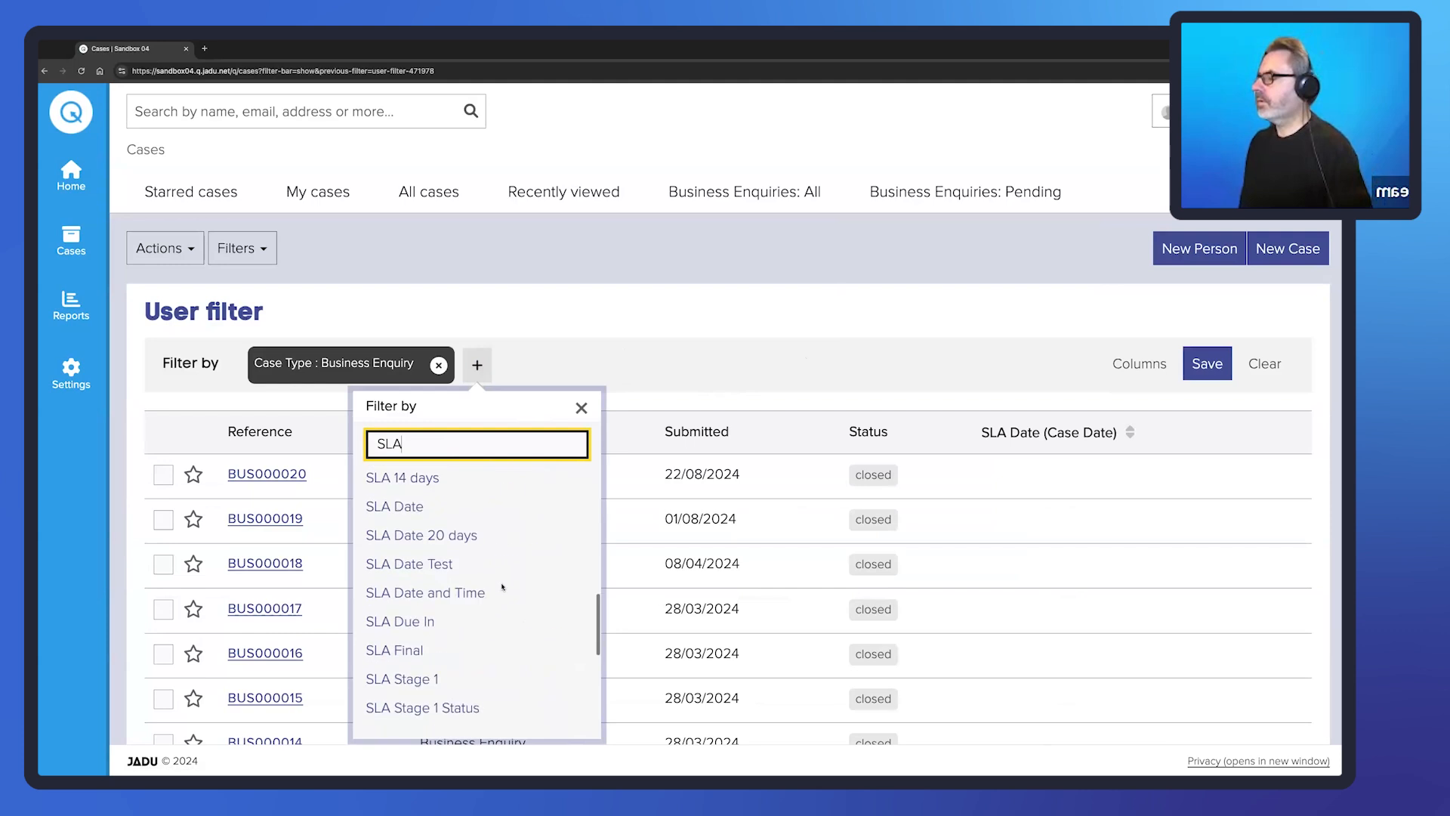
scroll(502, 586, down, 5)
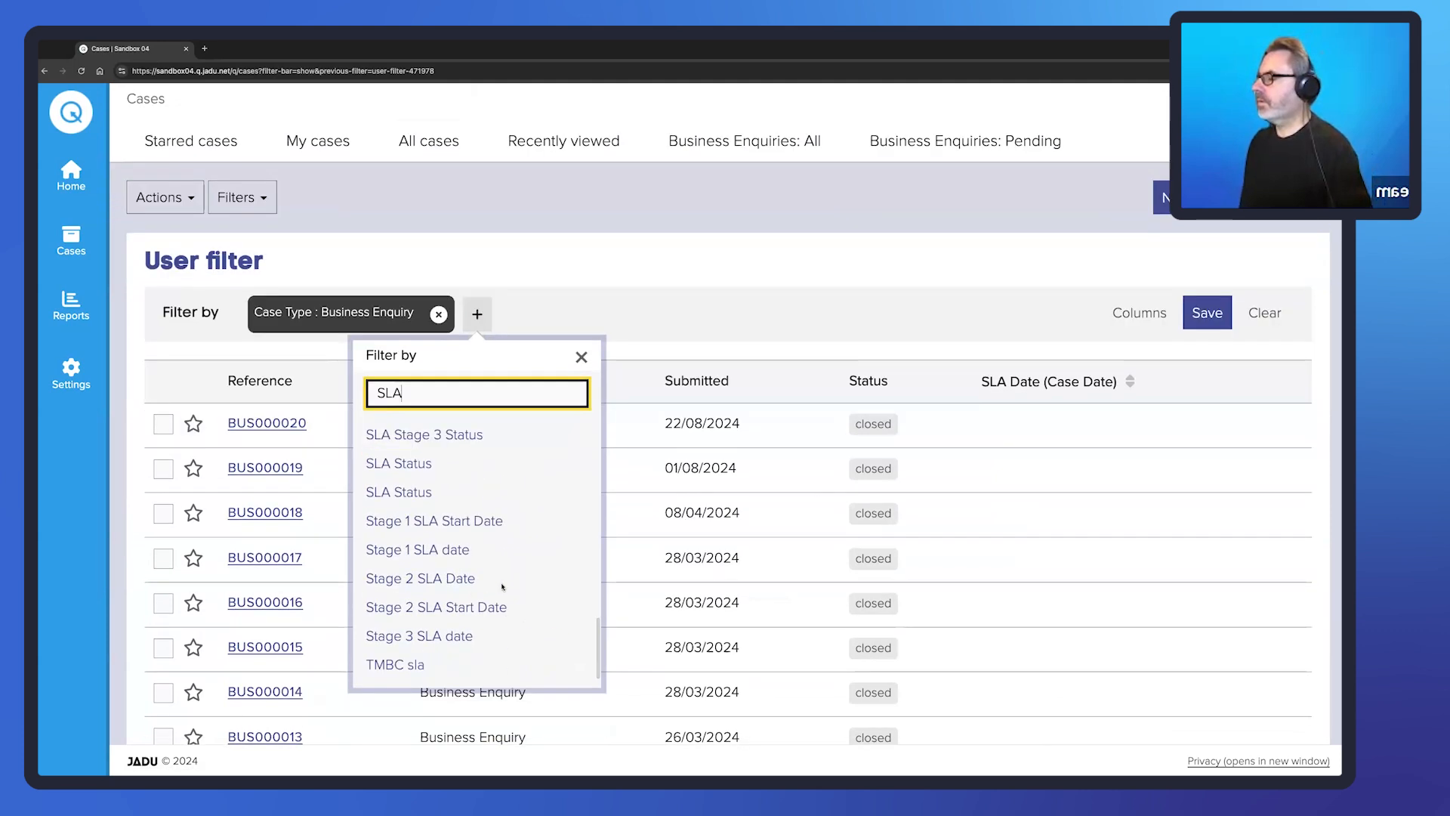
click(663, 309)
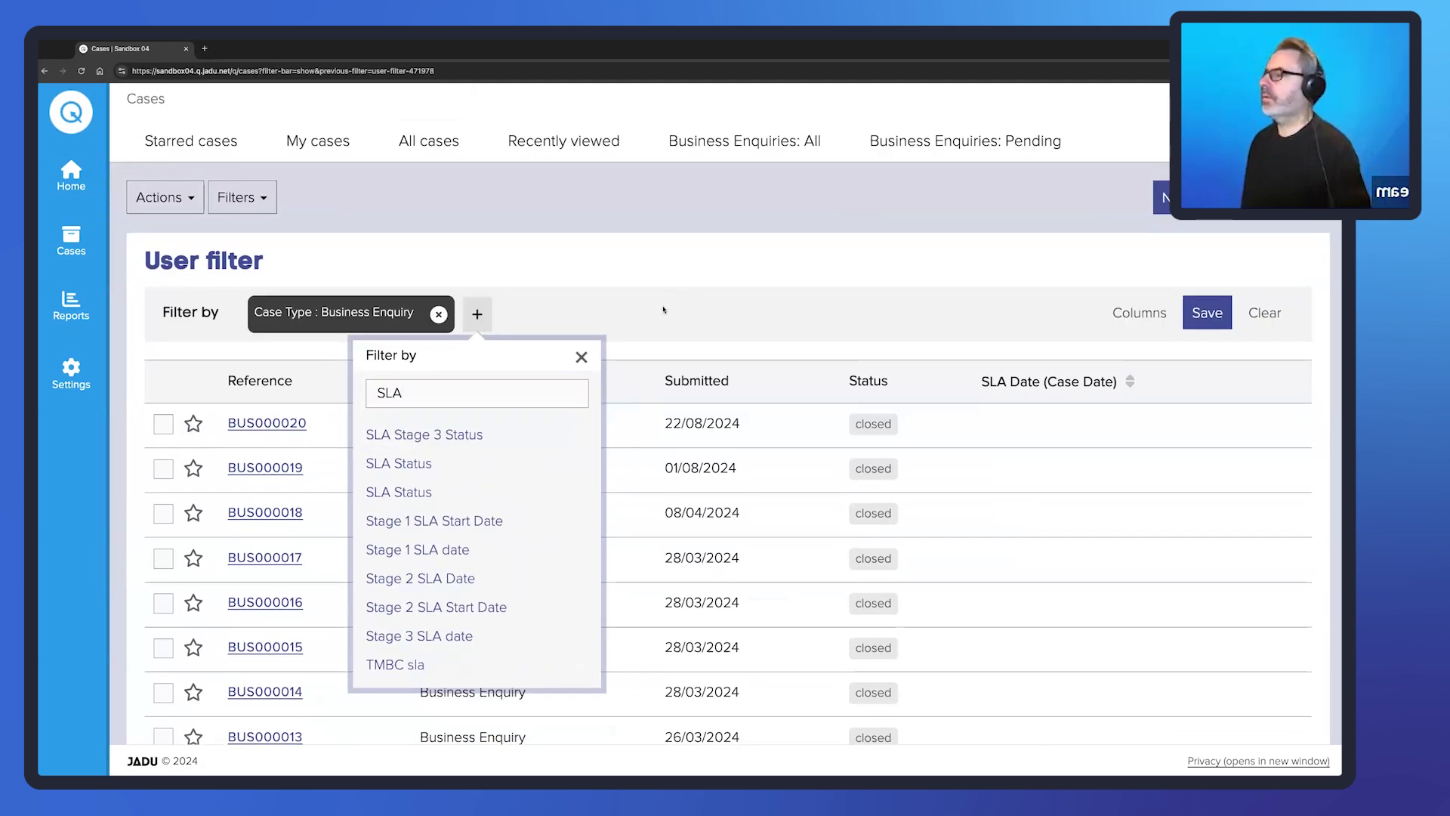
click(581, 356)
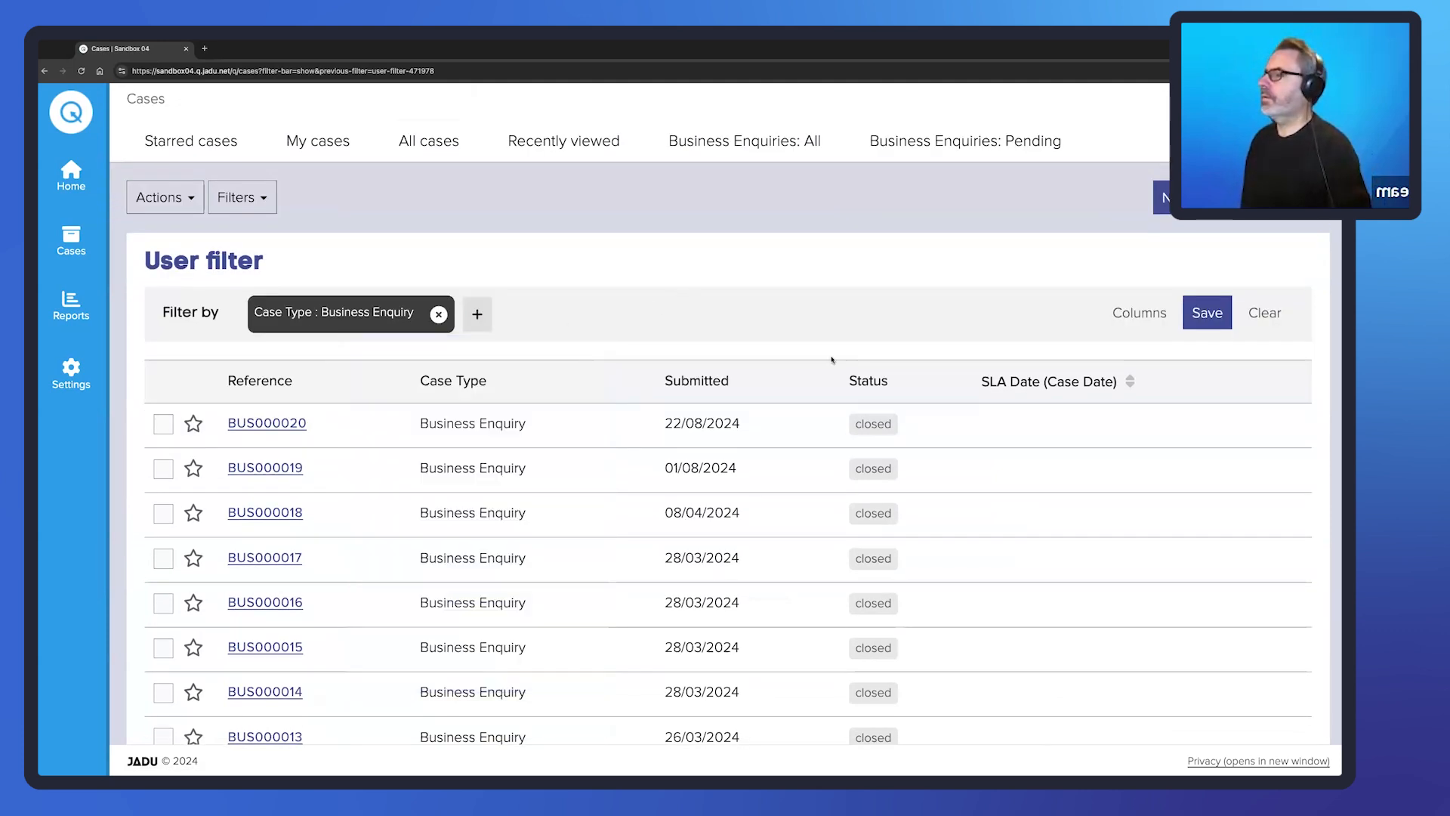
- Add the SLA Date (Case Field) column to the case list and review its dates for the Business Enquiry cases
click(1140, 318)
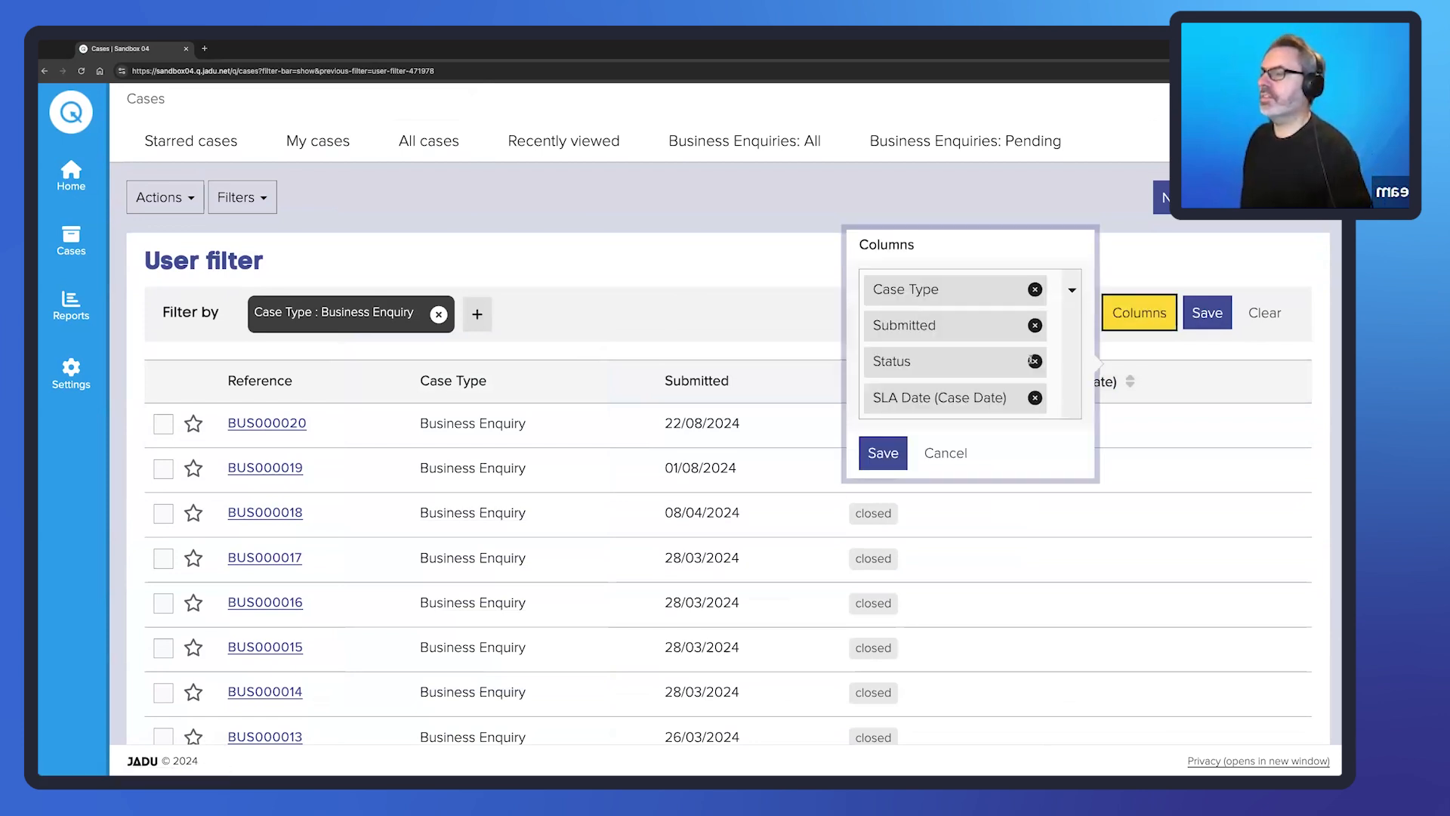
click(1050, 386)
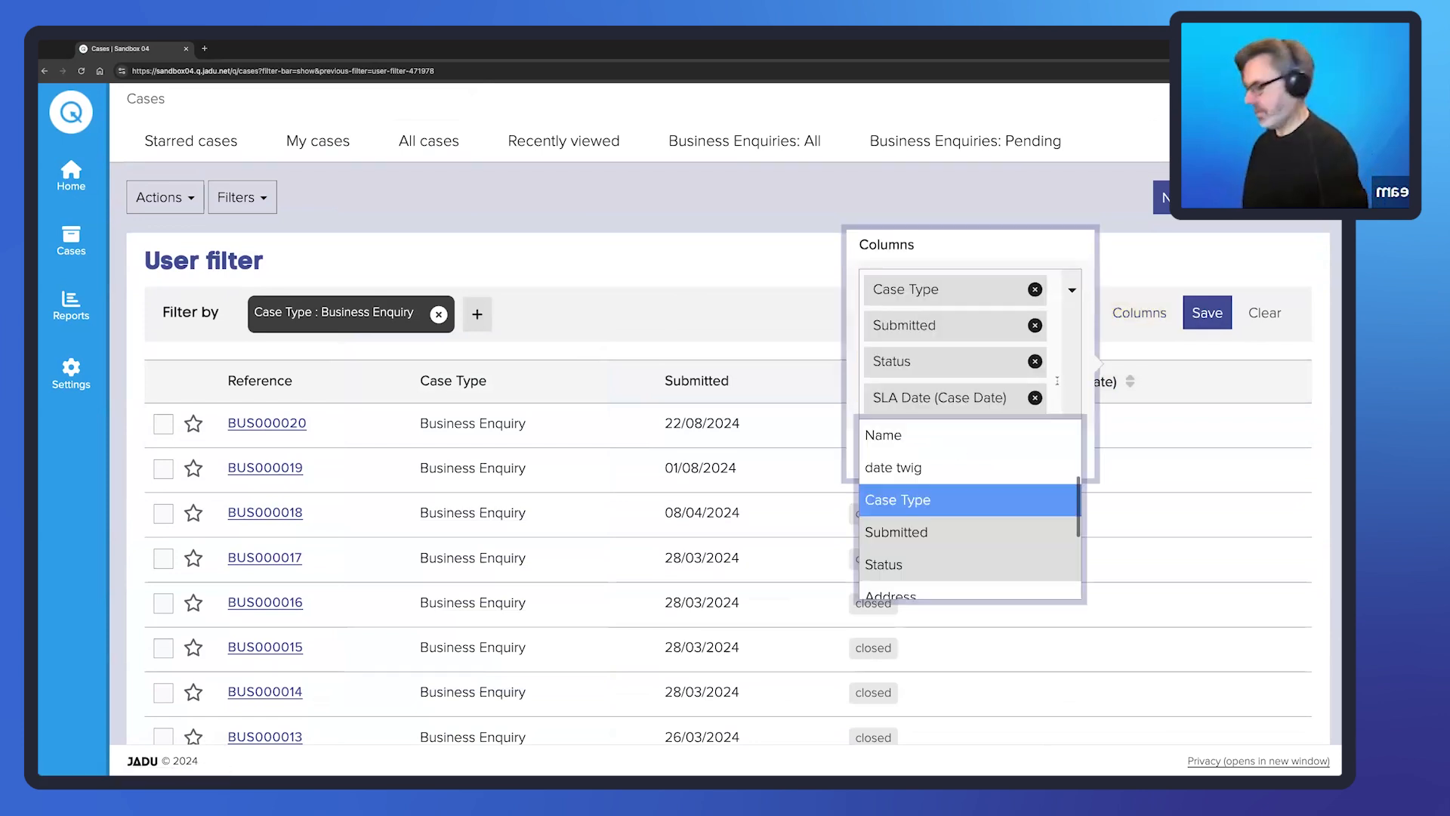
text(SLA)
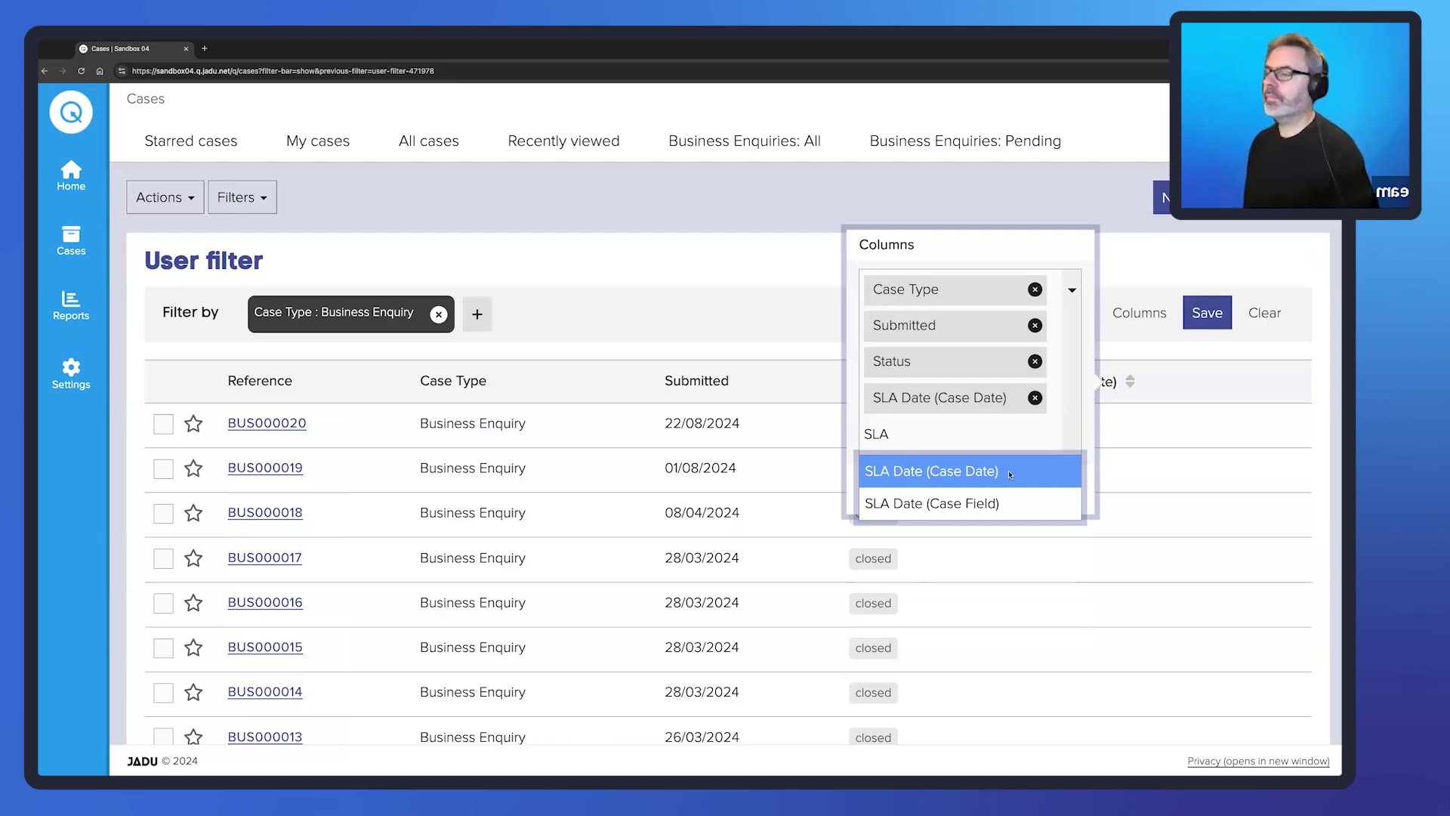
click(932, 503)
click(882, 525)
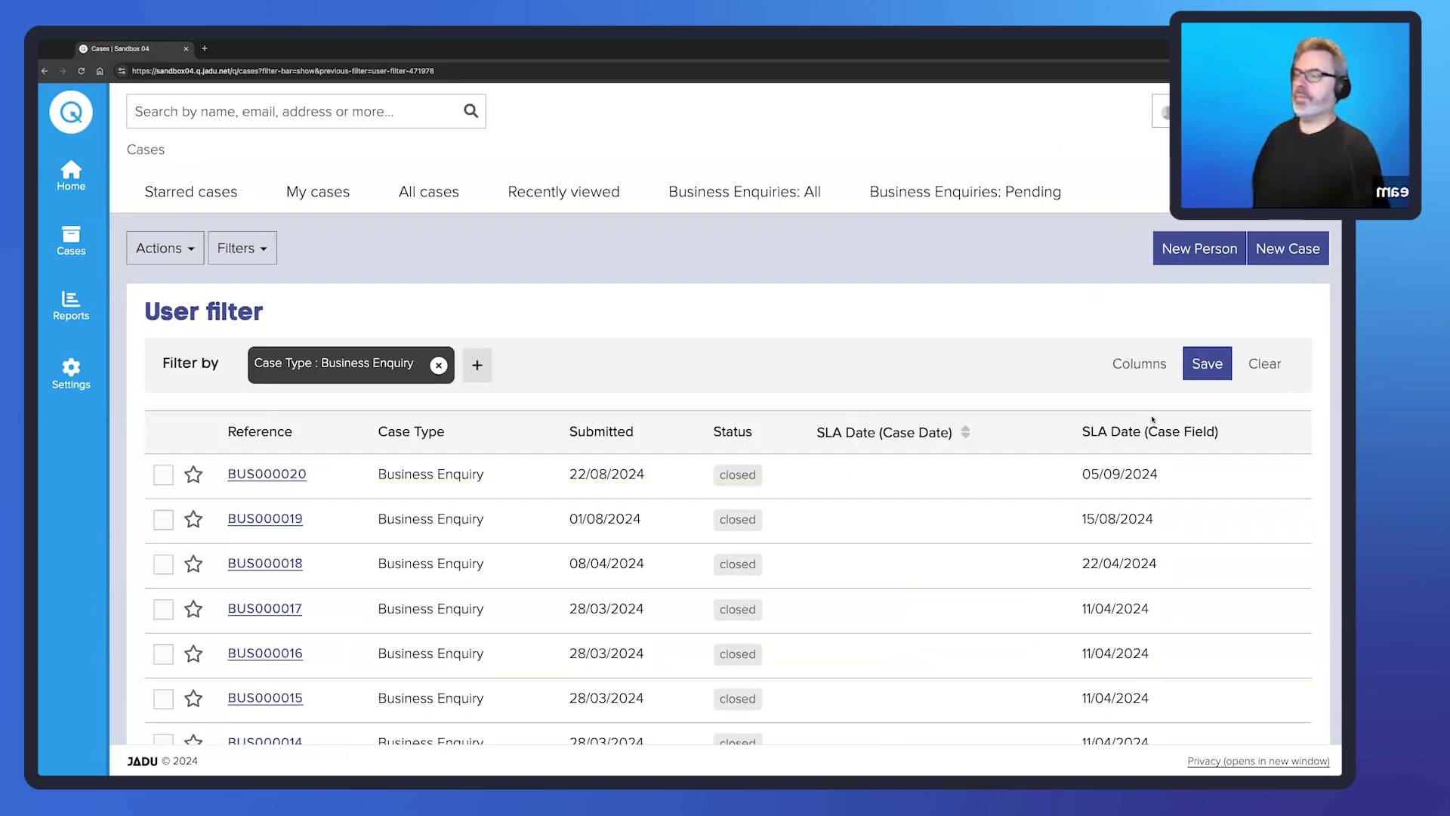
scroll(1198, 483, down, 2)
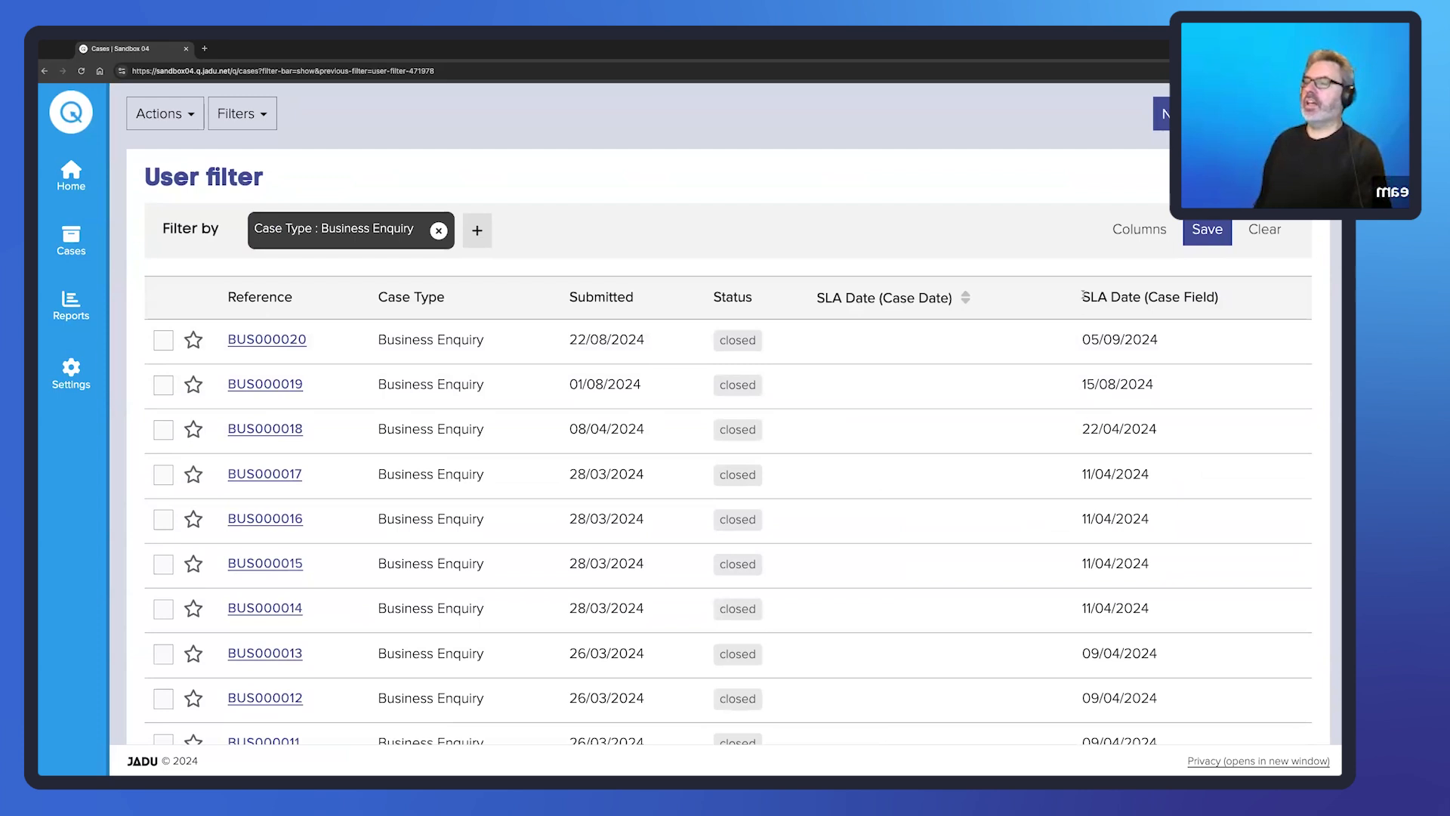
drag(1081, 297, 1153, 298)
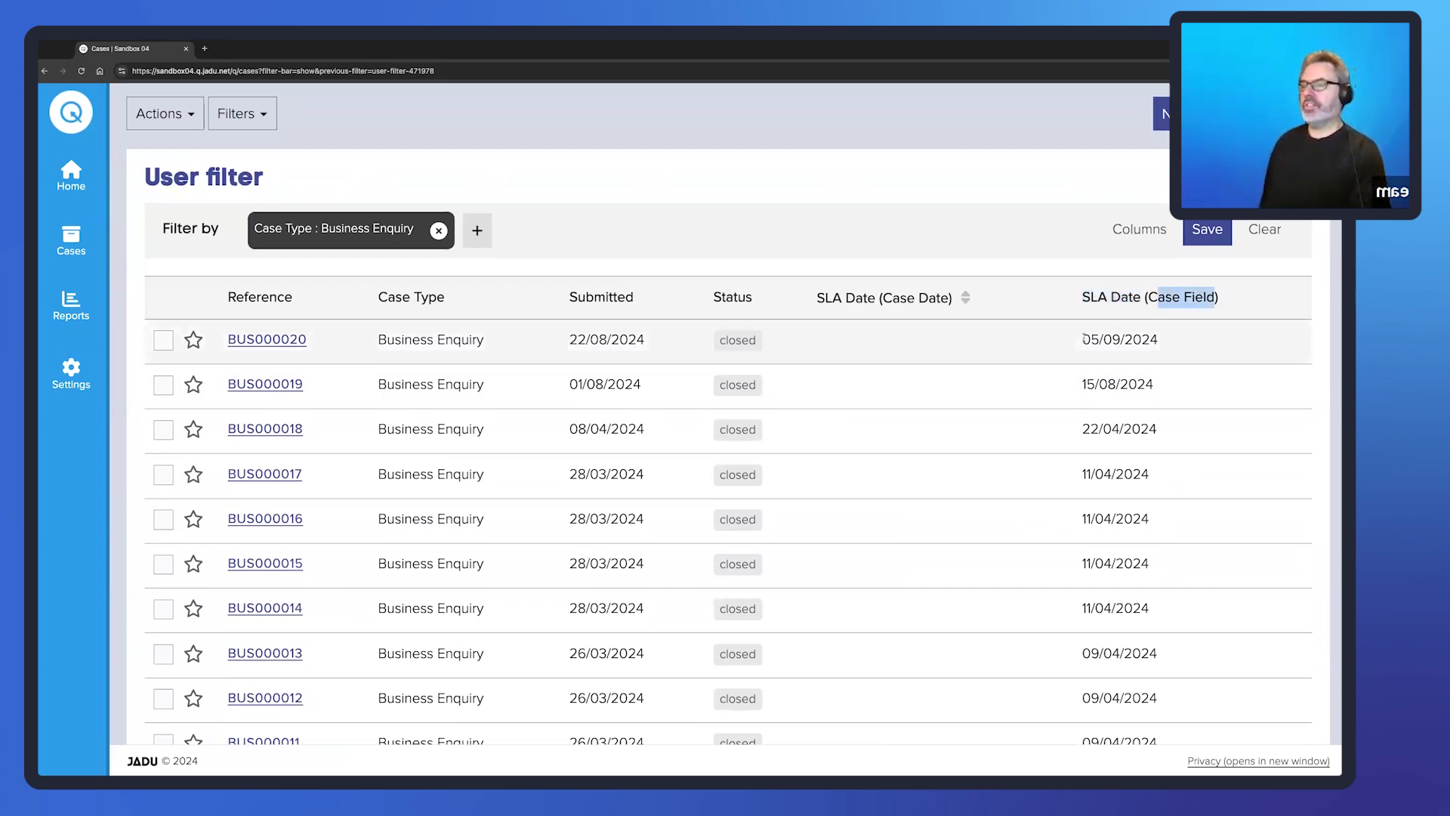
scroll(1143, 493, down, 2)
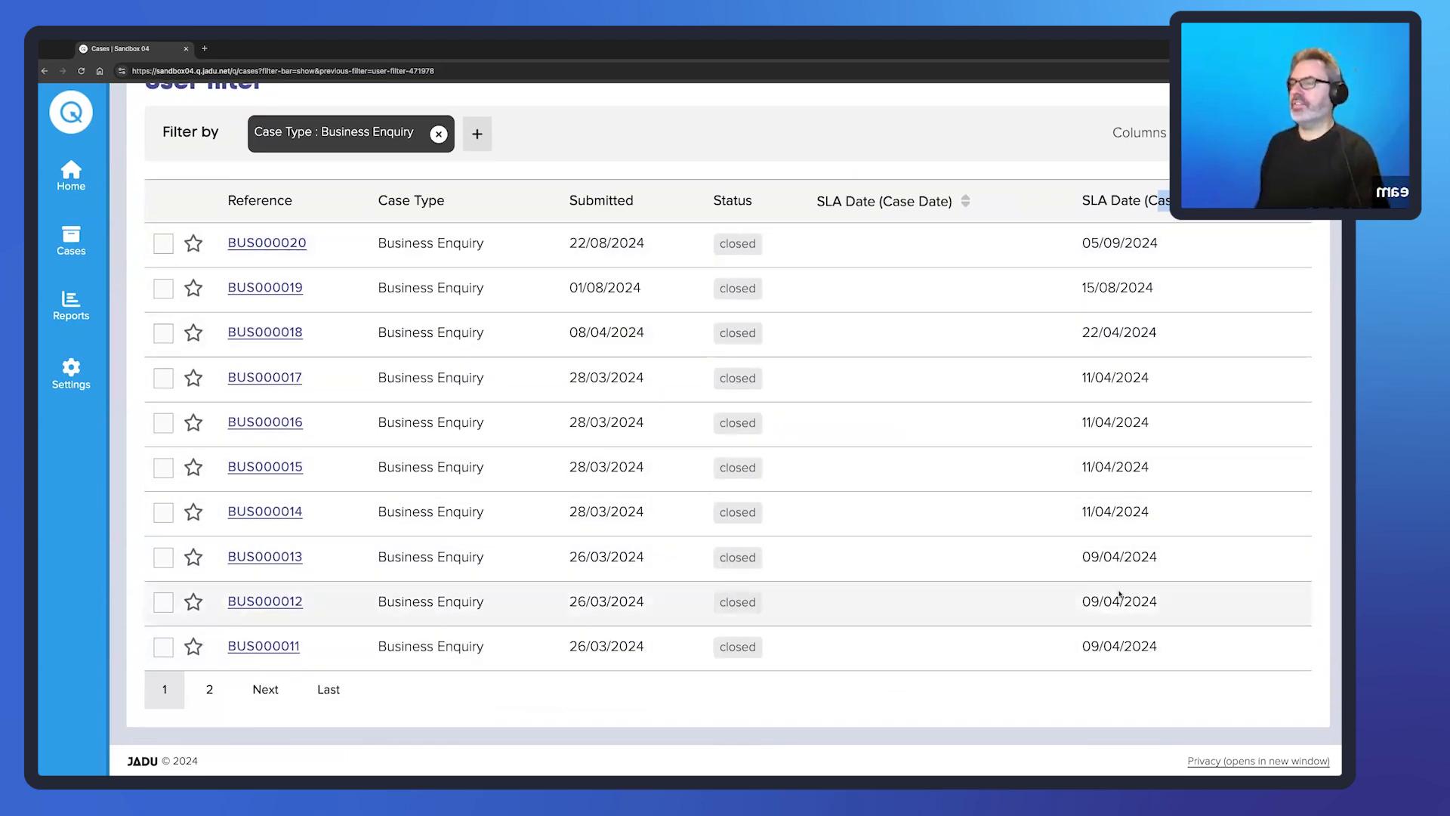
scroll(1112, 381, up, 4)
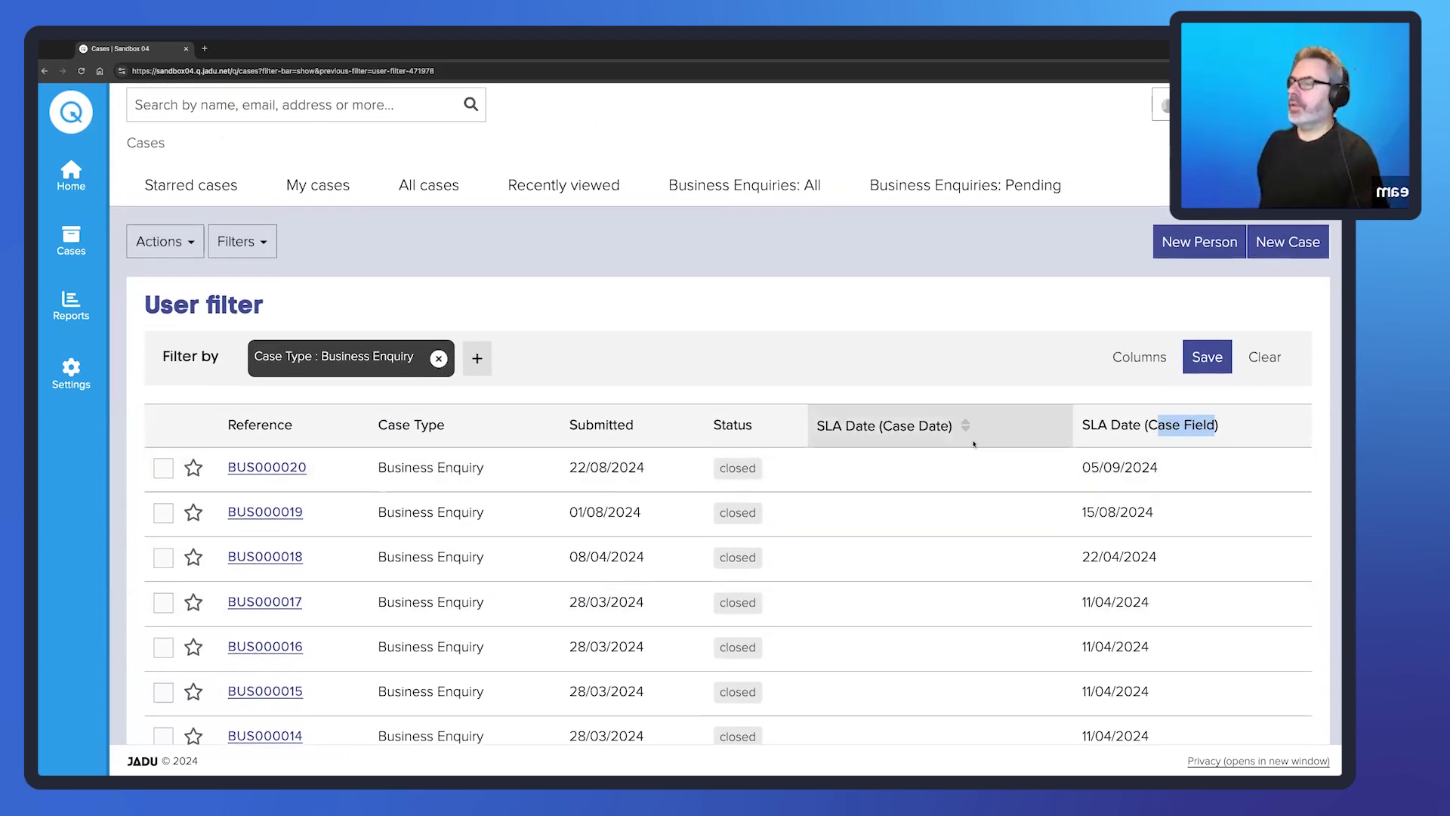
- Add the Name column to the case list and save the column selection
click(1148, 362)
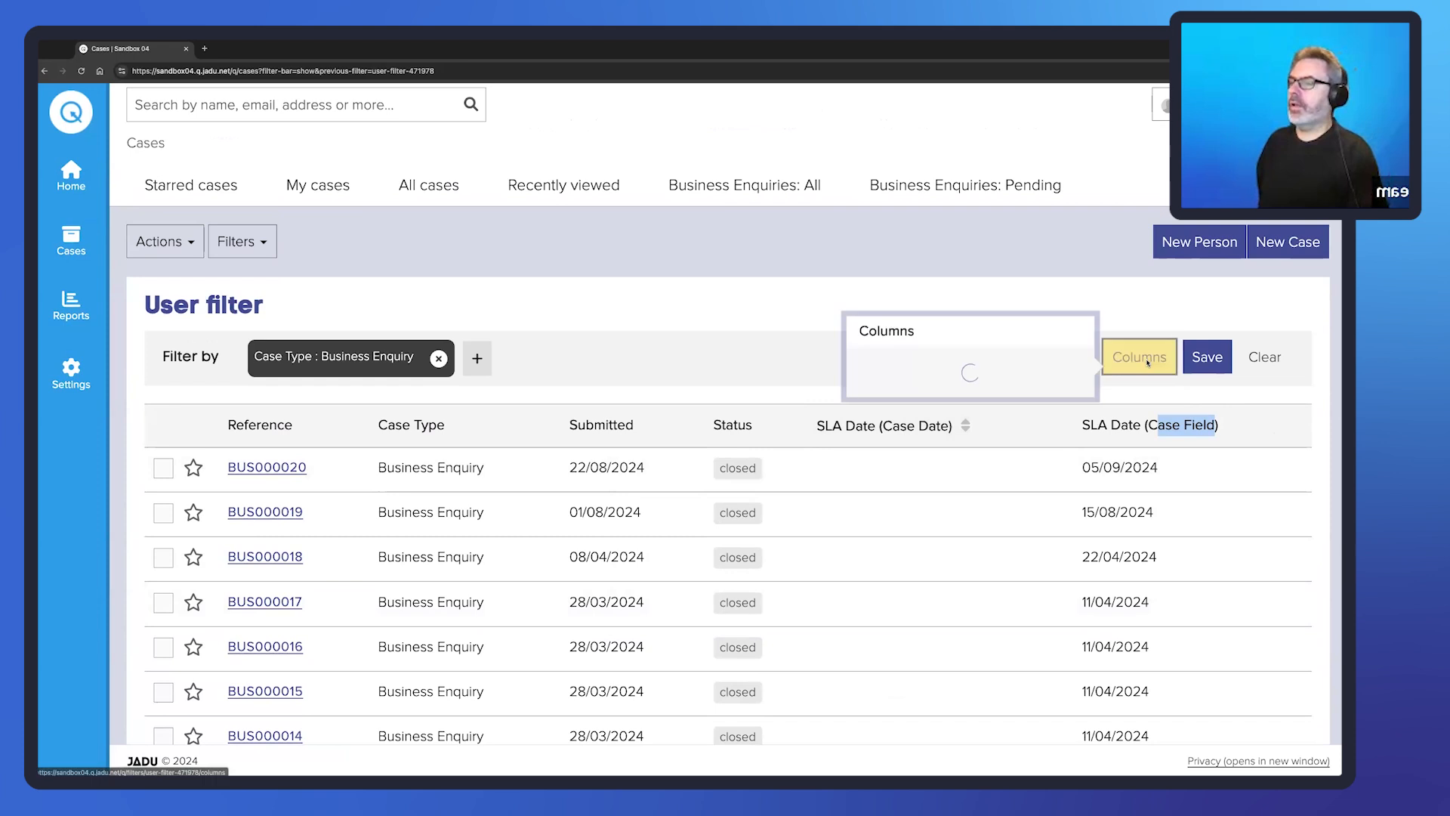
click(1056, 456)
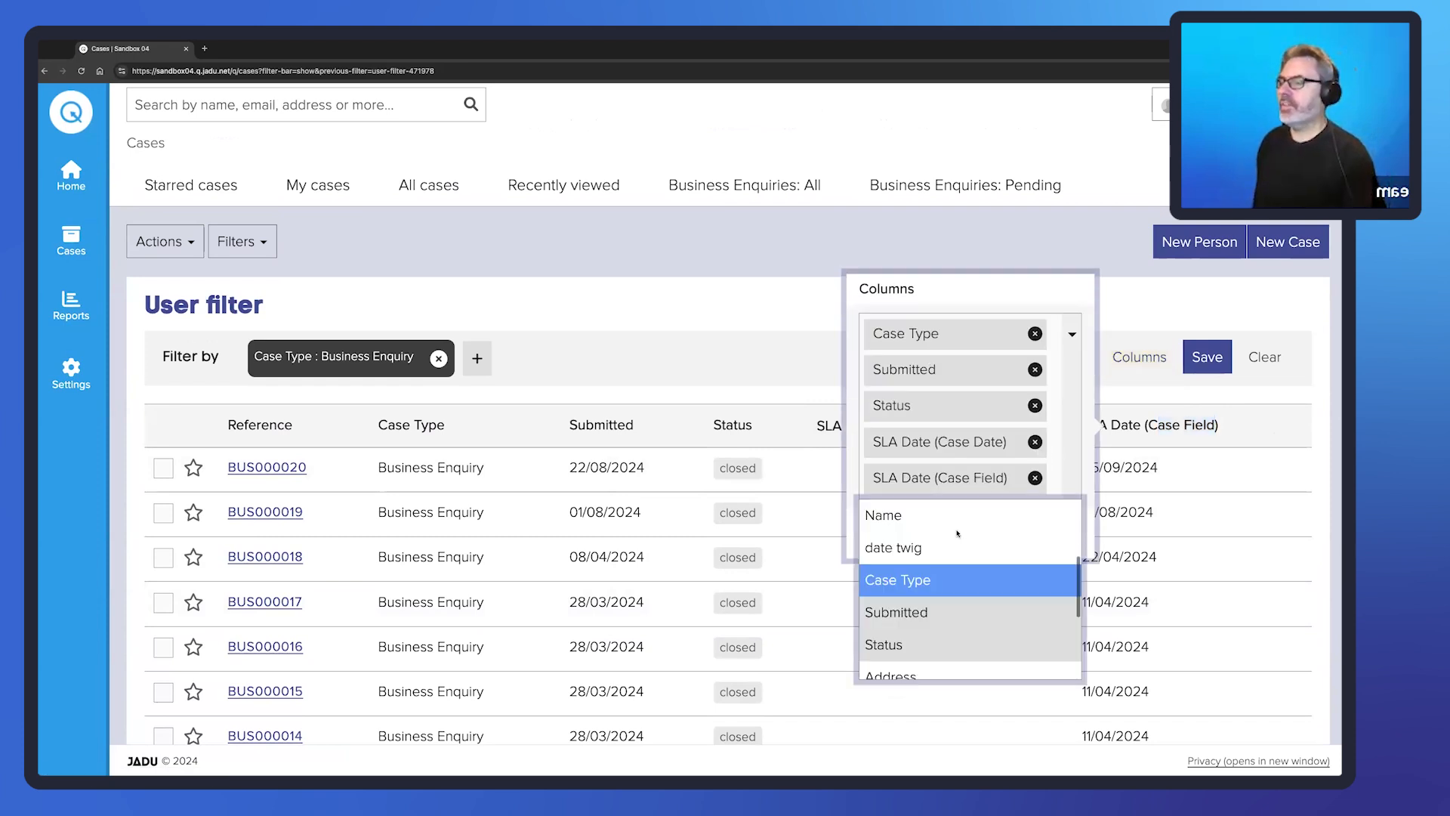
scroll(957, 571, down, 3)
scroll(956, 571, down, 2)
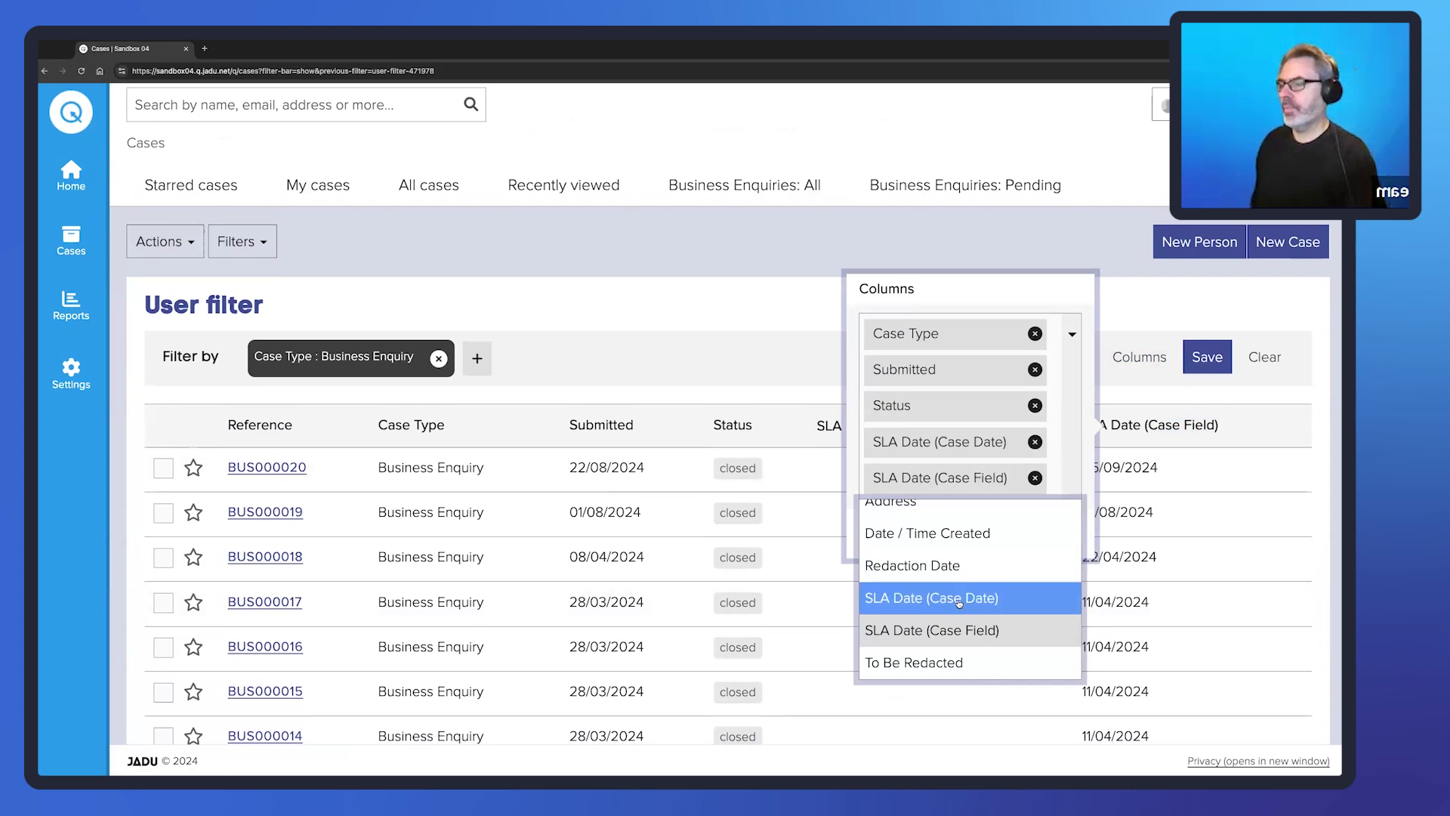
scroll(979, 543, up, 5)
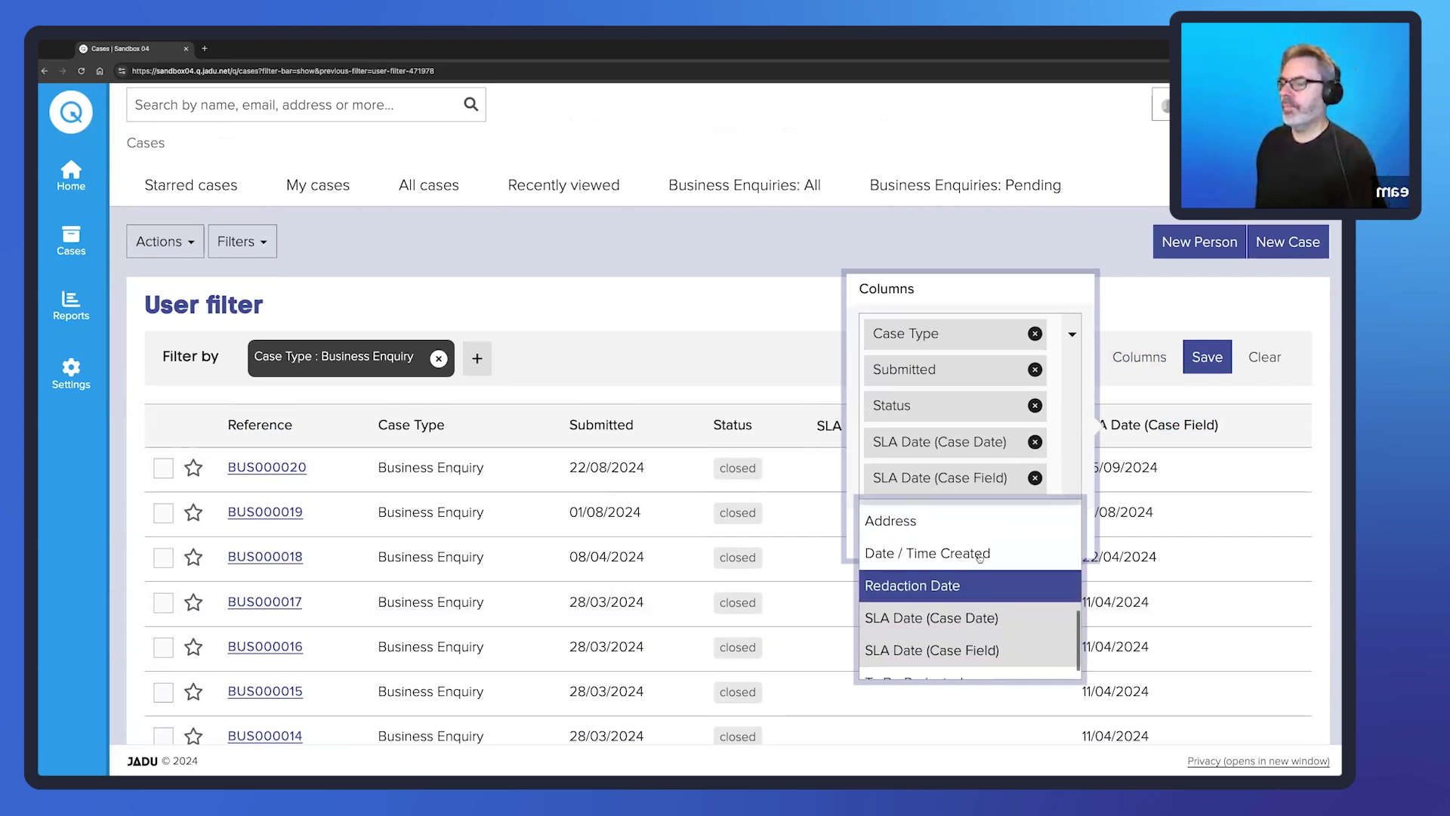
scroll(979, 559, up, 3)
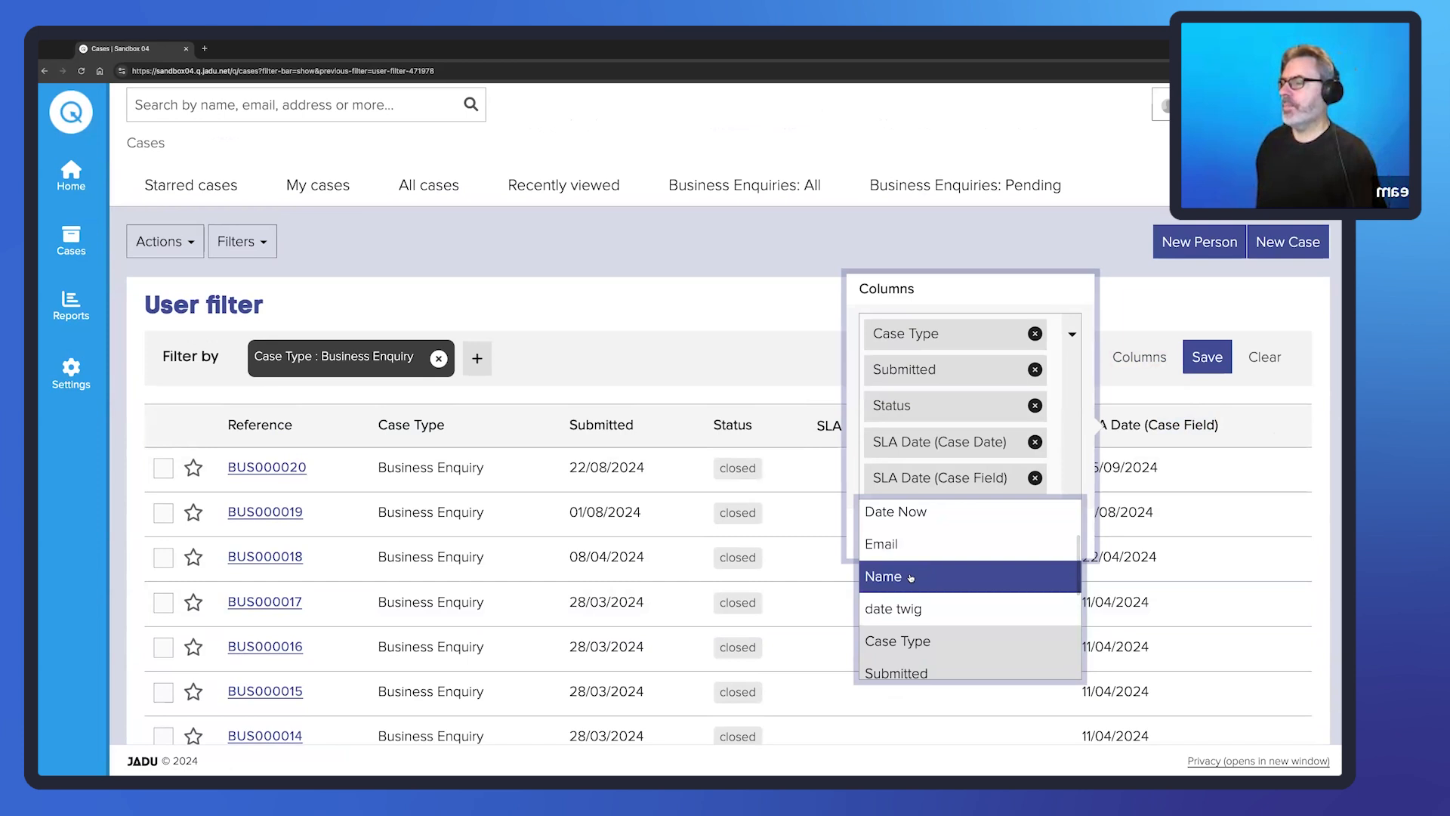
click(936, 582)
click(884, 569)
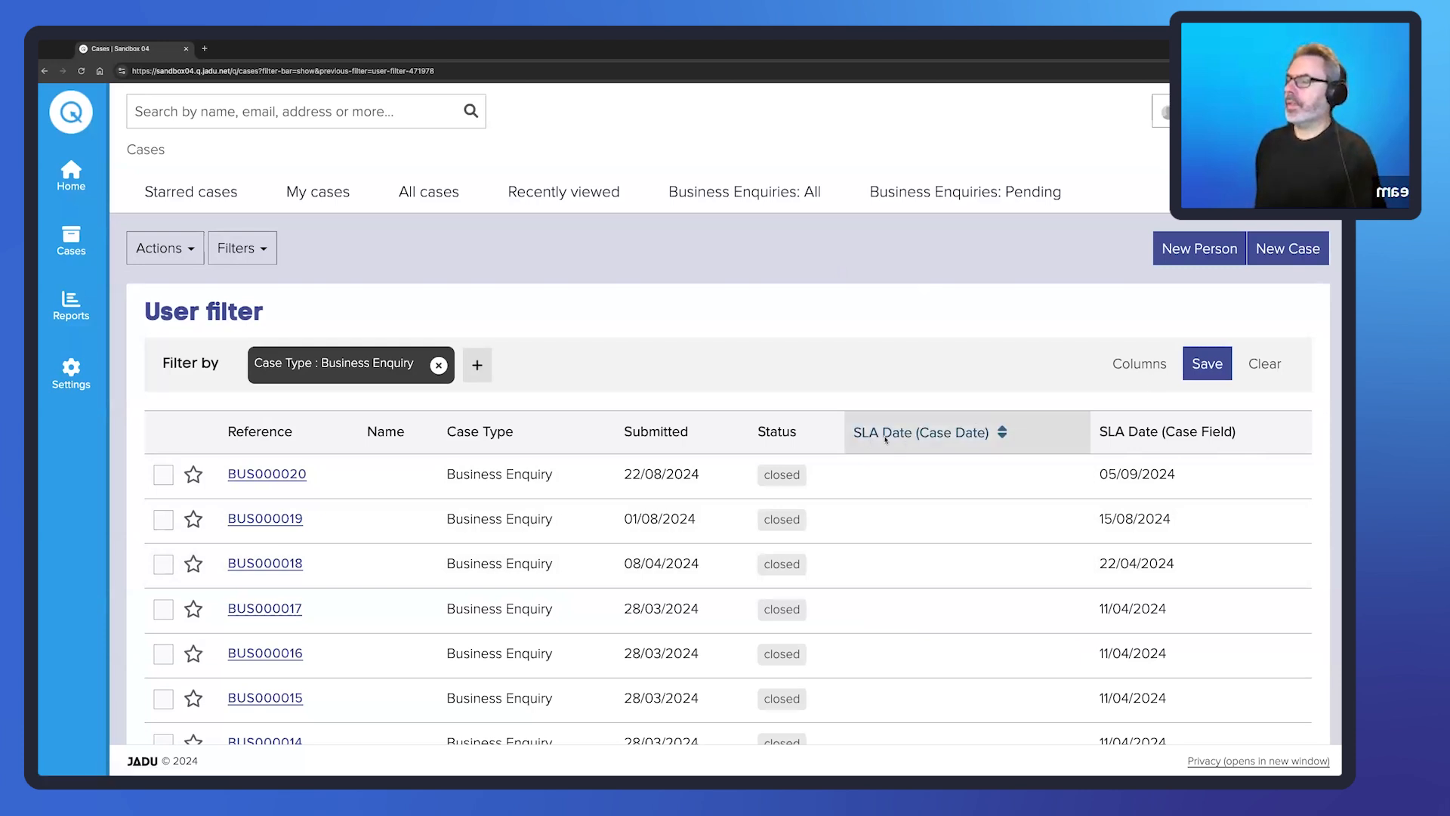
- Review the columns selected for the user filter's case list and close the selection without changing it
click(1139, 363)
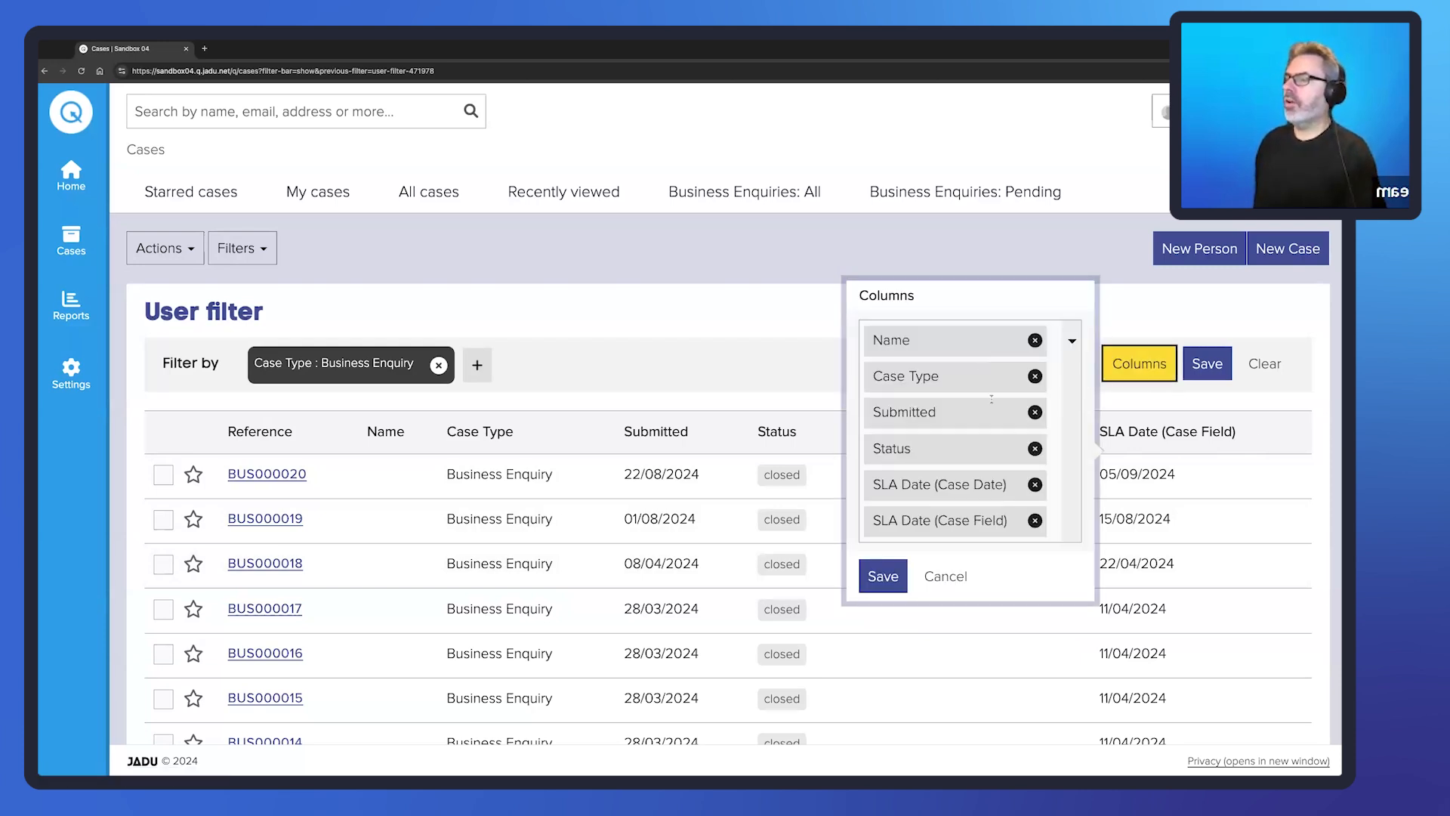
scroll(1052, 415, down, 2)
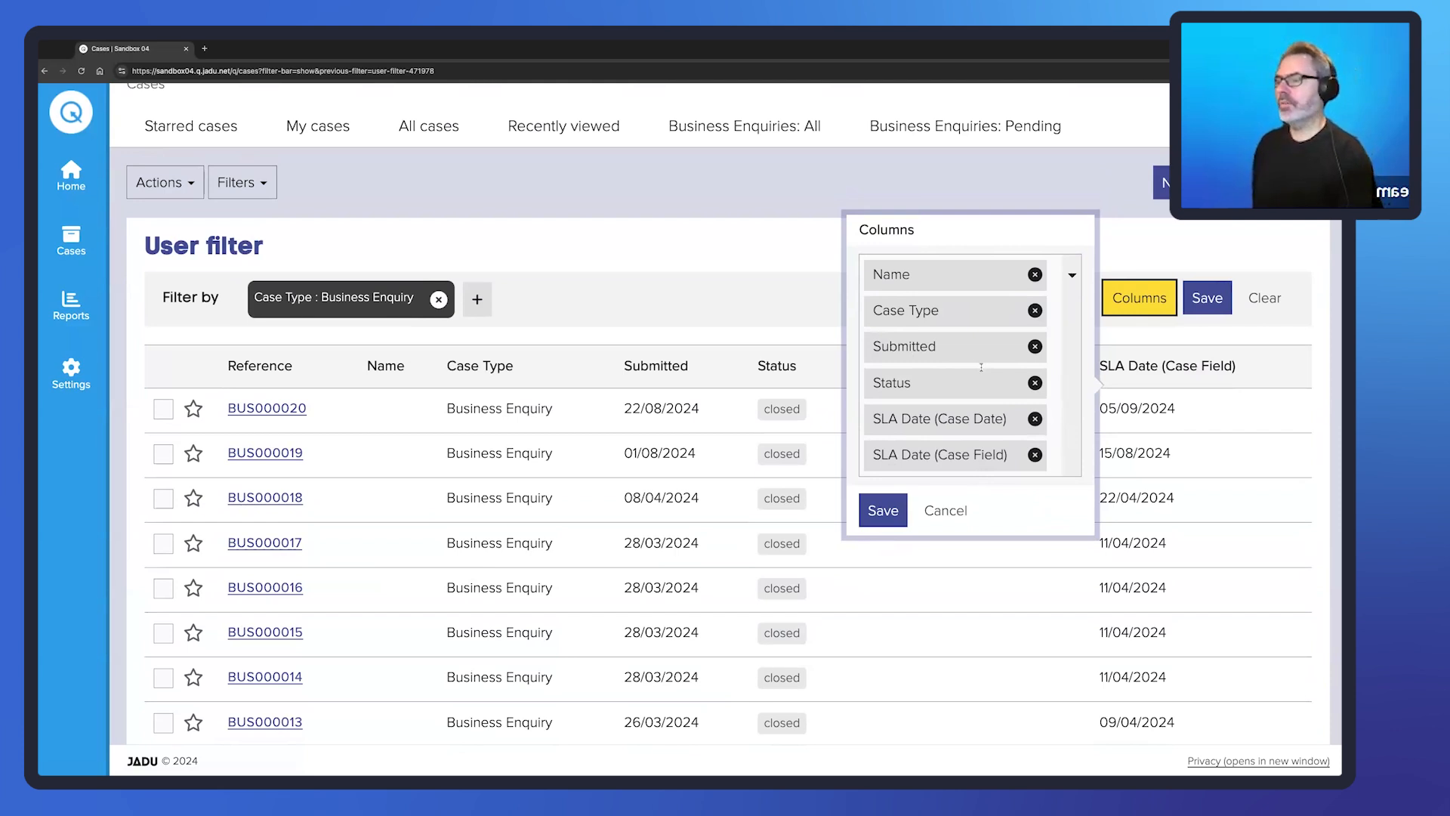
click(956, 510)
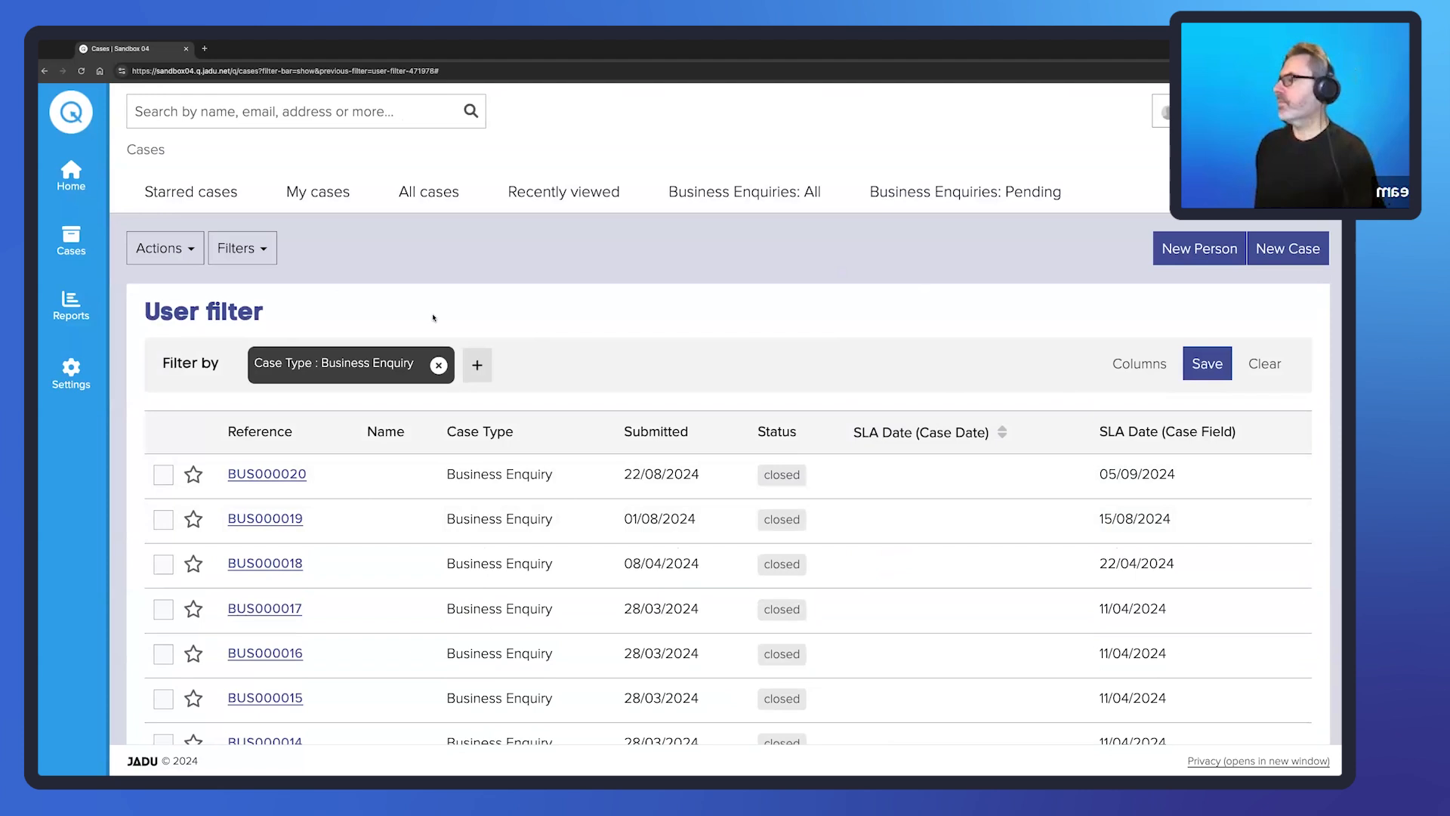
- Open the Case List Columns settings and examine the types, visibility and positions of the defined columns
click(72, 374)
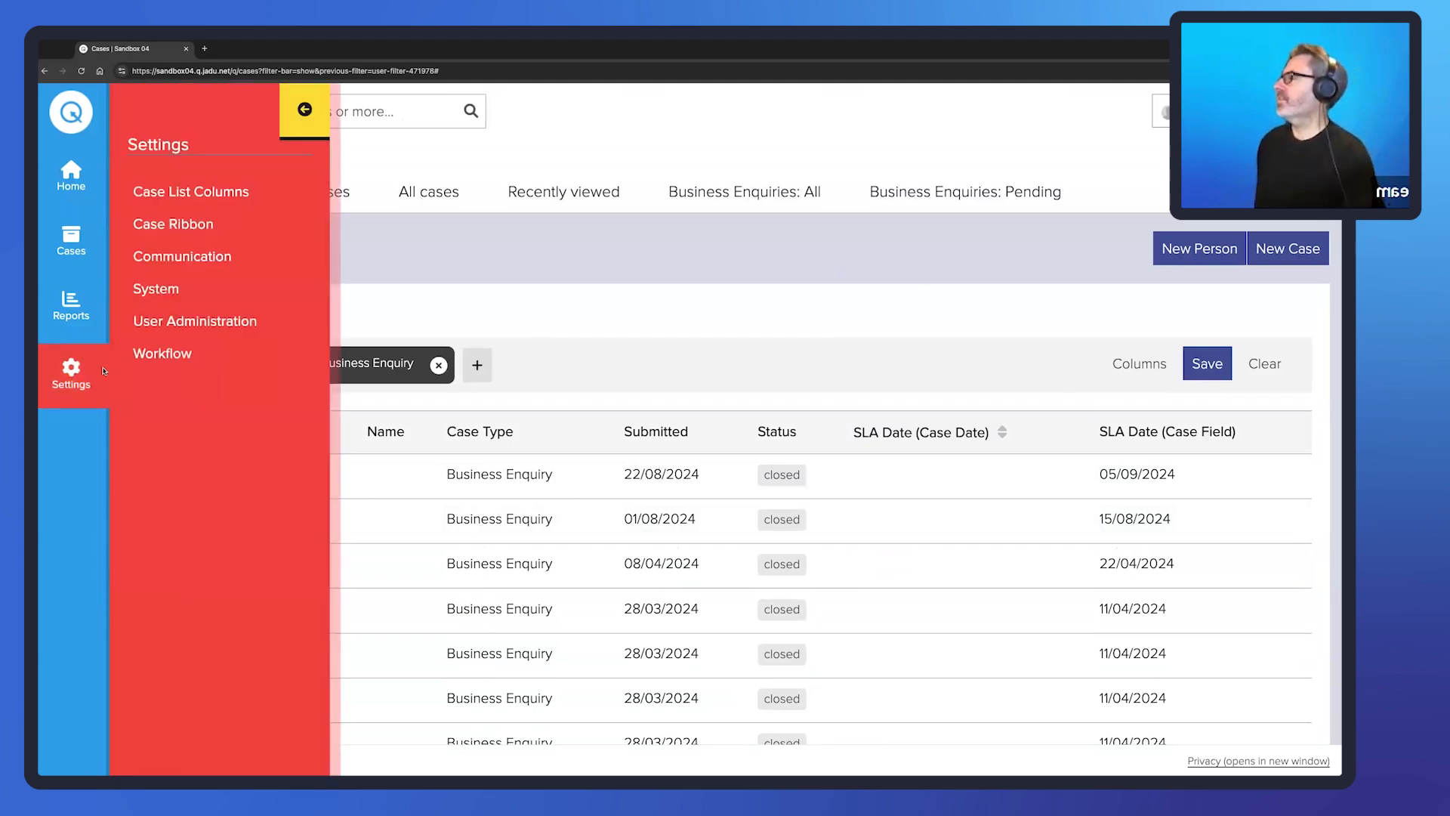
click(201, 192)
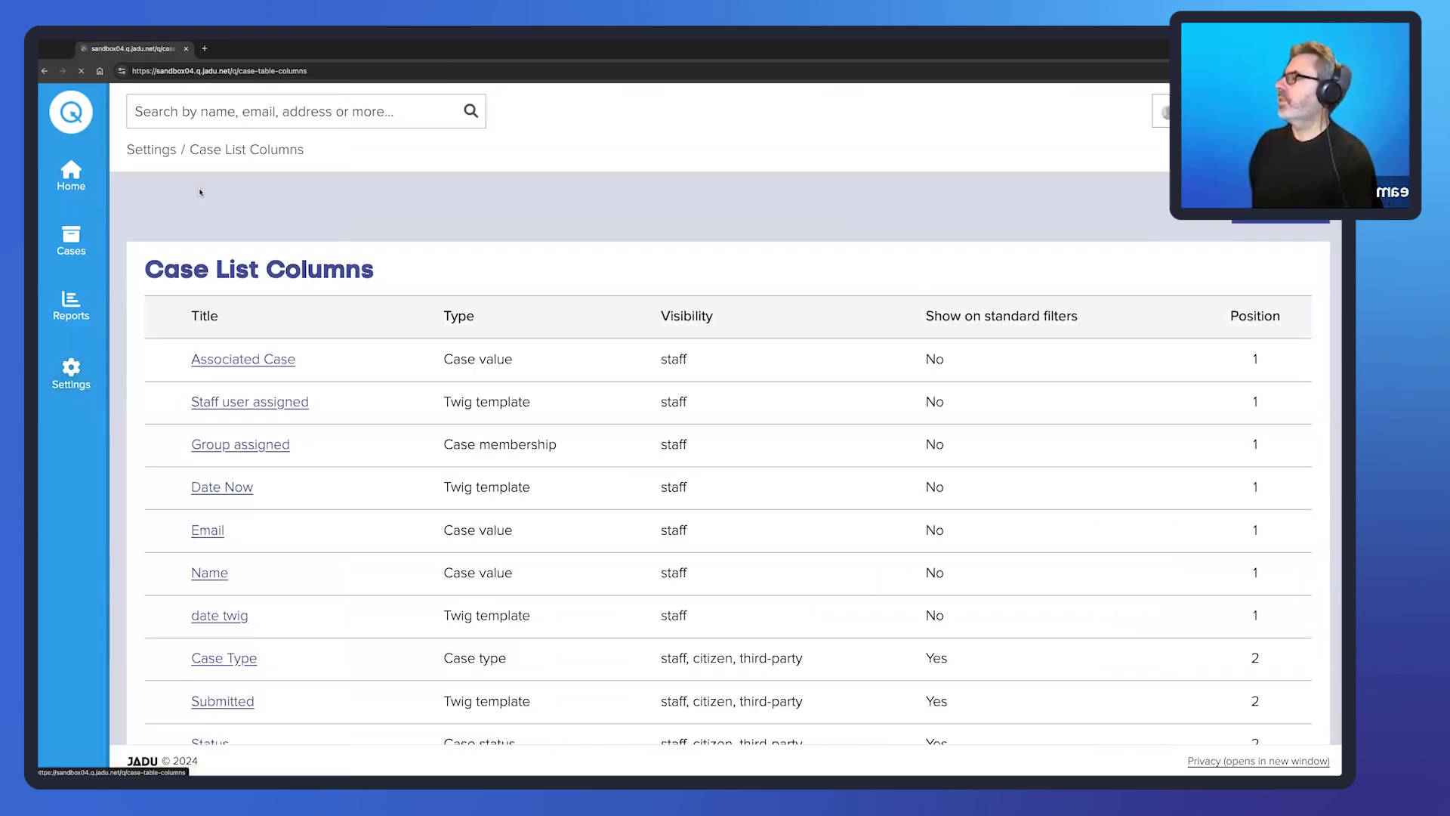
scroll(725, 415, down, 4)
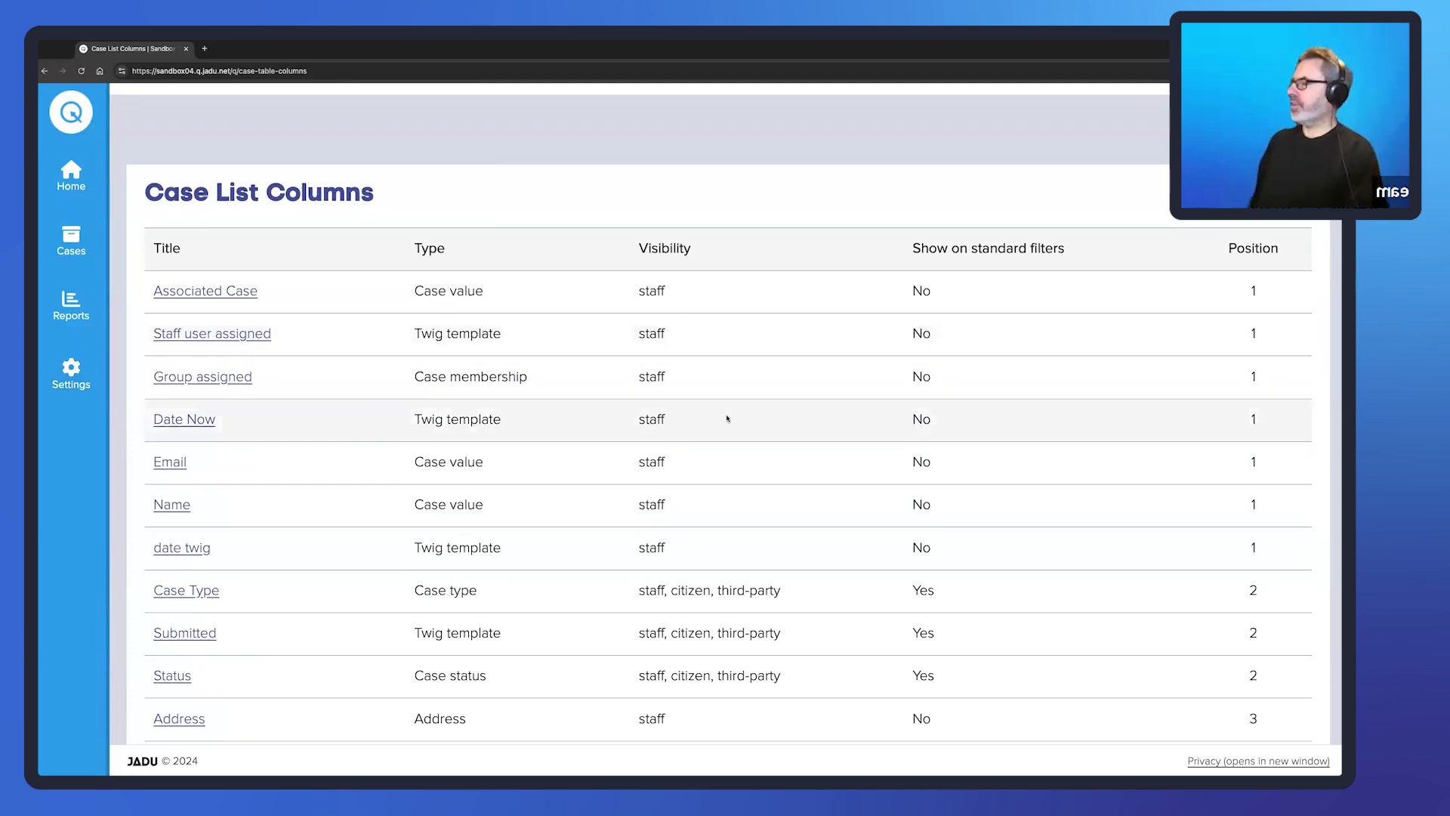
scroll(728, 418, up, 5)
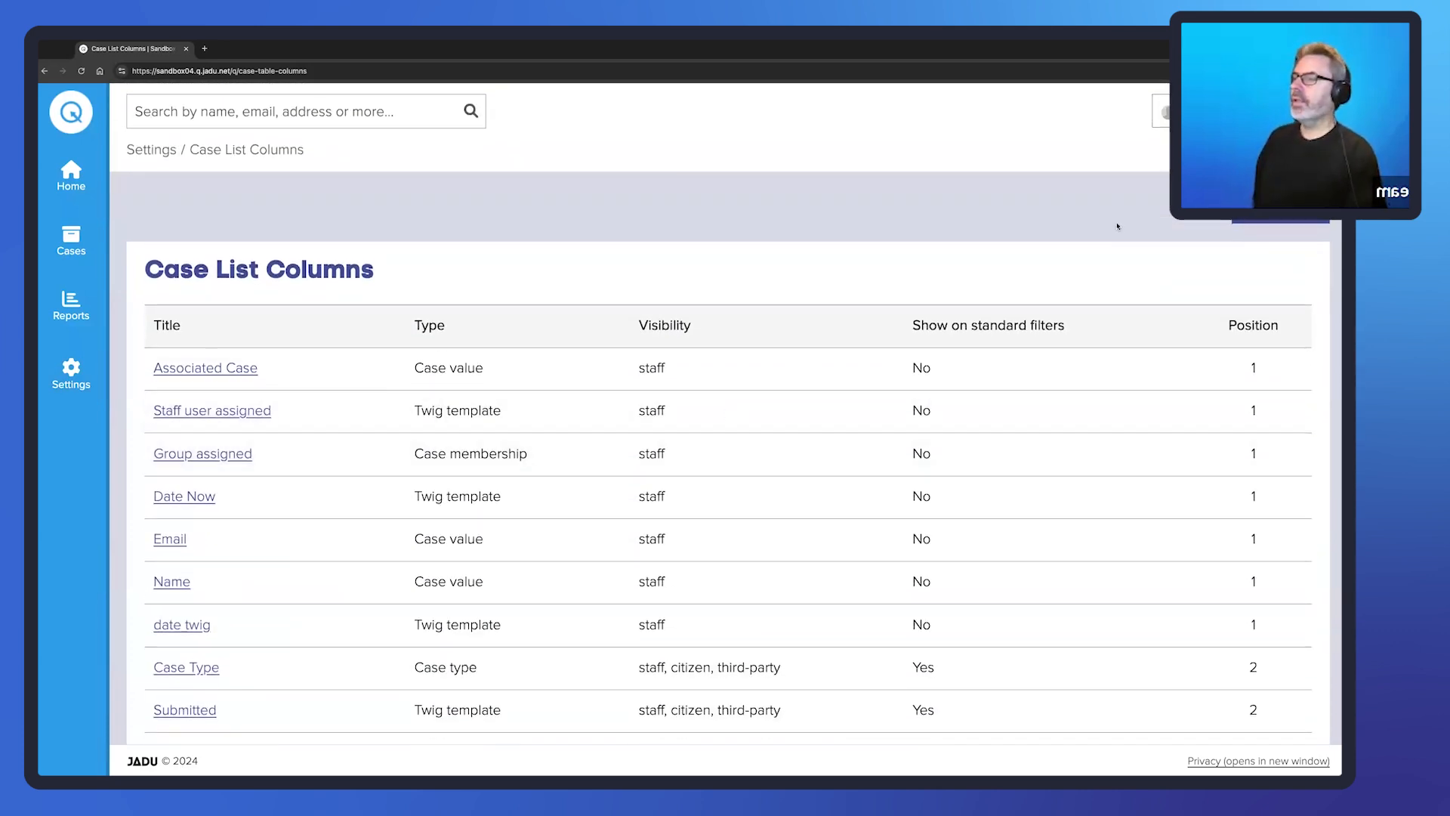
scroll(1039, 262, down, 4)
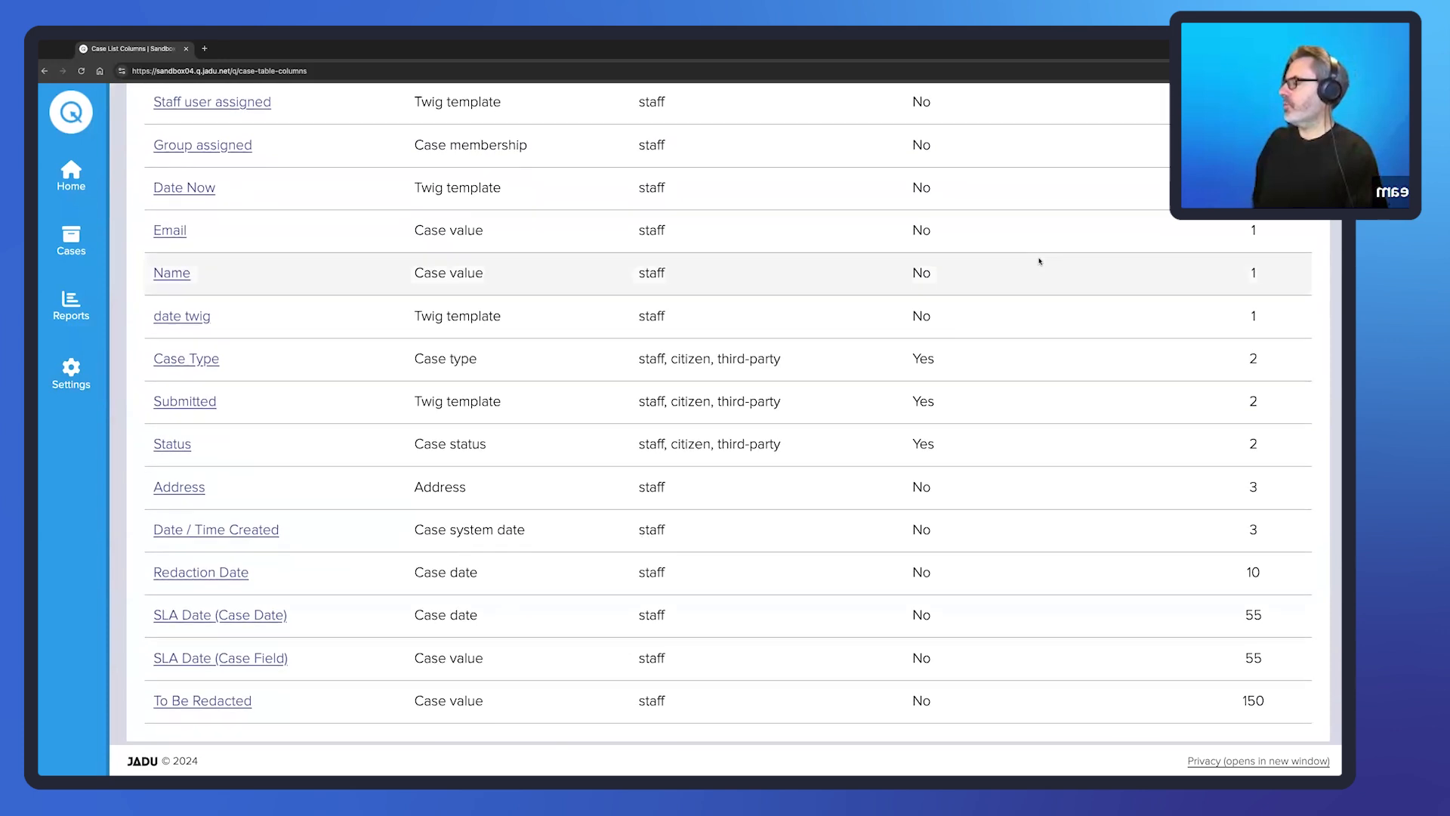
scroll(1040, 262, up, 4)
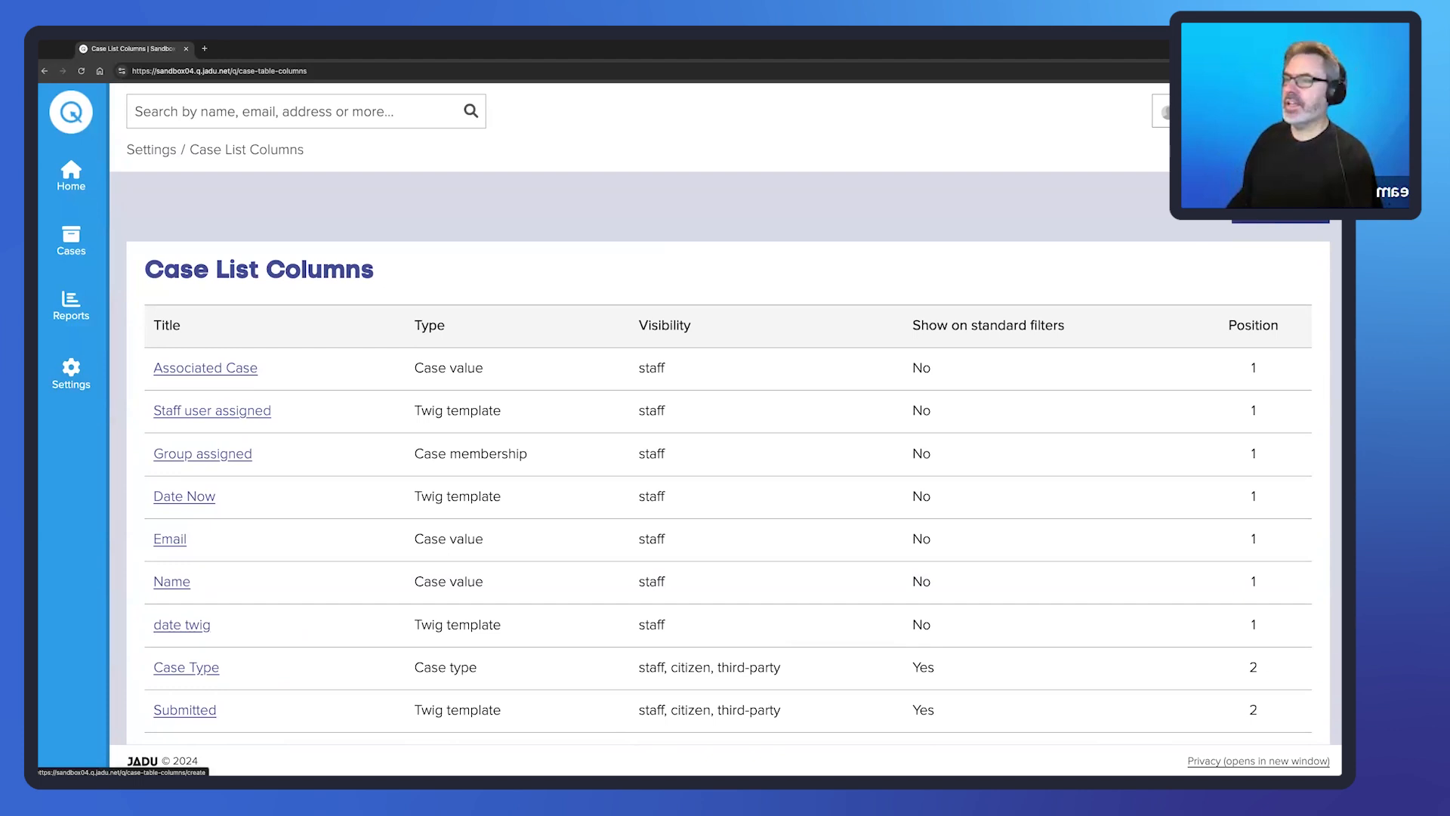
- Start a new case list column titled SLA Status, visible to Staff, with position 9
click(1284, 213)
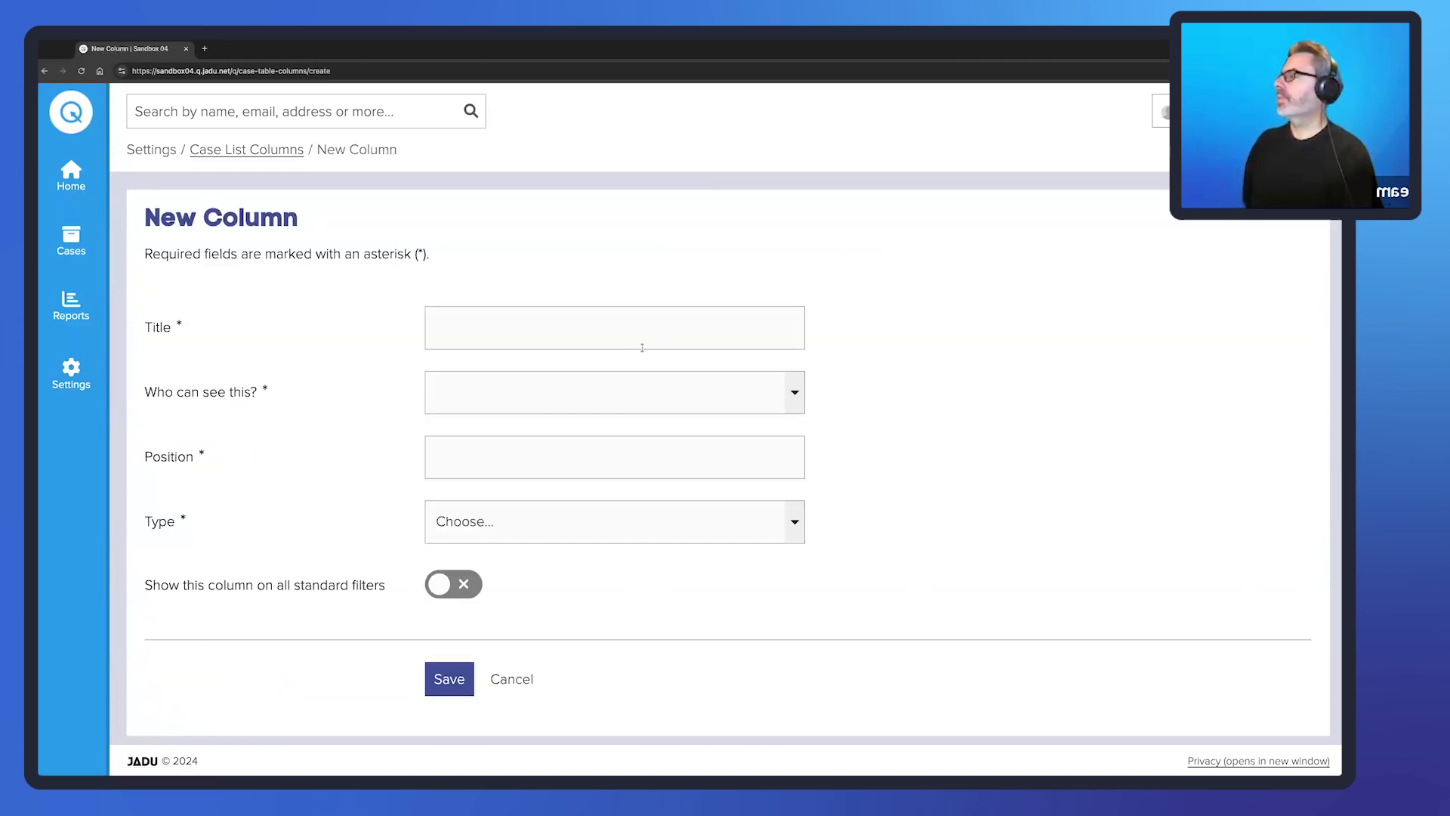
click(620, 329)
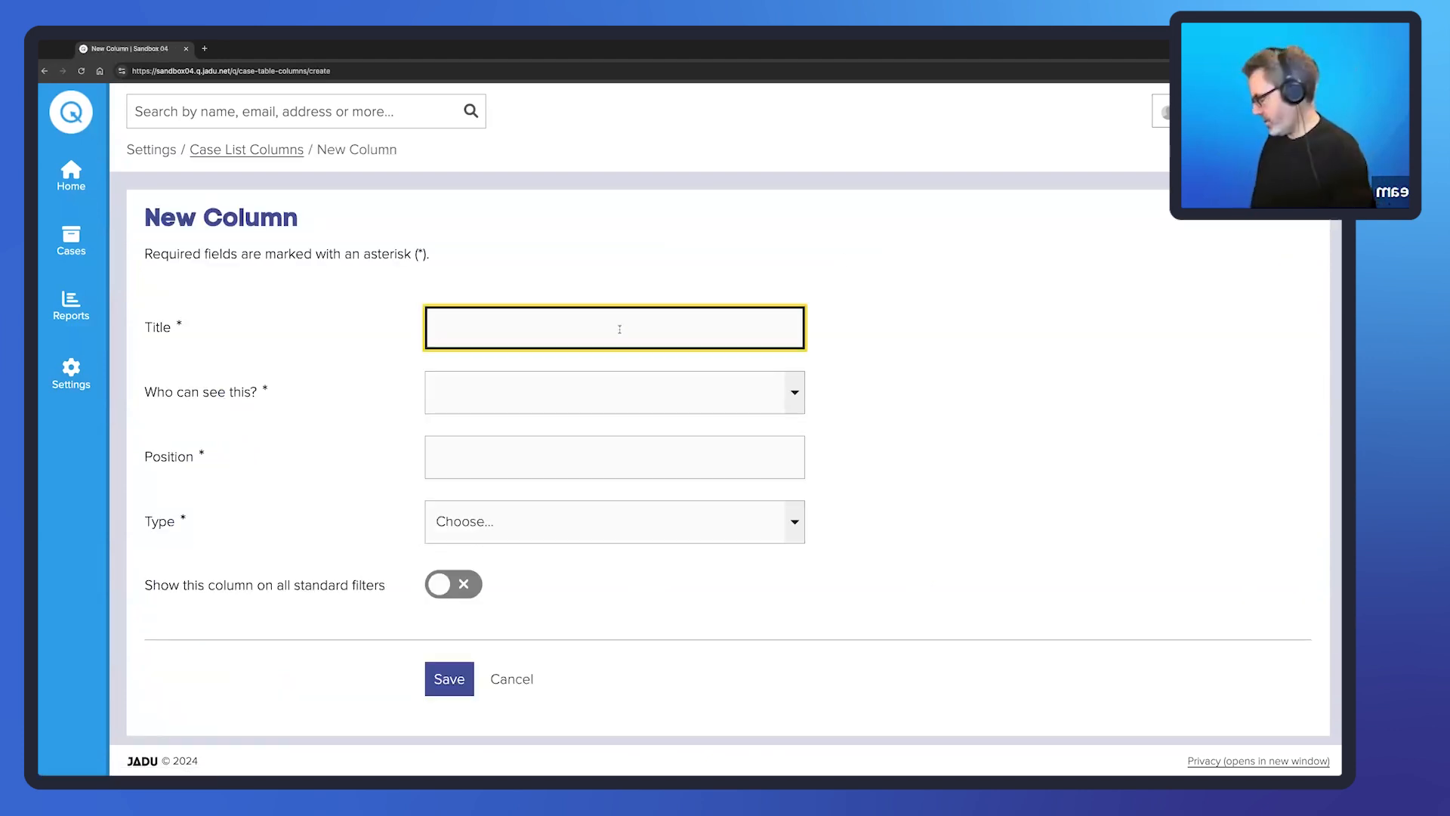
text(SLA )
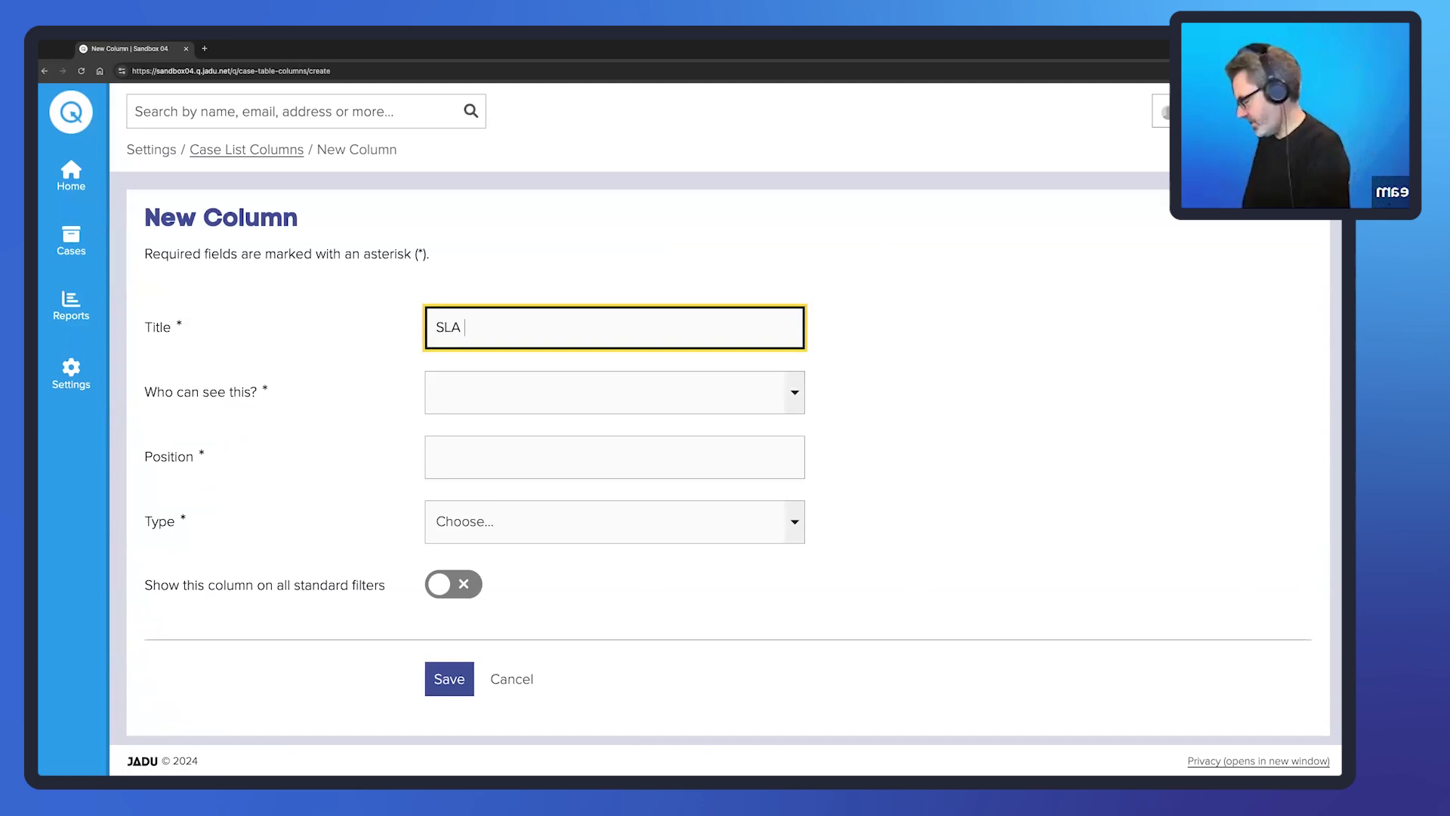
text(Status)
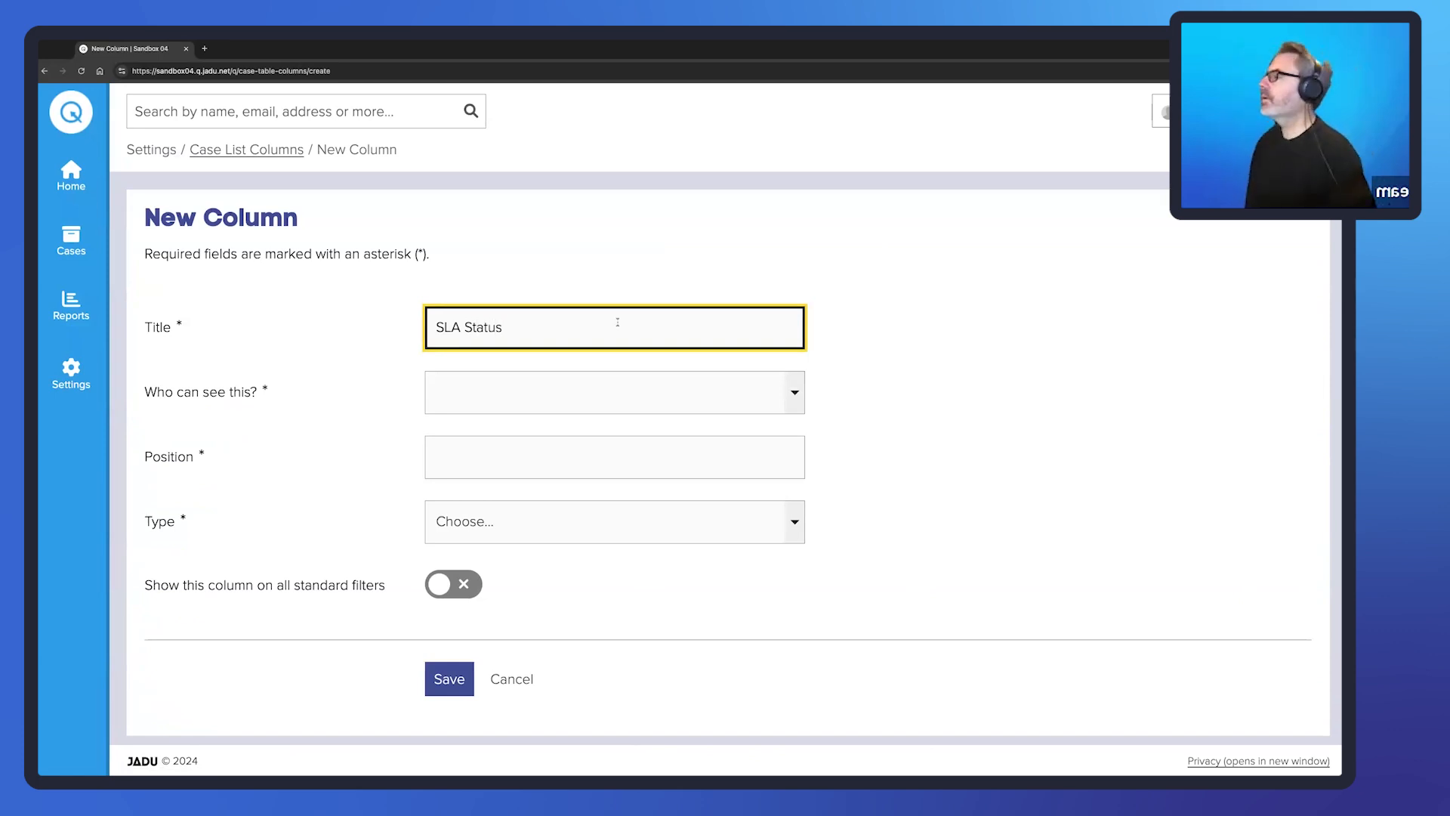
click(590, 385)
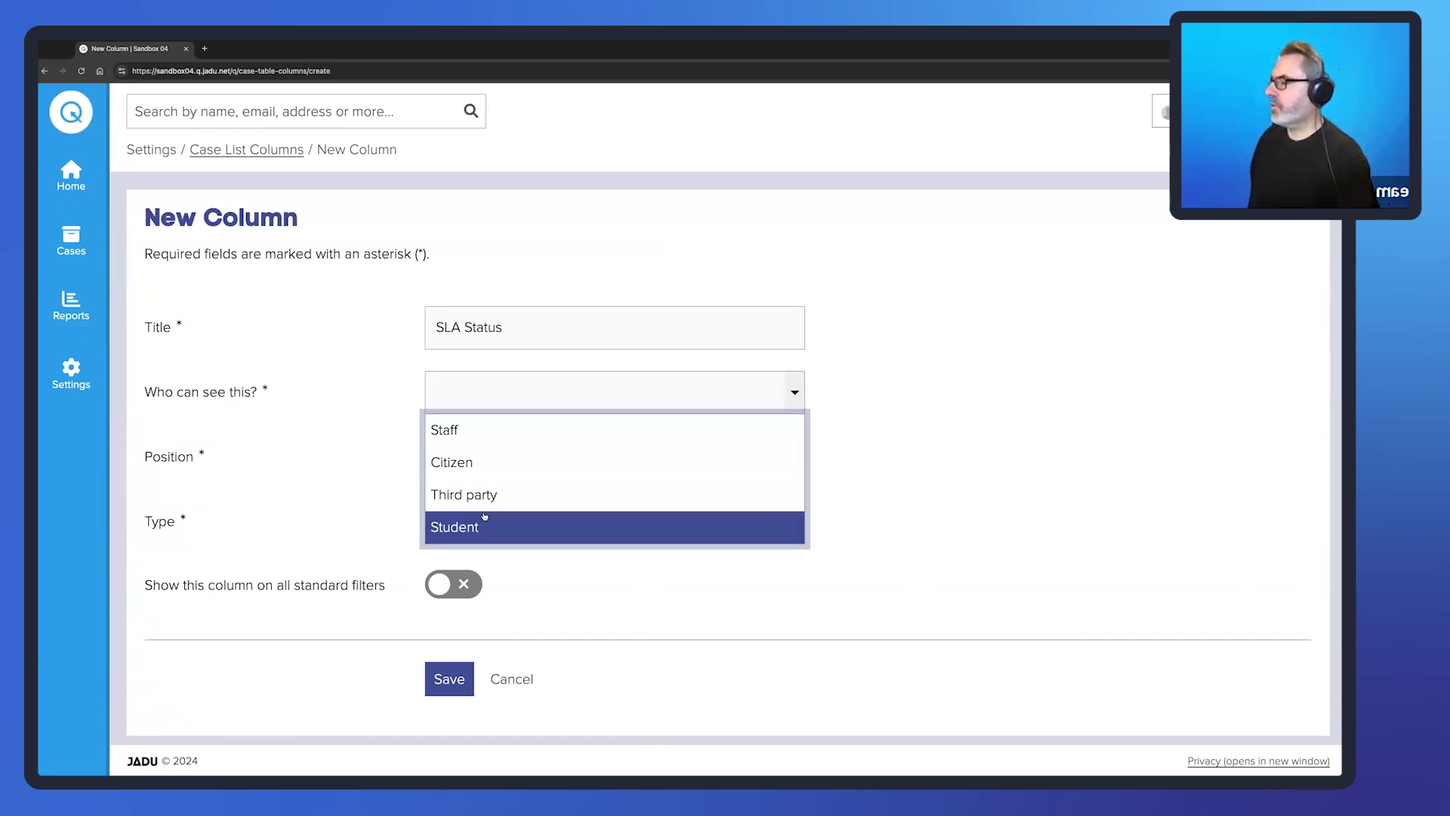
click(461, 431)
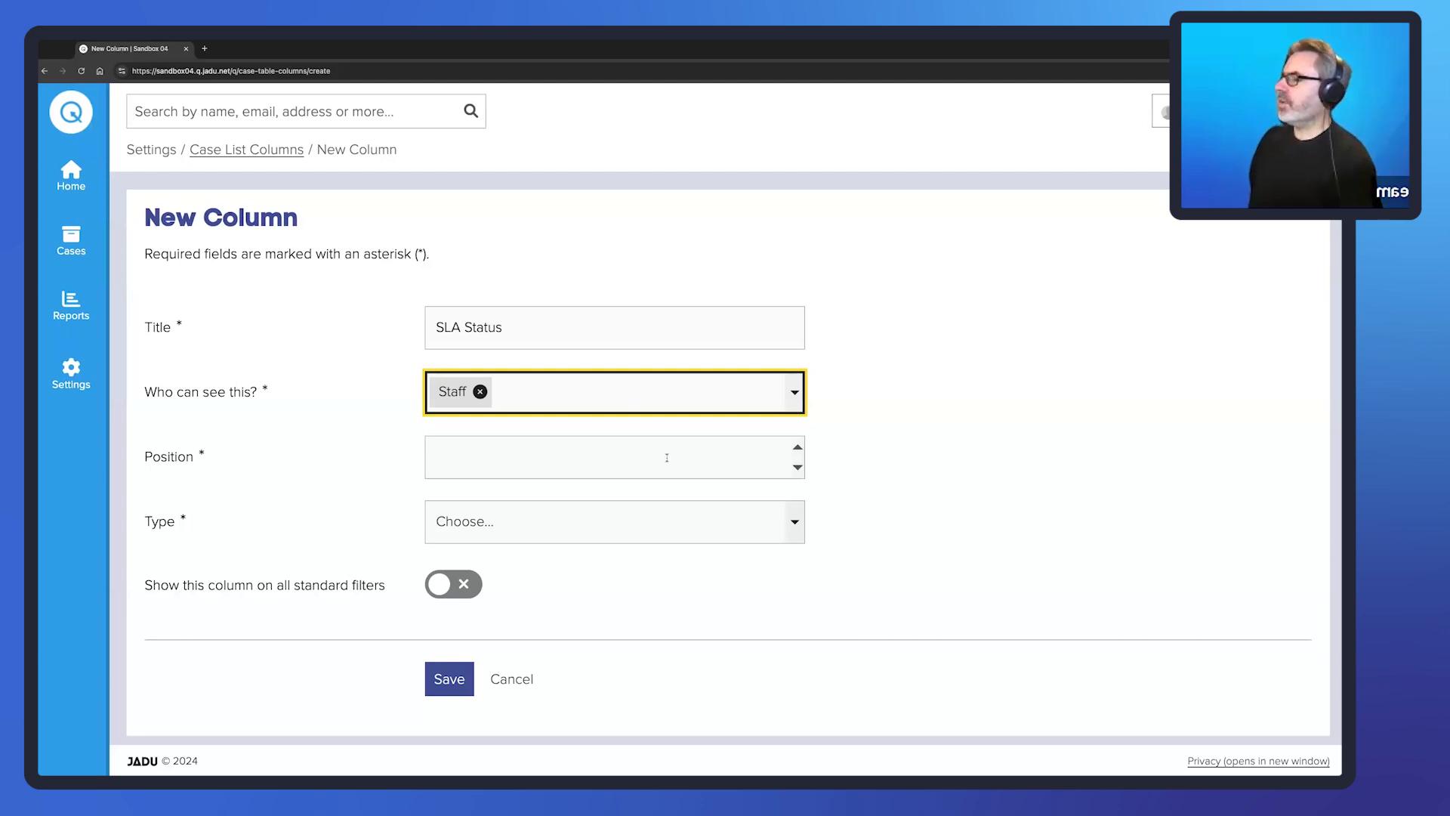
click(544, 453)
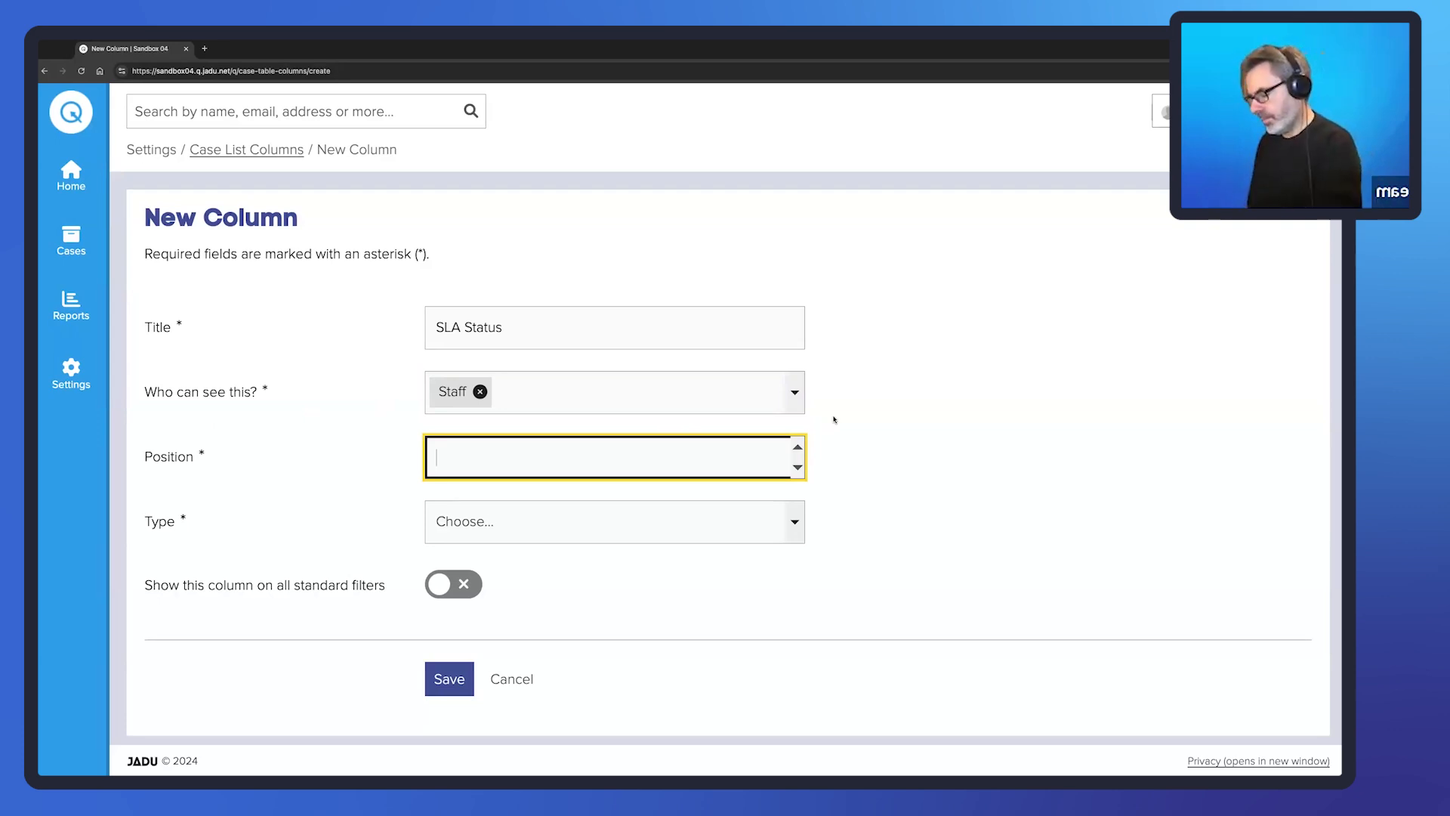
text(9)
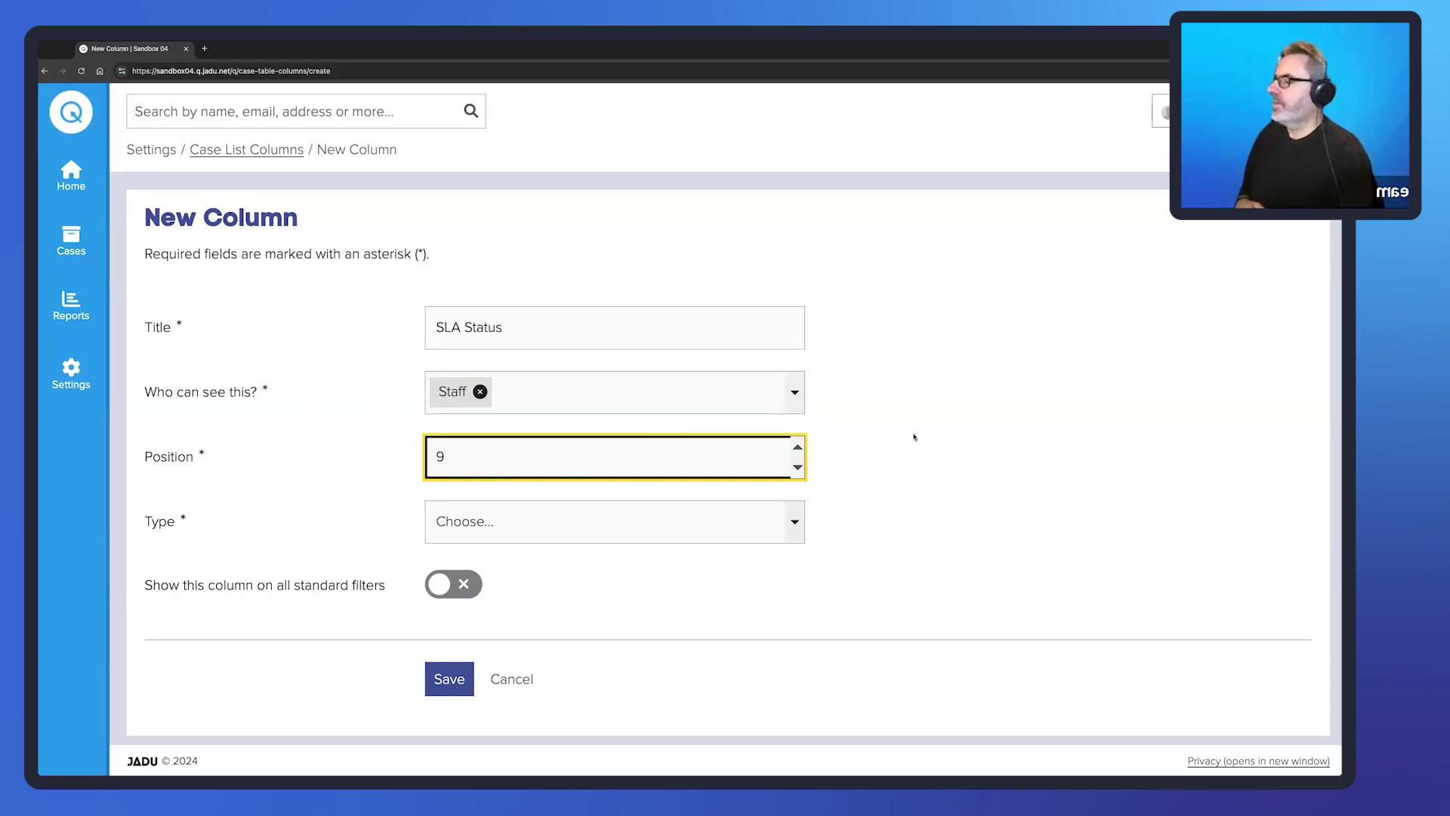
- Look through the available column types and set the new column's type to Case membership
click(799, 530)
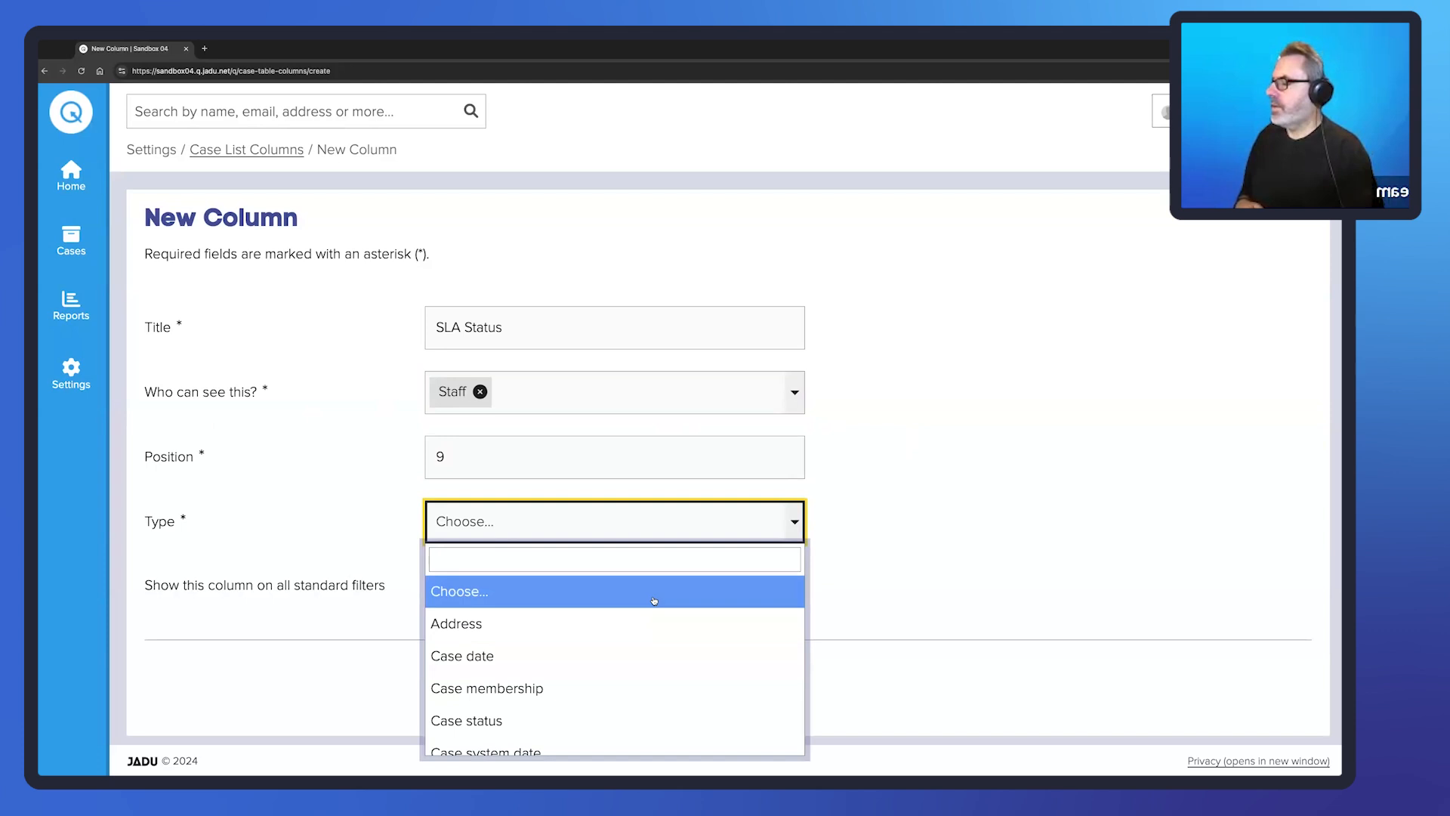
scroll(654, 601, down, 1)
scroll(654, 601, down, 2)
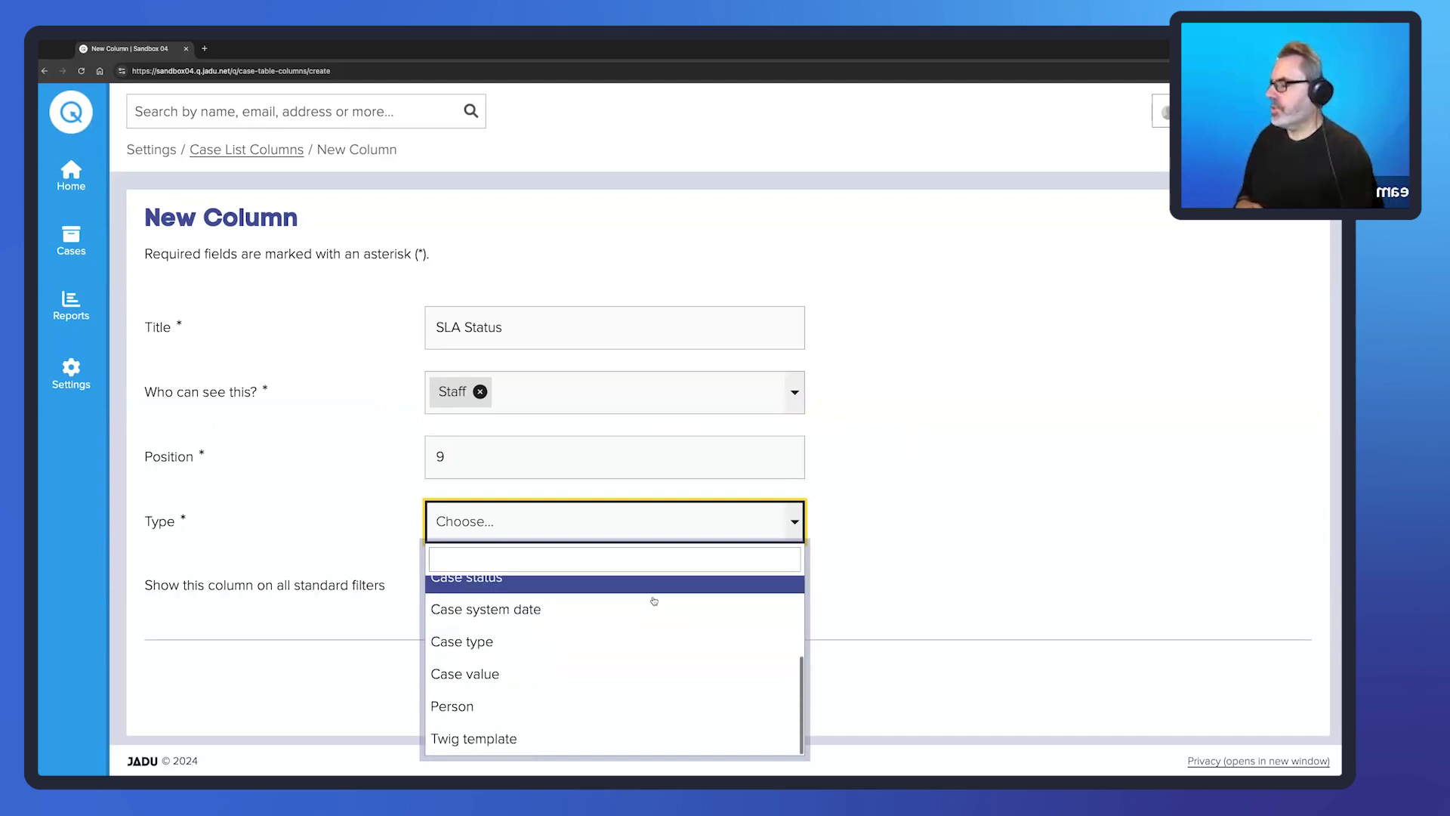
scroll(654, 601, up, 1)
scroll(654, 601, up, 1)
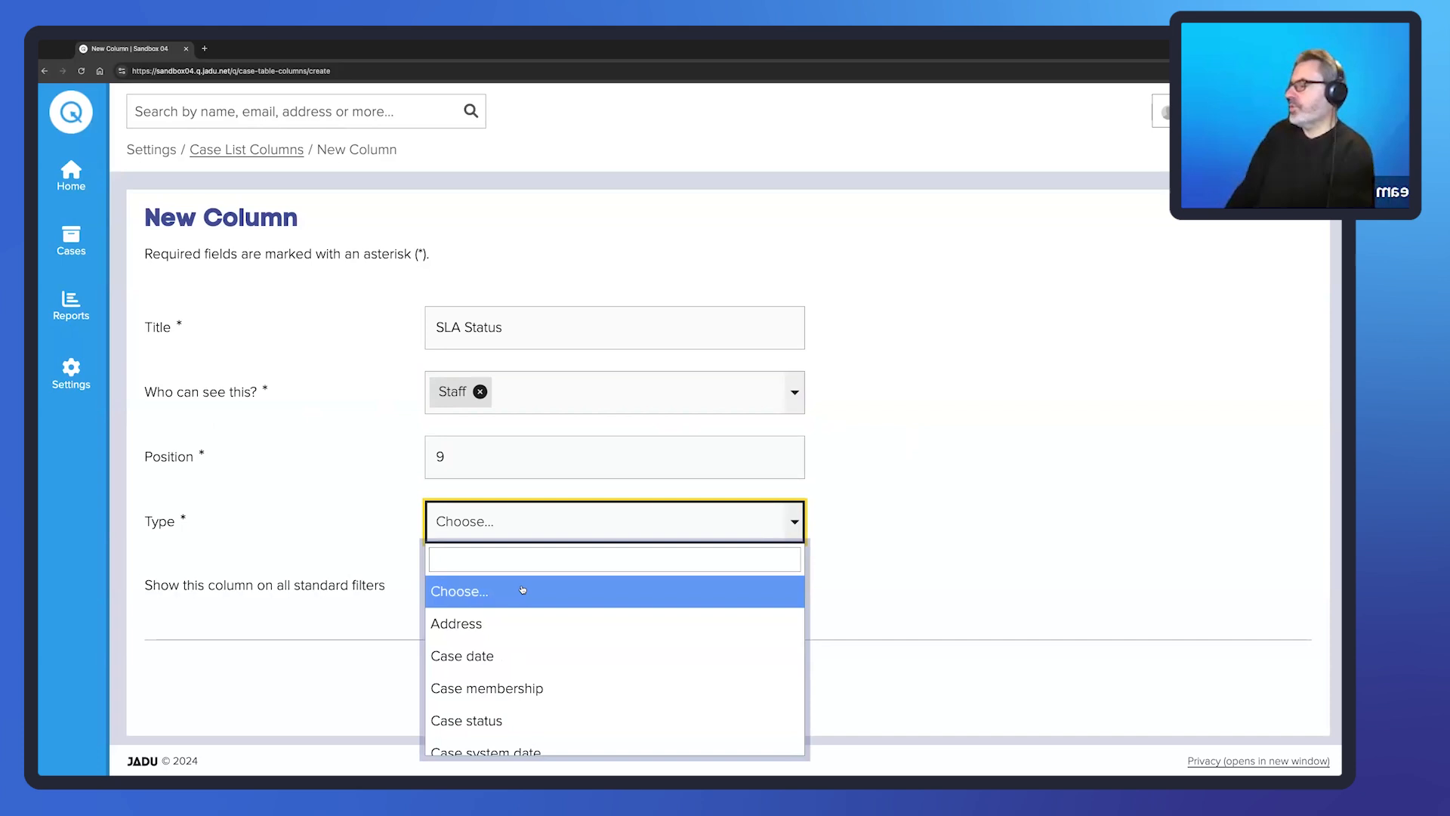
scroll(522, 590, down, 1)
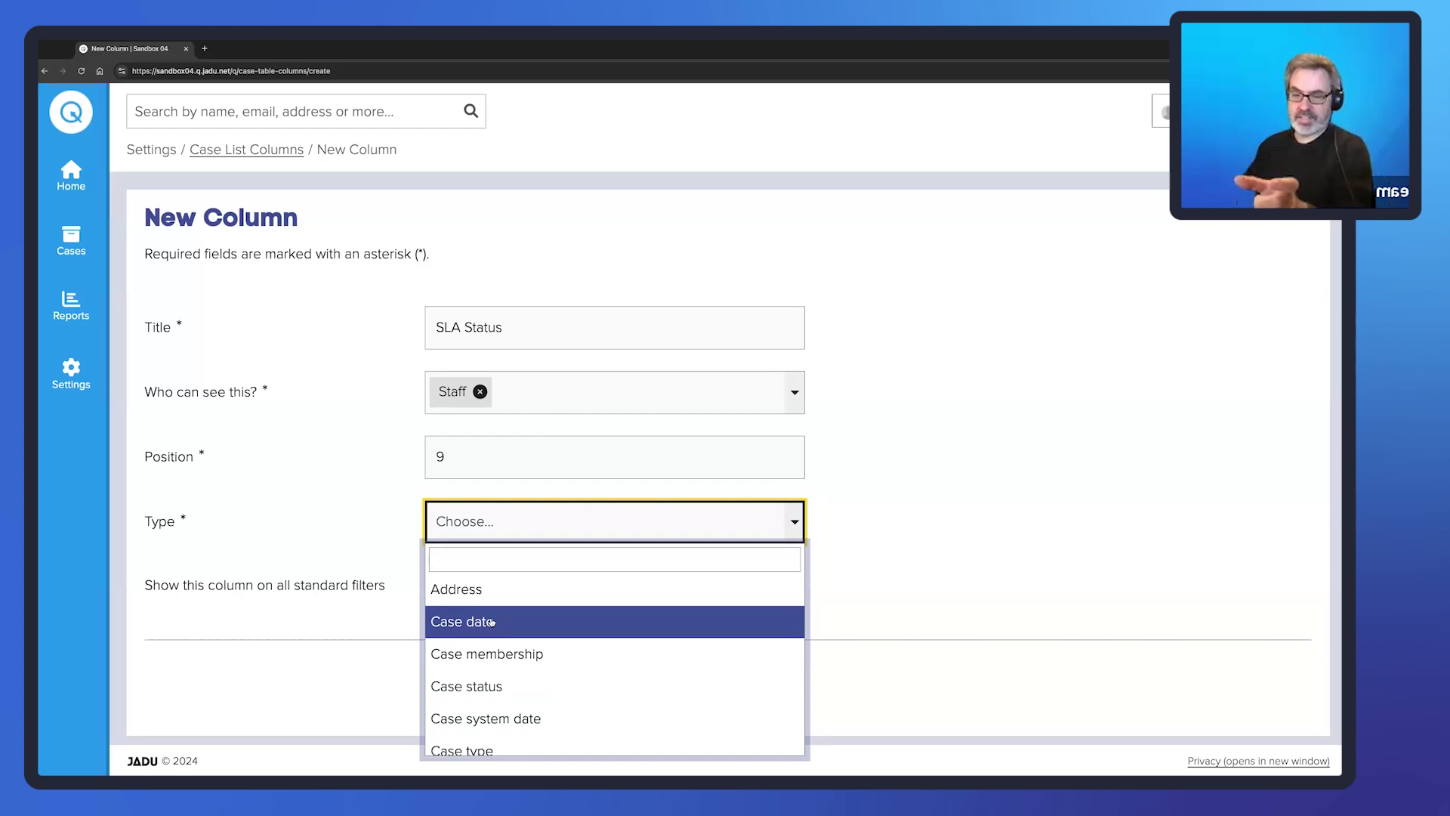
click(521, 657)
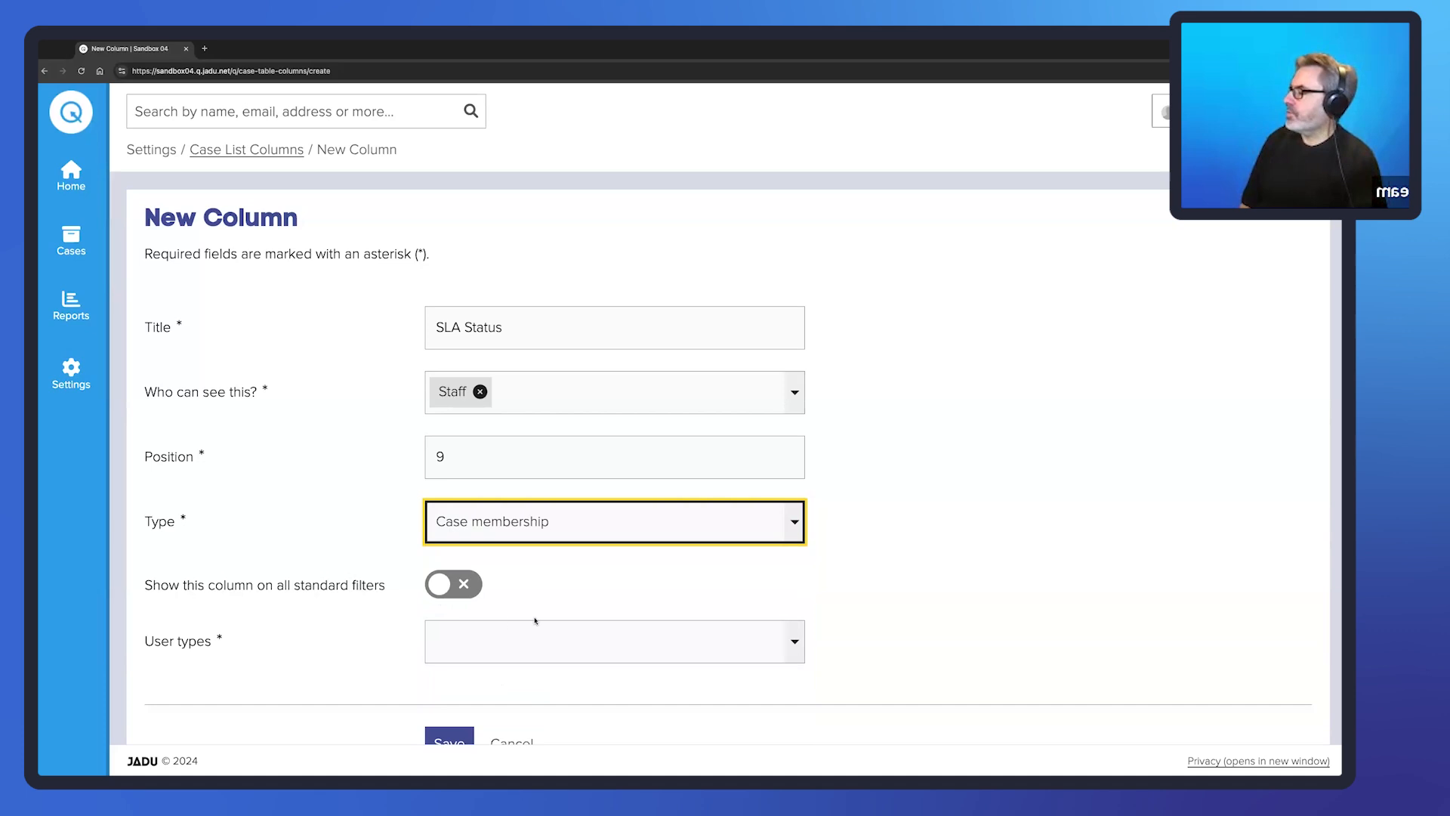
- Try Staff as the user type for the case membership column and remove it again
click(787, 657)
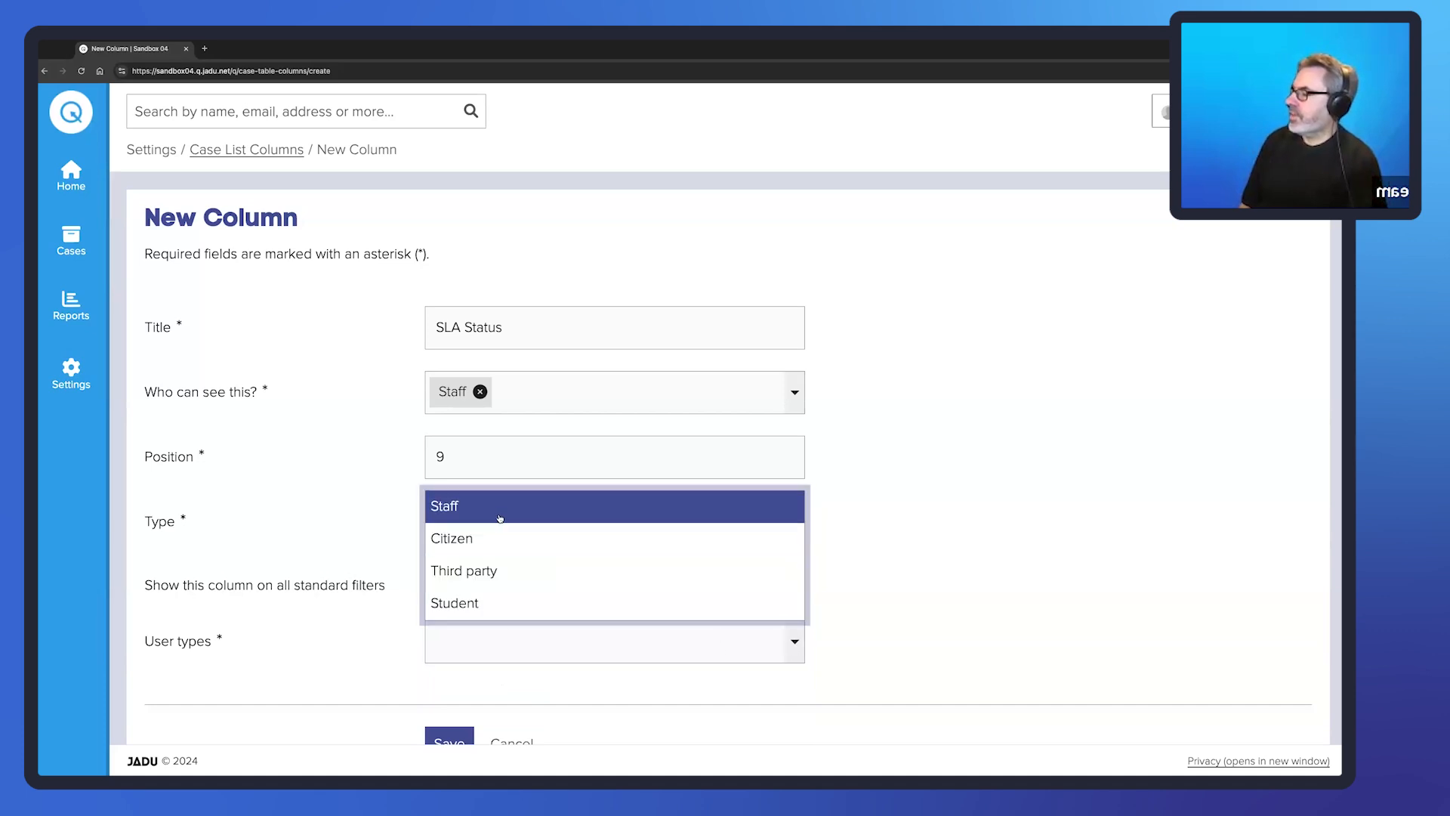
click(457, 509)
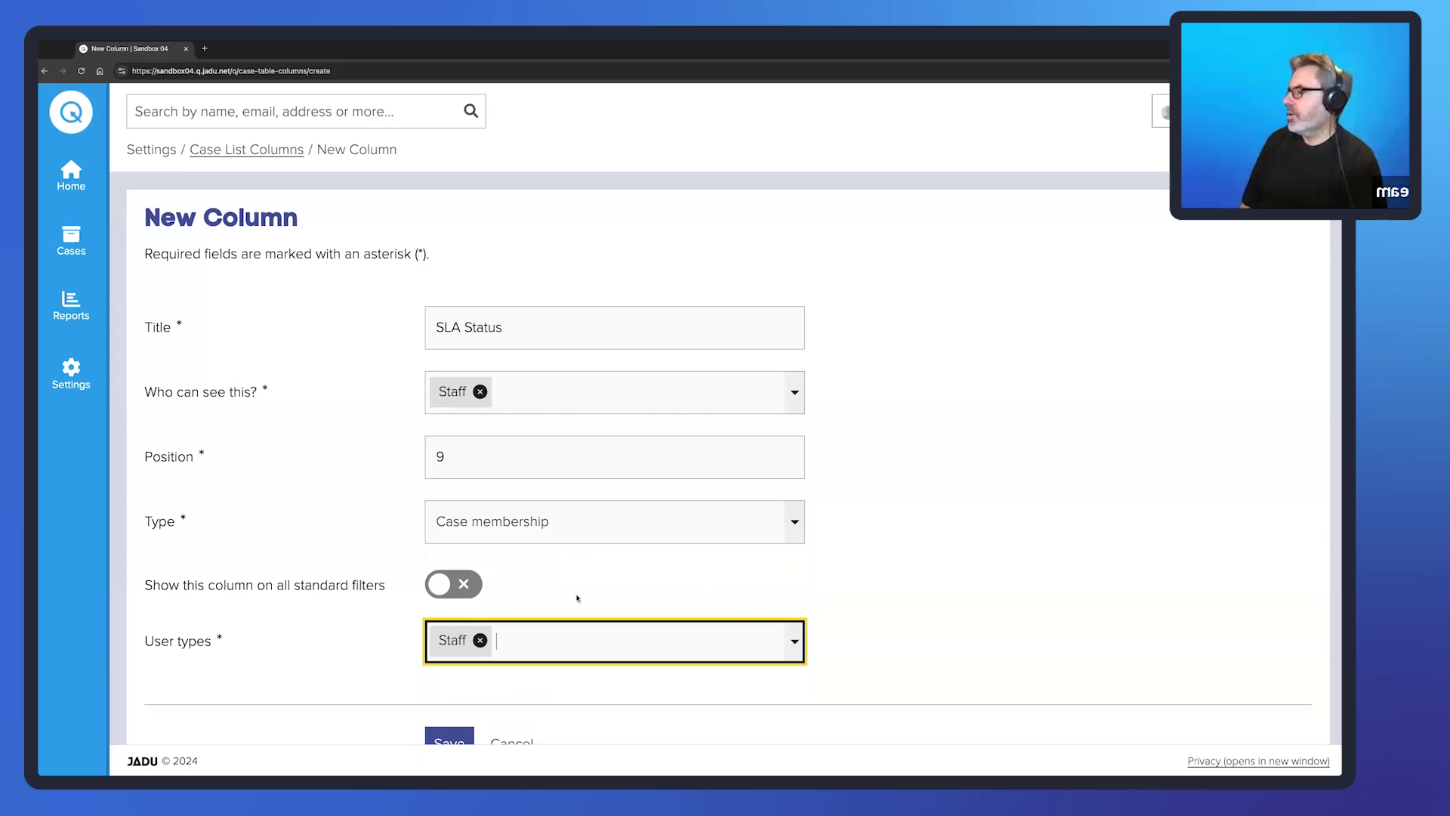
click(480, 641)
click(858, 557)
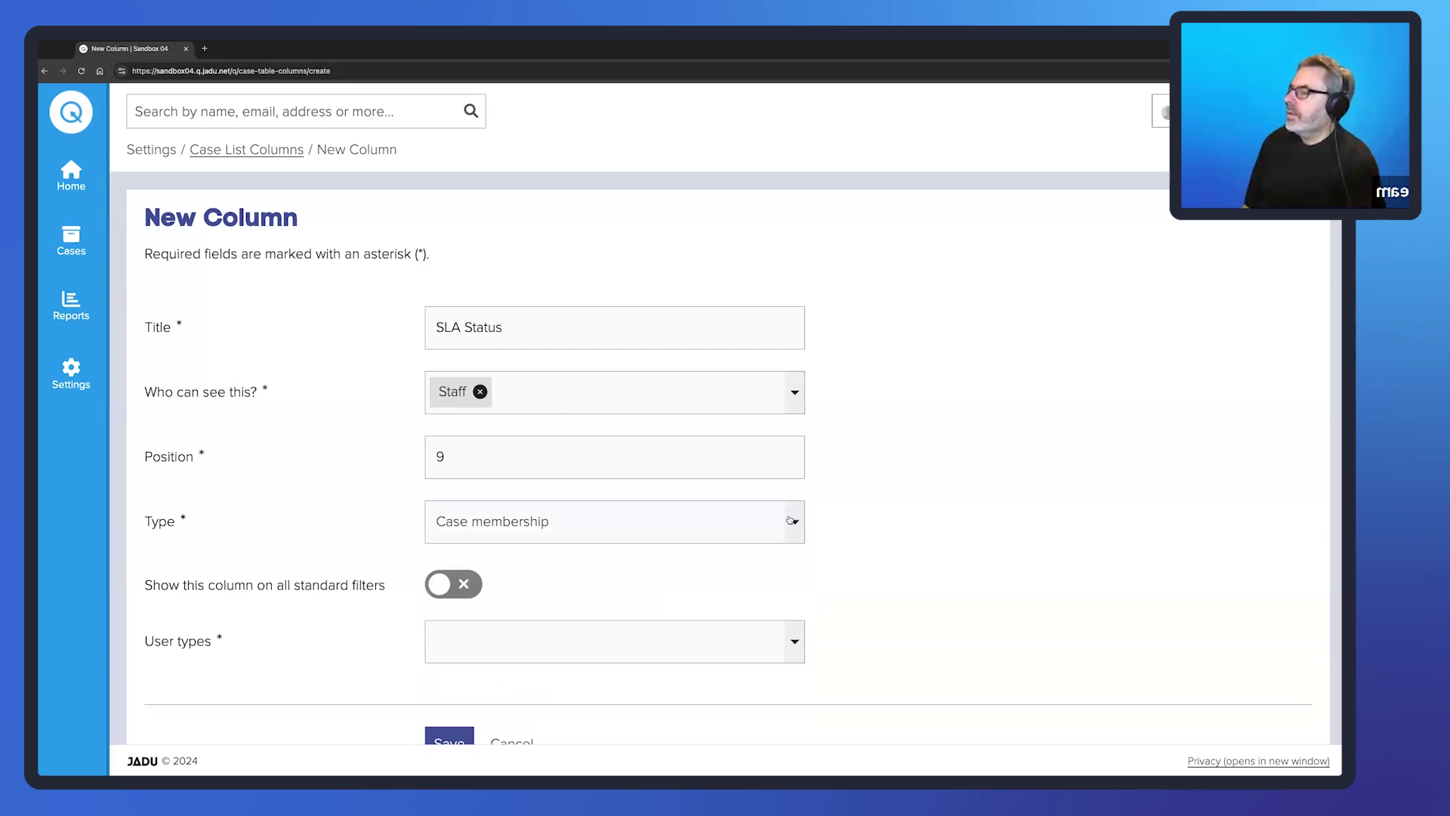
- Change the SLA Status column's type to Case system date
click(789, 520)
scroll(559, 683, down, 1)
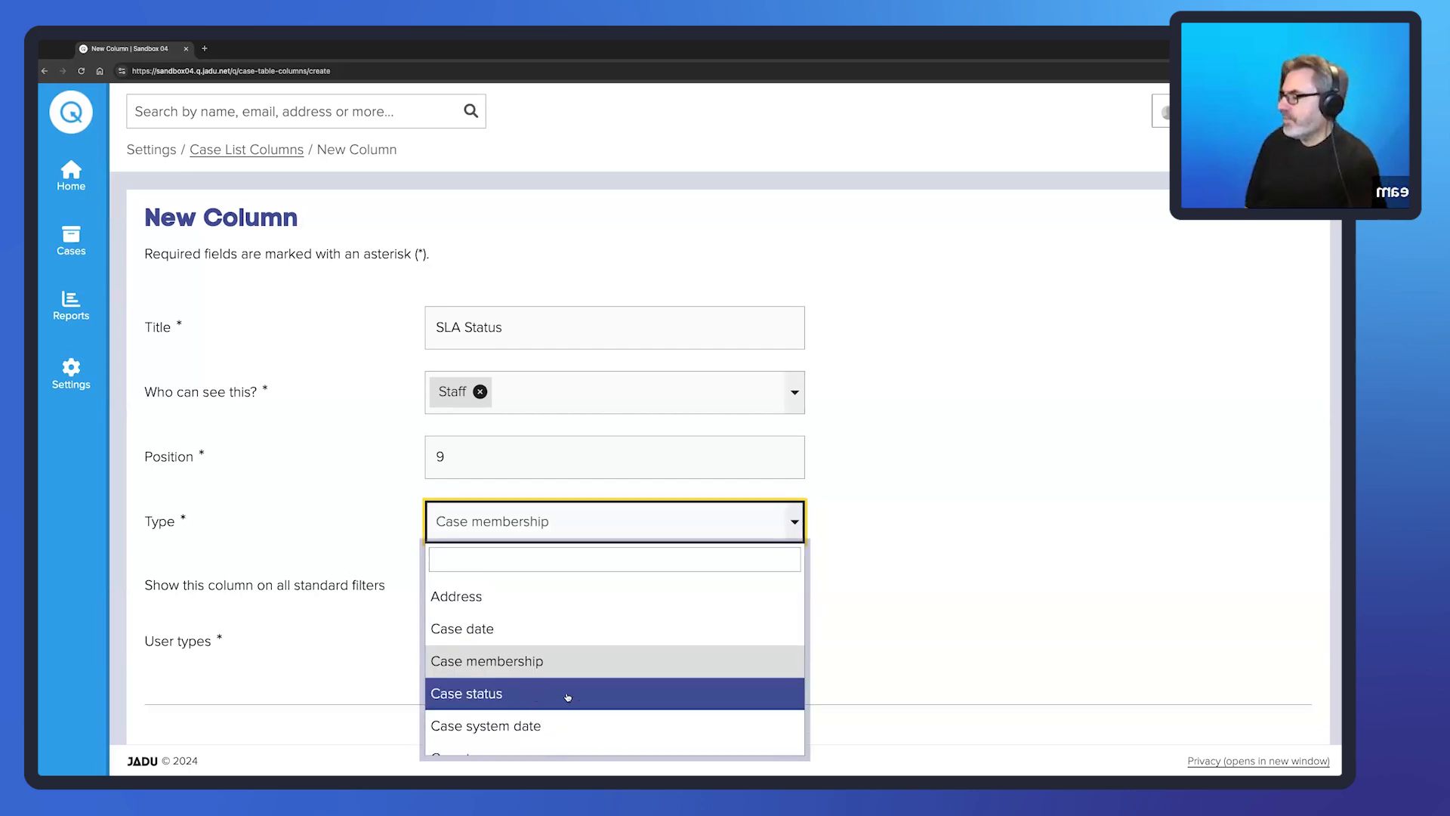
scroll(567, 695, down, 2)
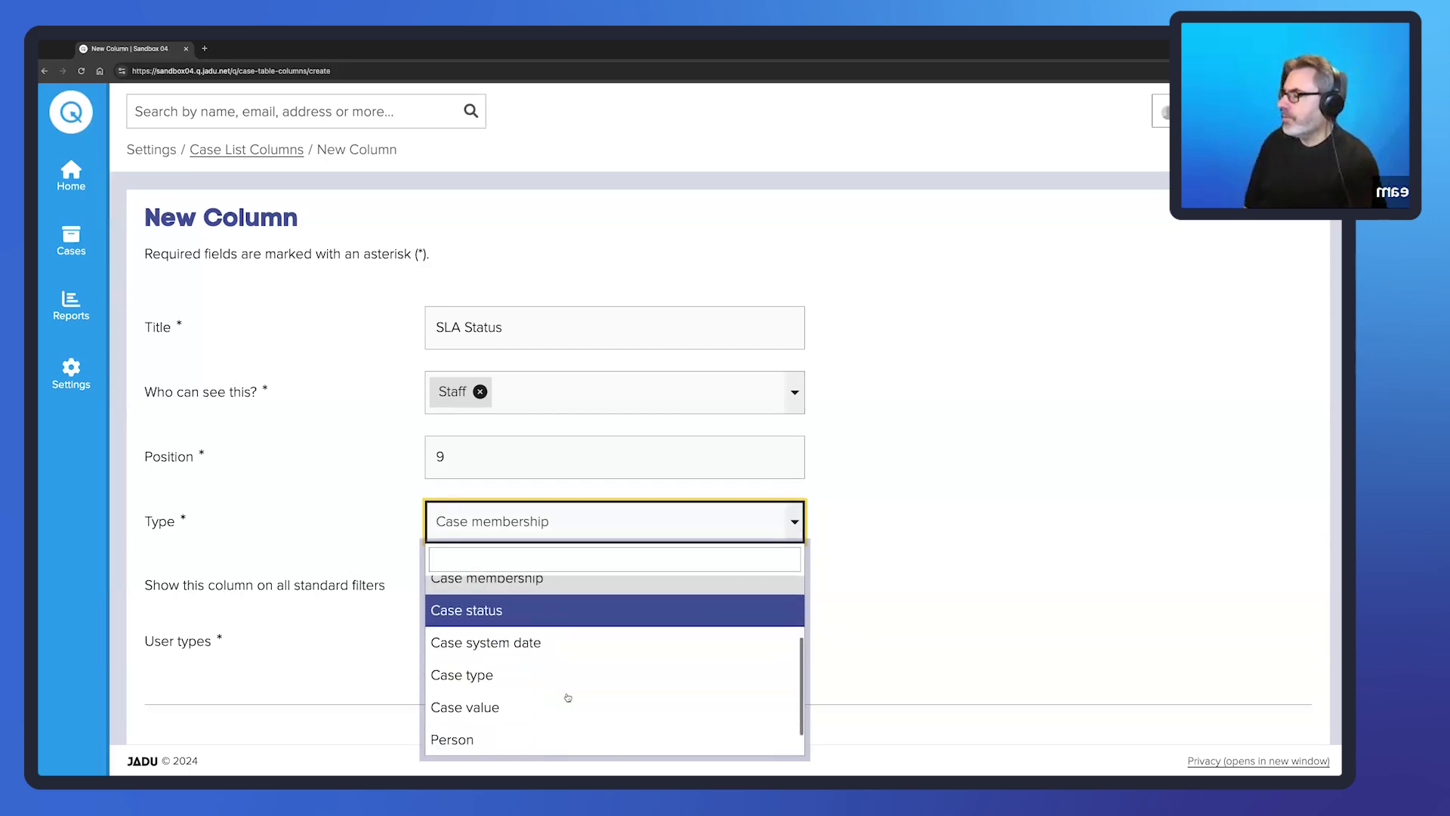
click(544, 643)
scroll(812, 649, down, 1)
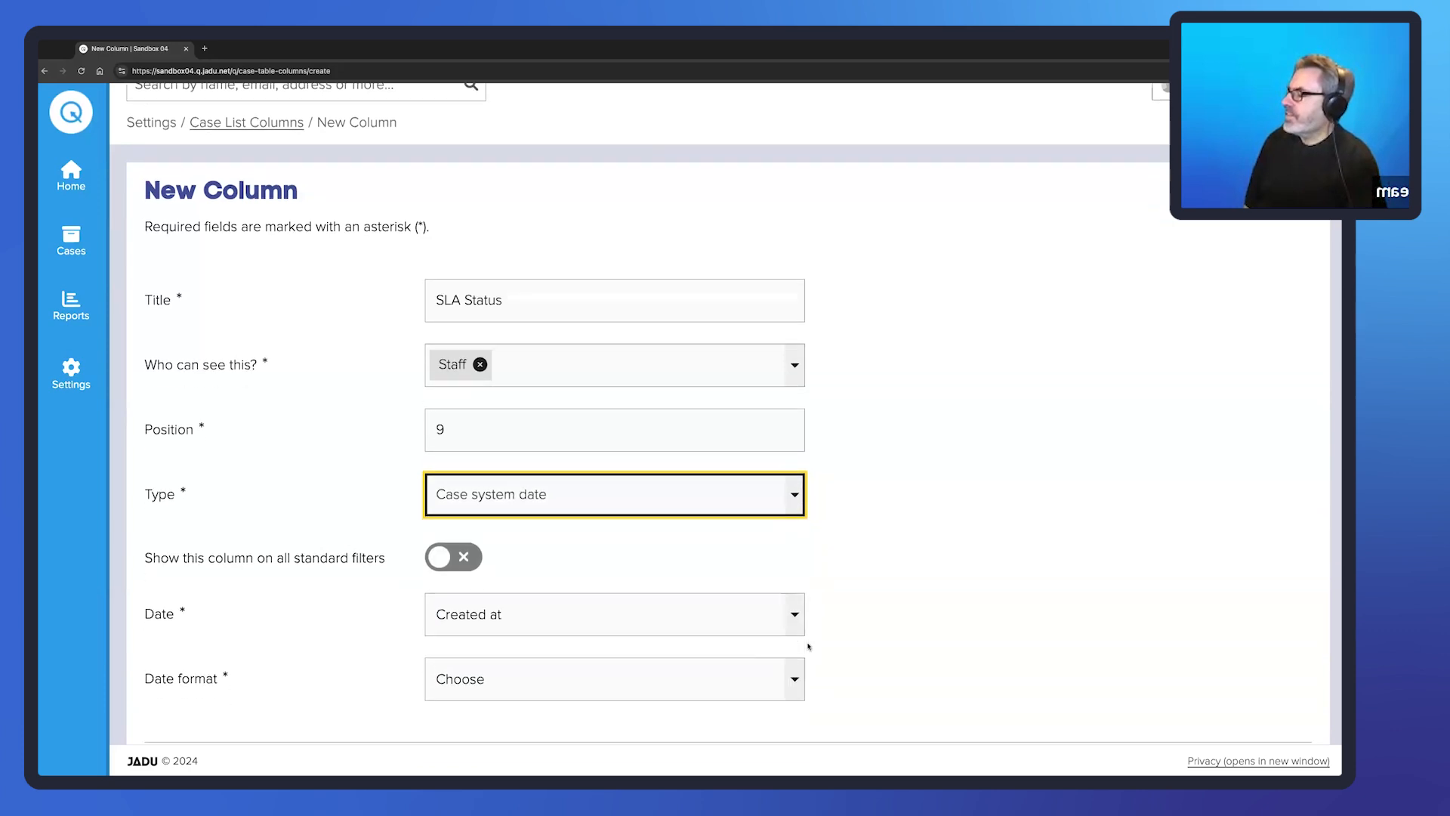
- Examine the Date options for the system date, keeping Created at, and switch the column type to Case type
click(755, 541)
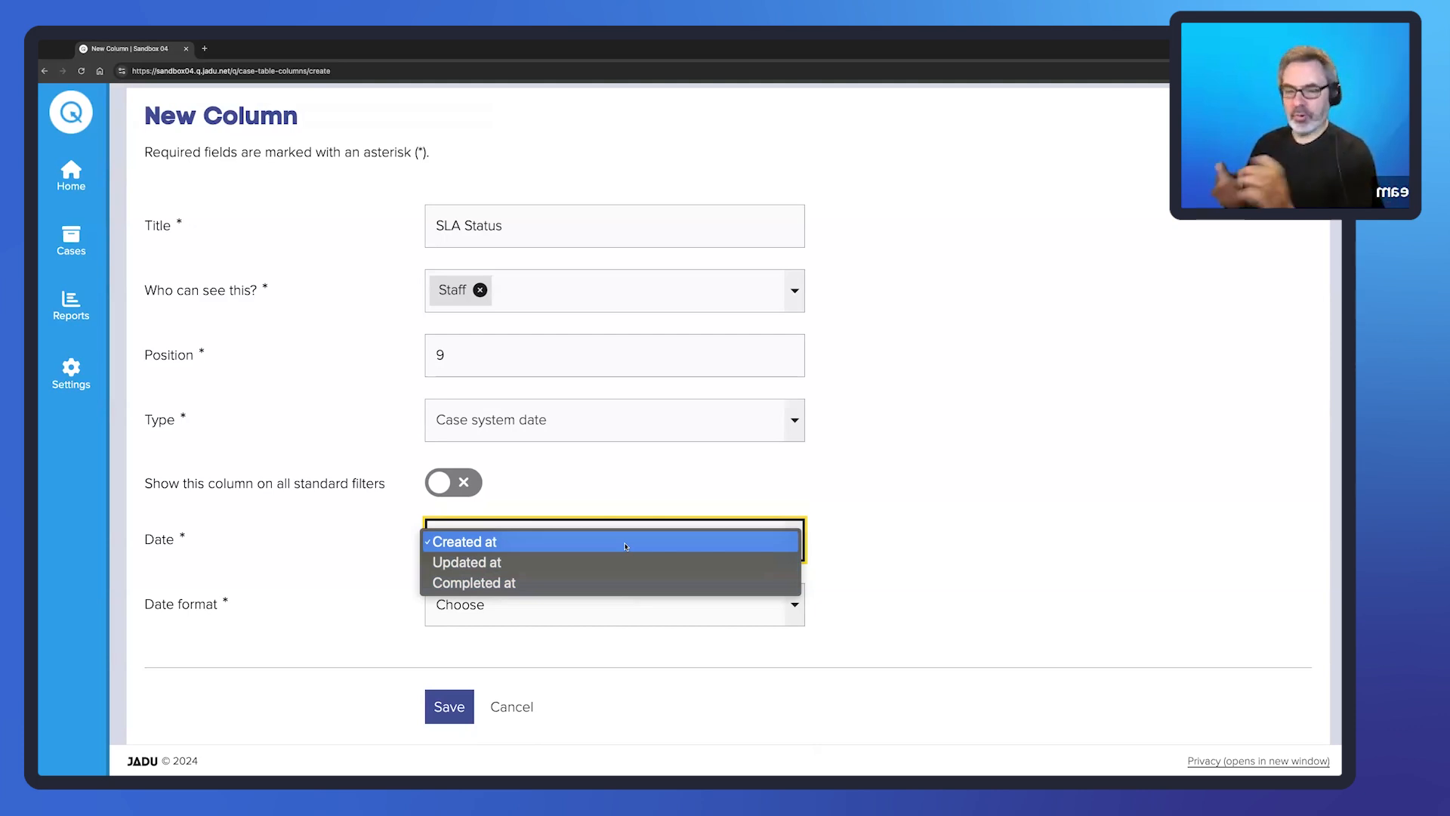
click(903, 535)
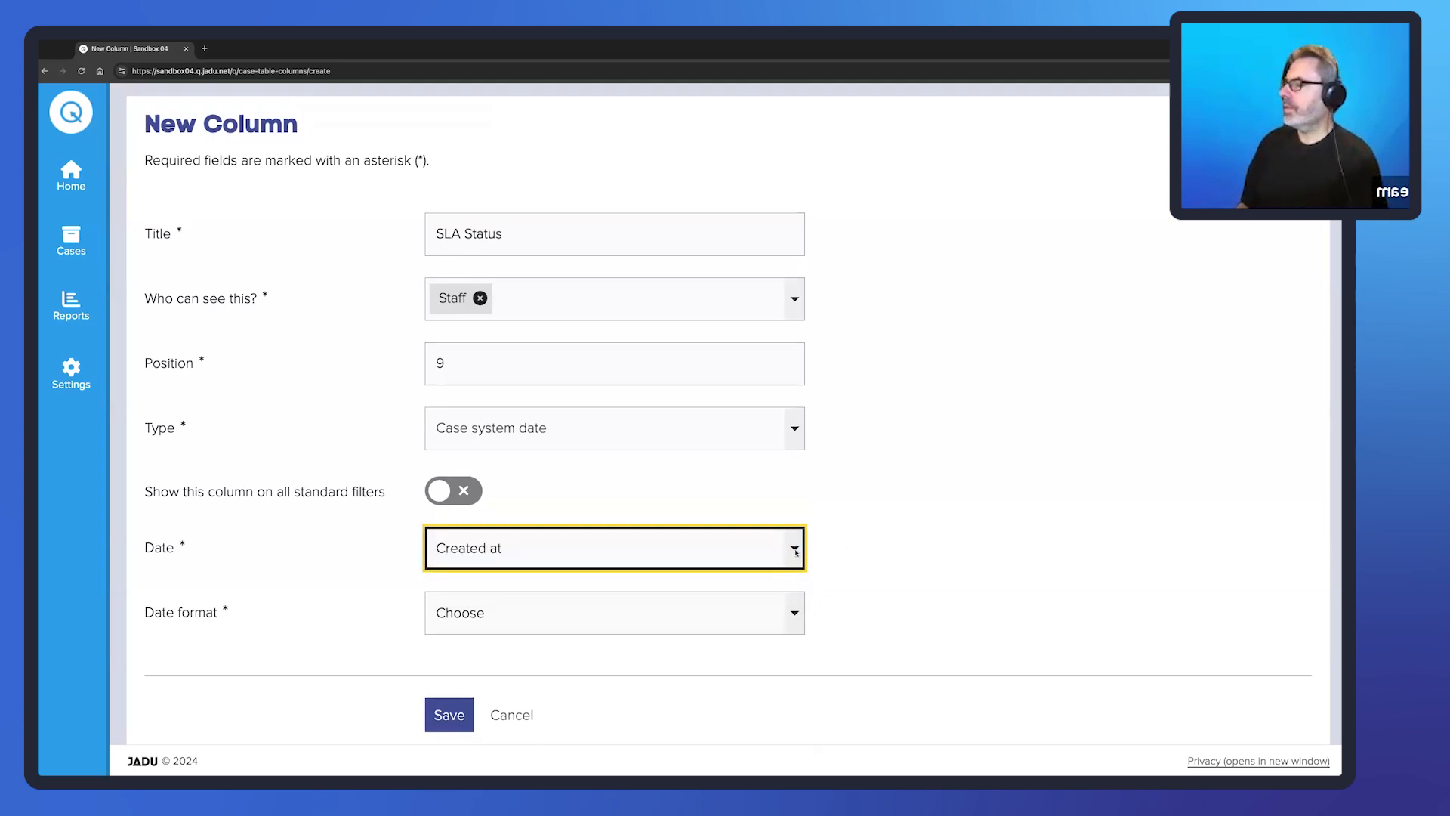
click(797, 550)
click(799, 551)
click(797, 446)
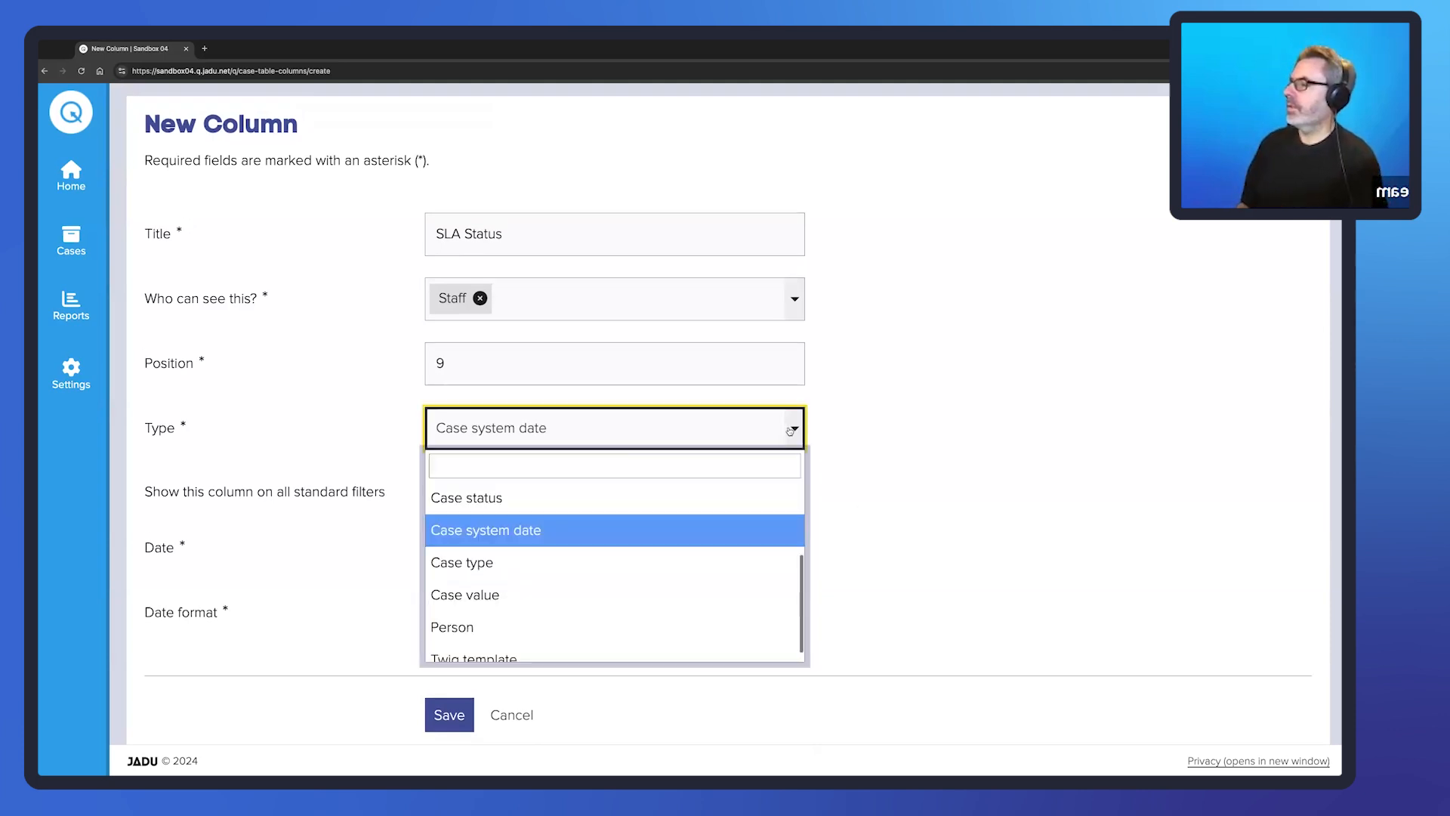
click(500, 563)
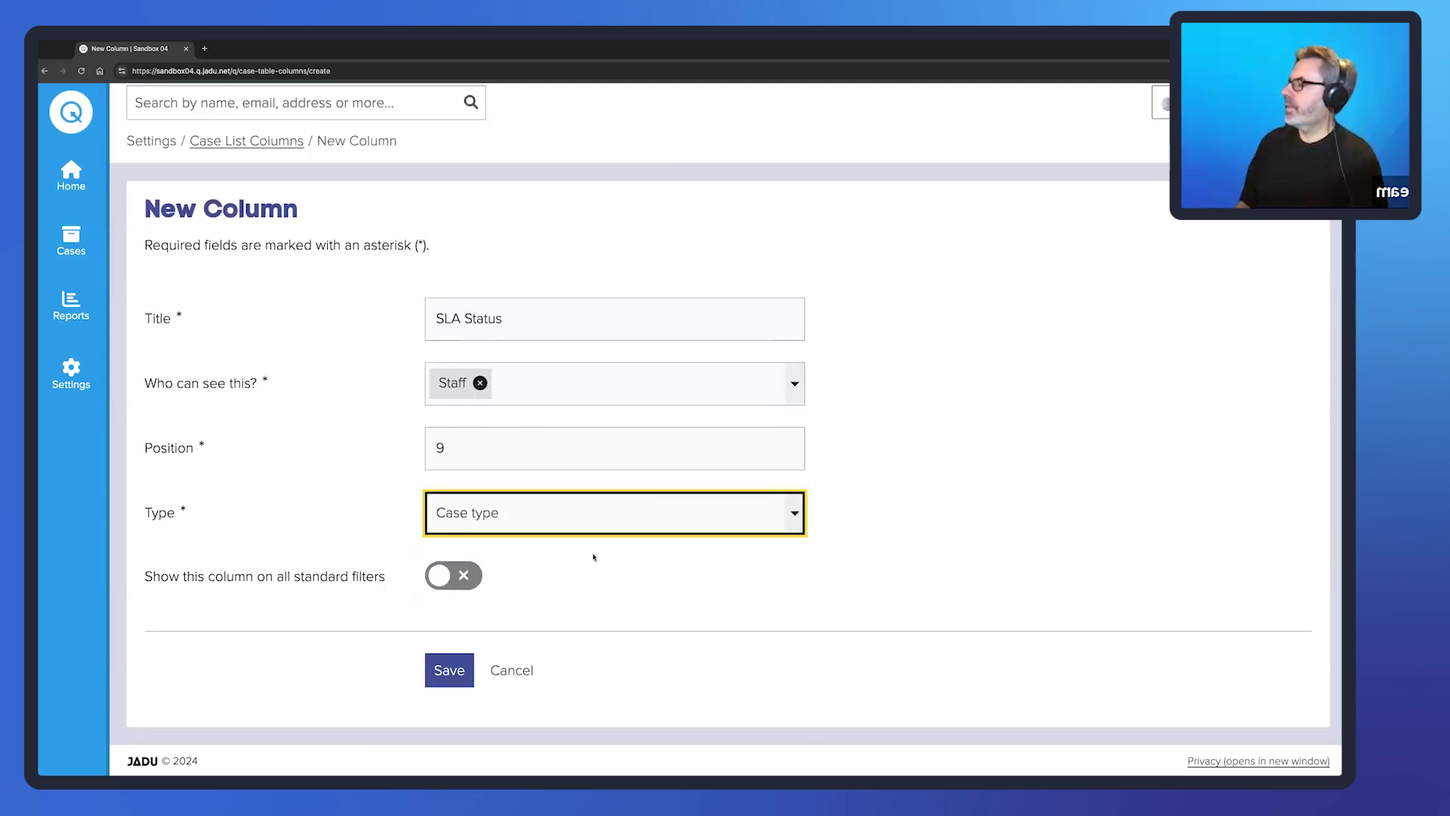
- Set the new column's type to Case value and browse the case values it can use without choosing one
click(795, 522)
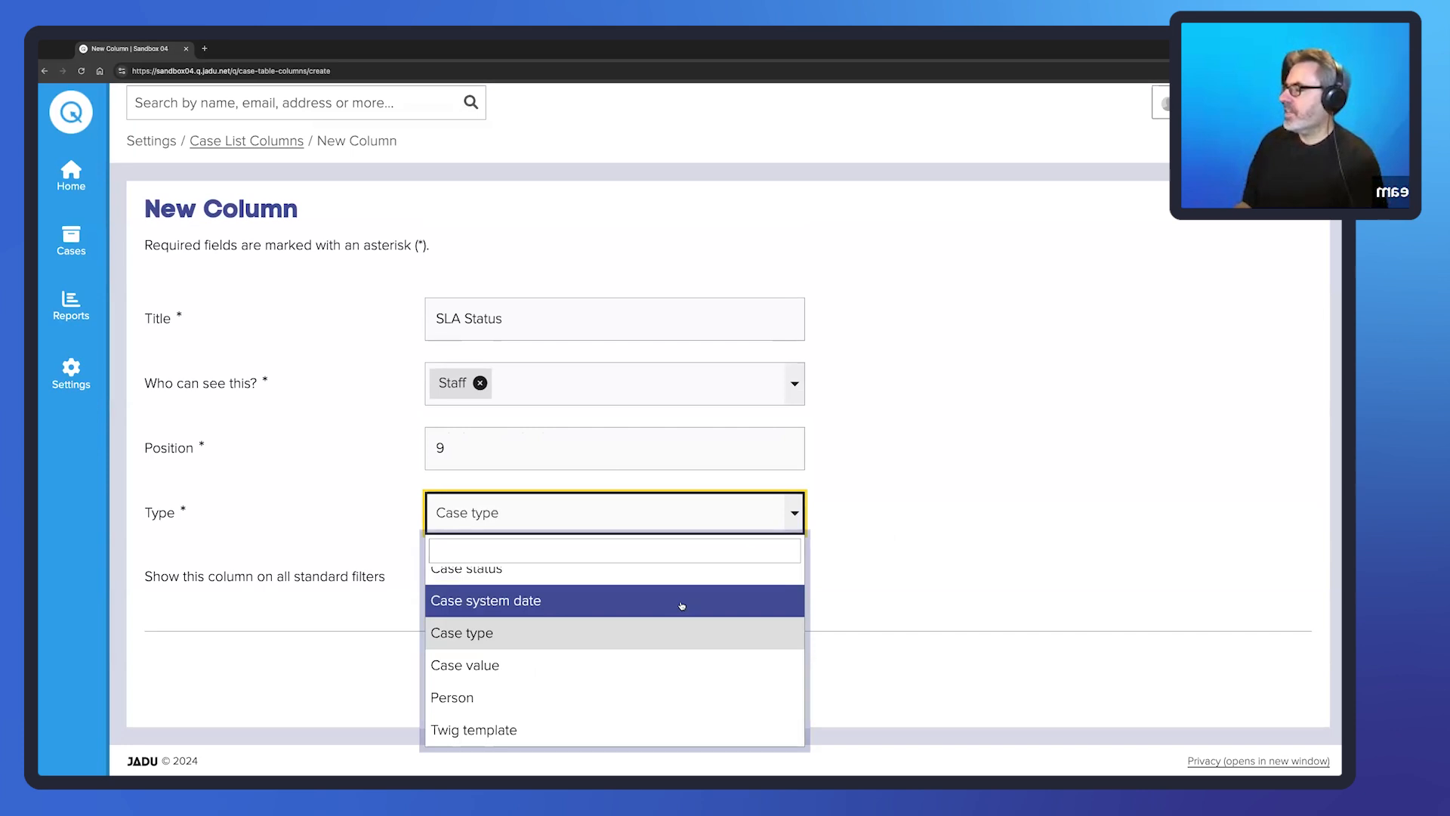
click(540, 668)
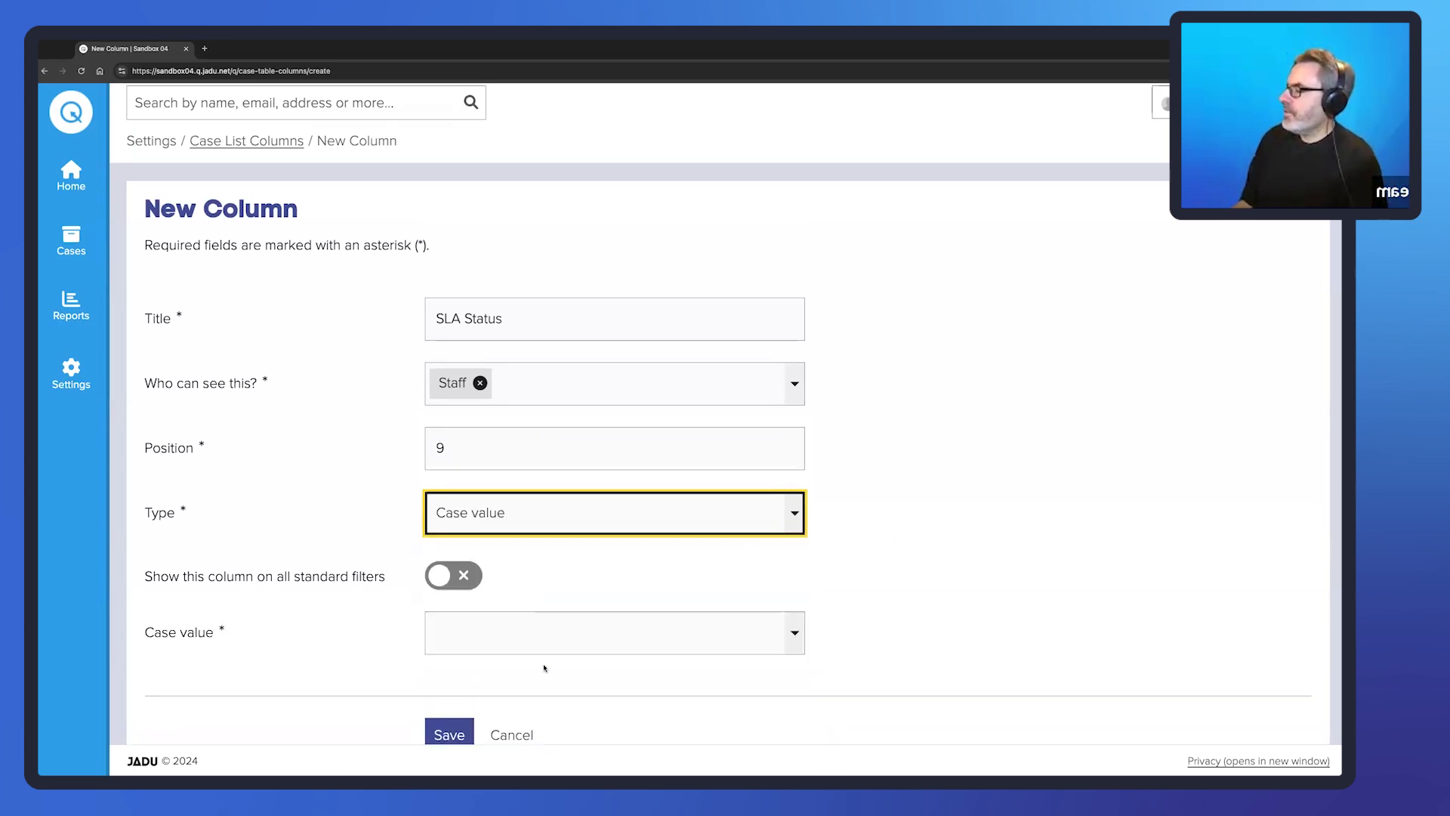
scroll(906, 582, down, 1)
click(793, 574)
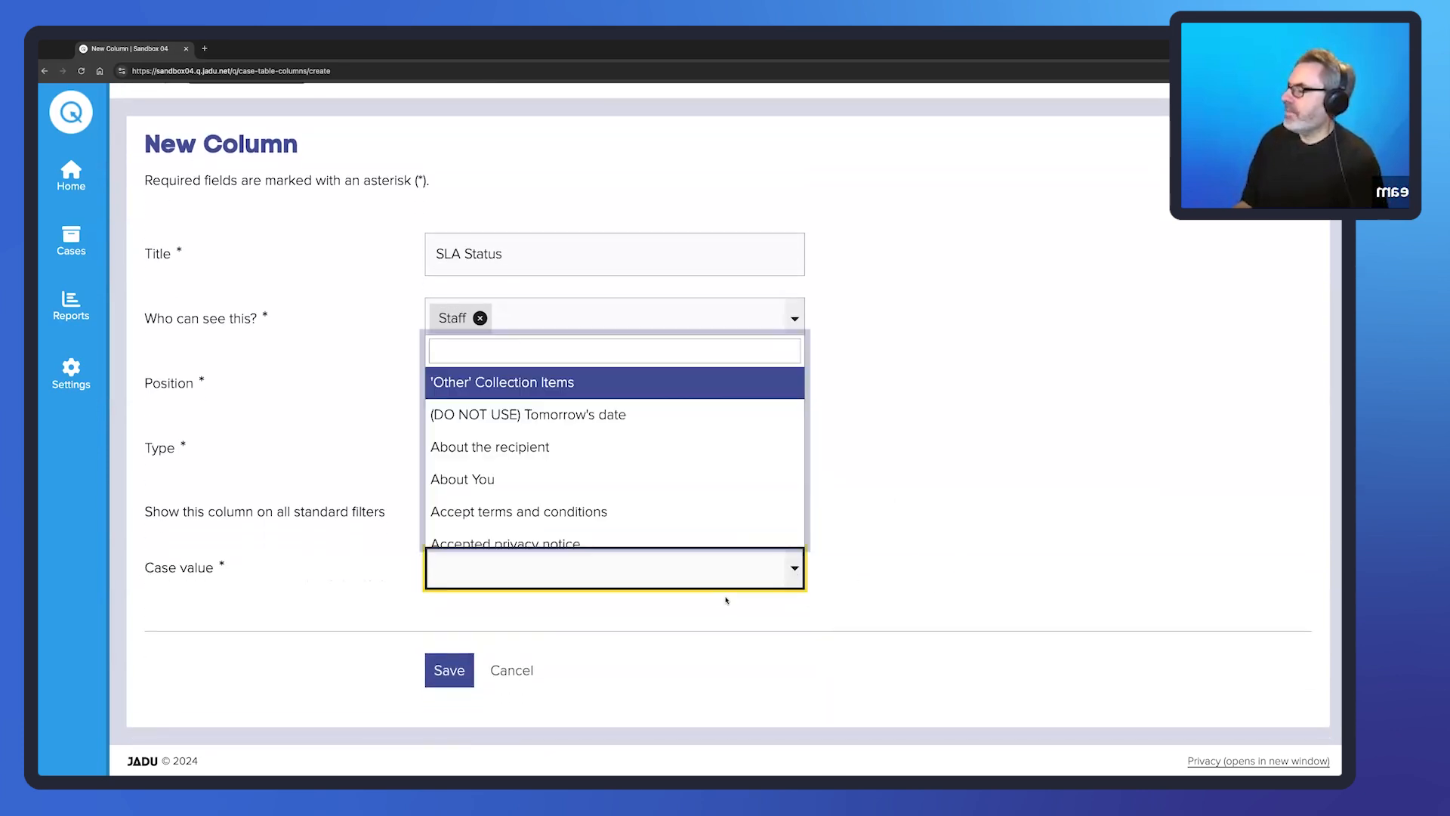
scroll(701, 478, down, 3)
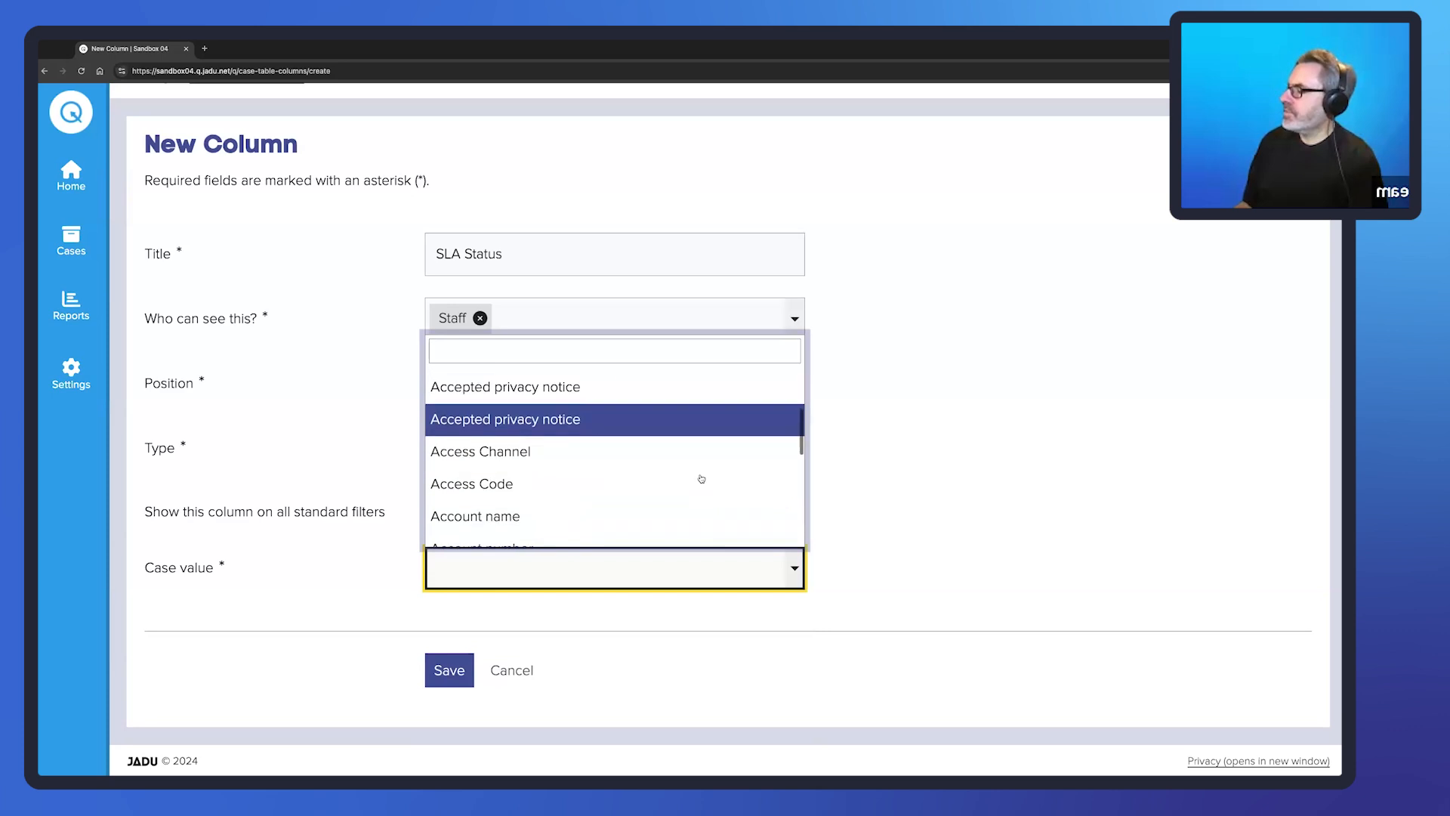
scroll(701, 479, up, 3)
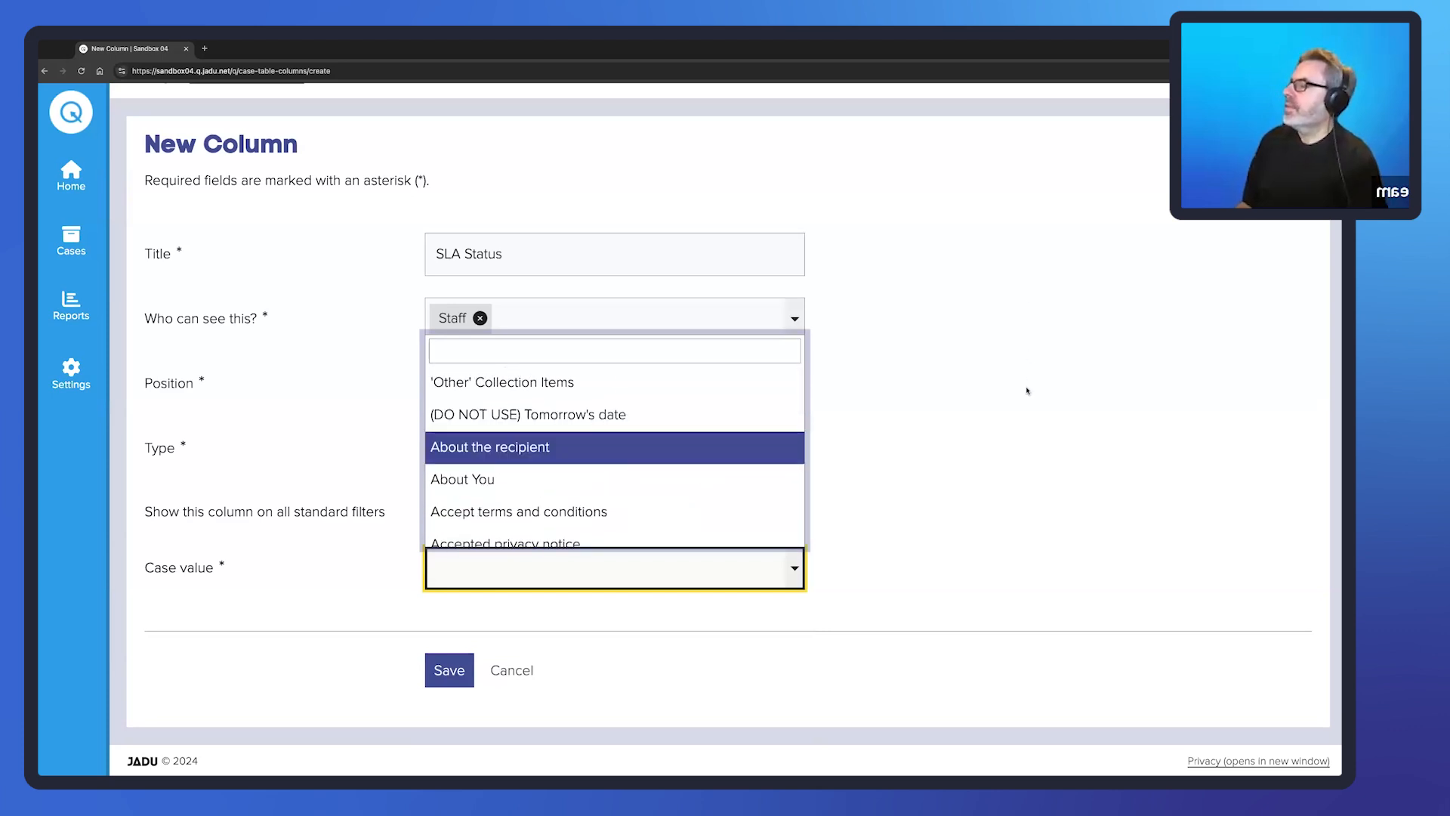
click(988, 441)
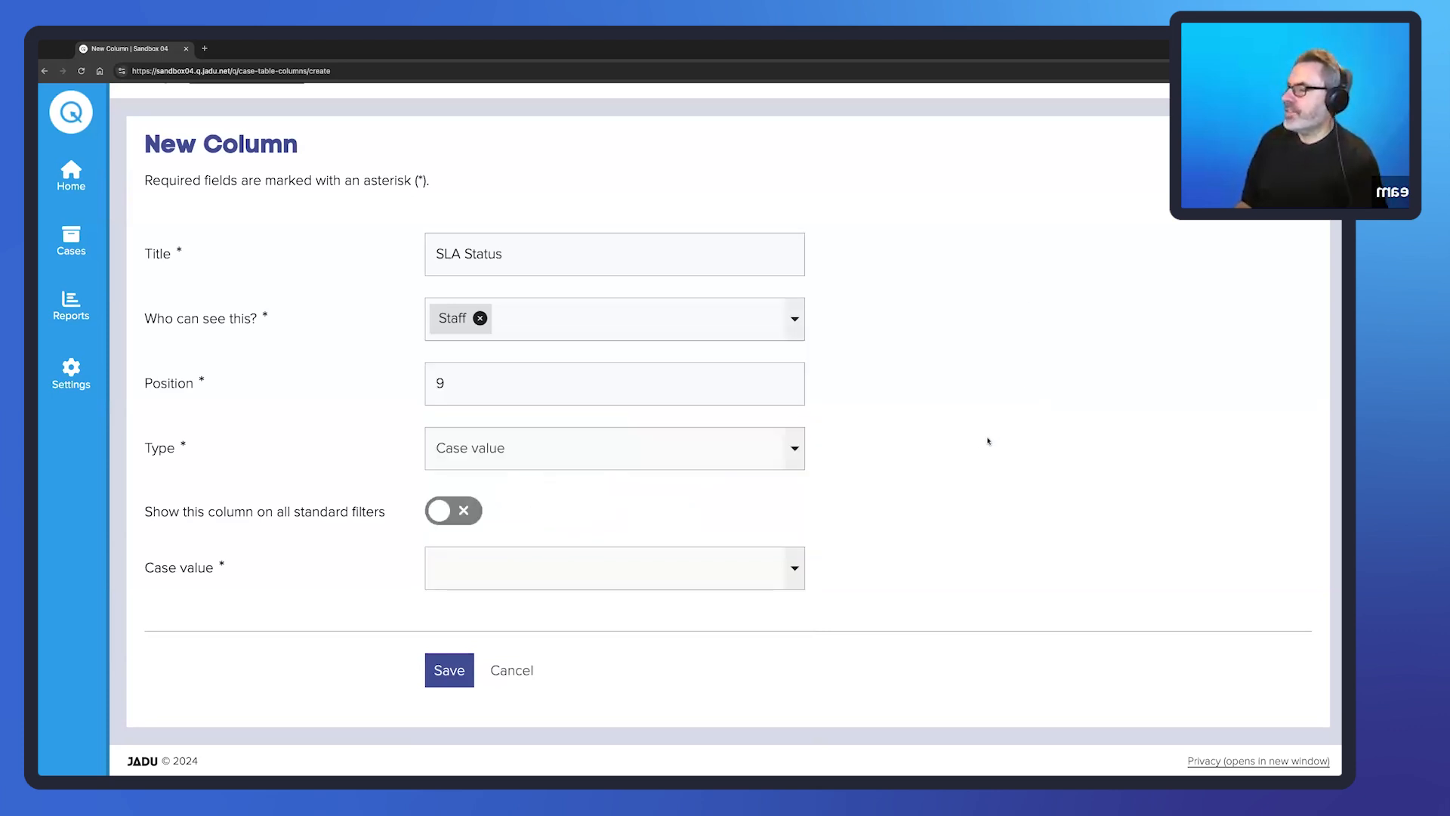
- Try the Person column type, switch to Twig template and enter its empty Template code field
click(794, 451)
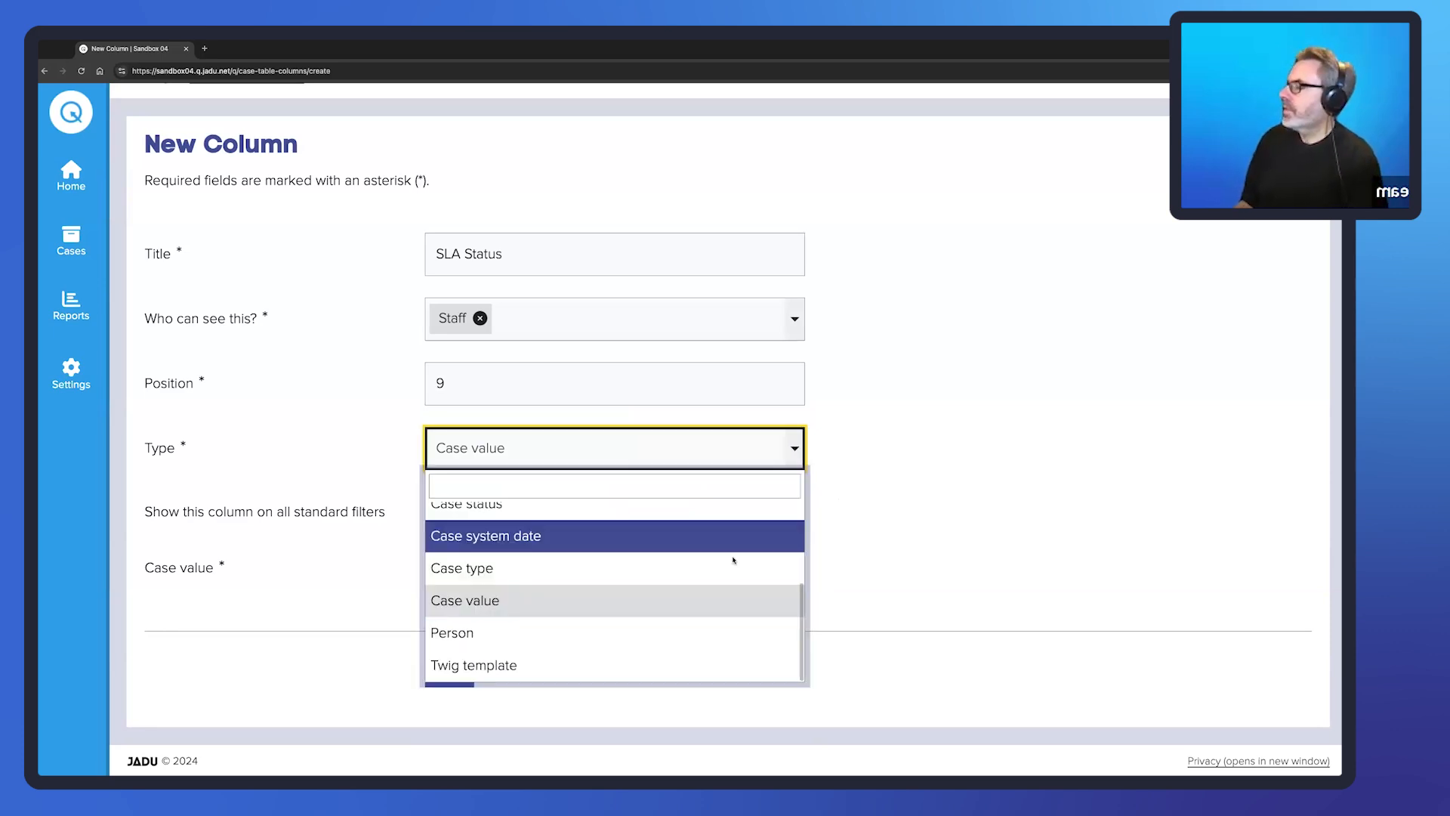
click(528, 634)
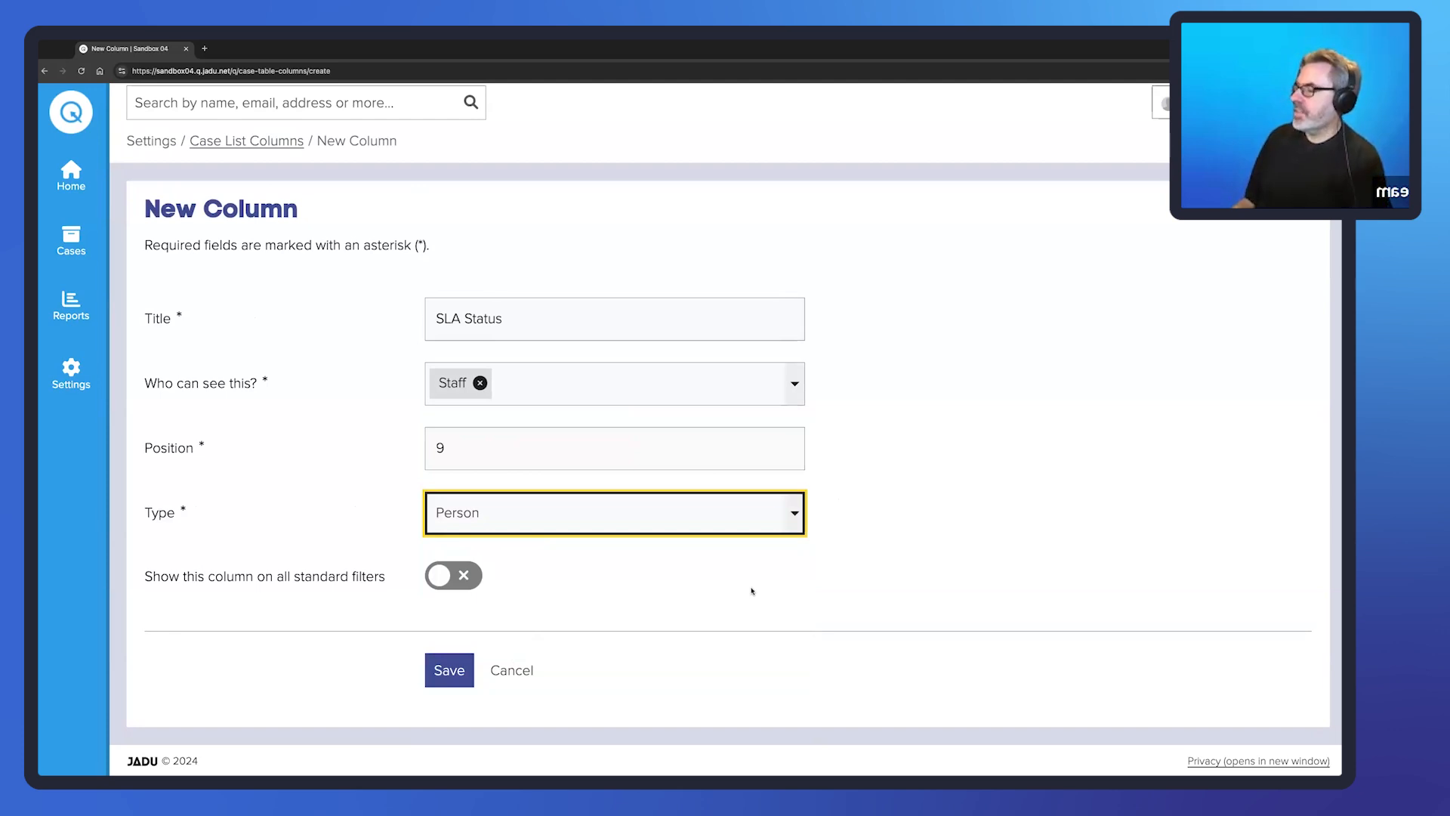
click(785, 516)
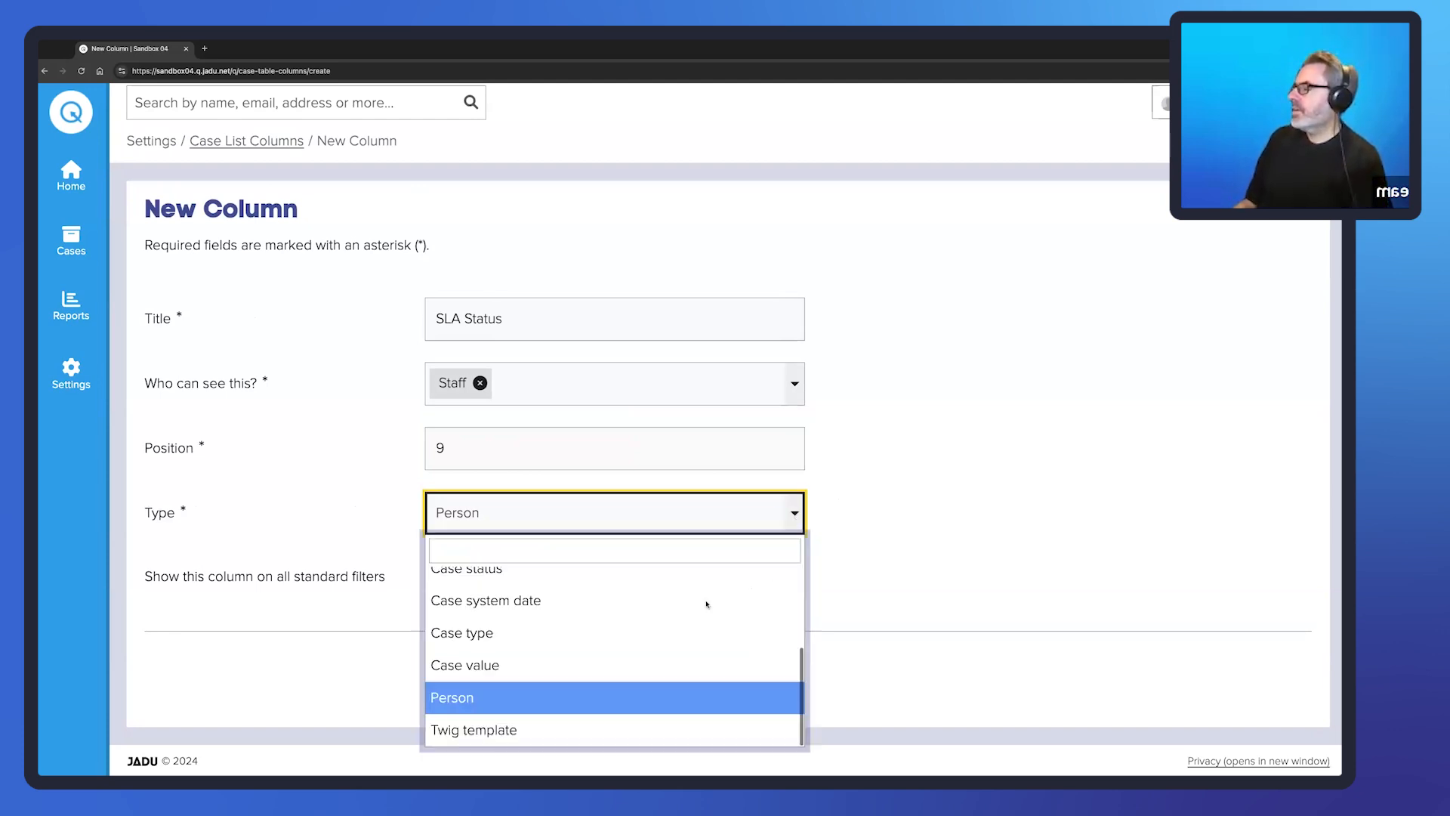
click(663, 729)
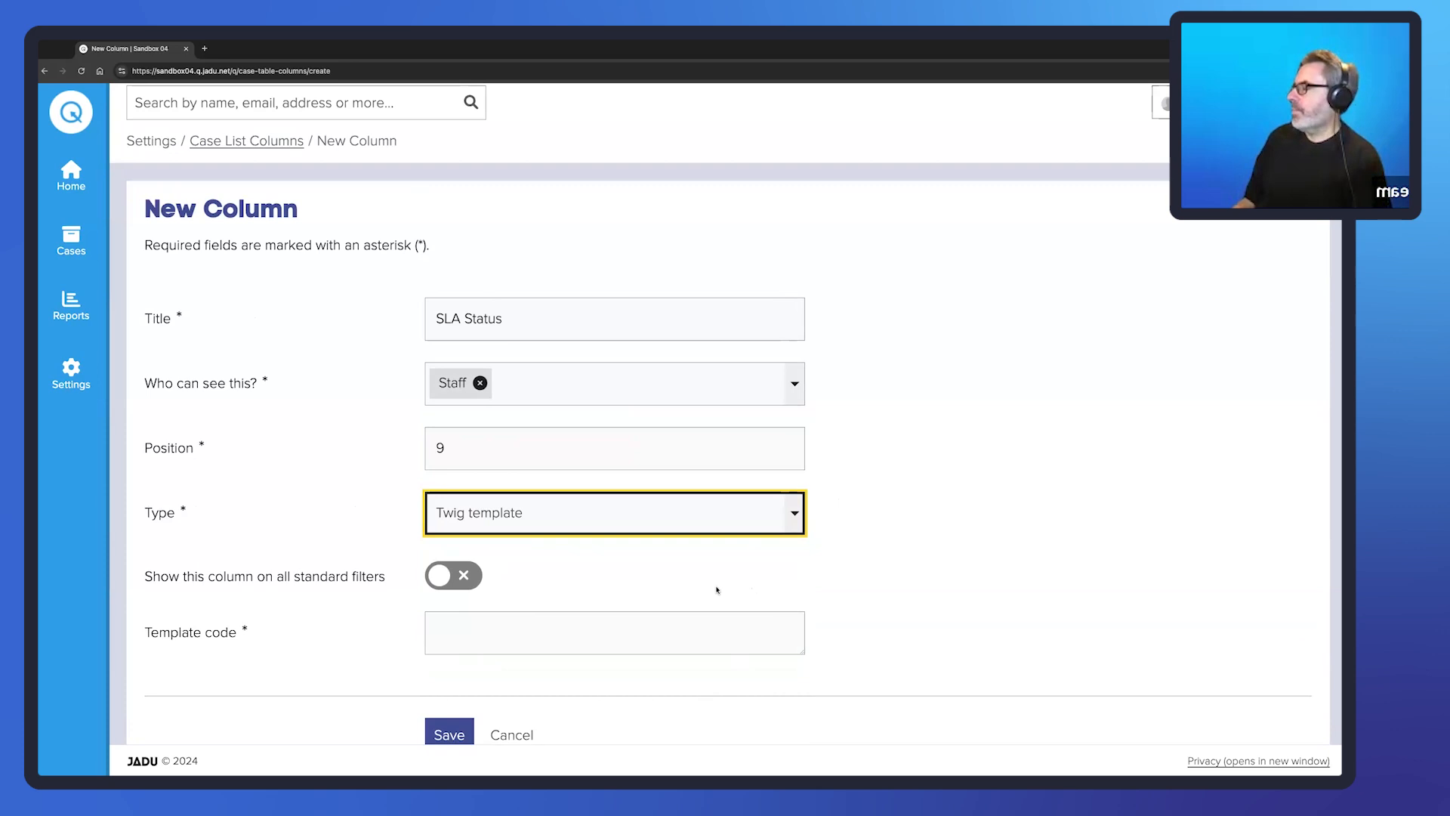
click(620, 632)
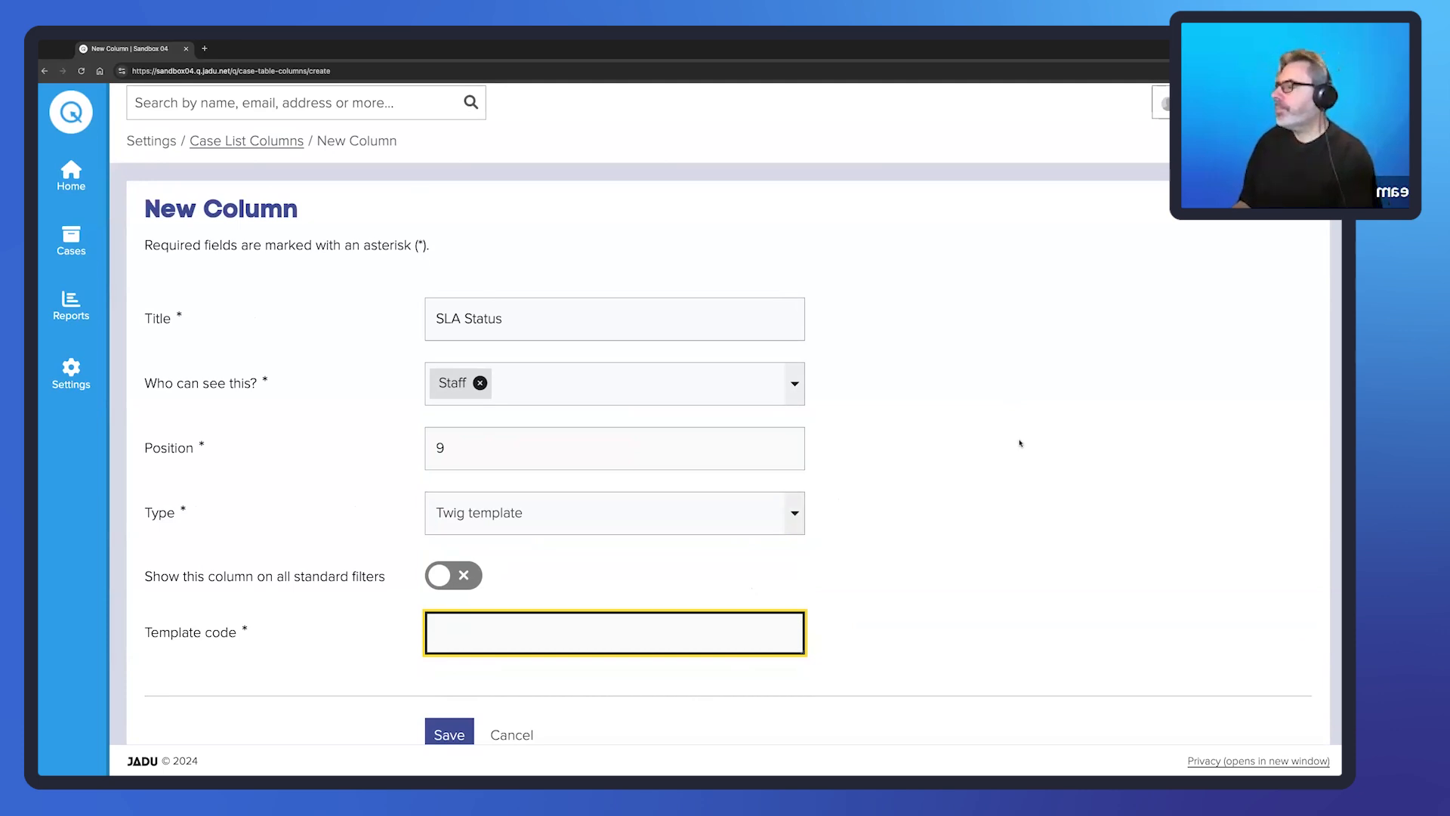
- Set the column's type to Case value, find and choose SLA Status as its case value, and save the column
click(796, 517)
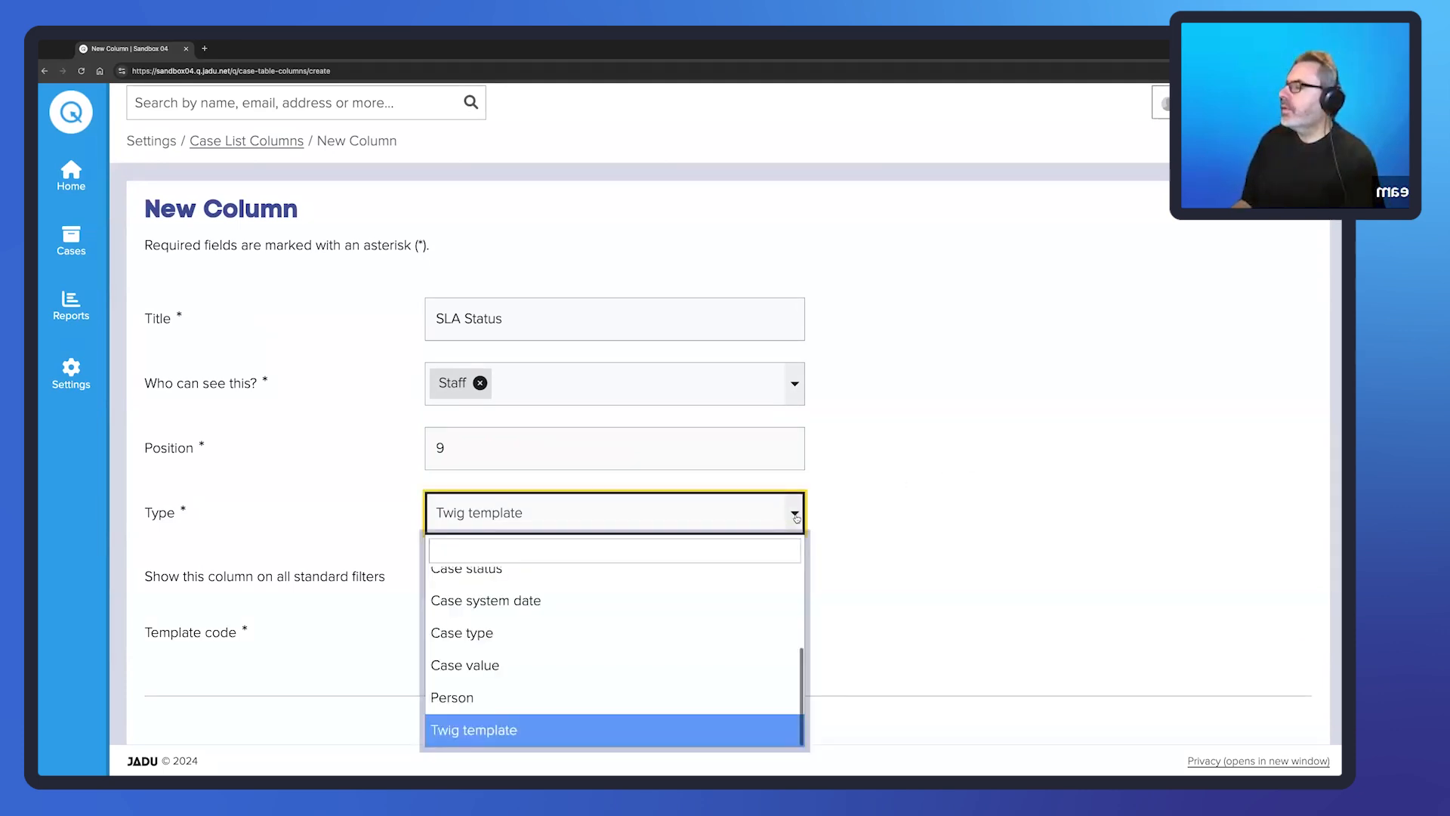
click(567, 665)
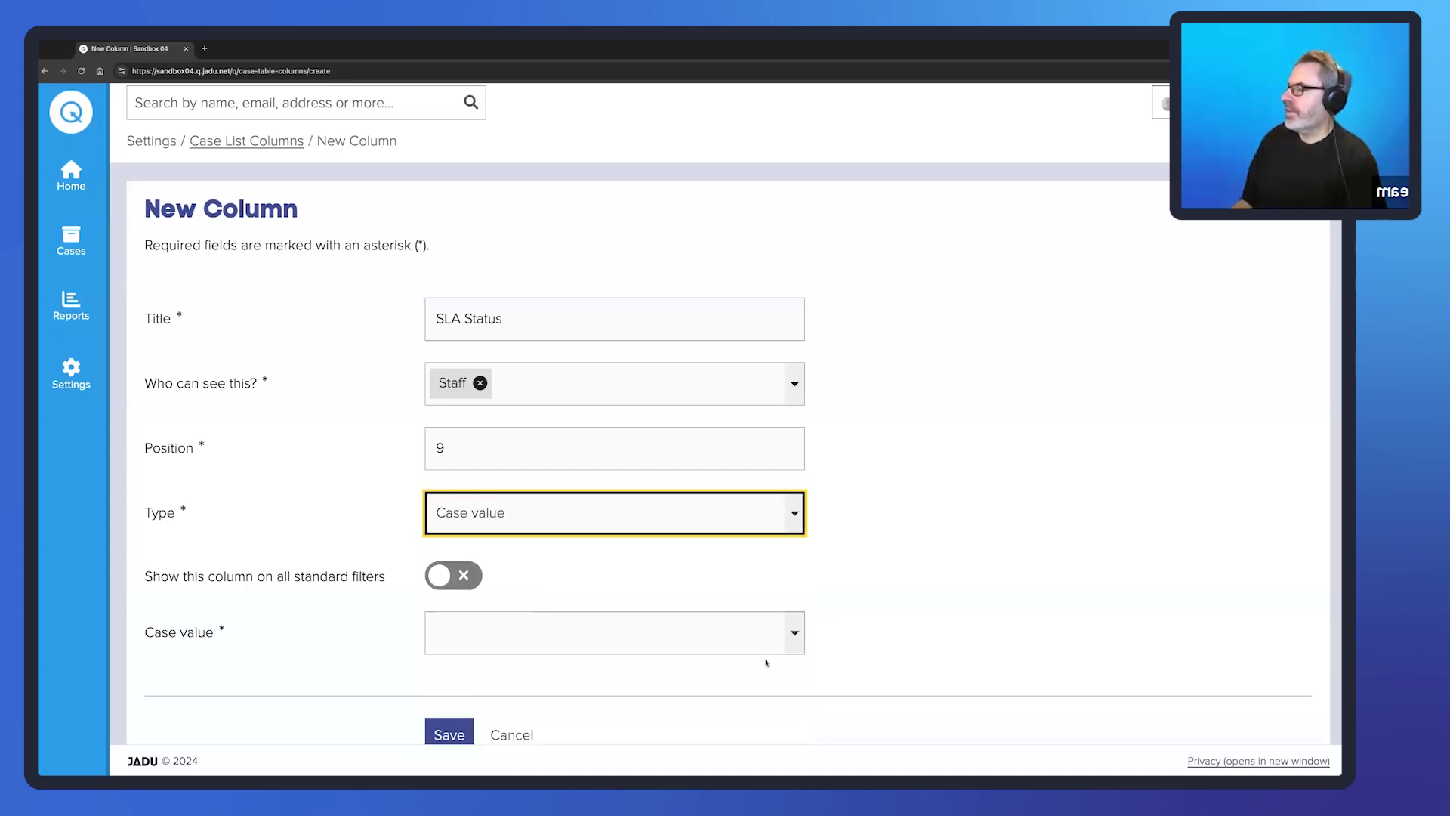
click(796, 640)
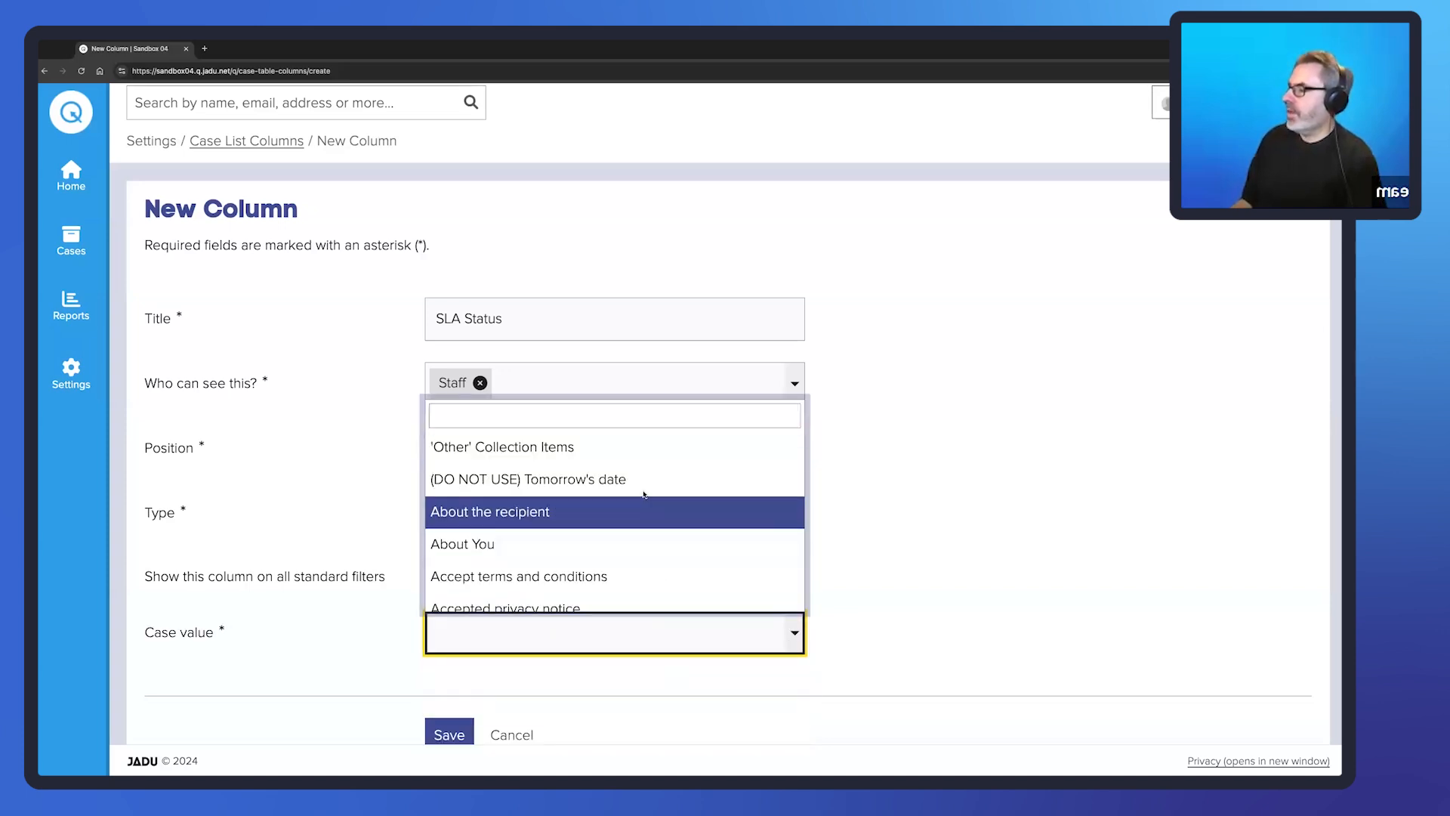
click(626, 419)
text(SLA)
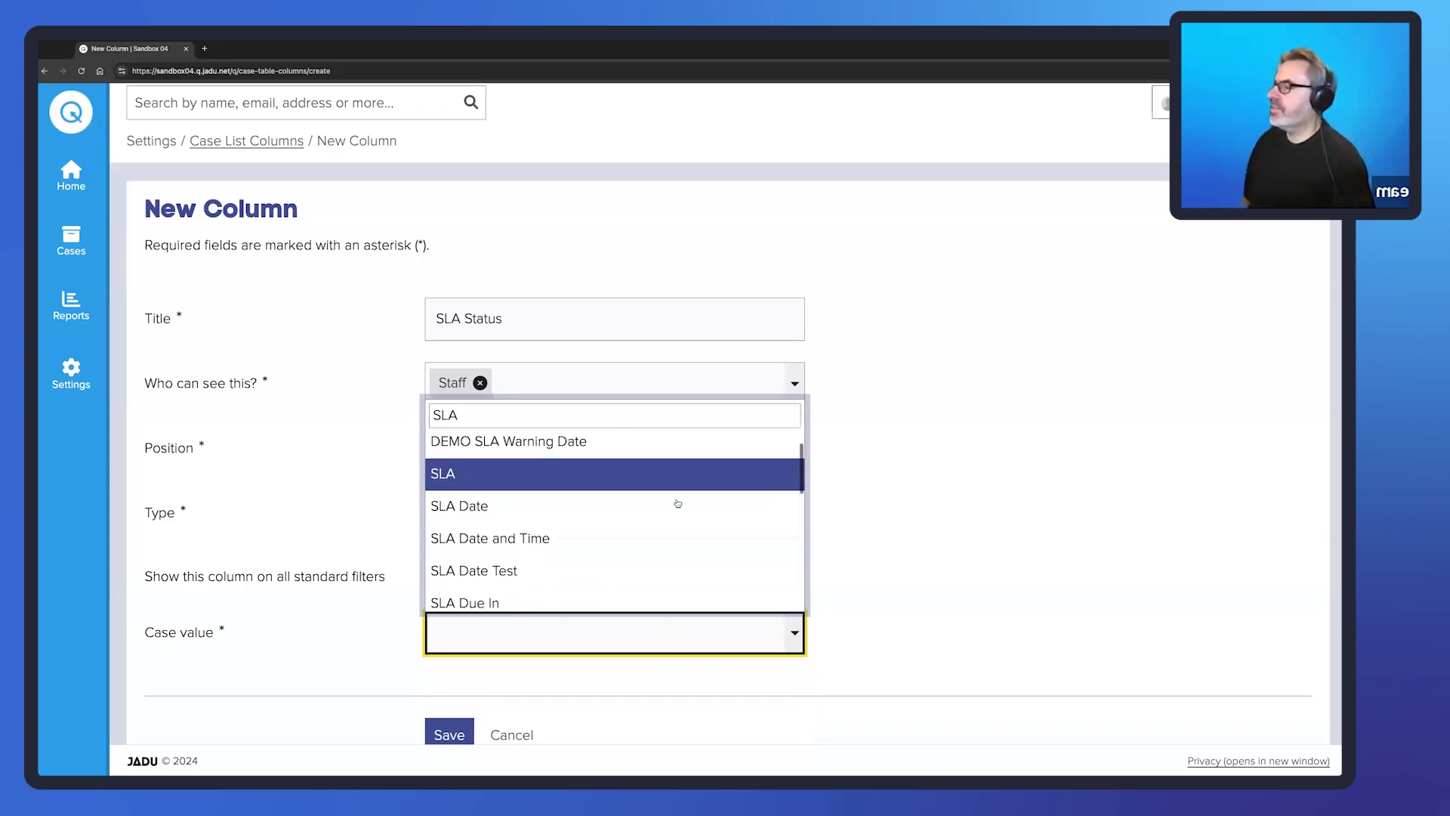
scroll(674, 505, down, 3)
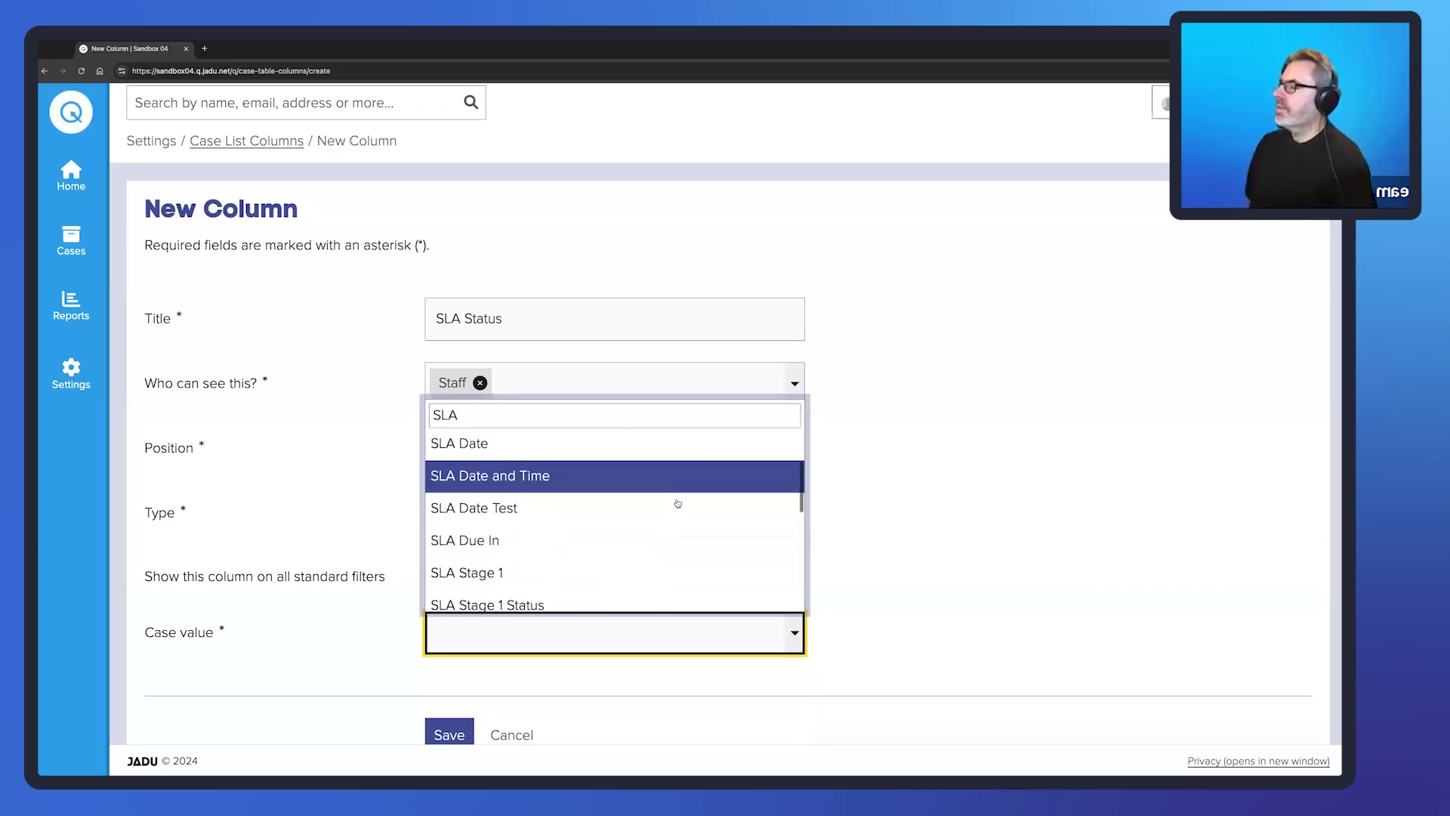
scroll(678, 503, down, 2)
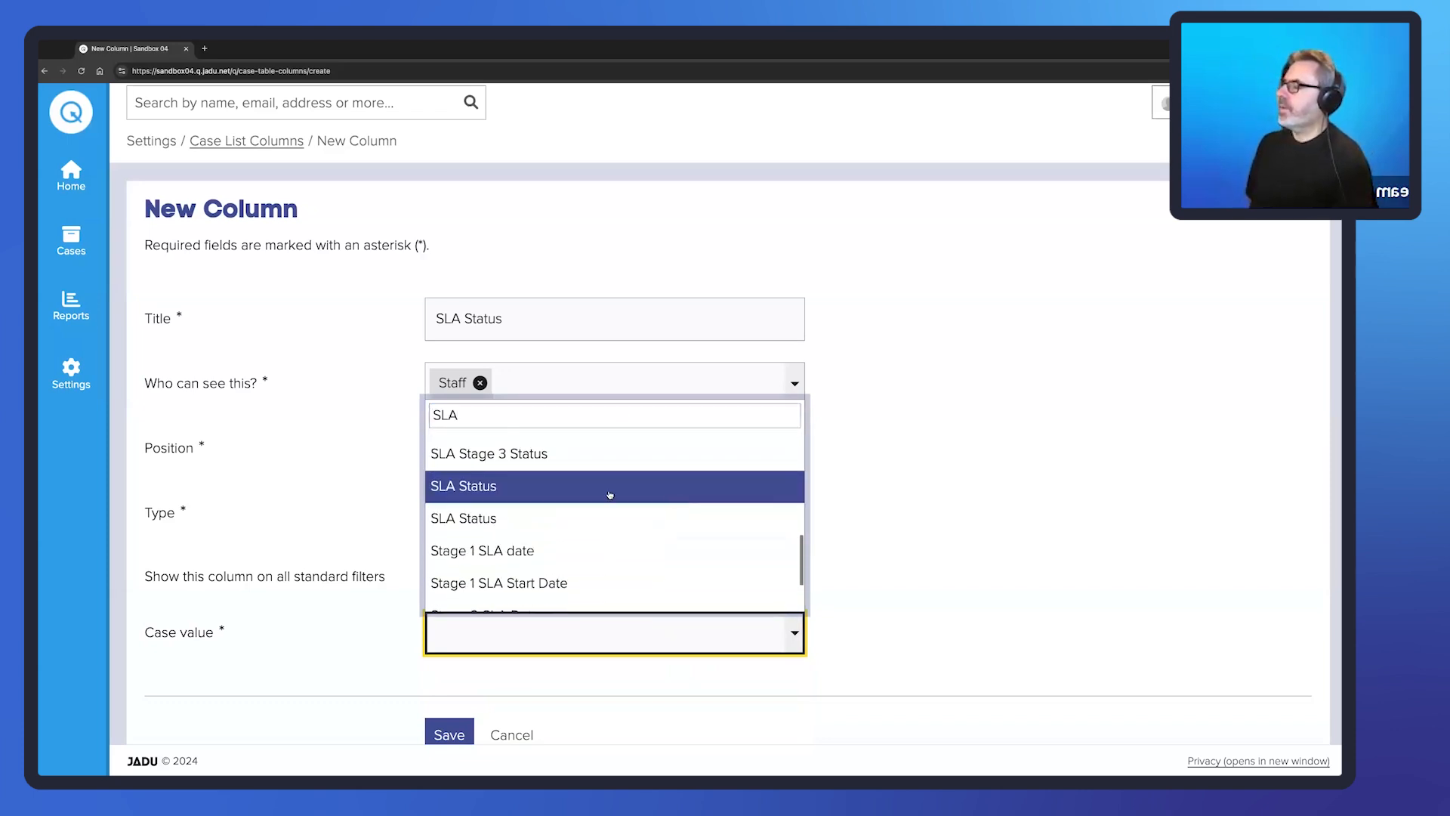
click(499, 488)
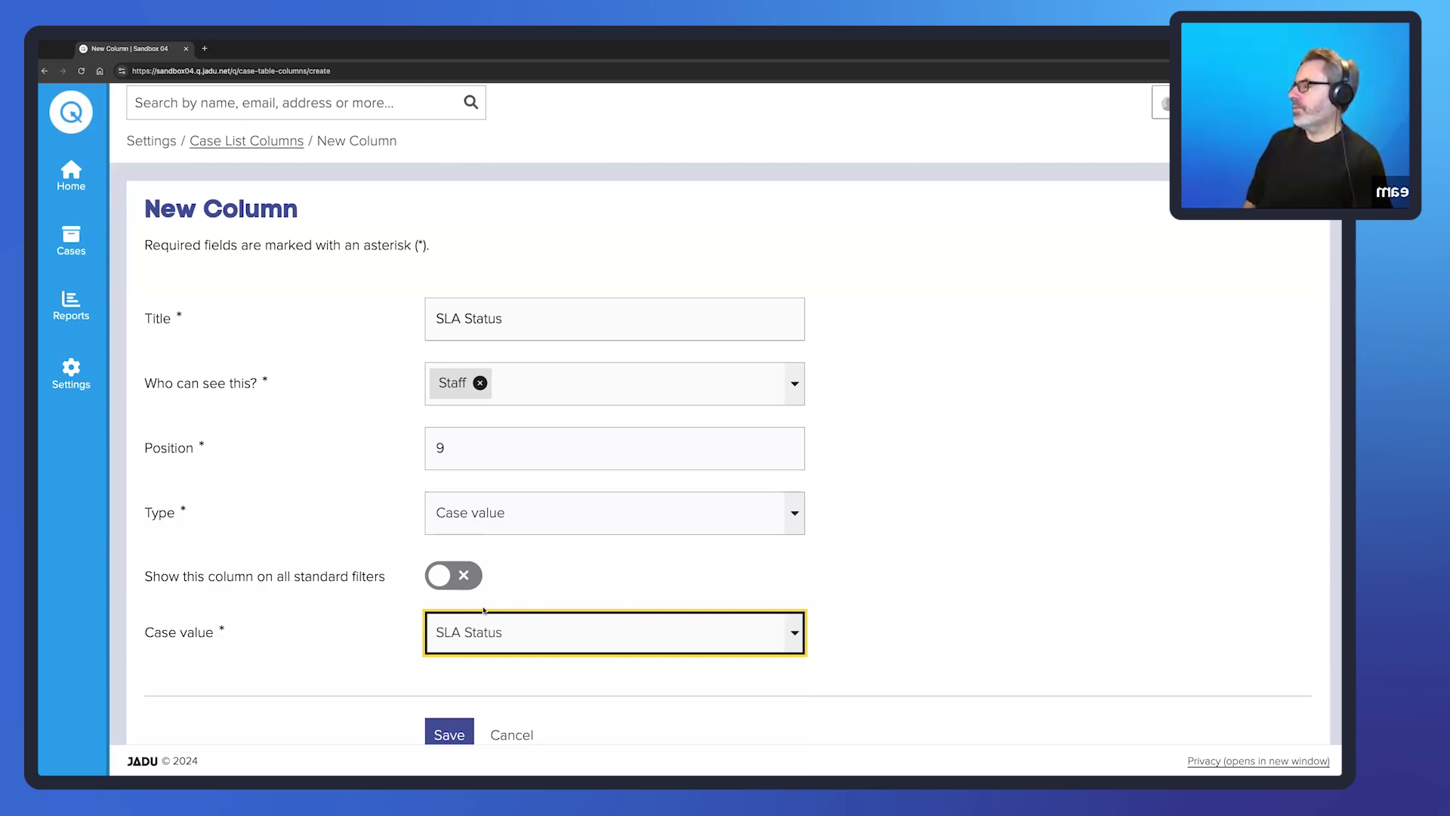
click(450, 734)
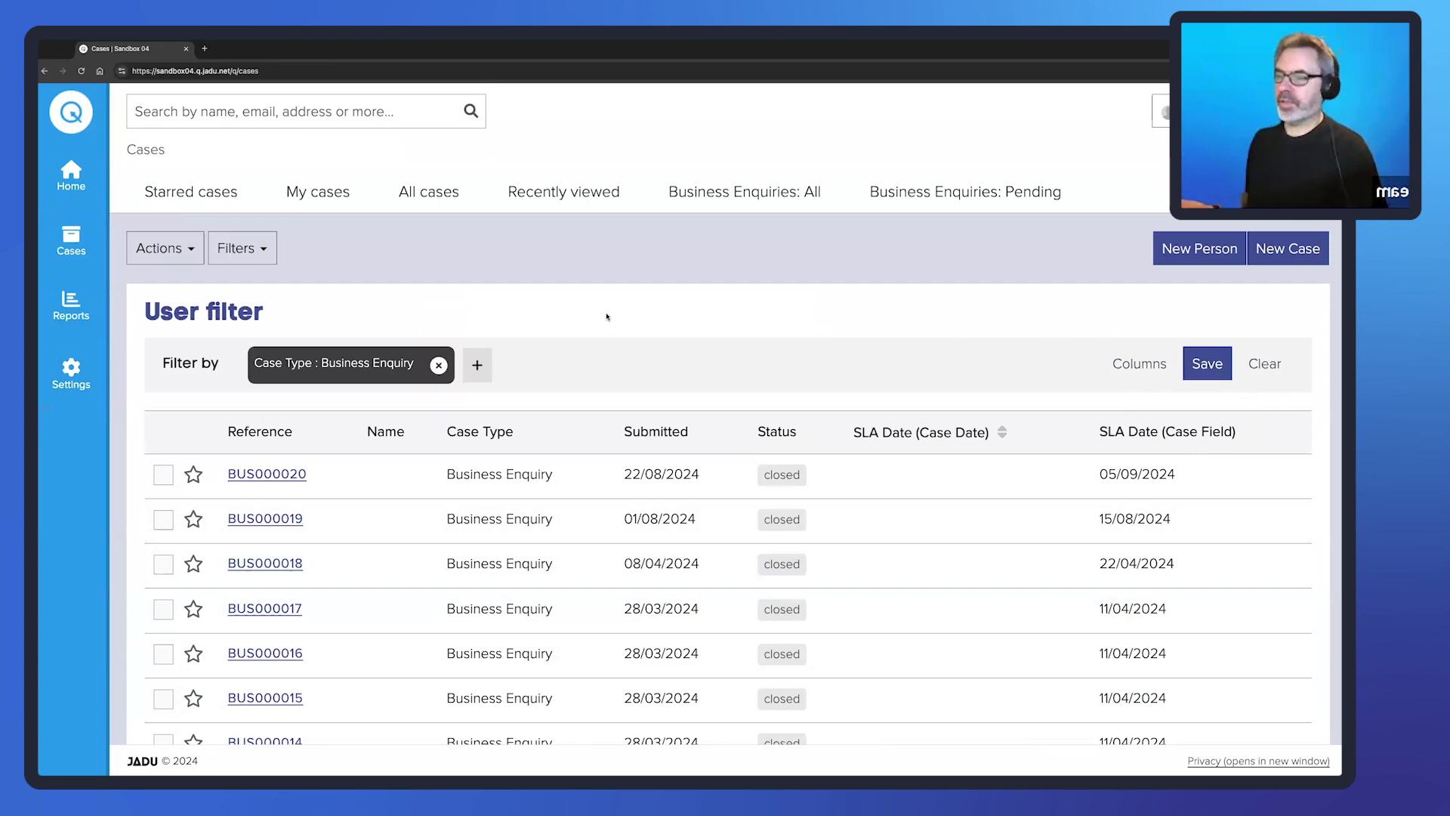
- Add the To Be Redacted column to the Business Enquiry user filter and save the column selection
click(1144, 364)
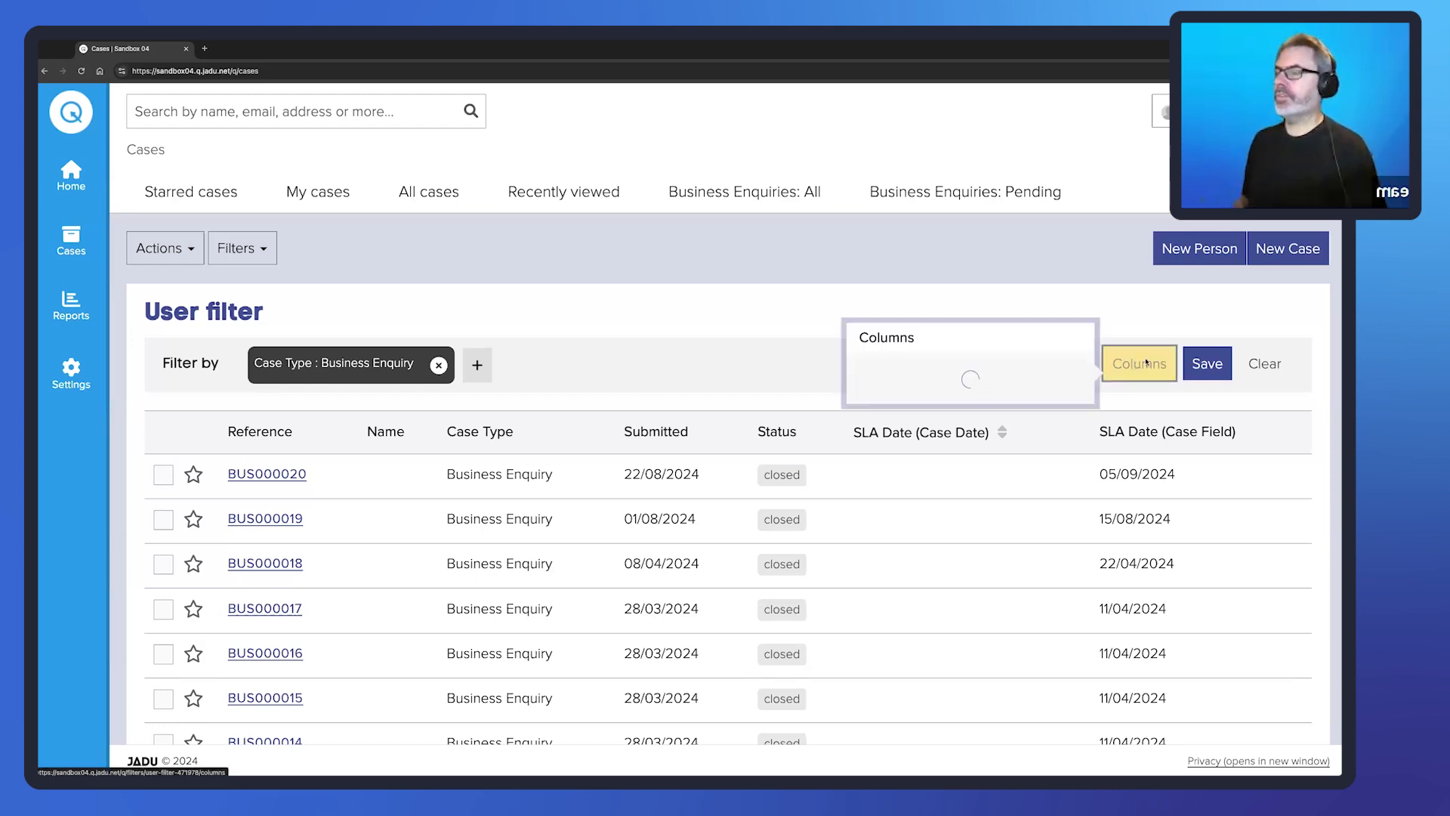
click(1051, 456)
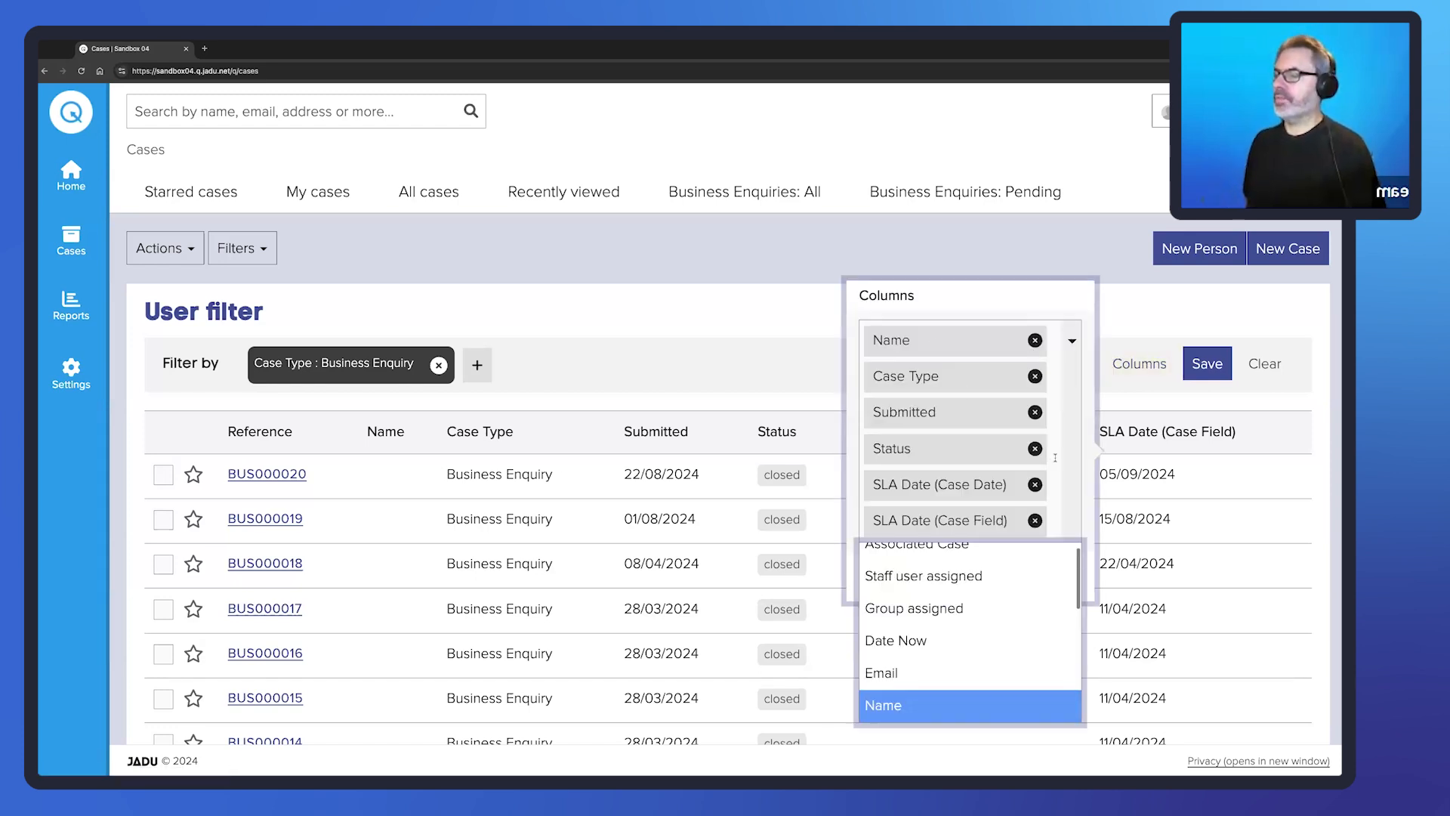
scroll(1023, 597, down, 5)
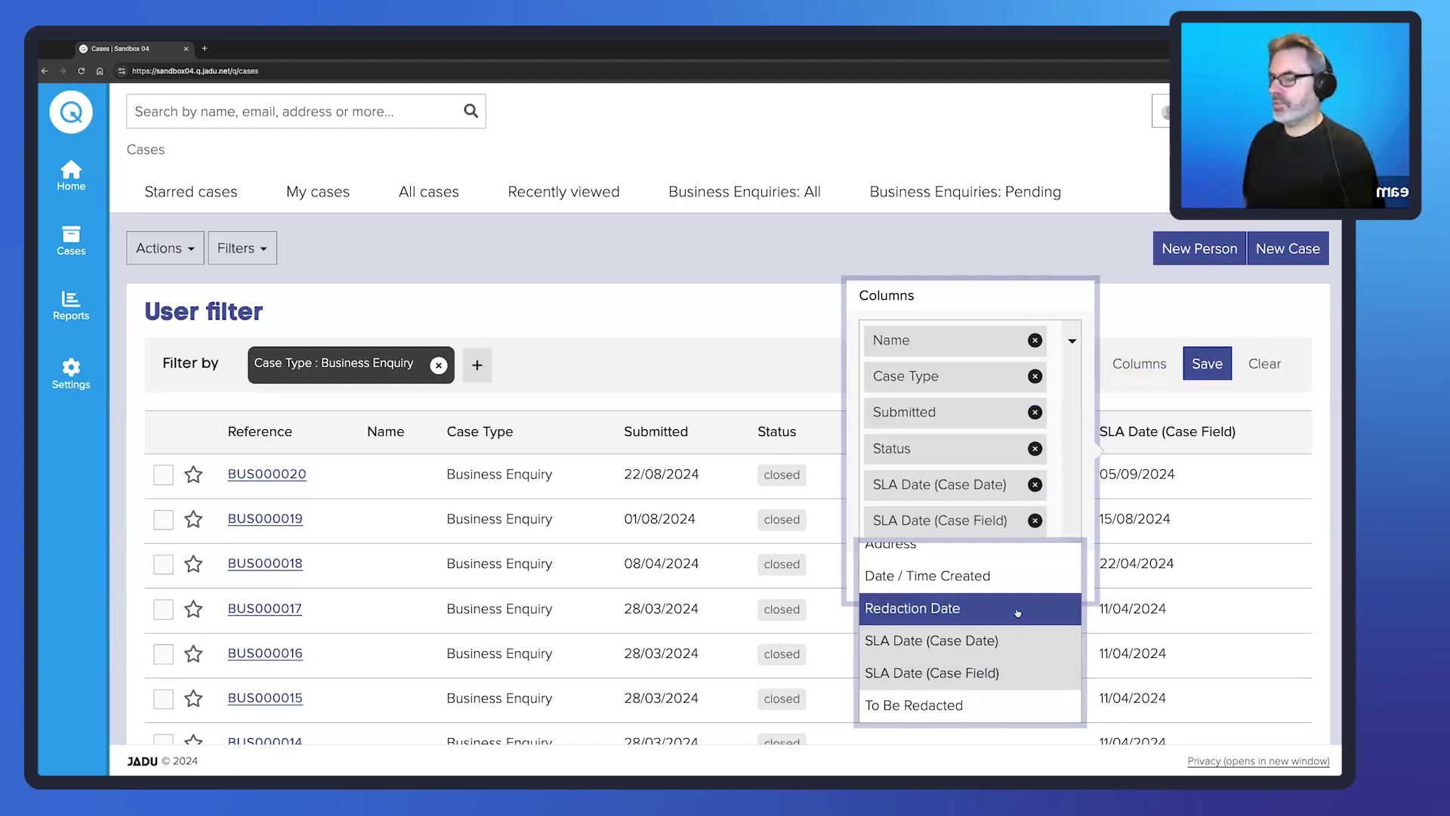
click(965, 706)
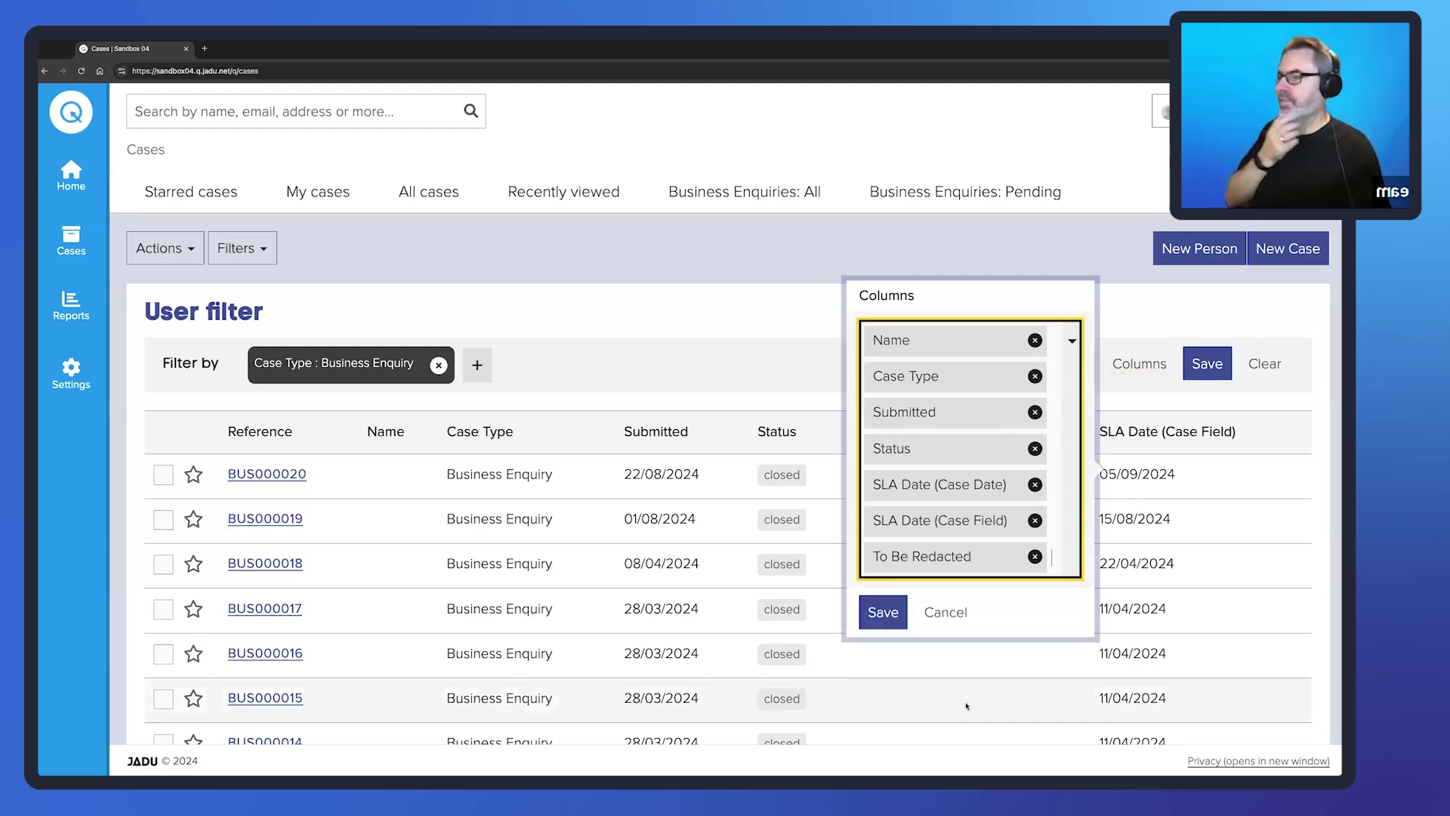
click(879, 612)
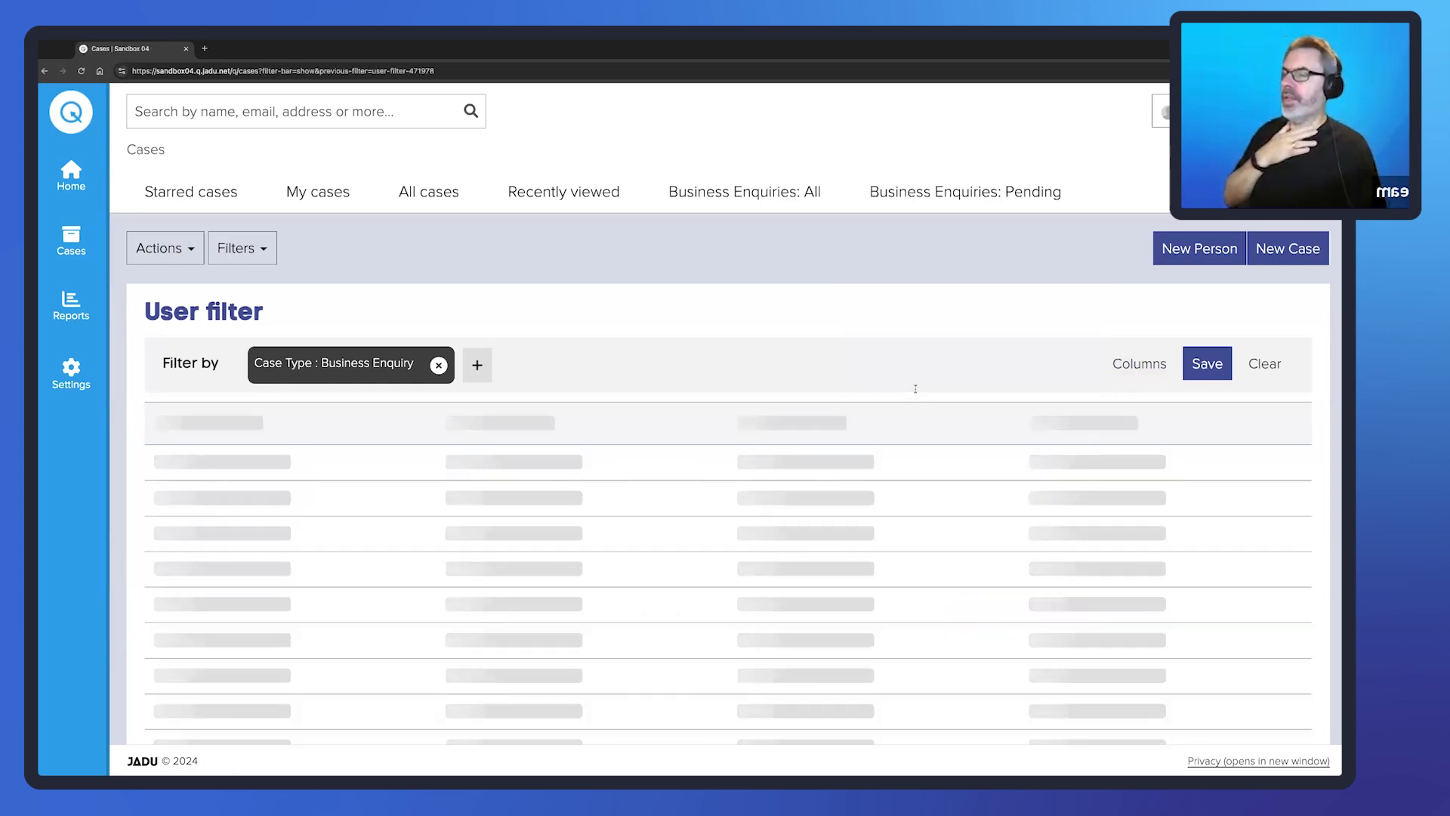
- Examine the To Be Redacted column in the Business Enquiry case list, highlighting its heading and the label on case BUS000018
drag(1284, 432, 1173, 432)
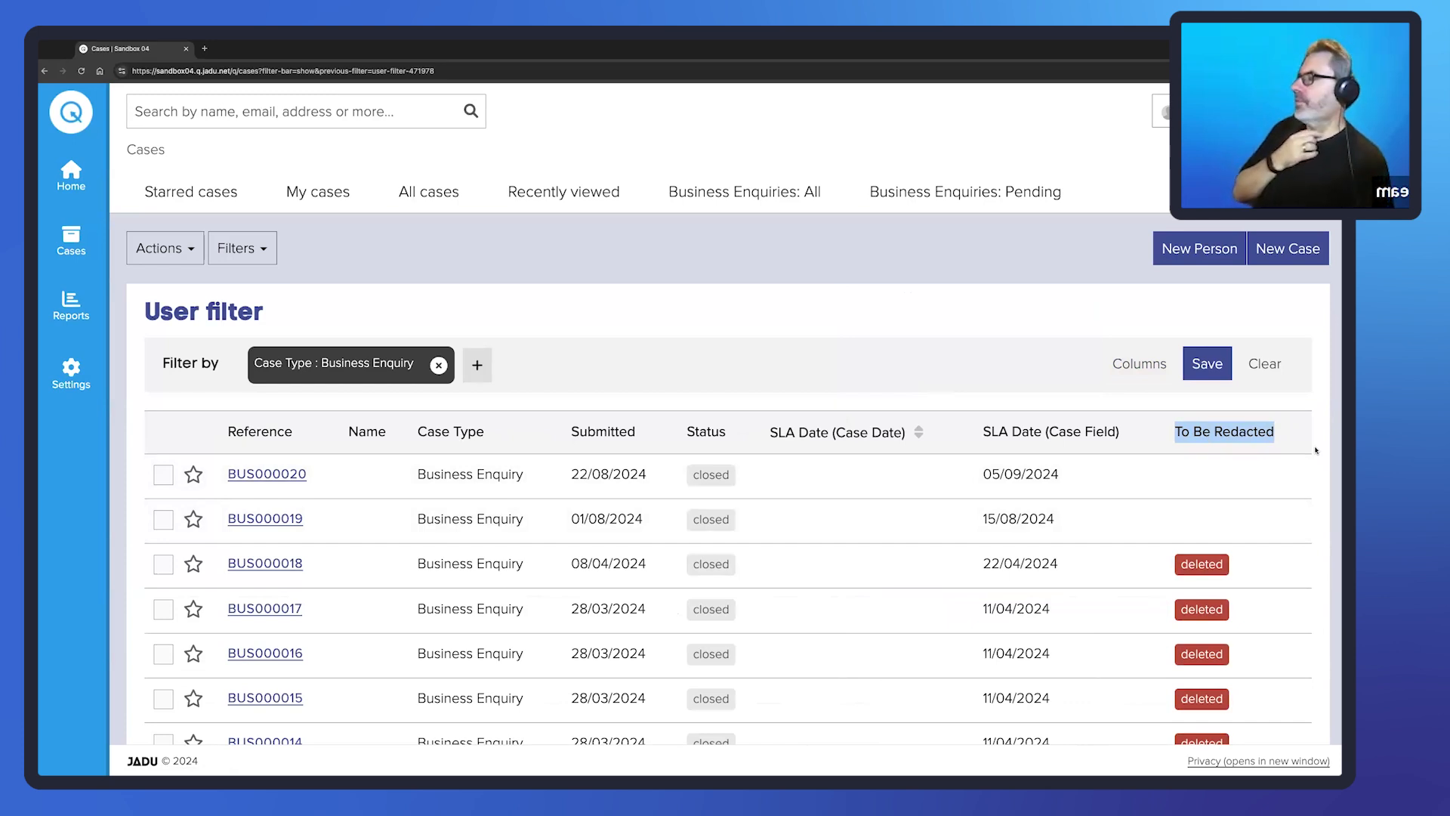
scroll(1250, 484, down, 1)
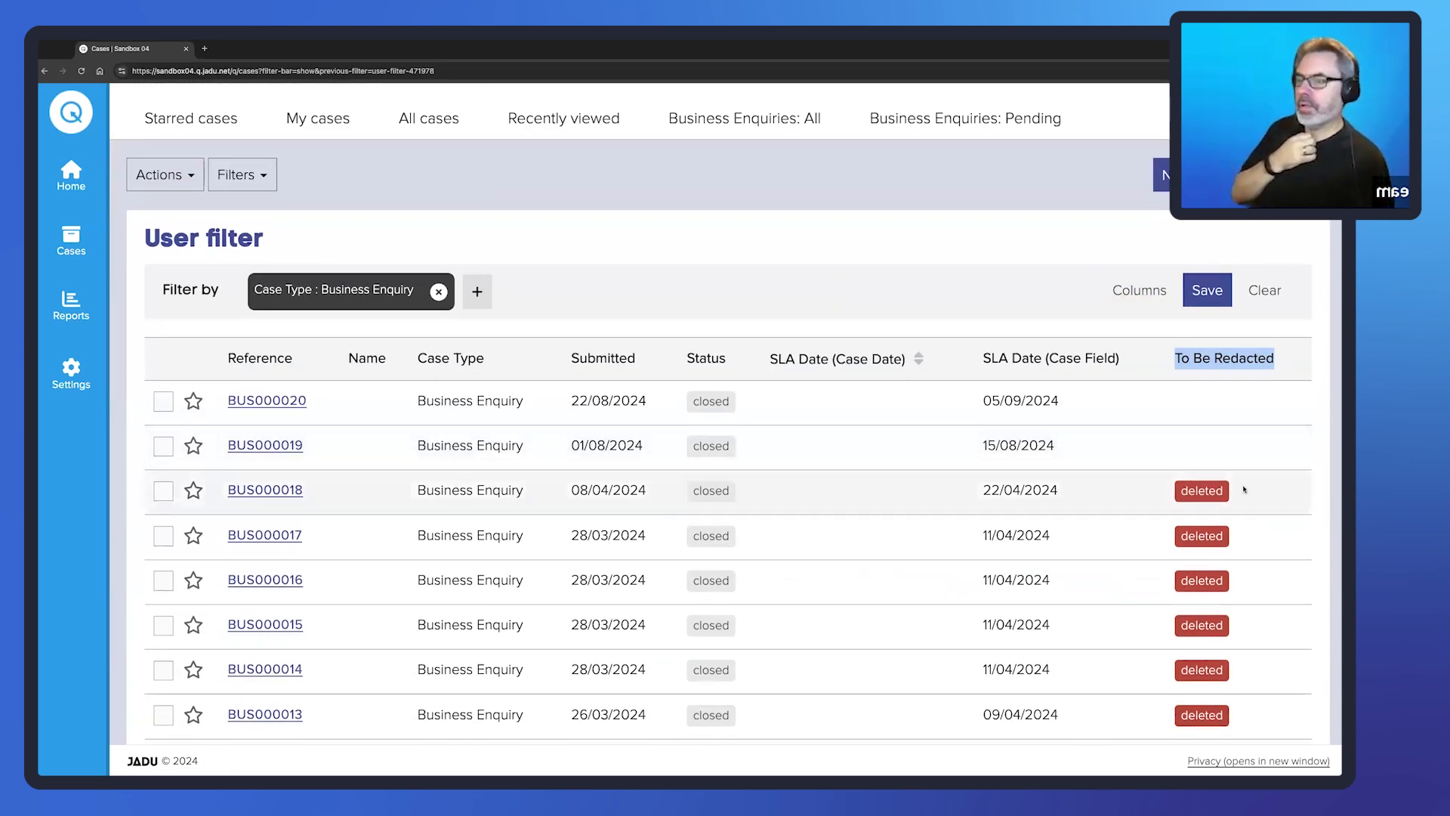
scroll(1253, 495, down, 1)
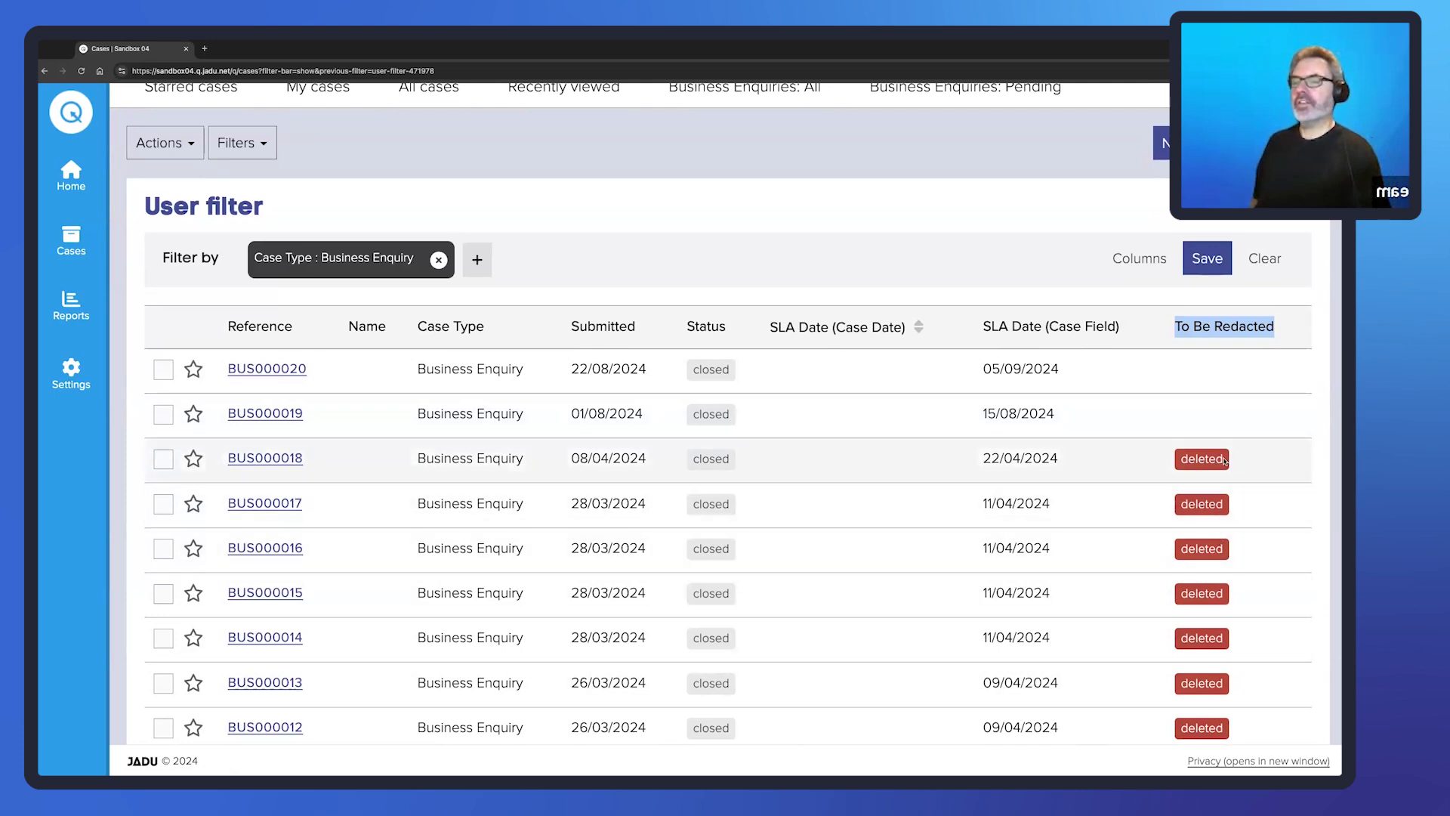
drag(1230, 457, 1176, 459)
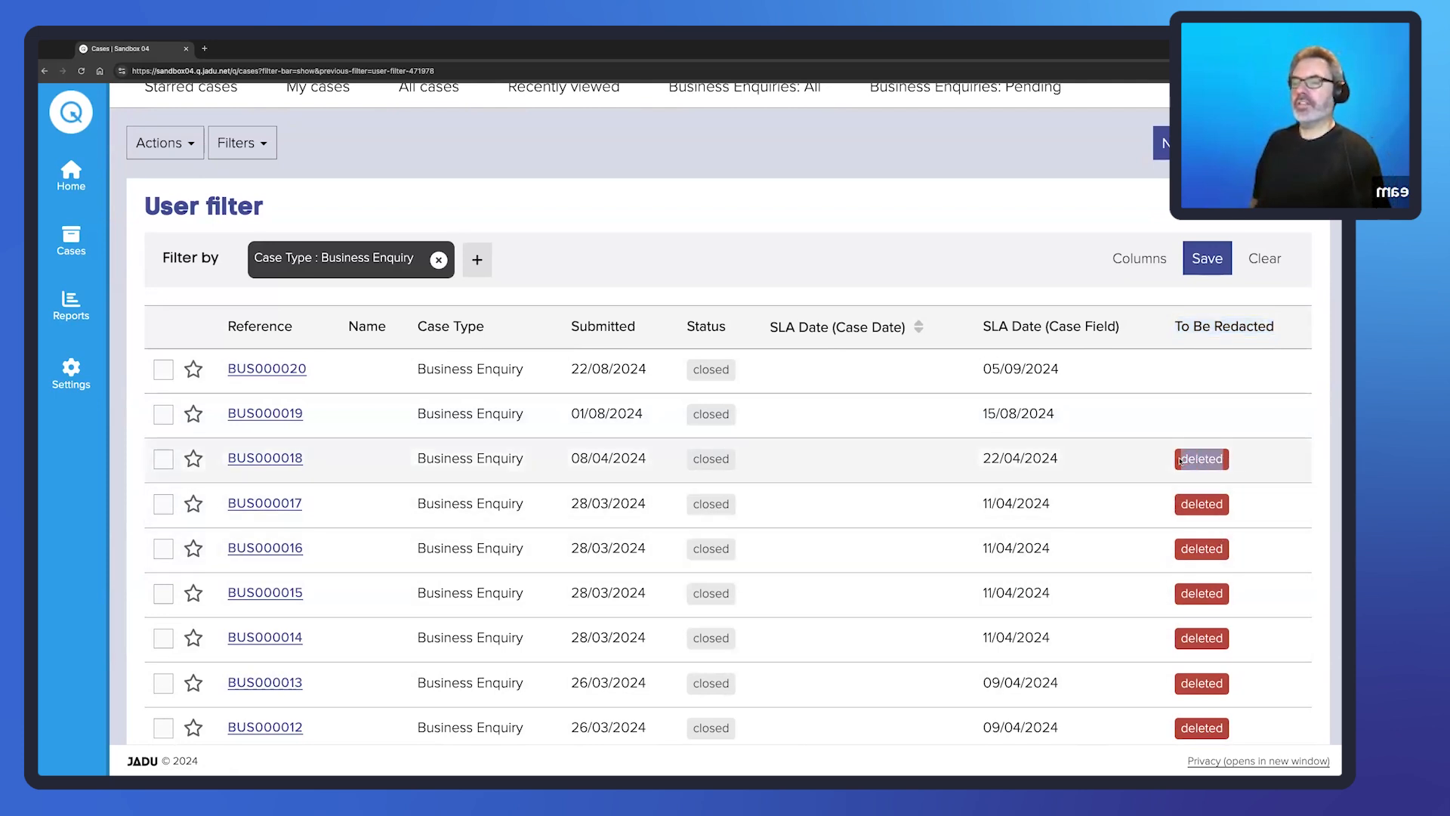
click(1246, 466)
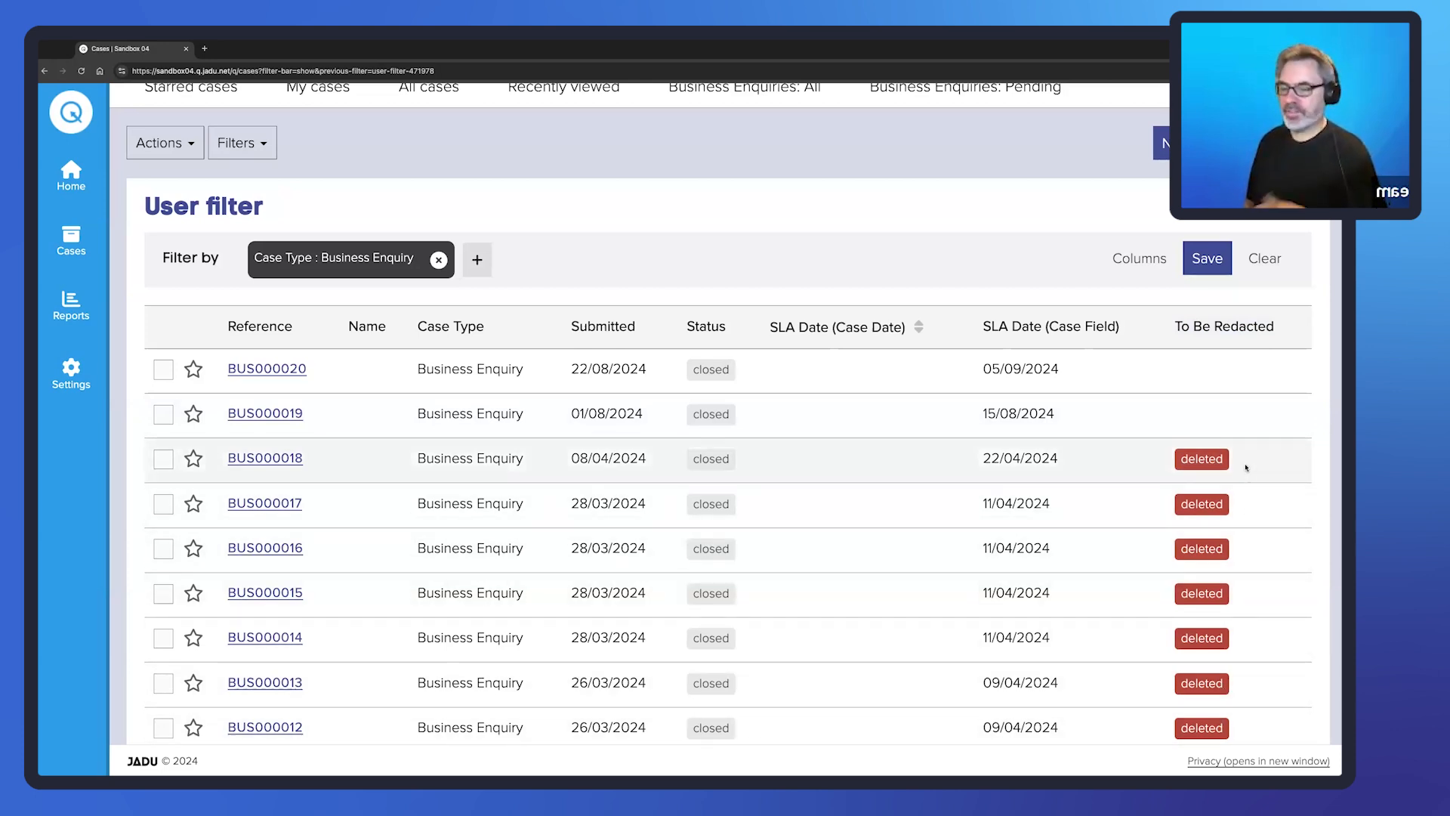
scroll(729, 245, up, 2)
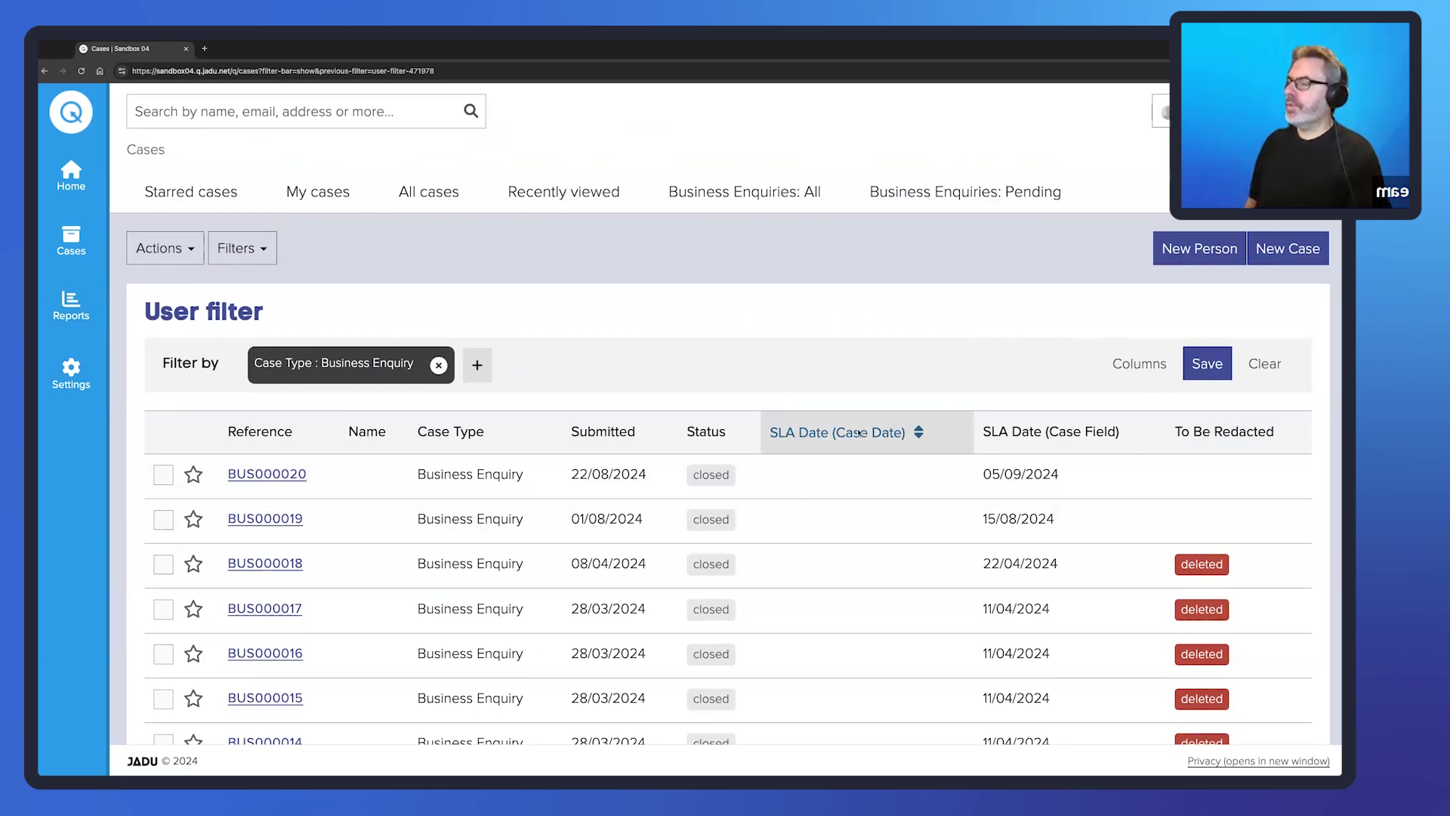
- Point out the SLA Date (Case Field) column by highlighting its heading and the words Case Field
drag(1121, 432, 980, 430)
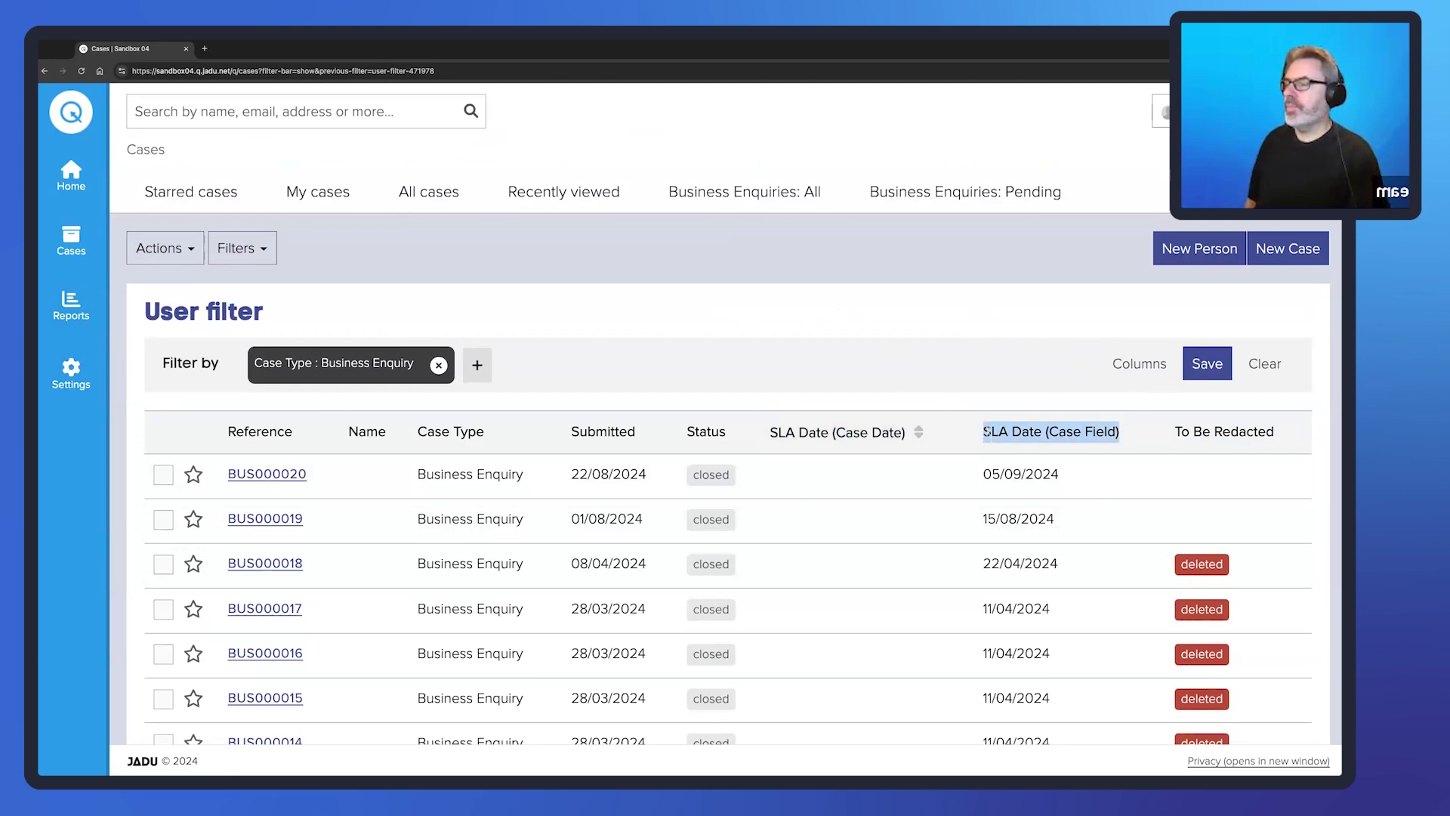
click(917, 314)
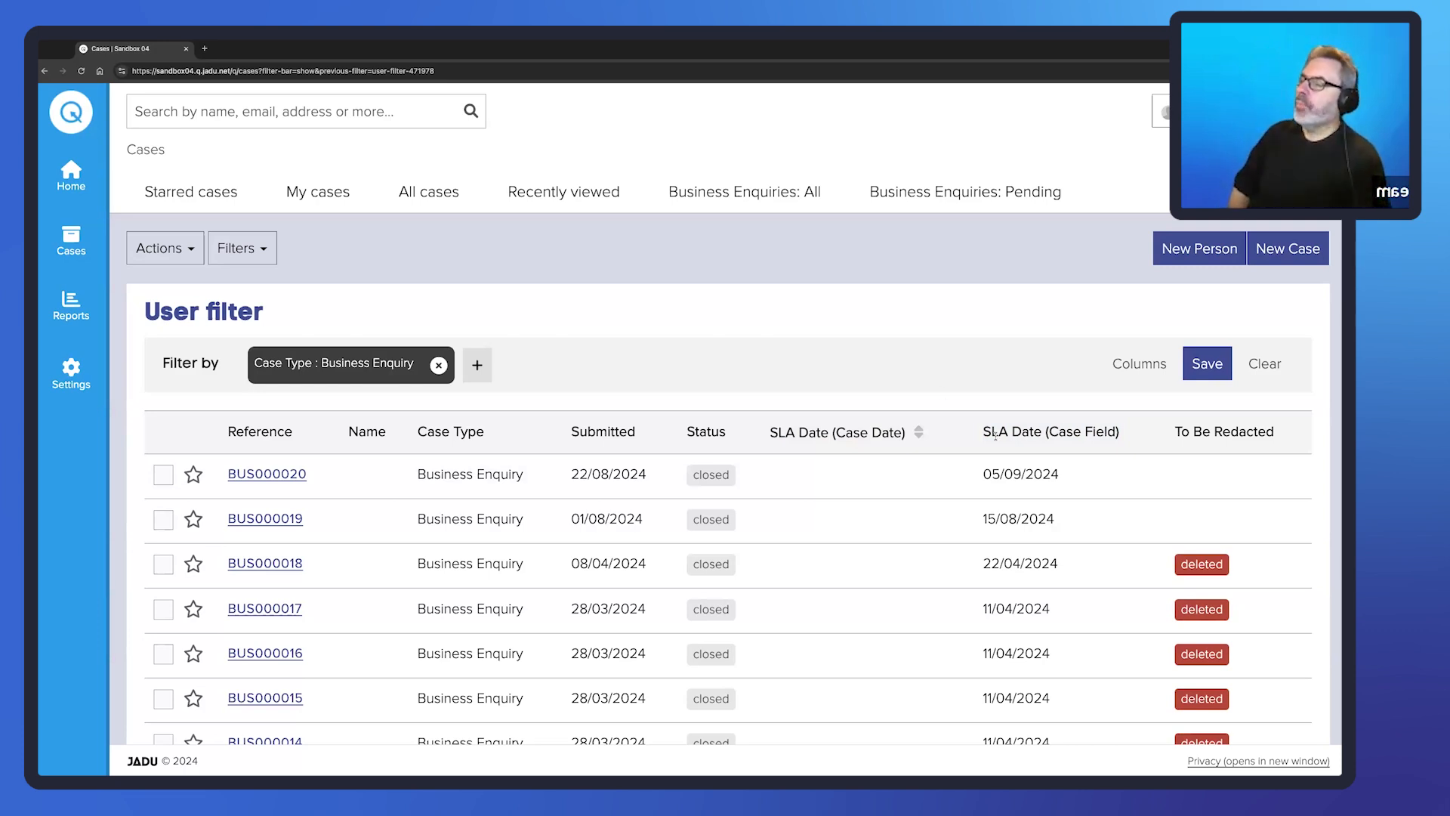
drag(985, 432, 1119, 432)
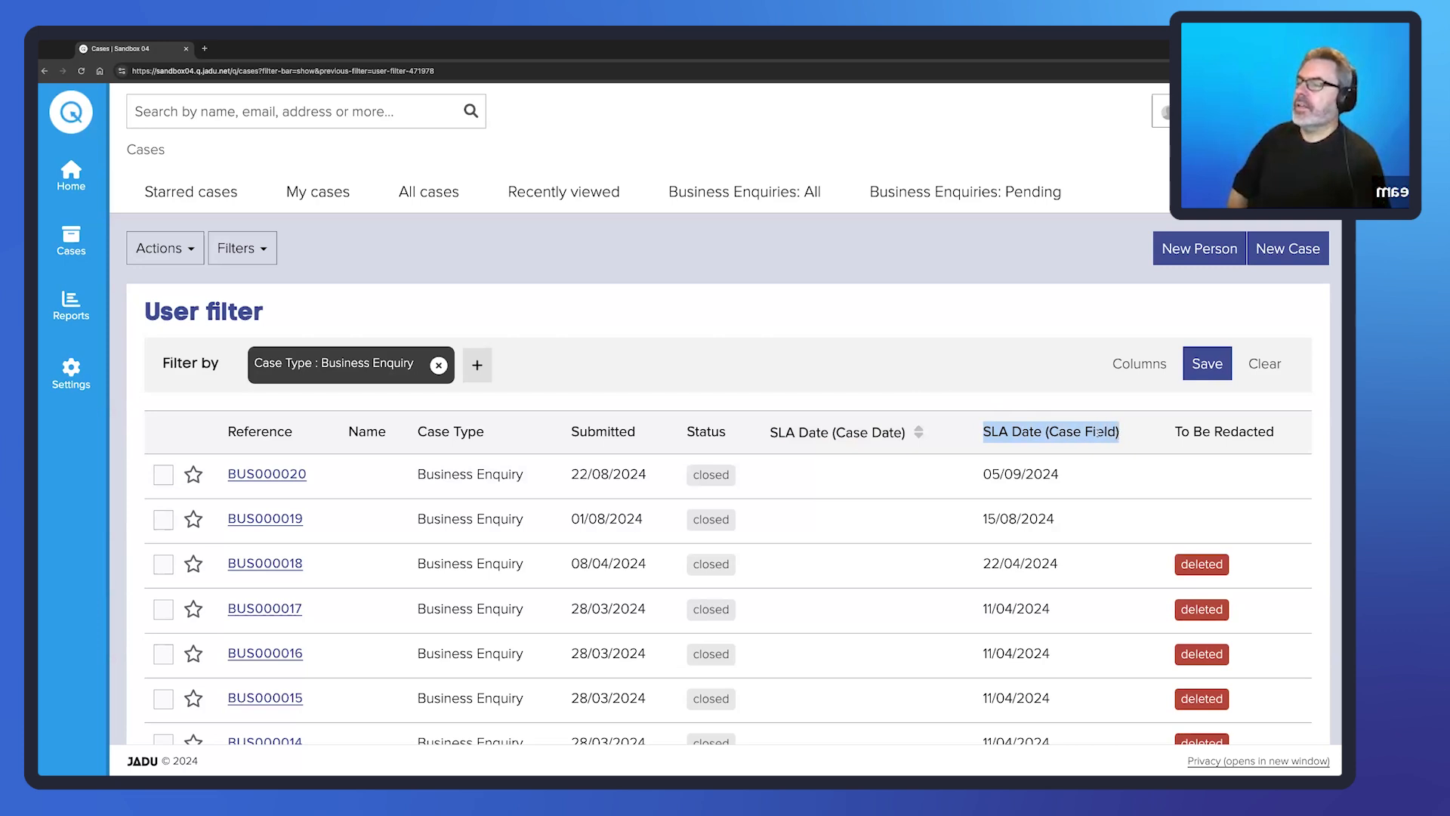
click(1055, 431)
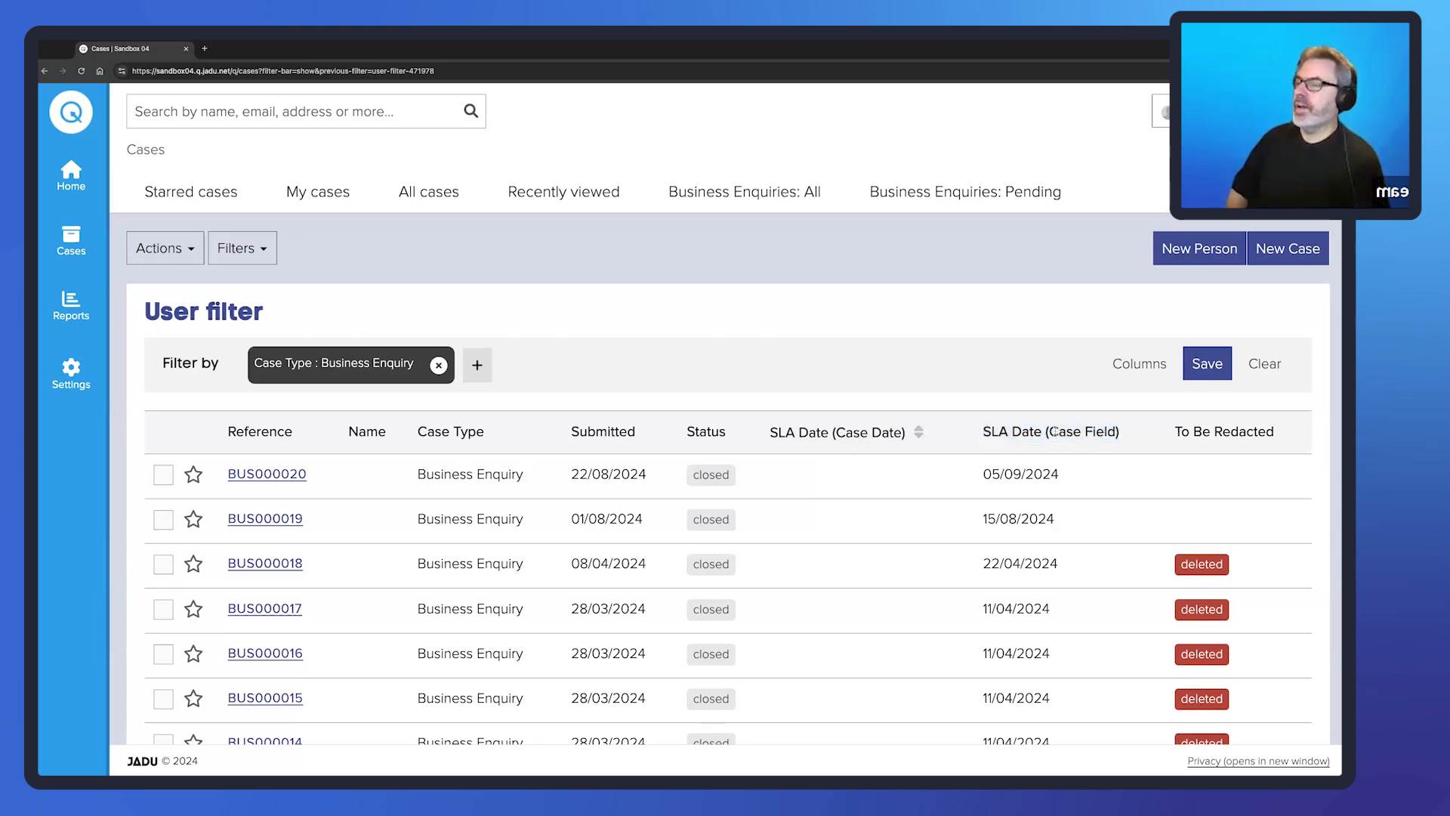
drag(1055, 431, 1117, 431)
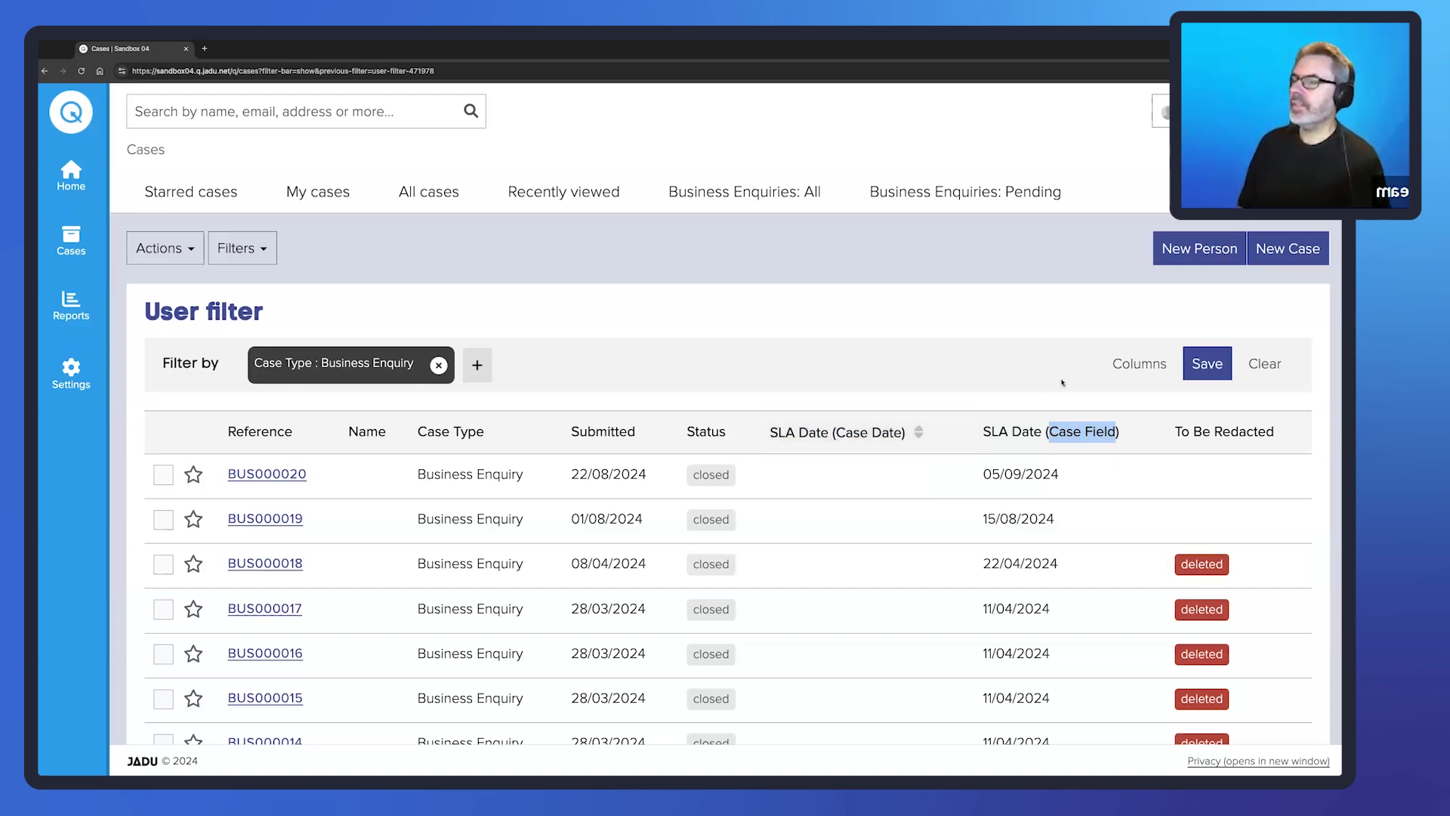
- Start saving the current user filter and give it the title Business Enquiries
click(1077, 285)
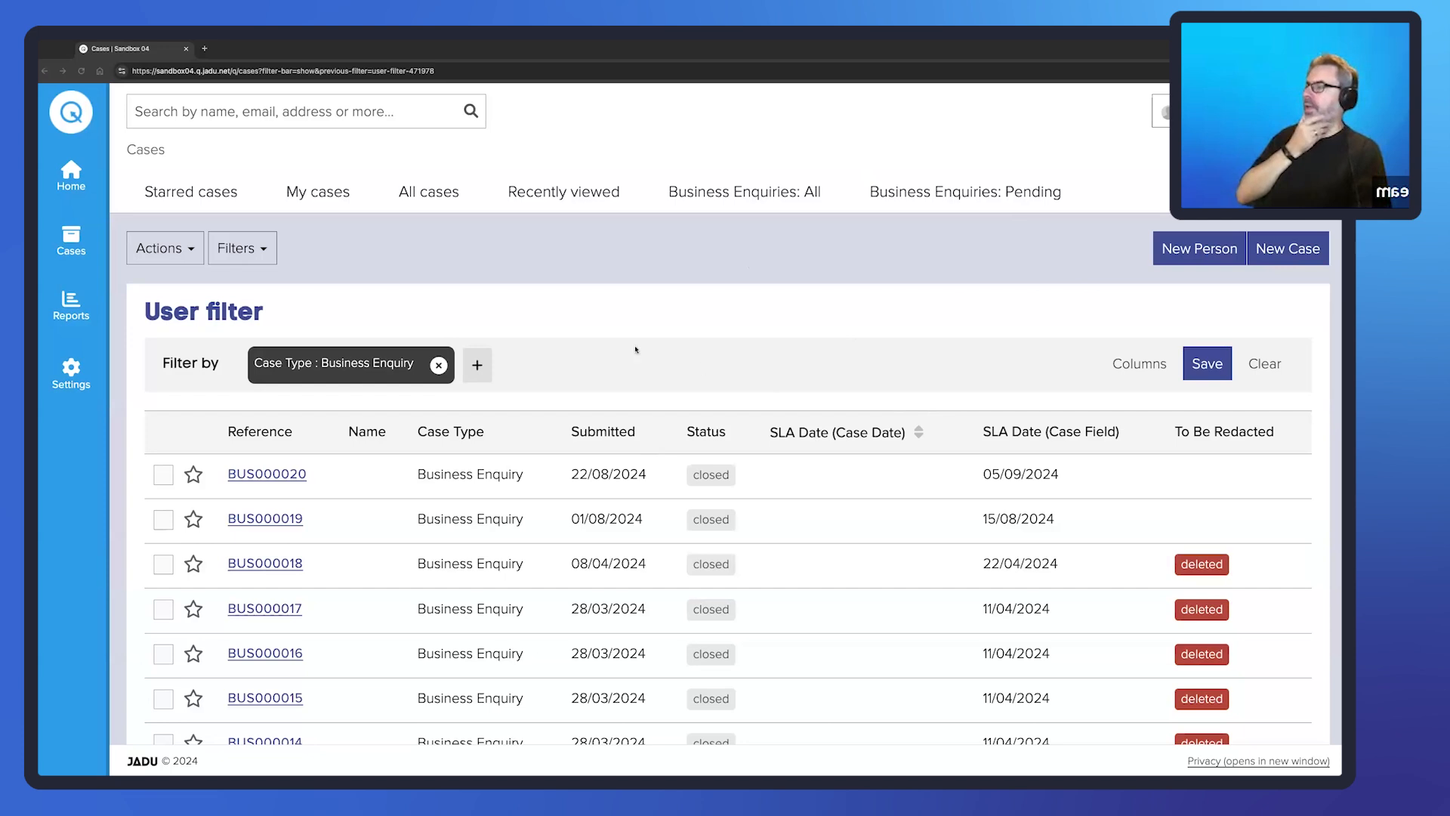
click(1209, 367)
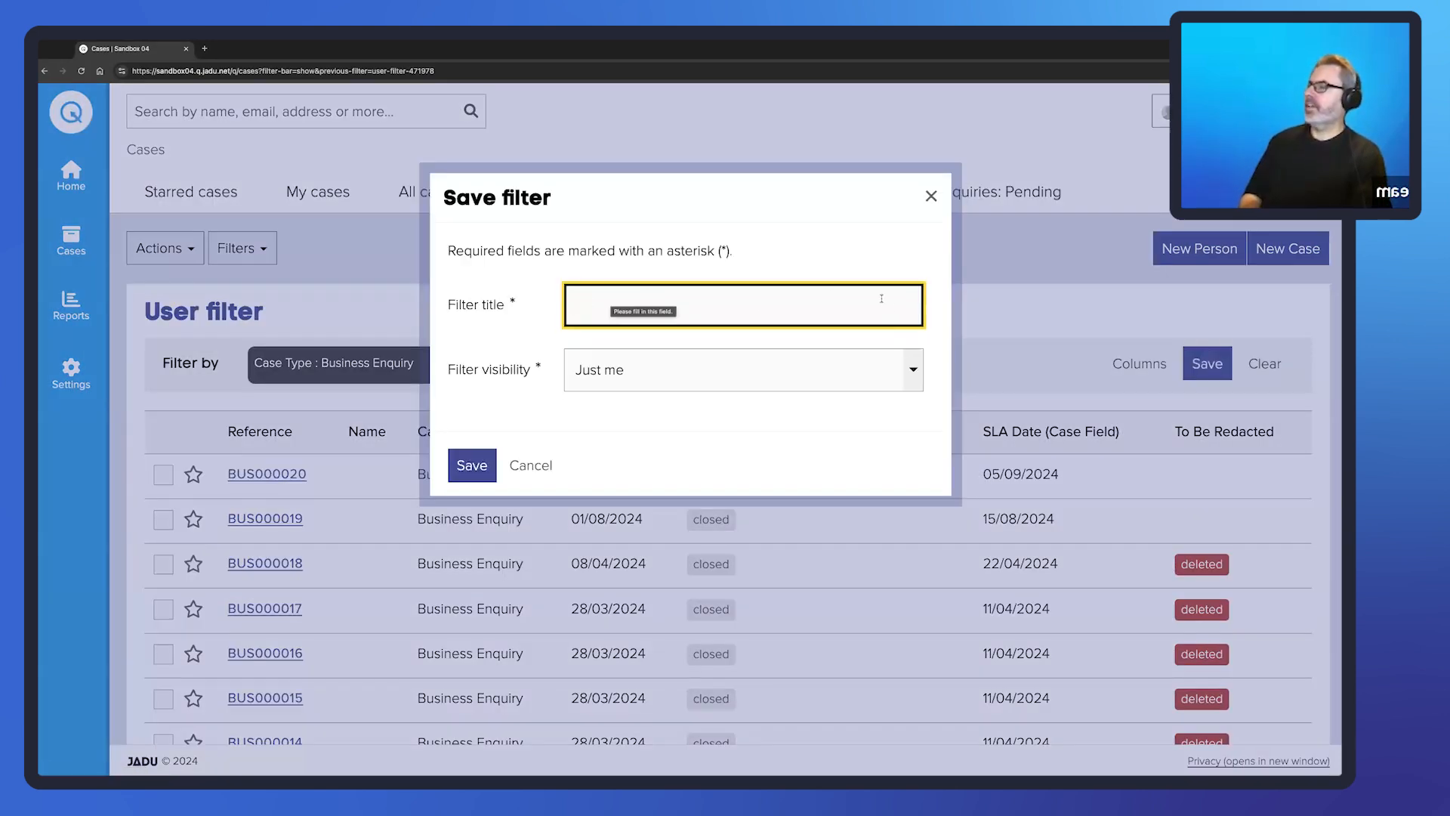
text(B)
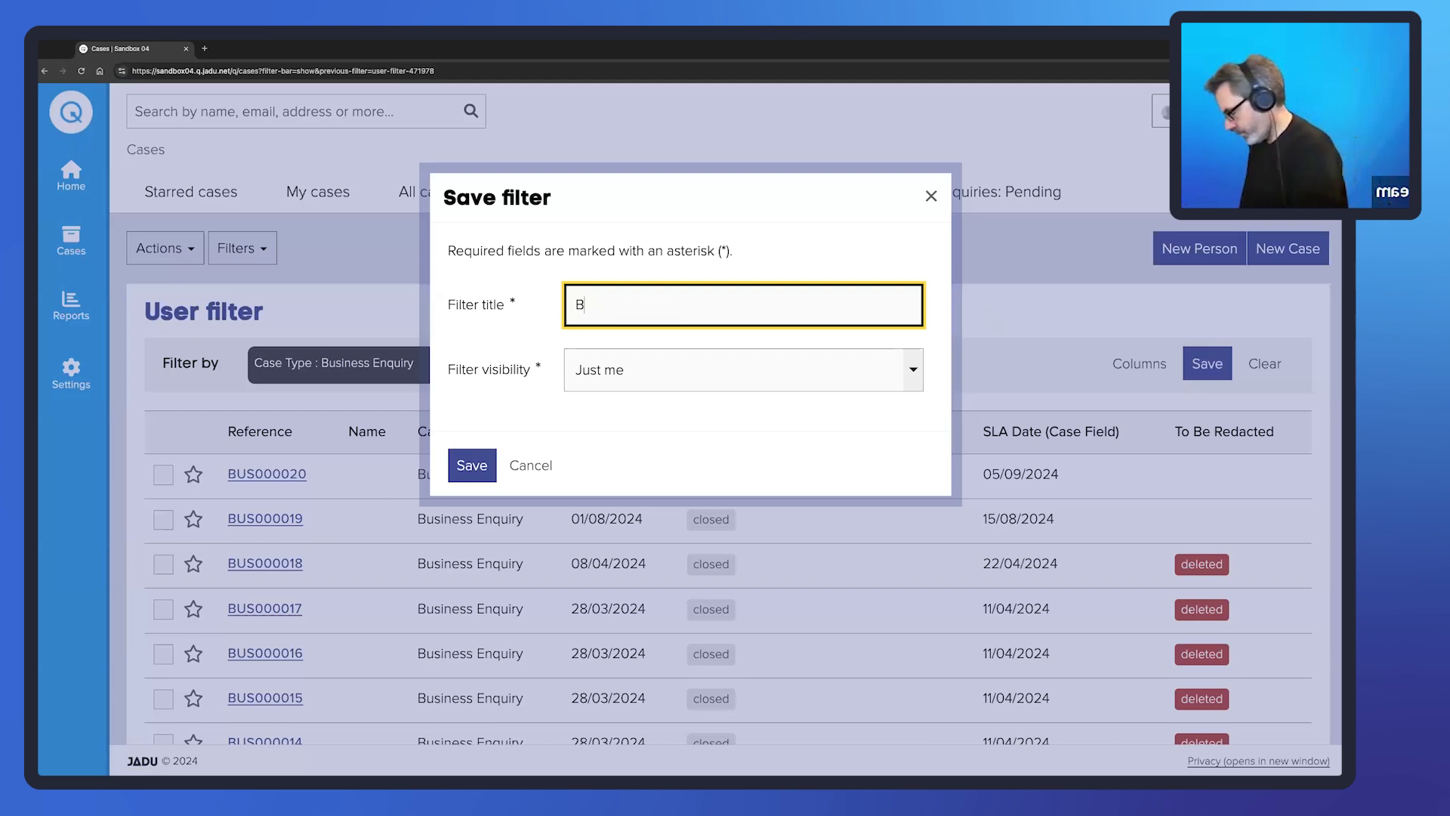
text(usiness)
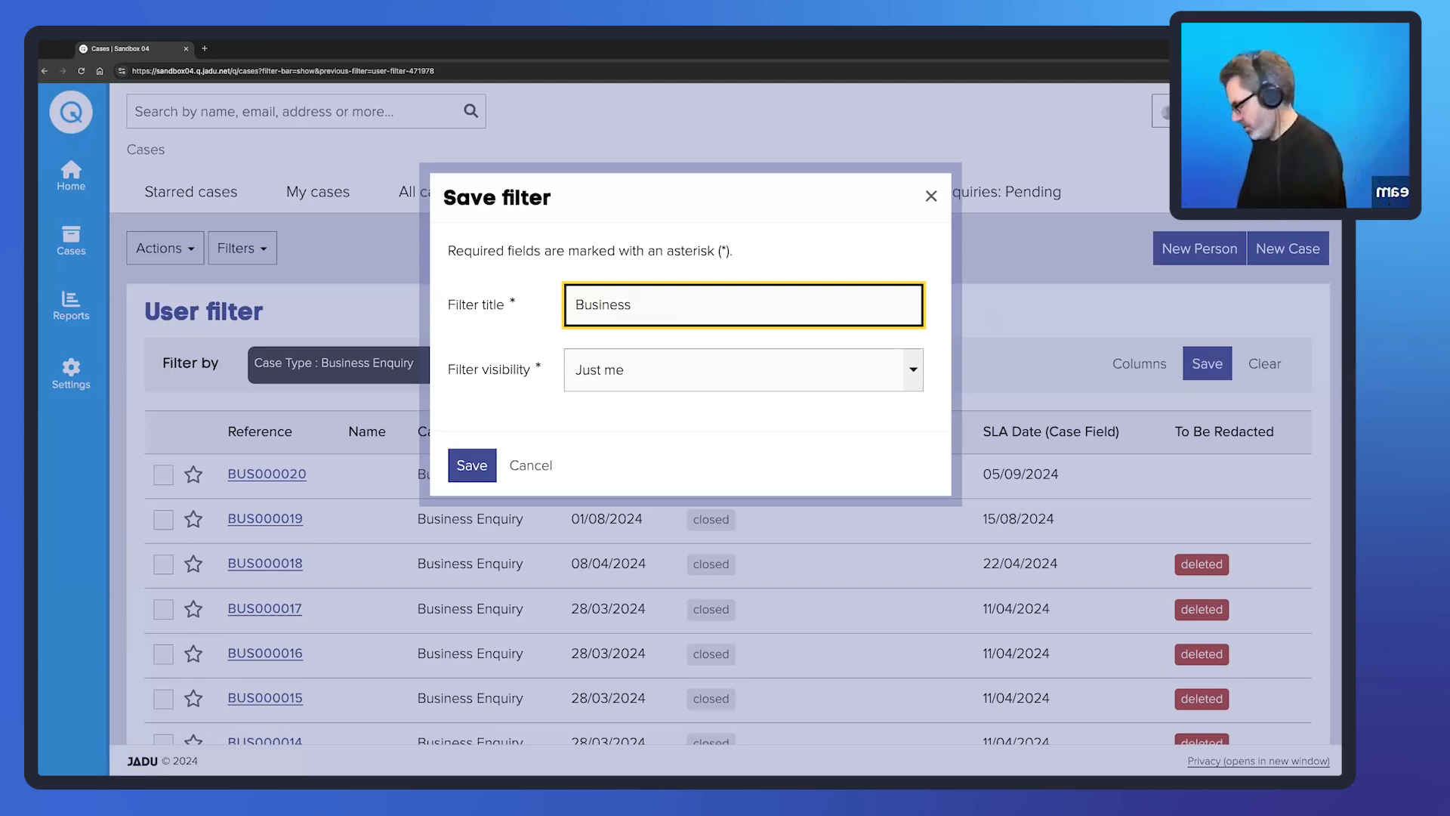
text( Enqu)
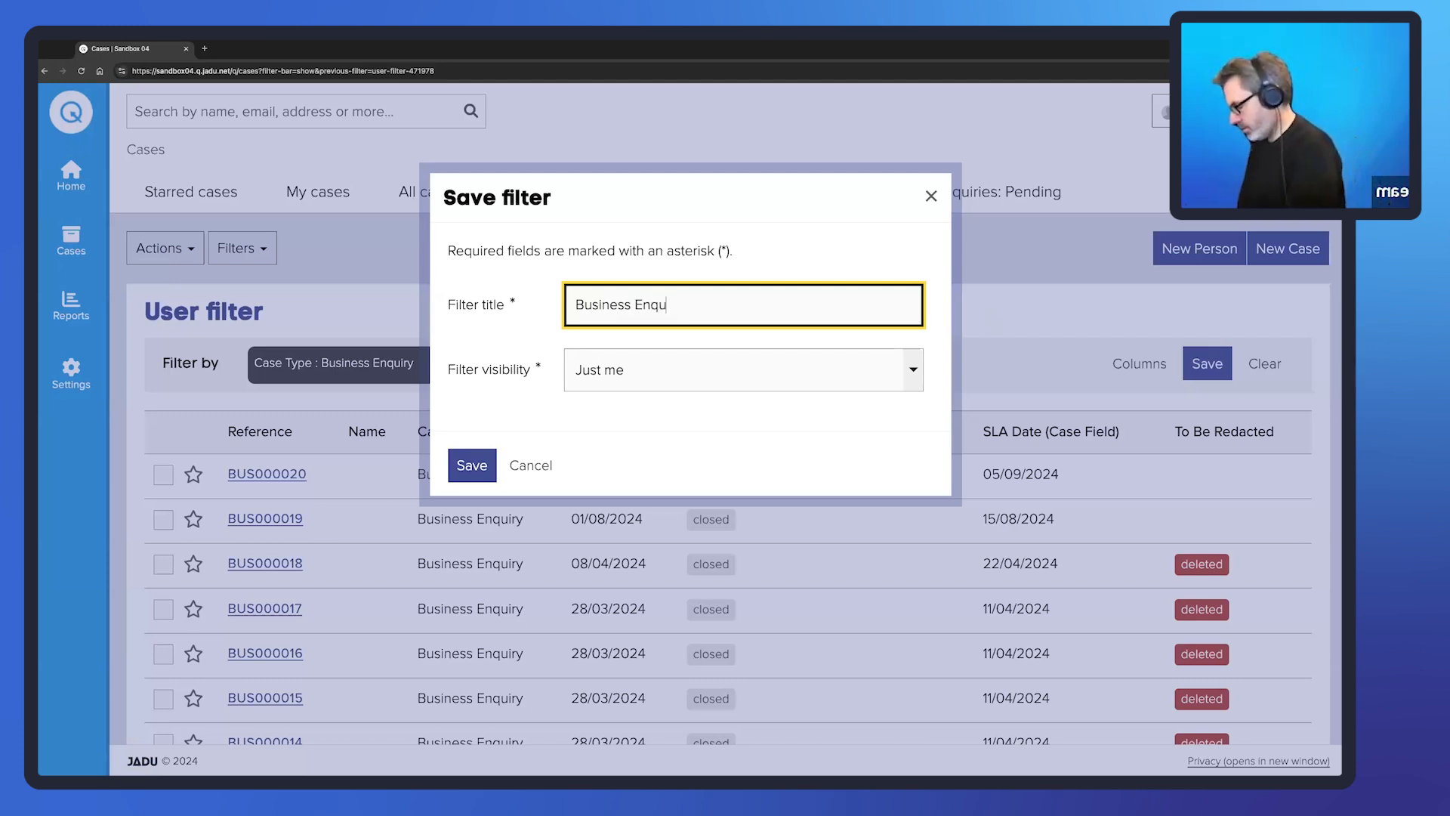
text(iries)
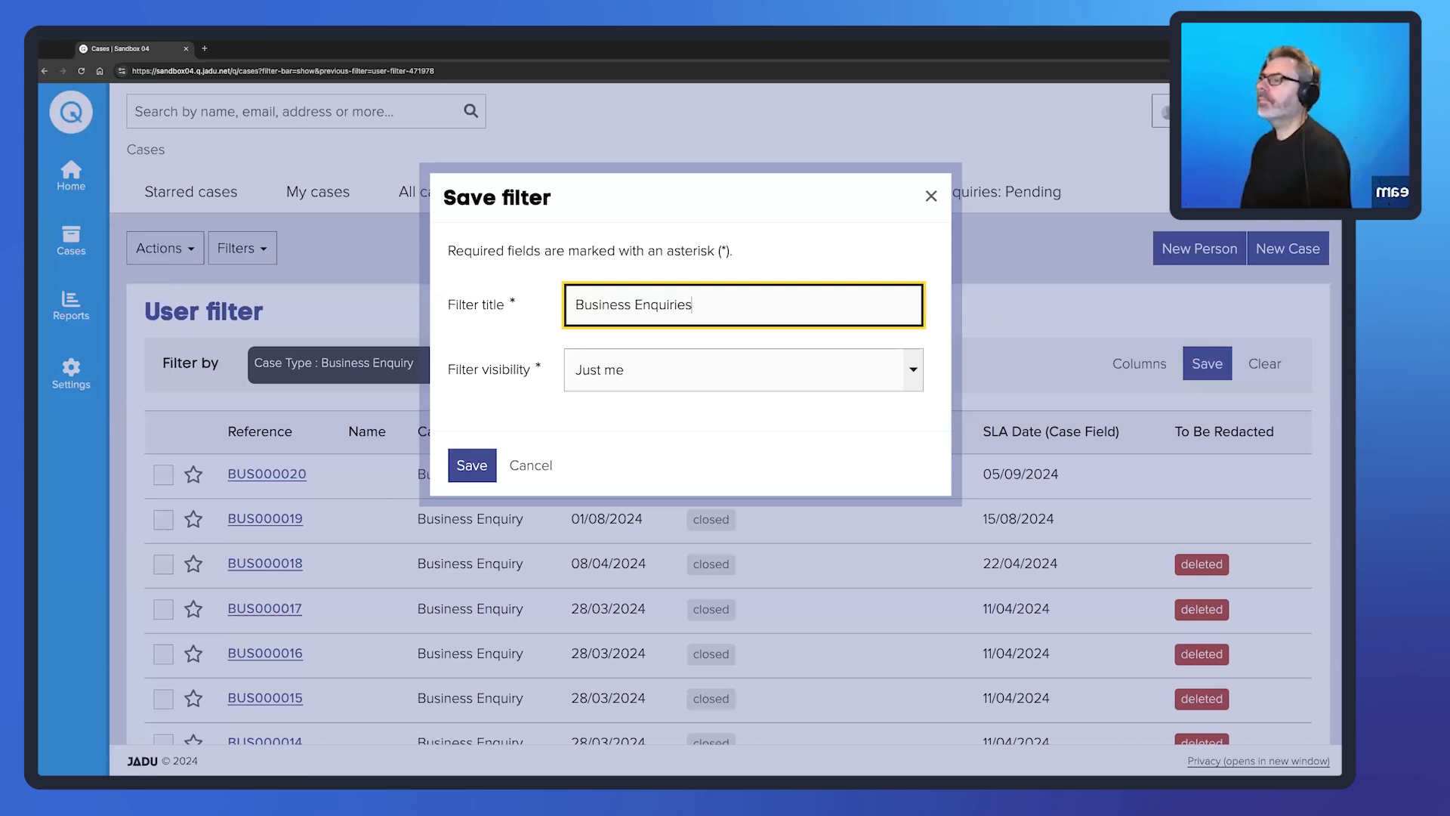
text(:)
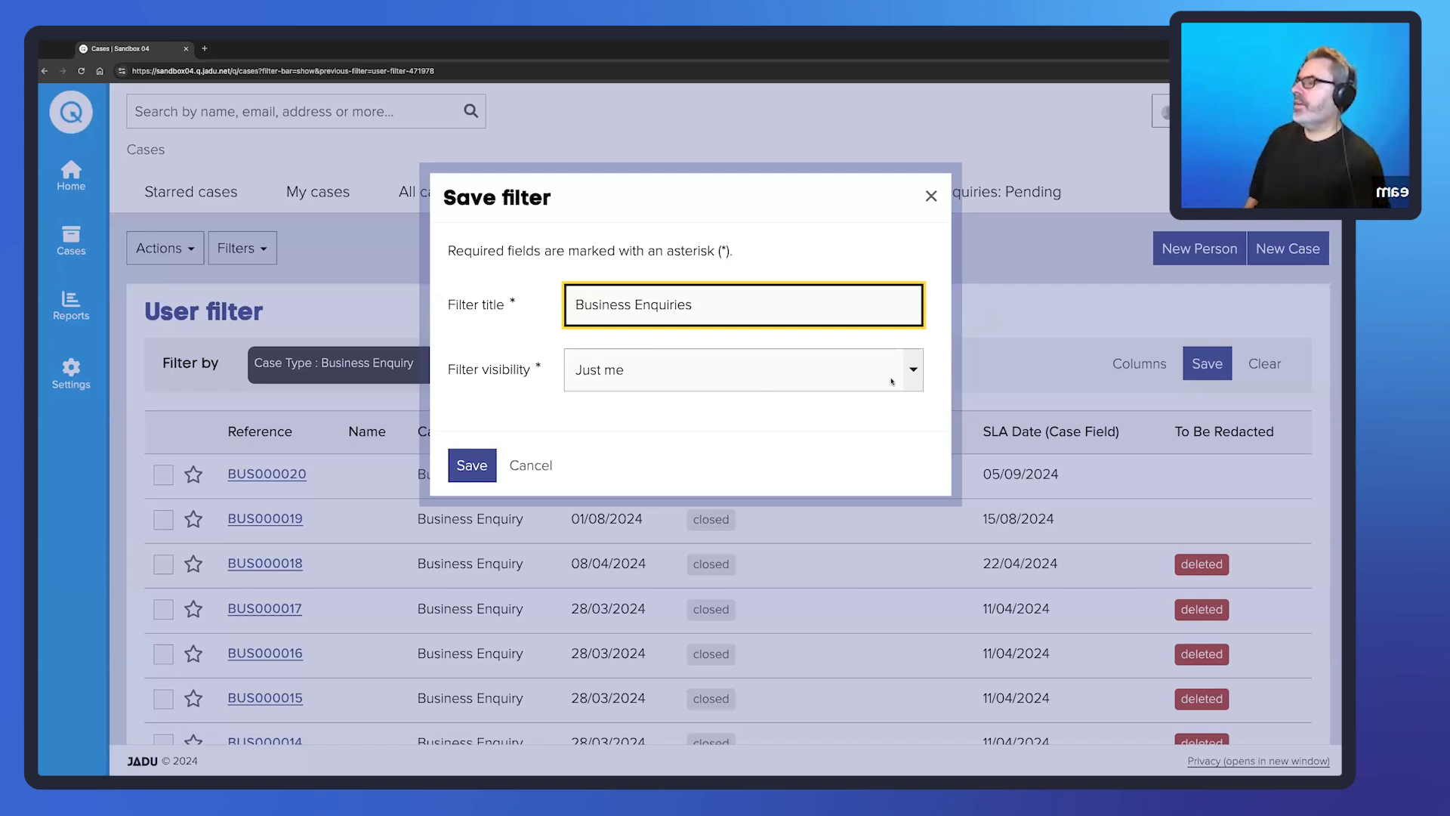
- Set the filter's visibility to Everyone in Internal Training and save the filter
click(910, 380)
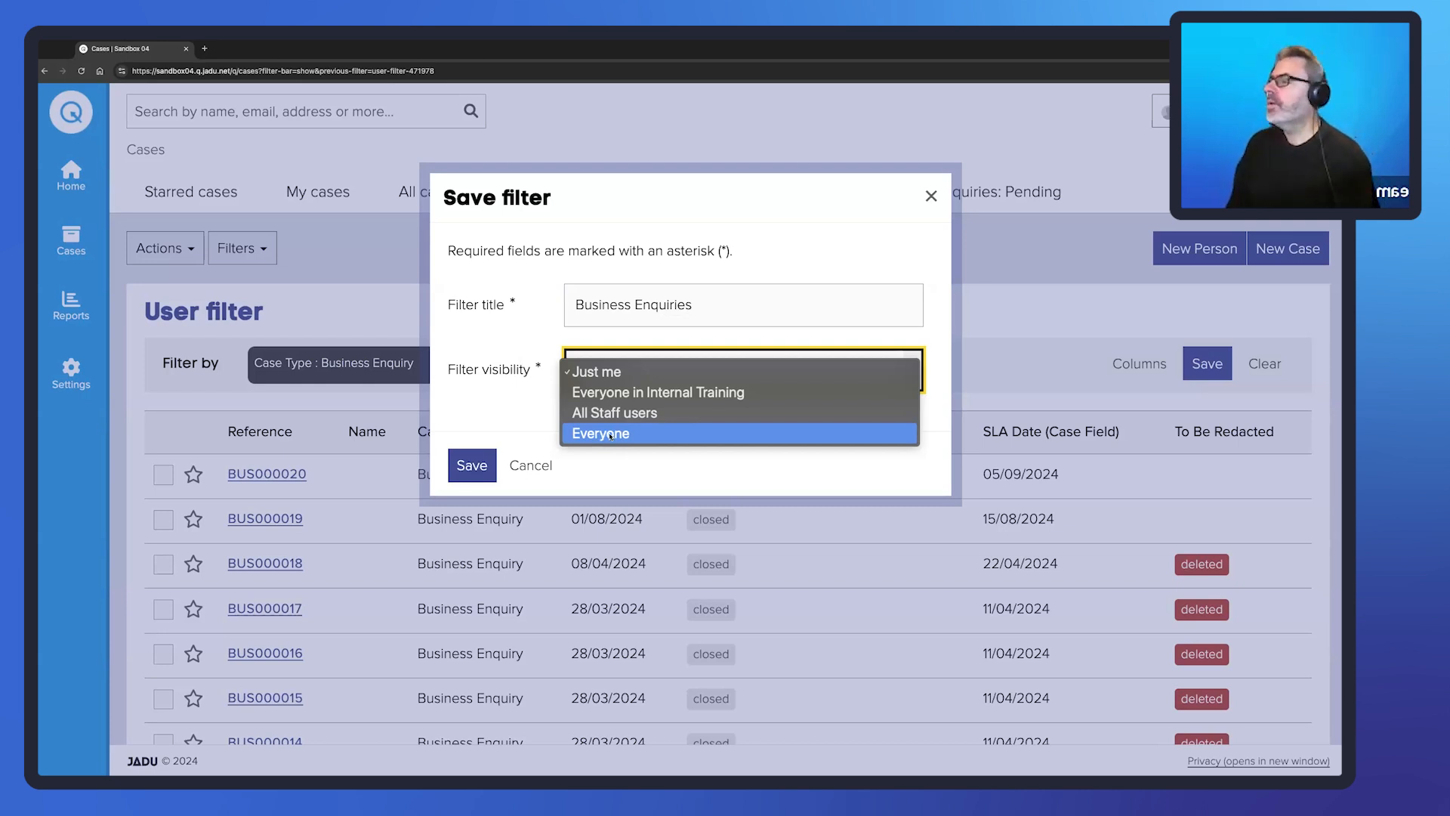
click(609, 436)
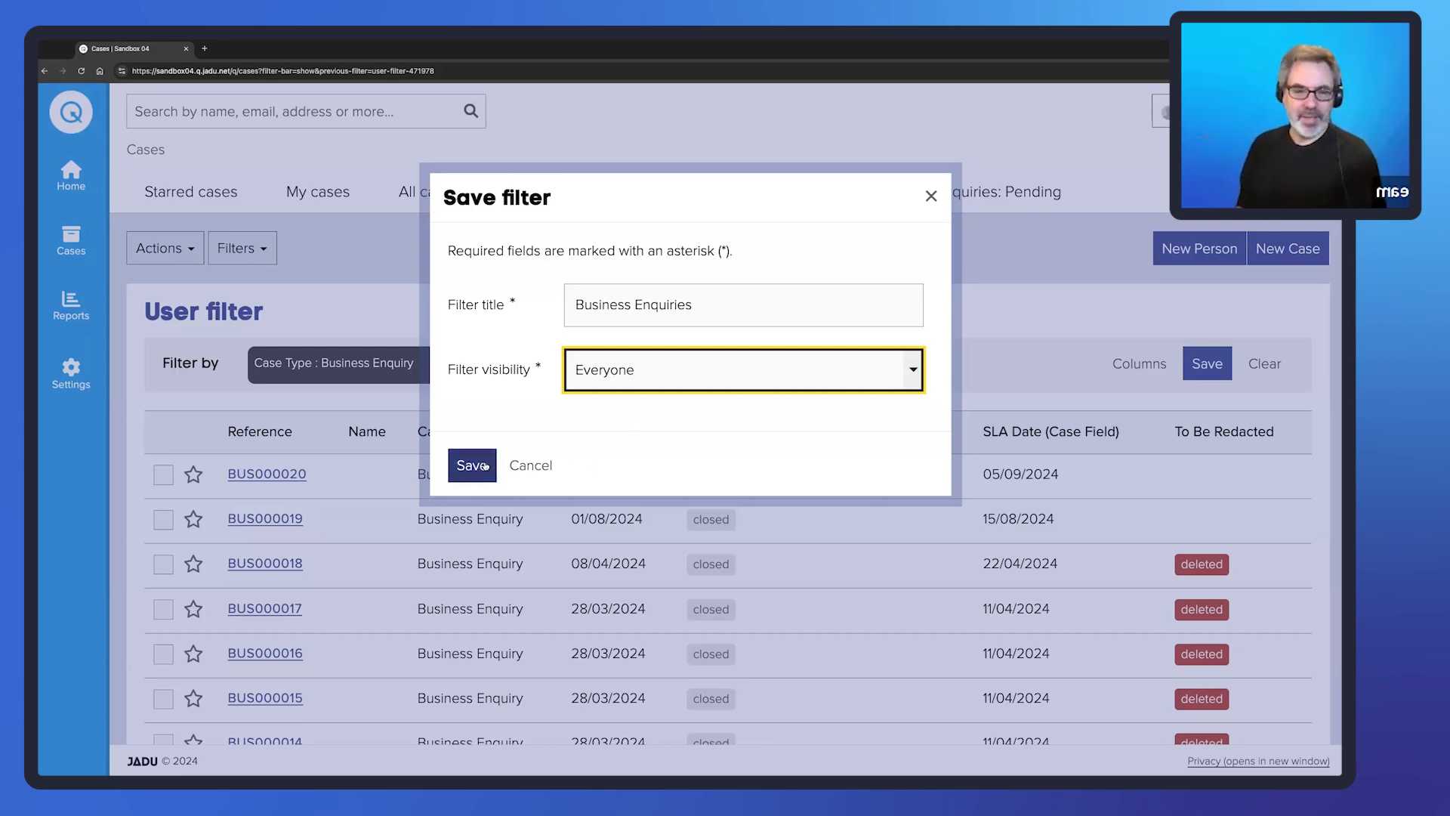
click(718, 377)
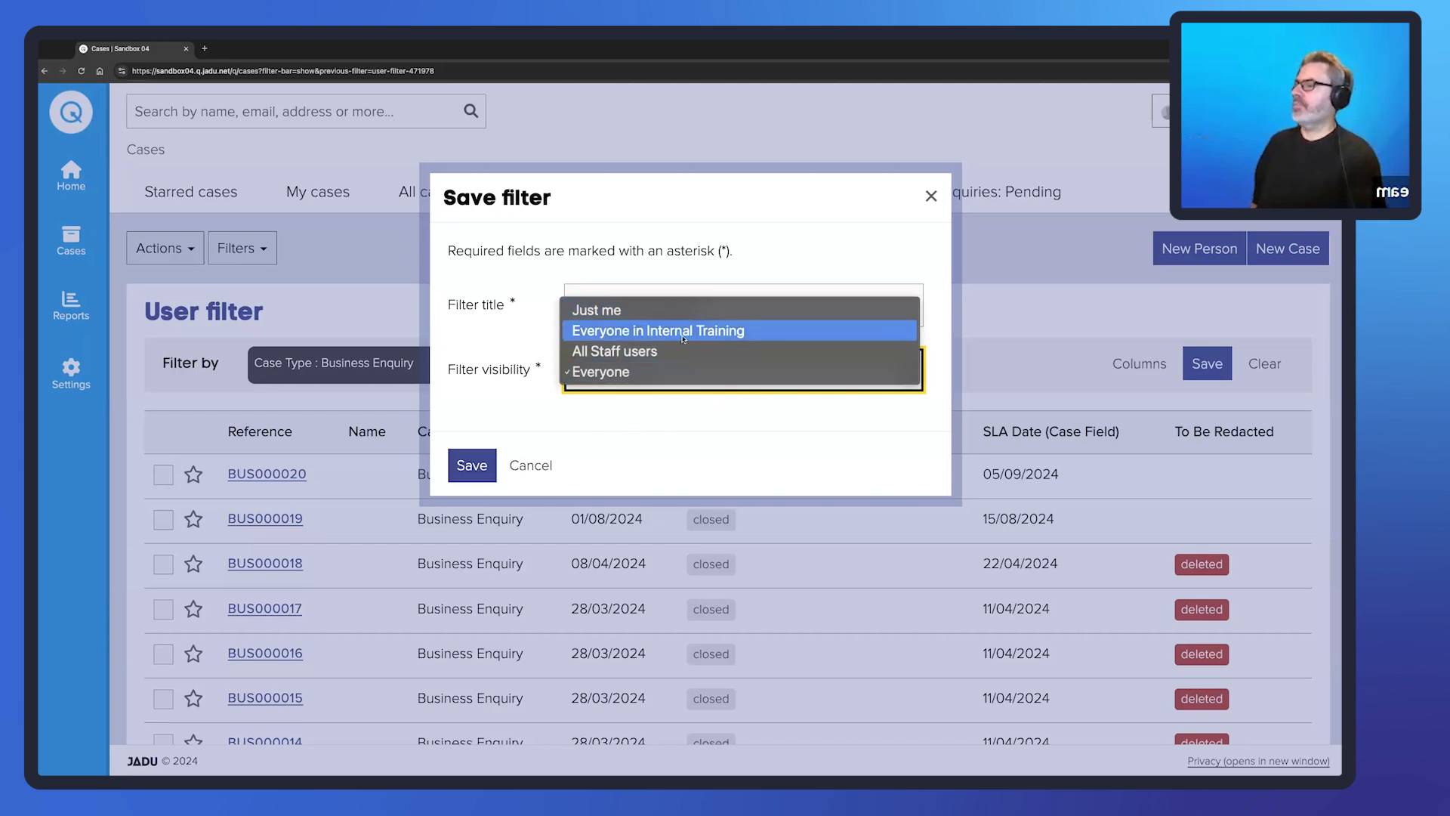
click(651, 333)
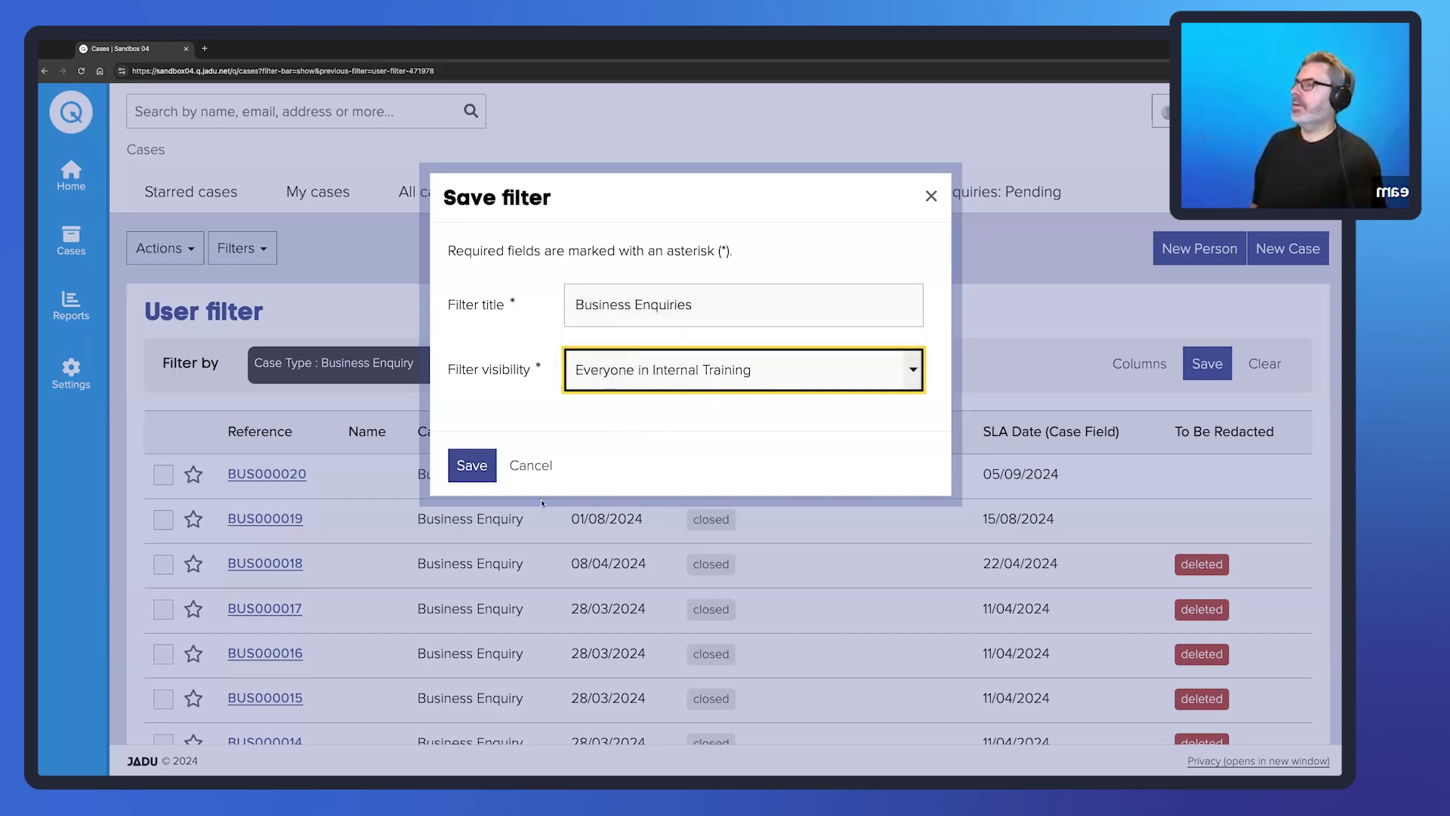
click(491, 464)
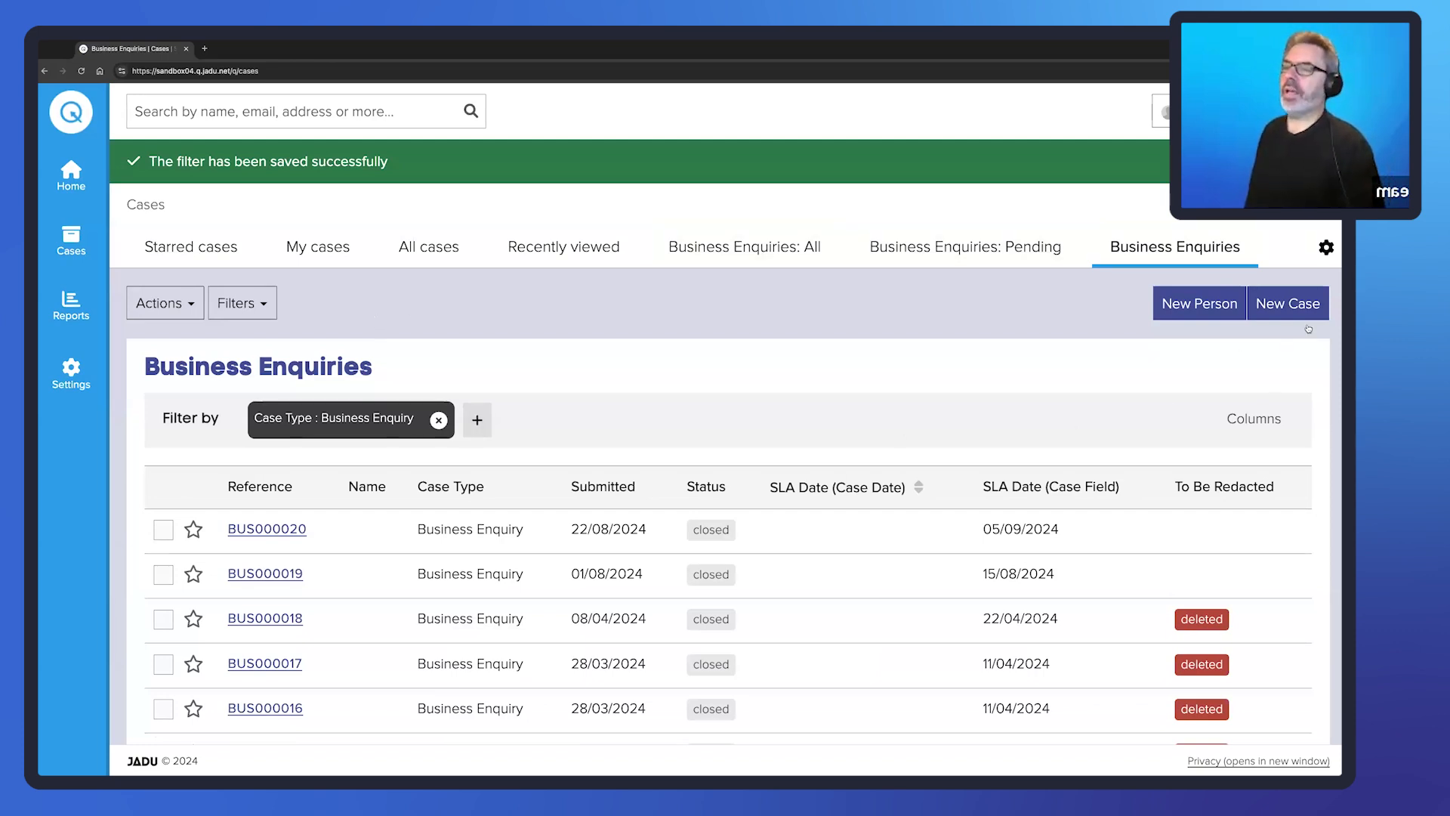
- Review the filter subscriptions, toggle the Business Enquiries subscription off and back on, and leave without saving
click(1326, 247)
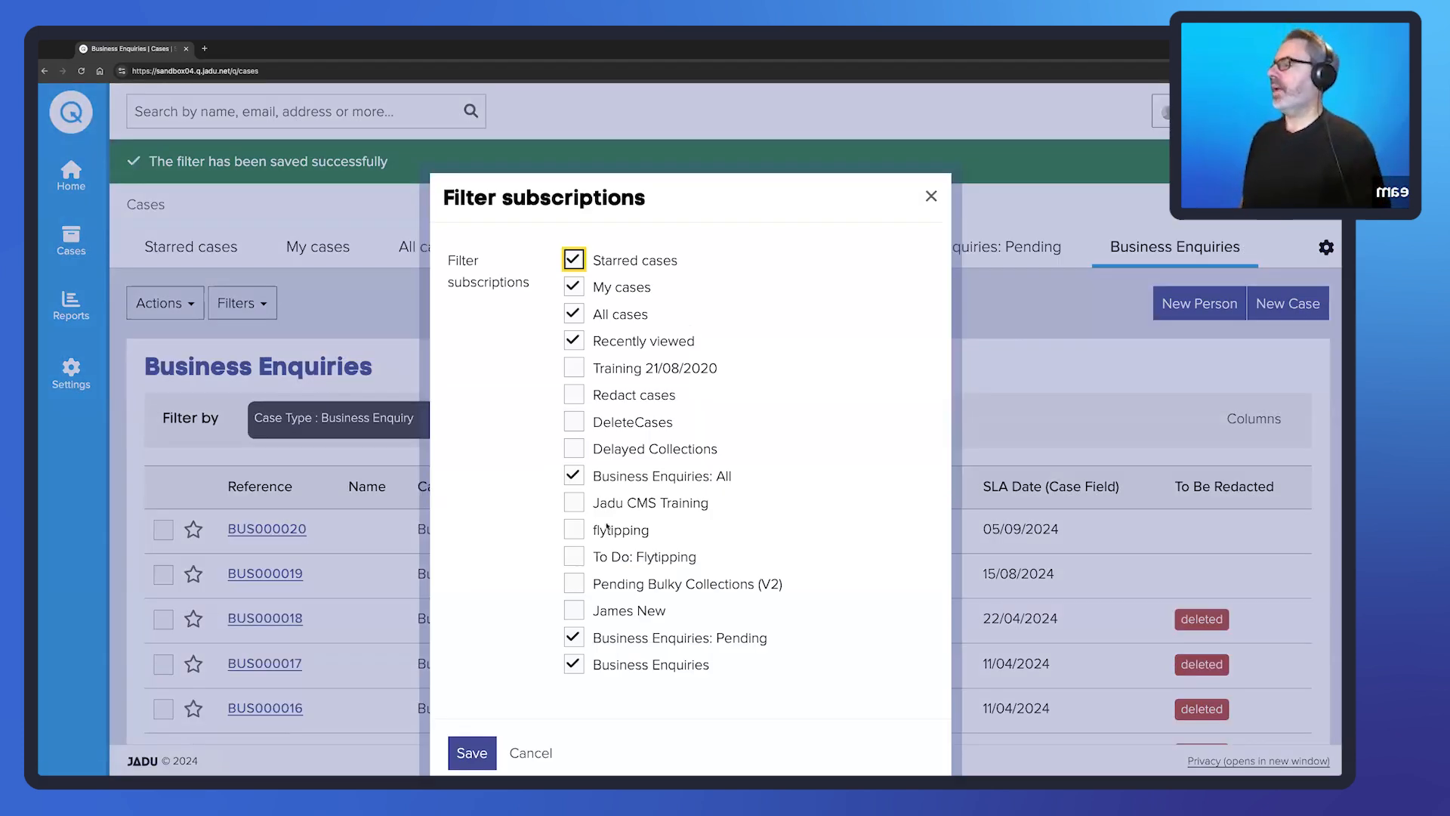
click(574, 665)
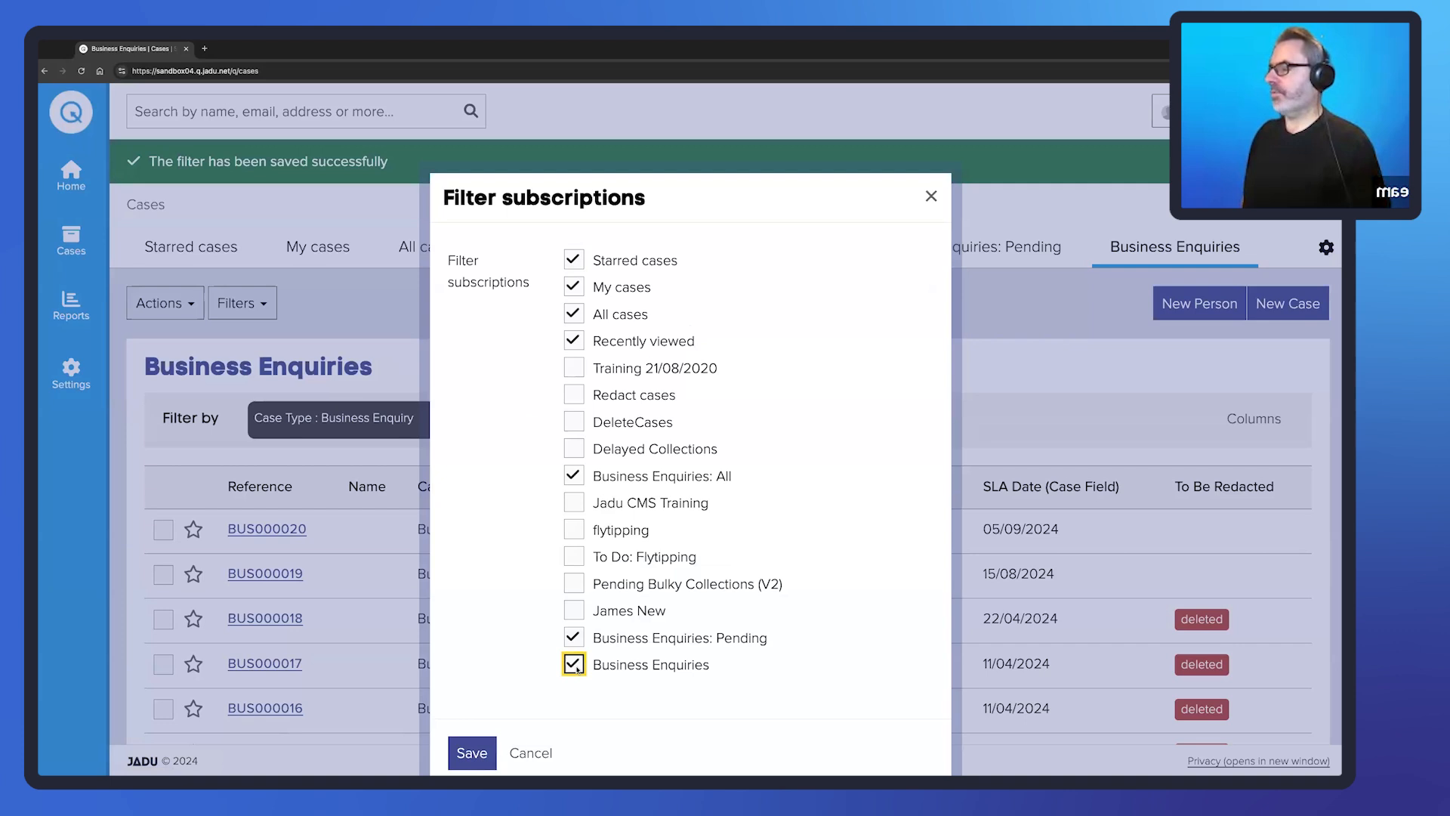
click(575, 666)
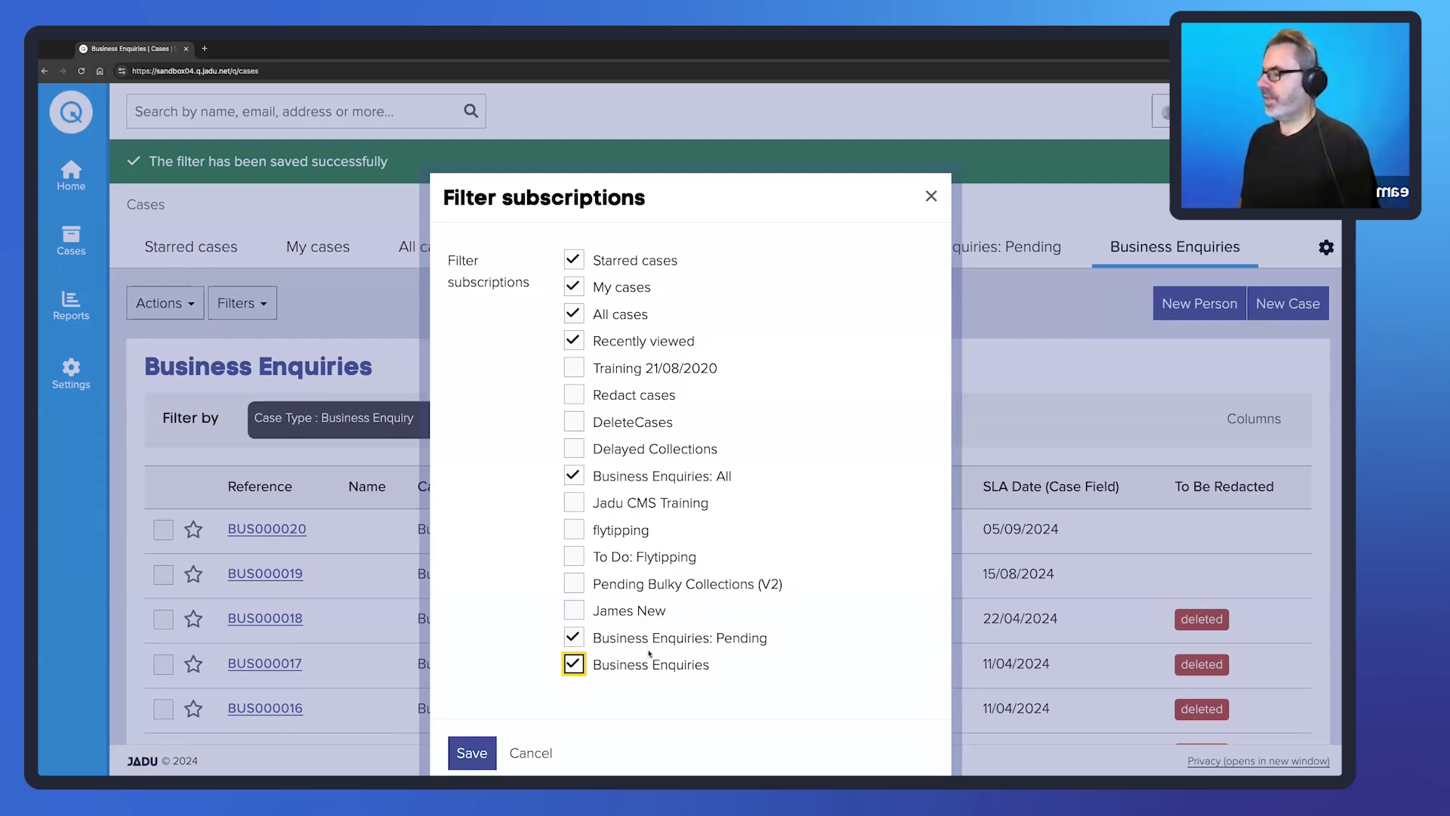
click(531, 754)
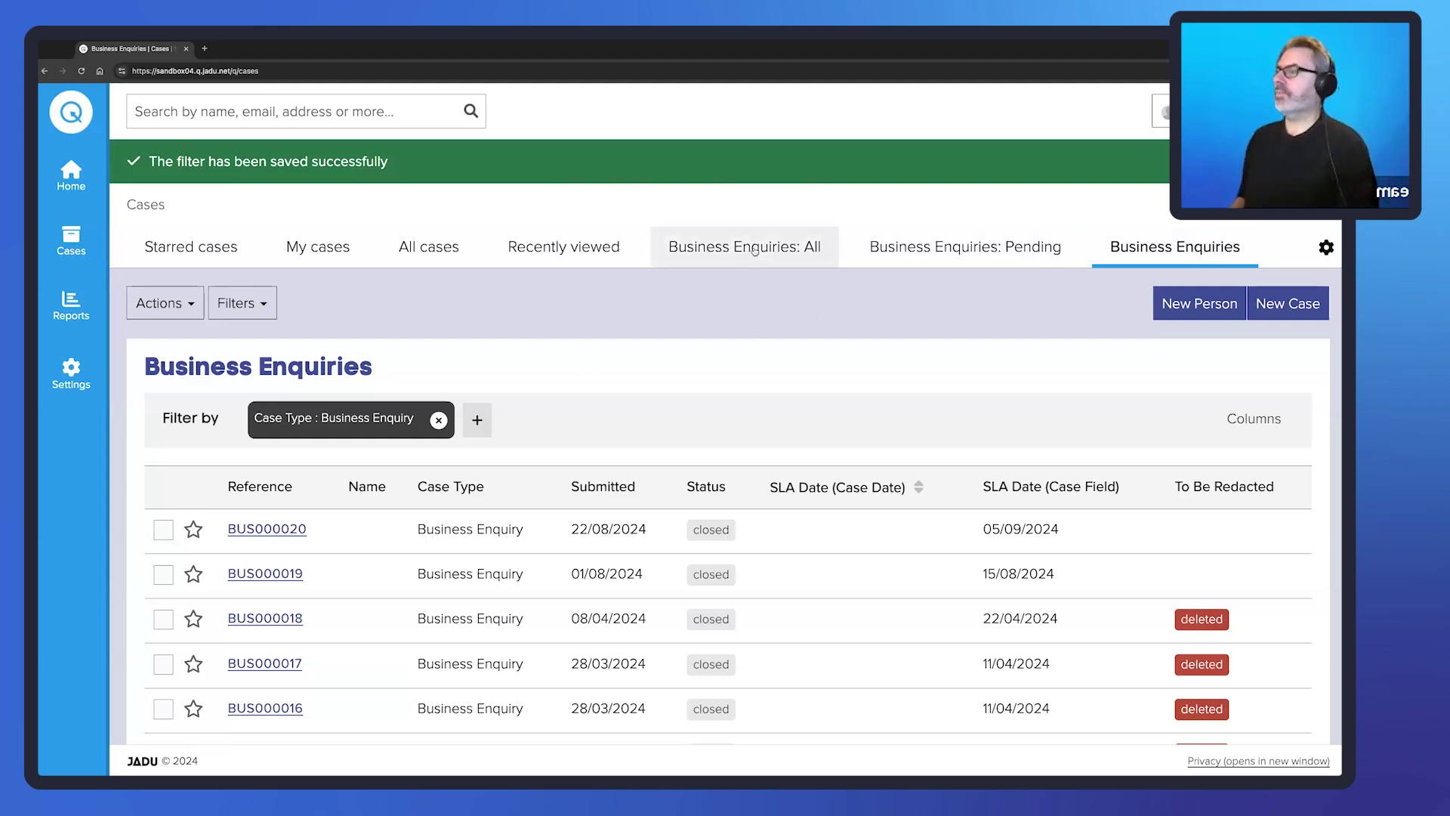
- Export the Business Enquiries cases as CSV with only the currently displayed columns
click(190, 308)
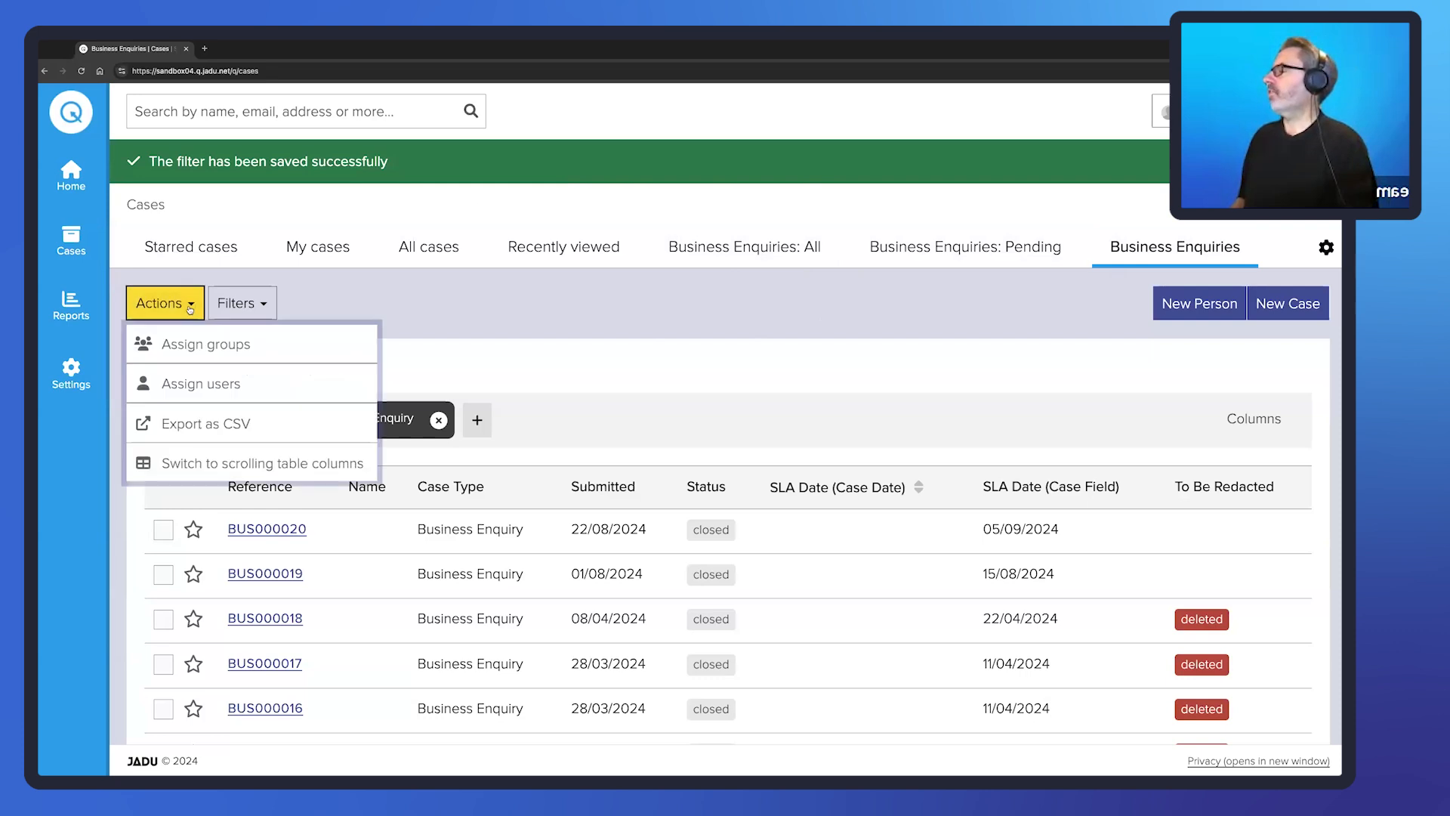
click(232, 425)
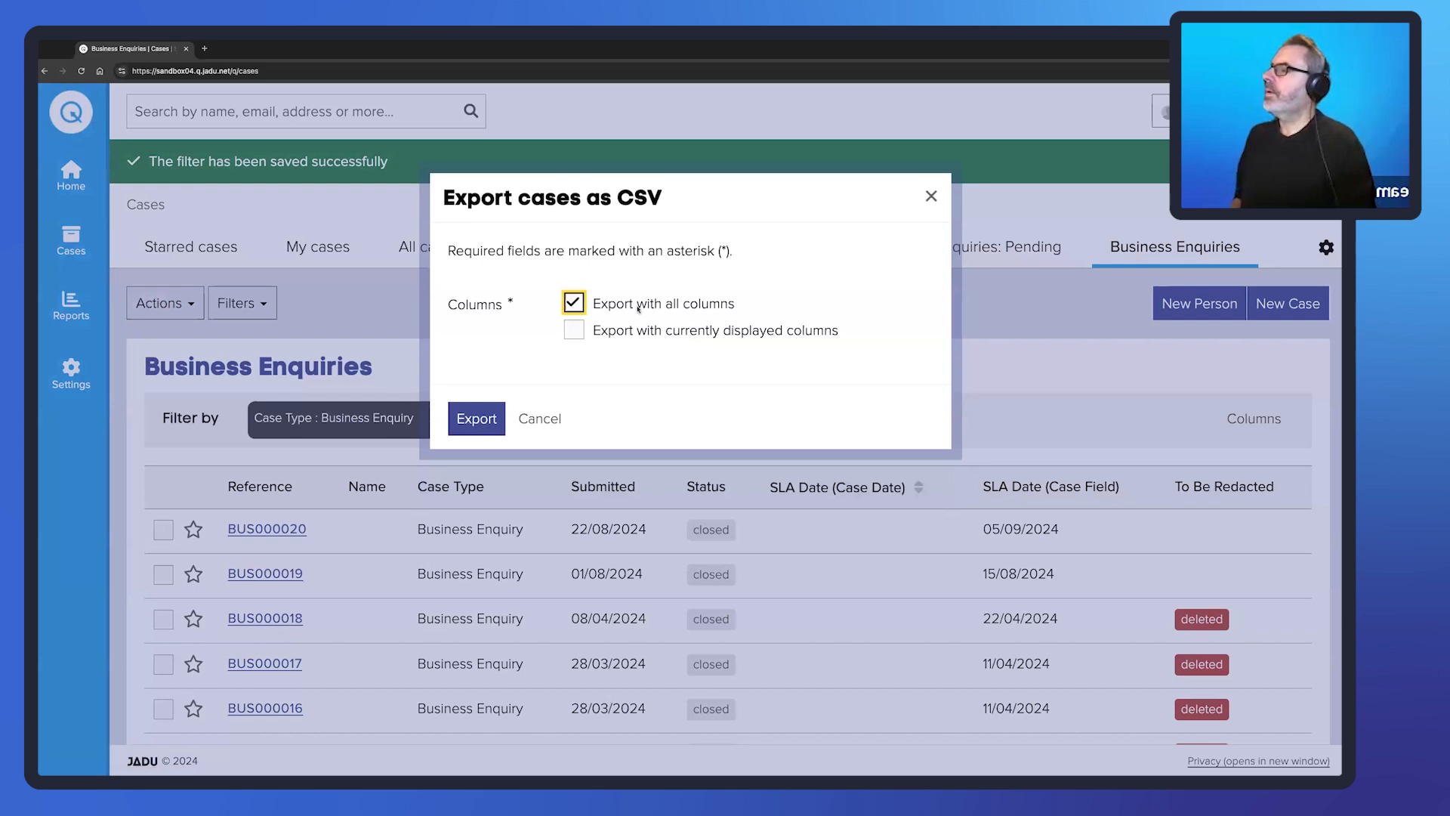
drag(593, 304, 735, 309)
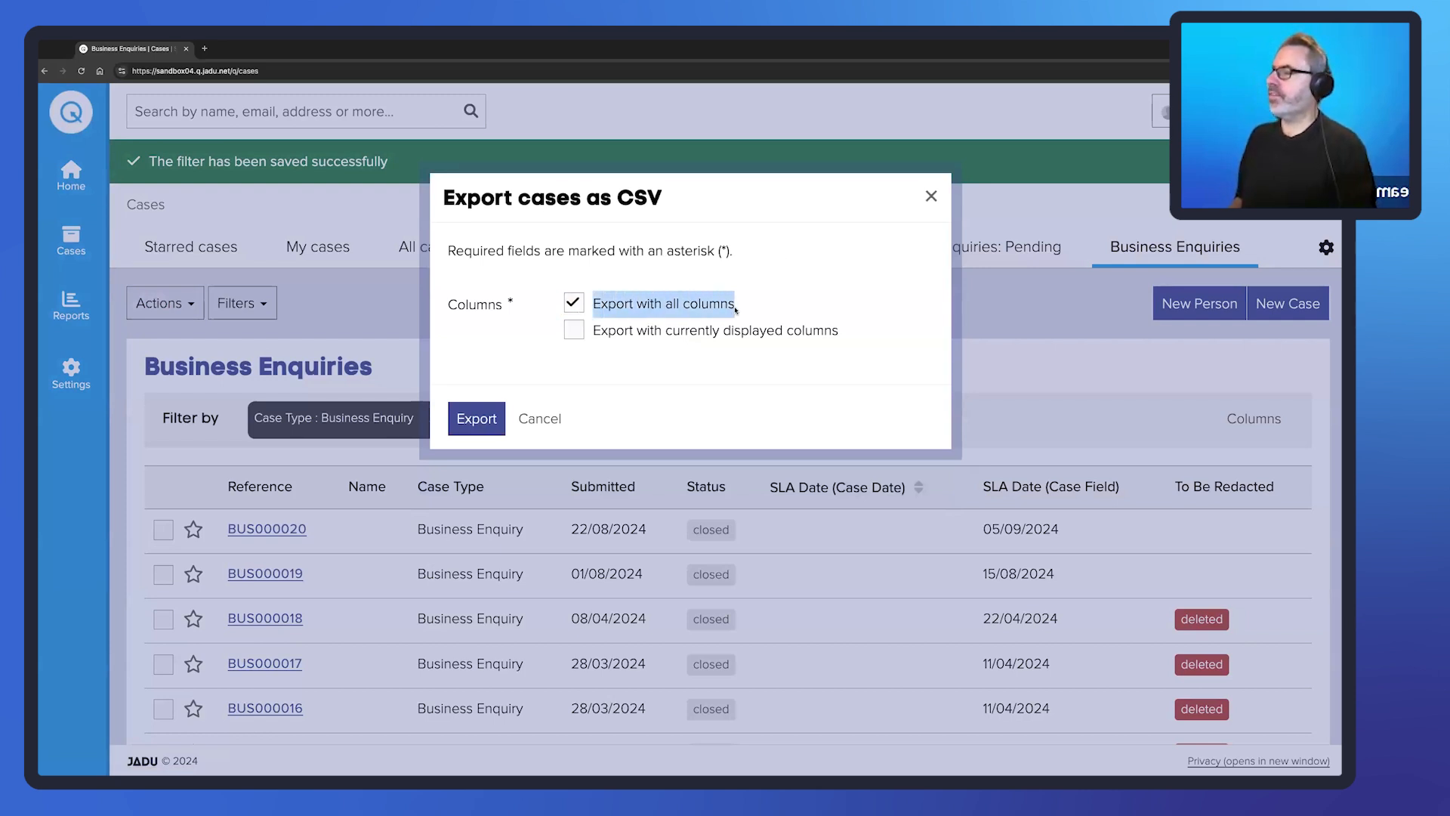
click(573, 331)
drag(597, 334, 840, 345)
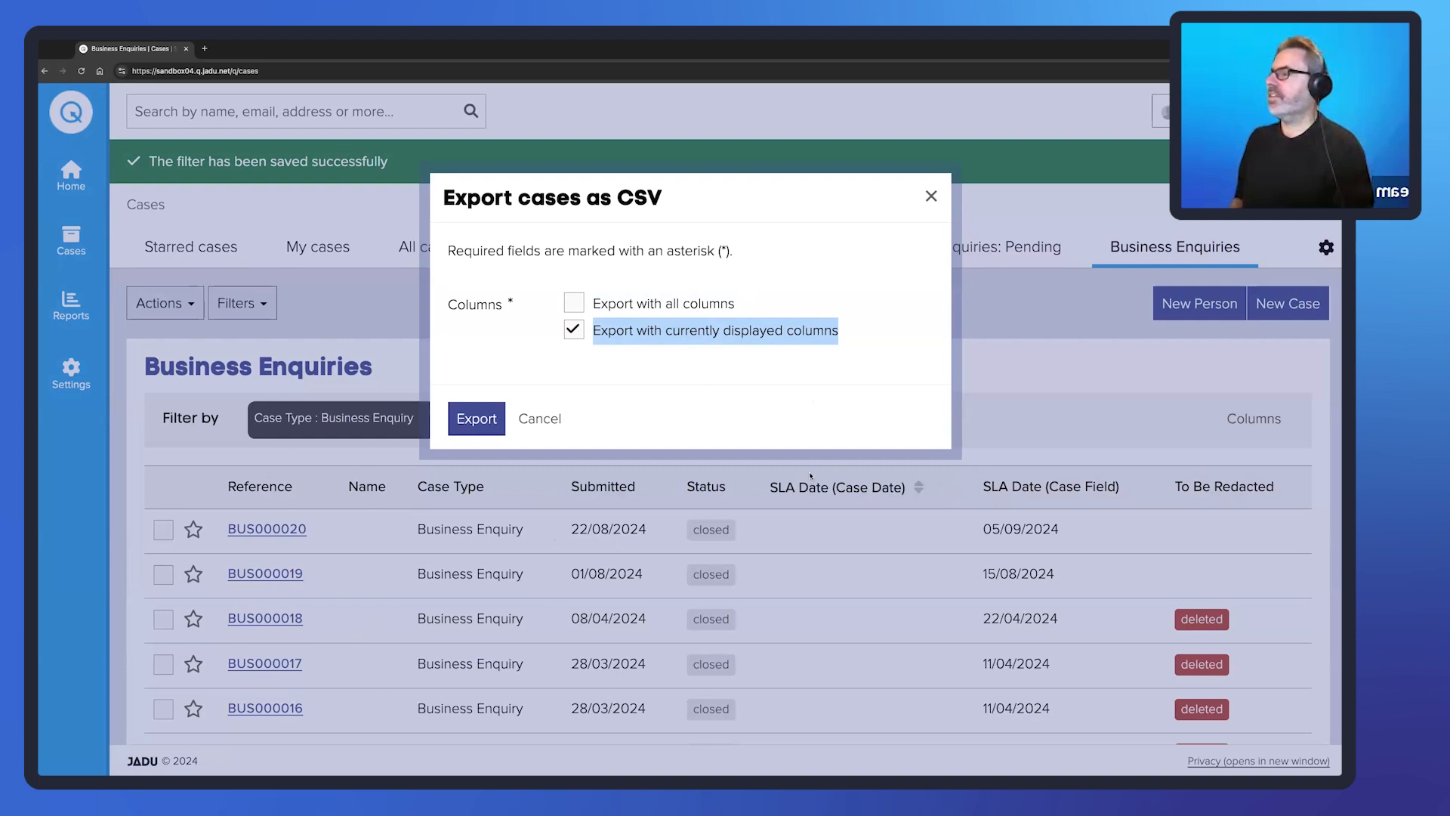
click(474, 420)
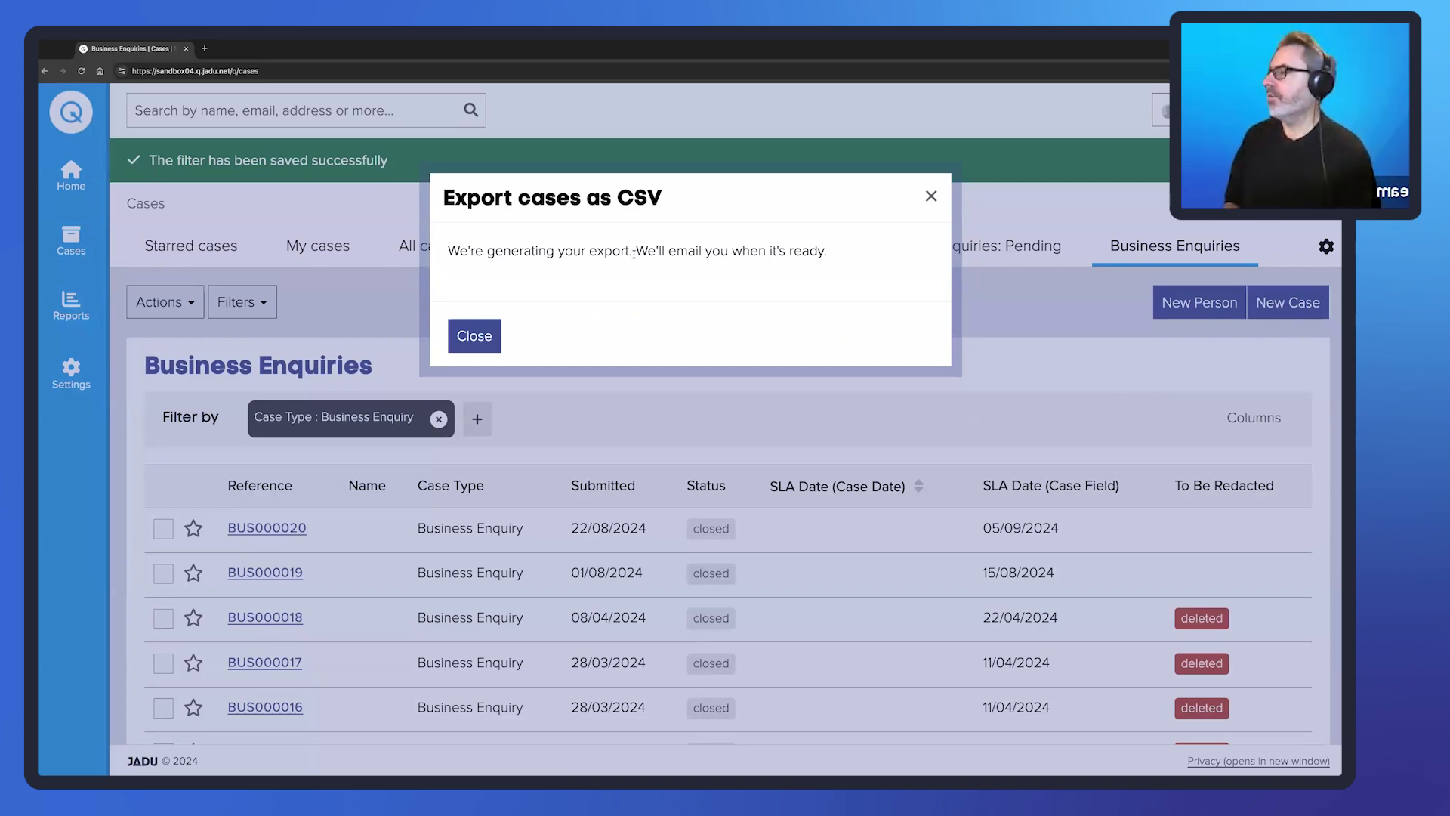
click(474, 337)
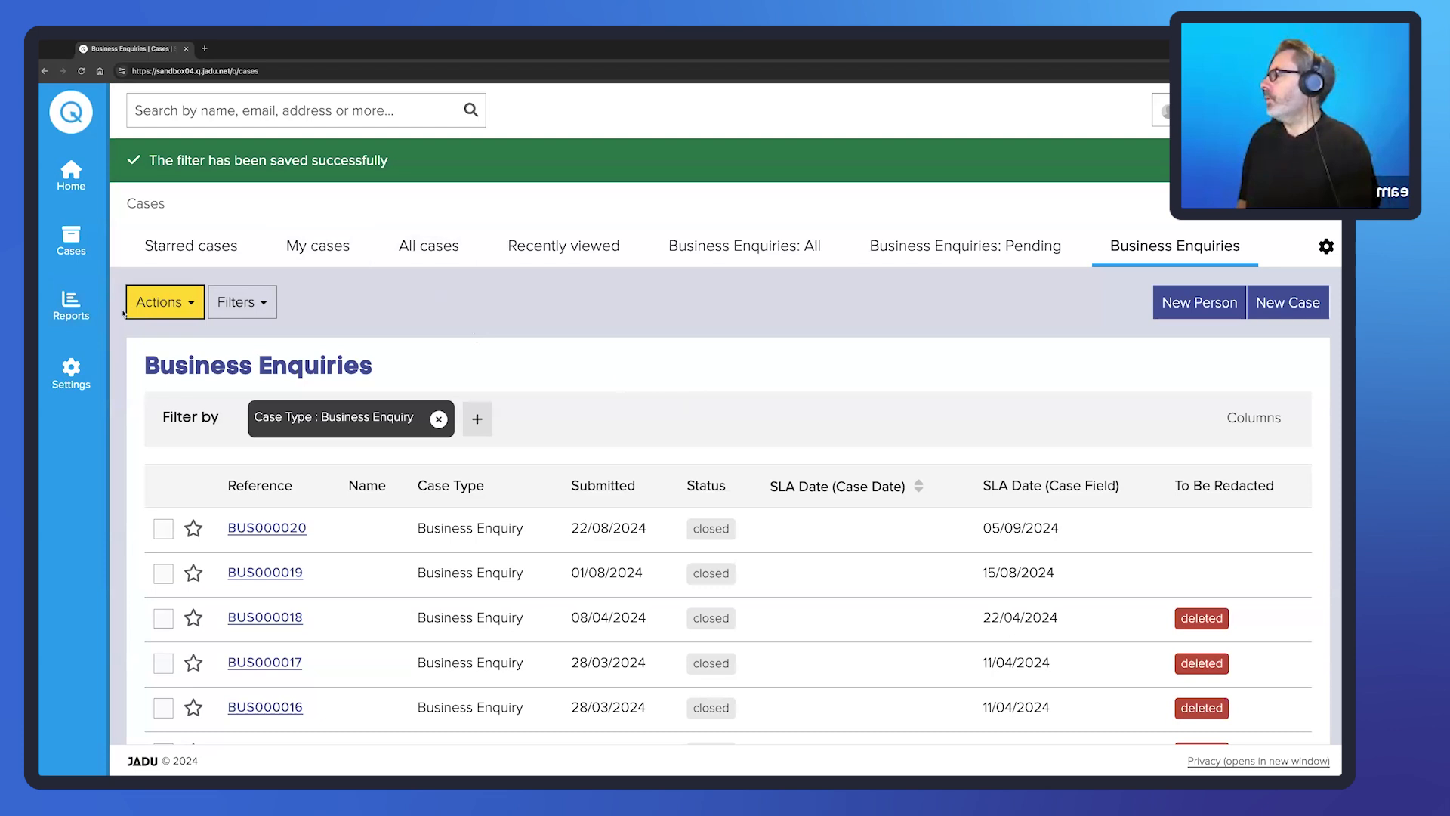
- View the general shared reports, return to the Business Enquiries cases and look over the available case actions
click(59, 314)
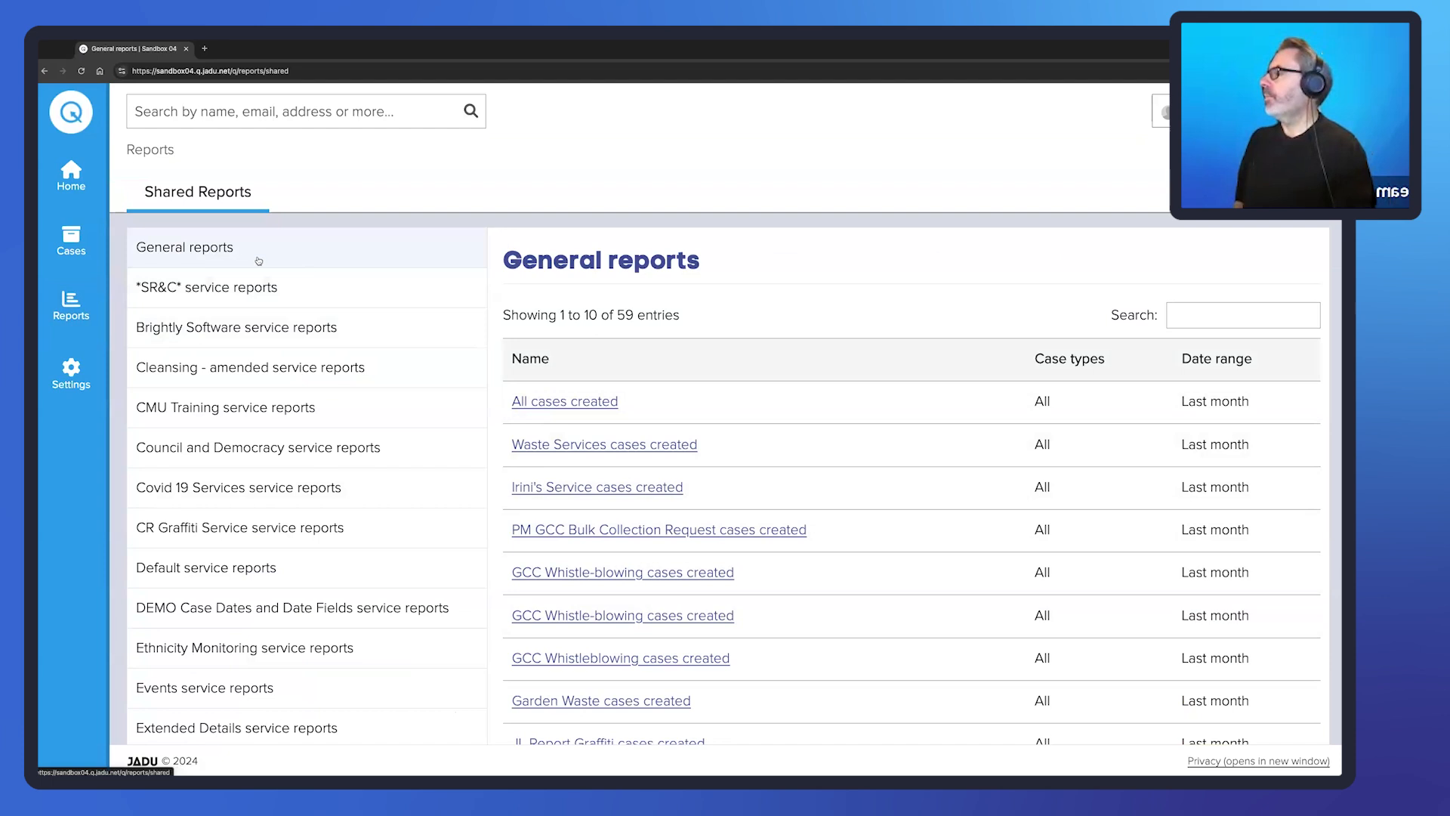
click(71, 242)
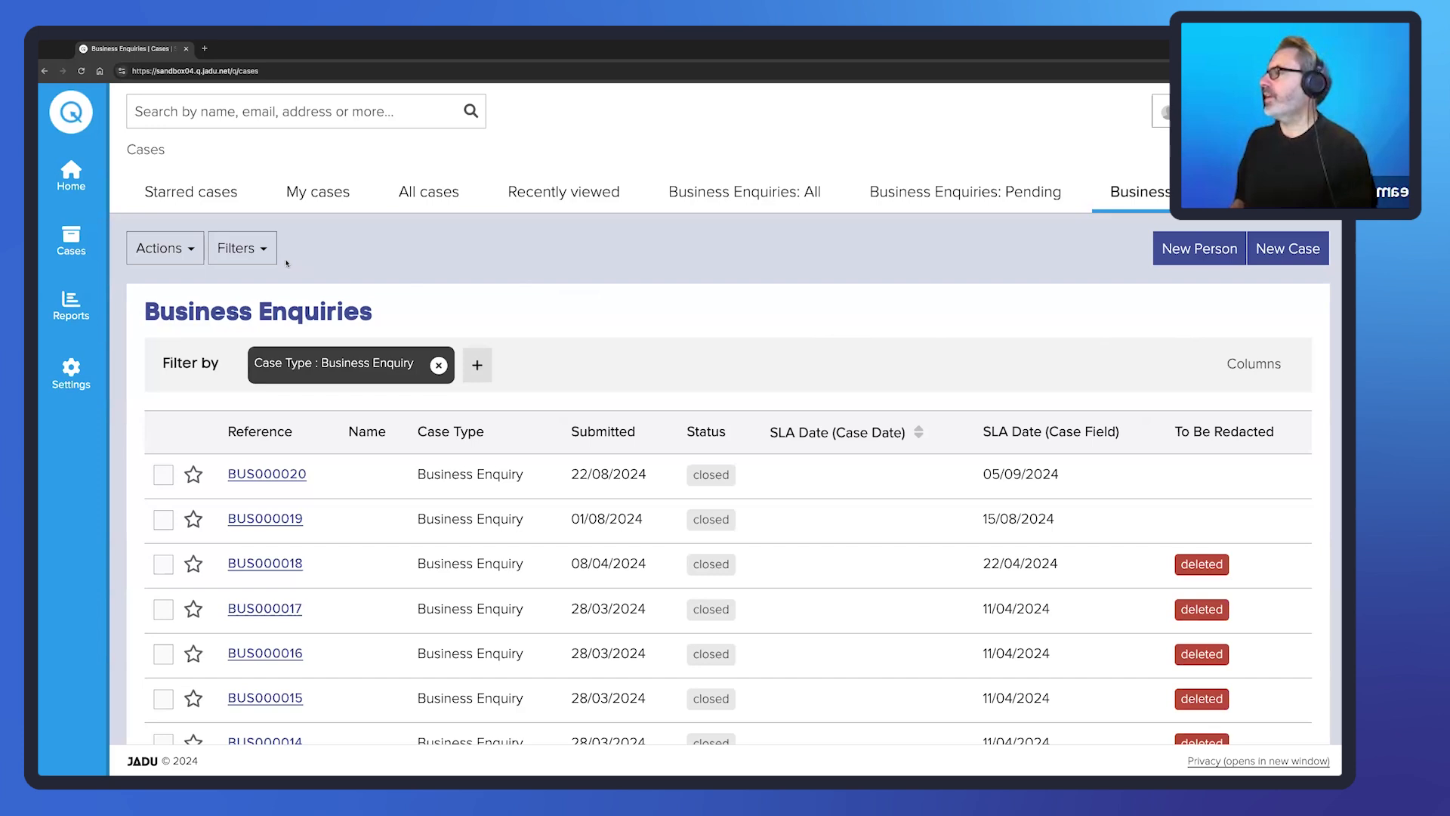
click(161, 248)
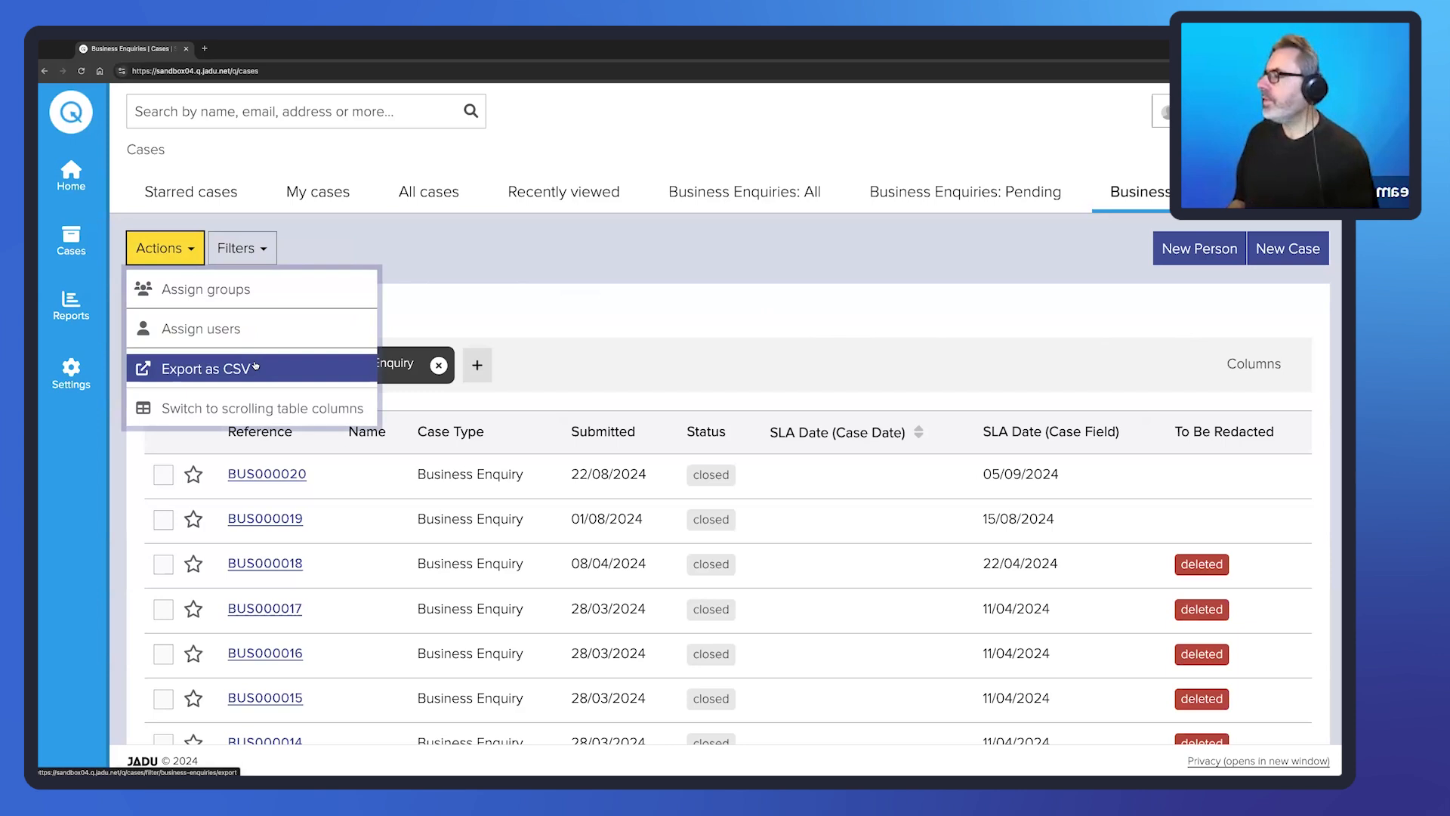
click(635, 305)
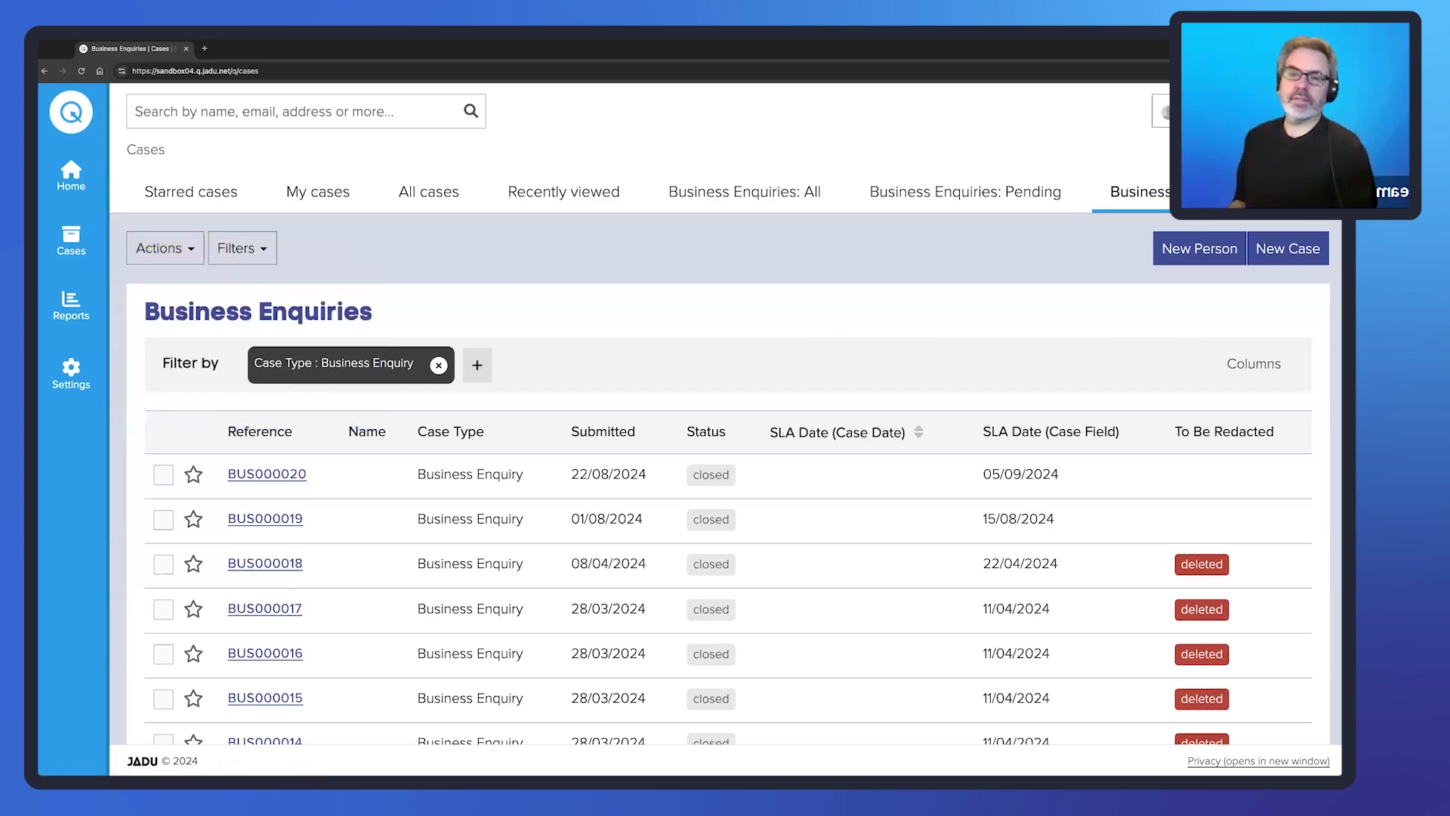